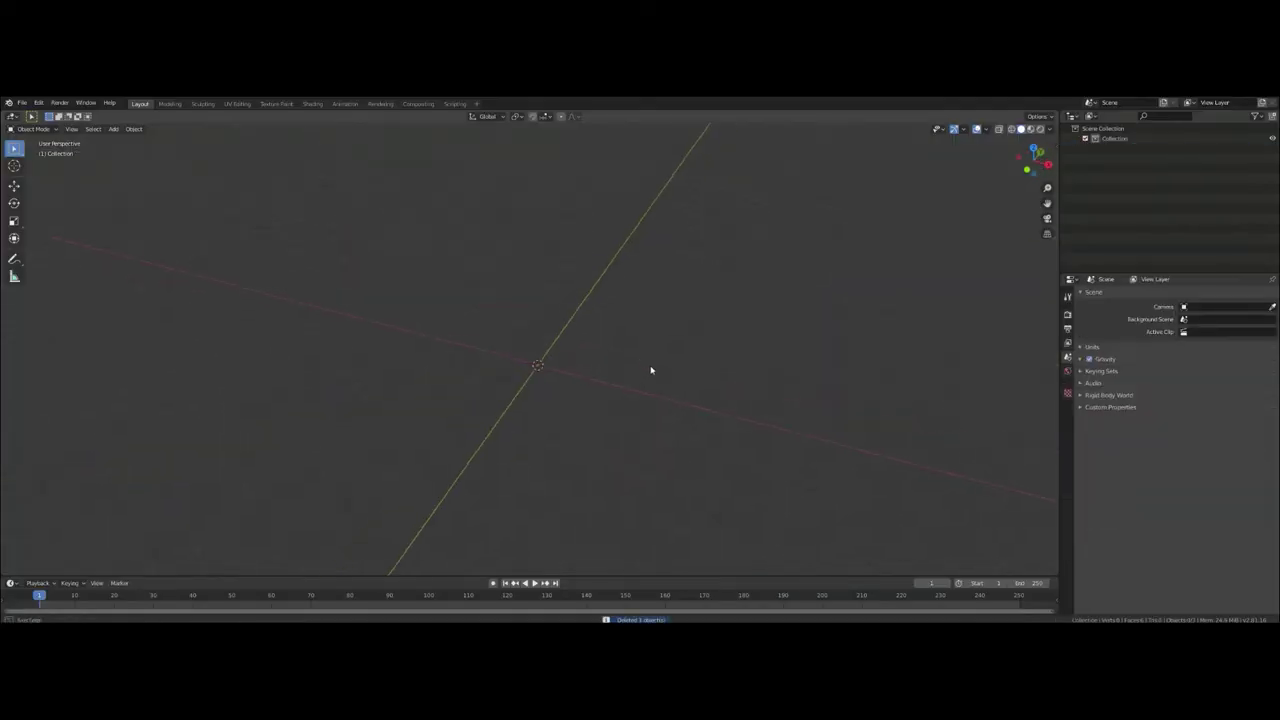
- Bring up the Add menu to insert a new mesh circle into the empty scene
key(shift+a)
- Add a mesh circle at the origin, set its vertex count, and enter Edit Mode
click(687, 386)
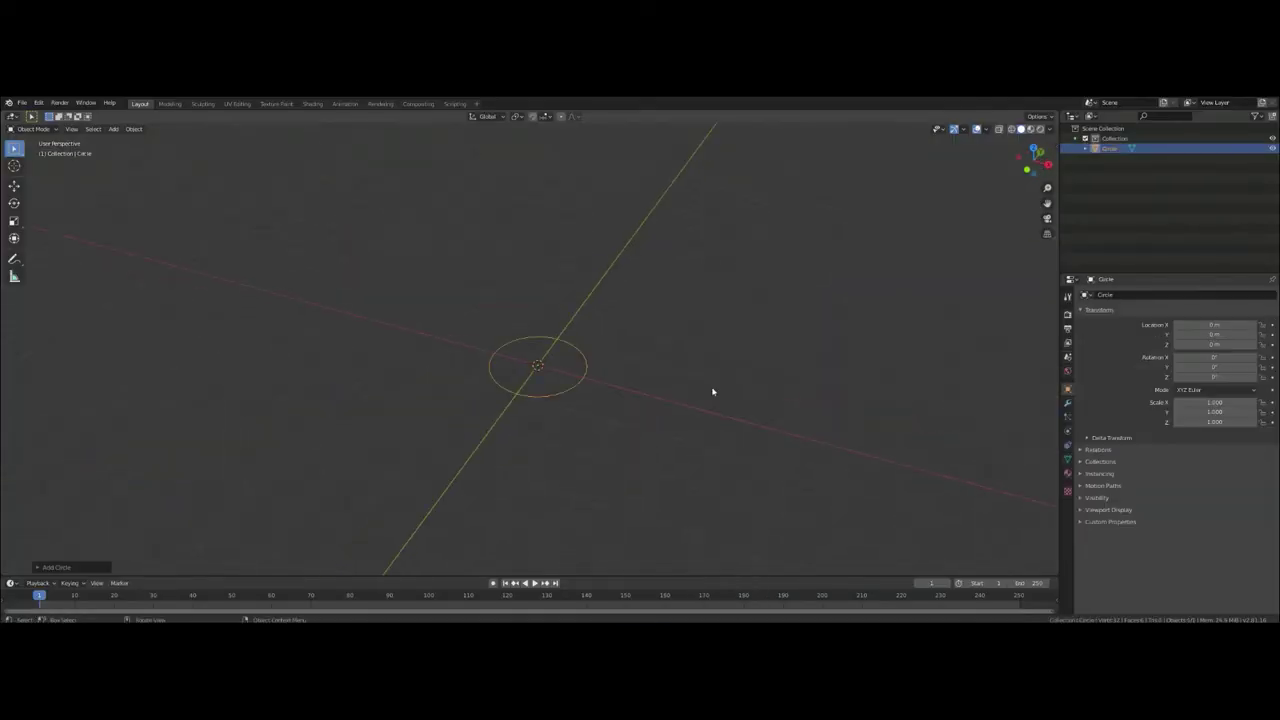
click(55, 567)
click(151, 461)
key(Return)
key(Tab)
scroll(684, 427, up, 4)
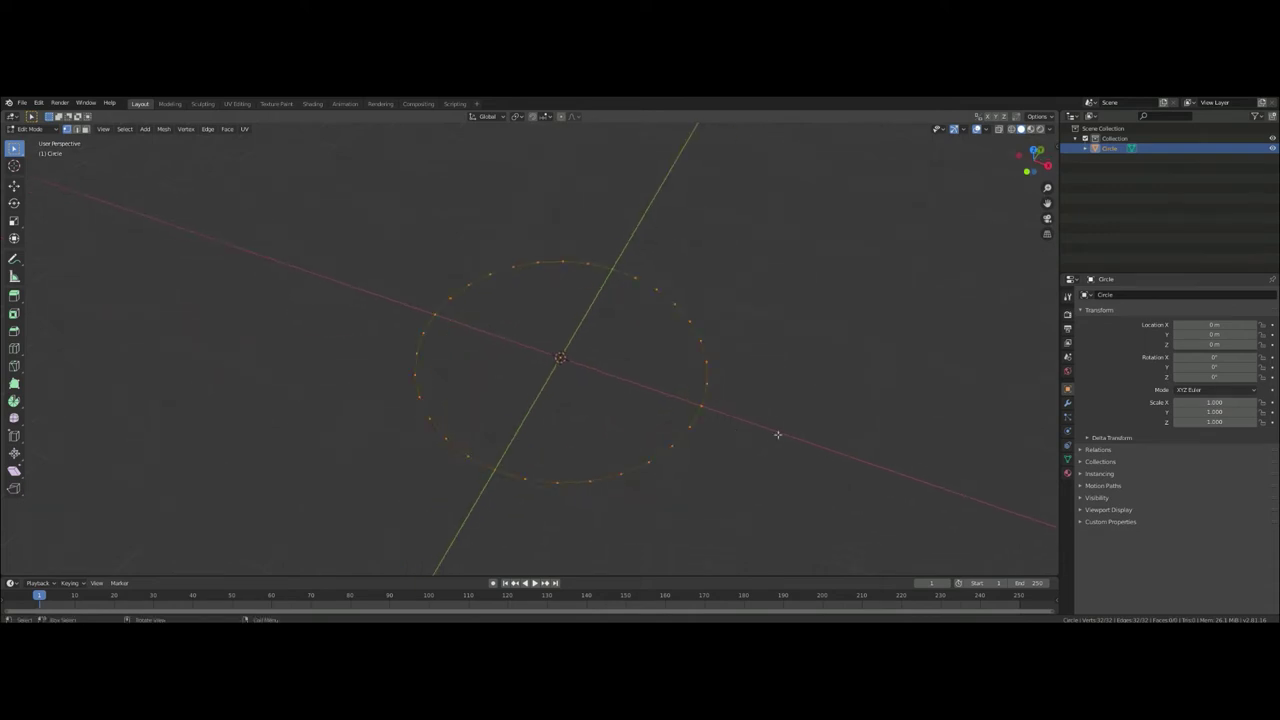
- Extrude the circle's edge and scale it inward into a flat ring
key(e)
key(s)
click(777, 434)
middle_drag(777, 434, 762, 378)
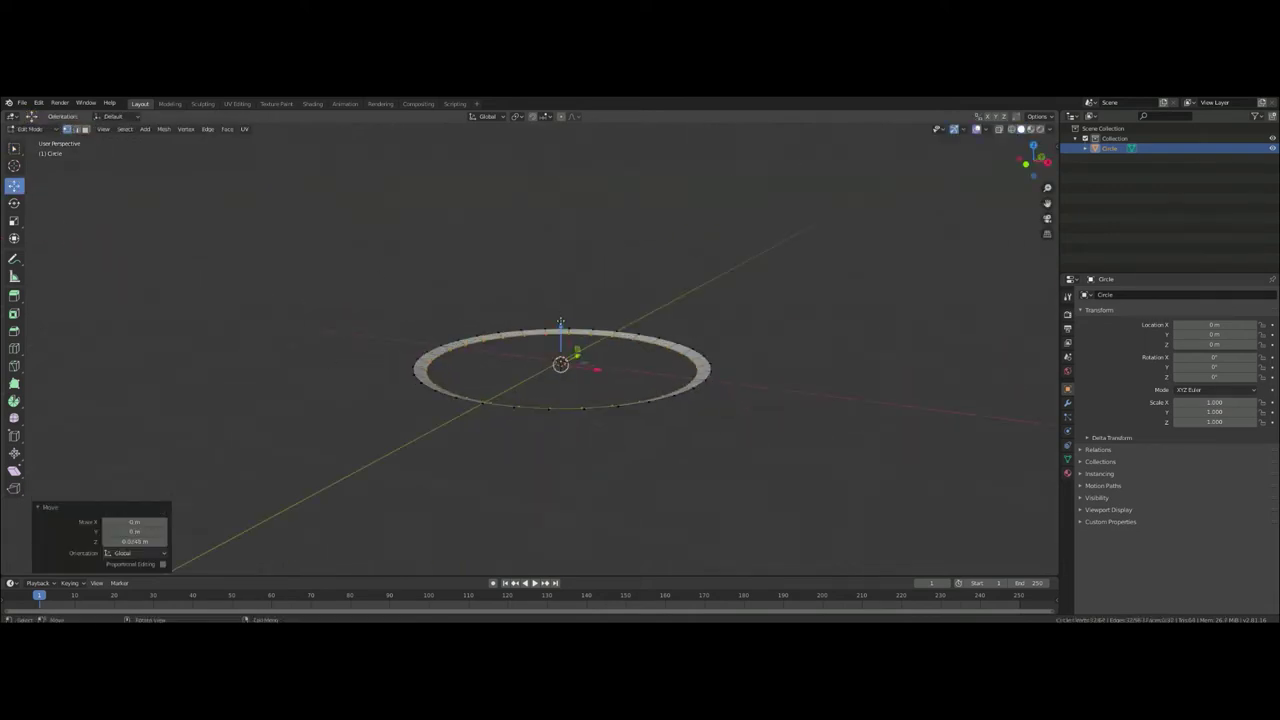
middle_drag(717, 410, 702, 443)
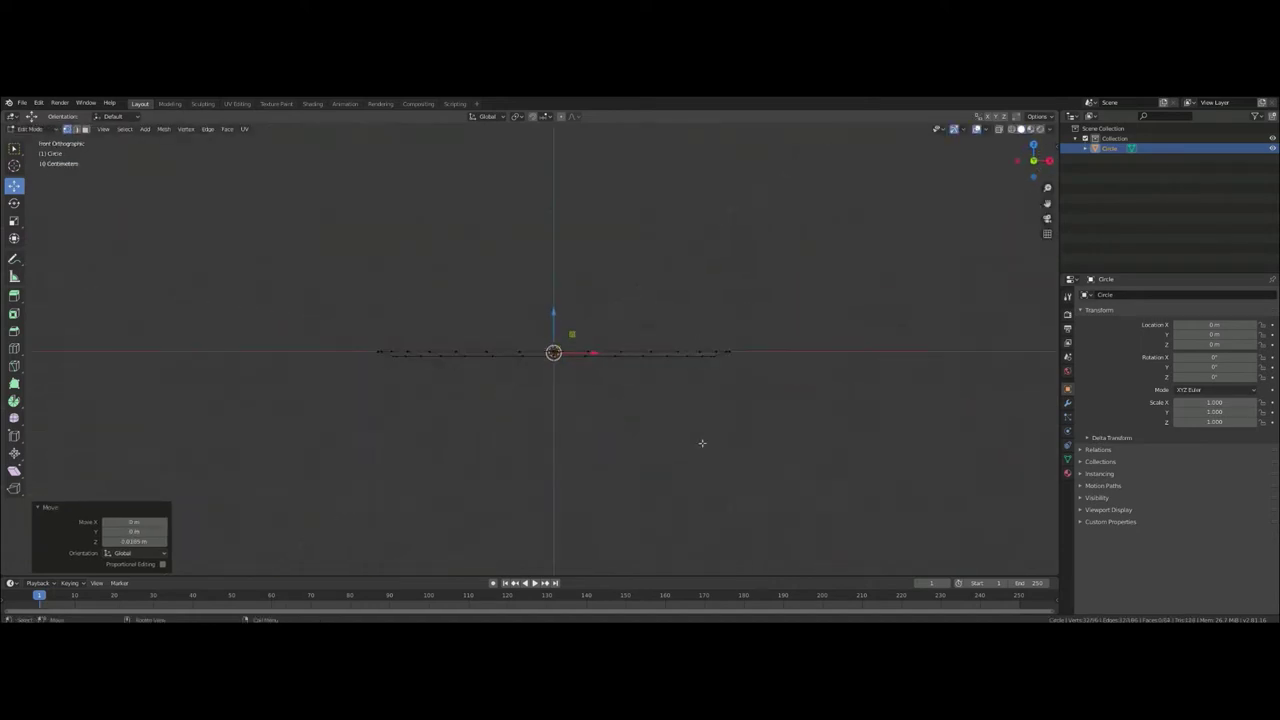
mouse_move(702, 443)
middle_down()
mouse_move(706, 389)
mouse_move(637, 347)
middle_up()
- Extrude the inner loop inward twice, raising it slightly and shrinking the centre hole
key(e)
key(s)
click(688, 364)
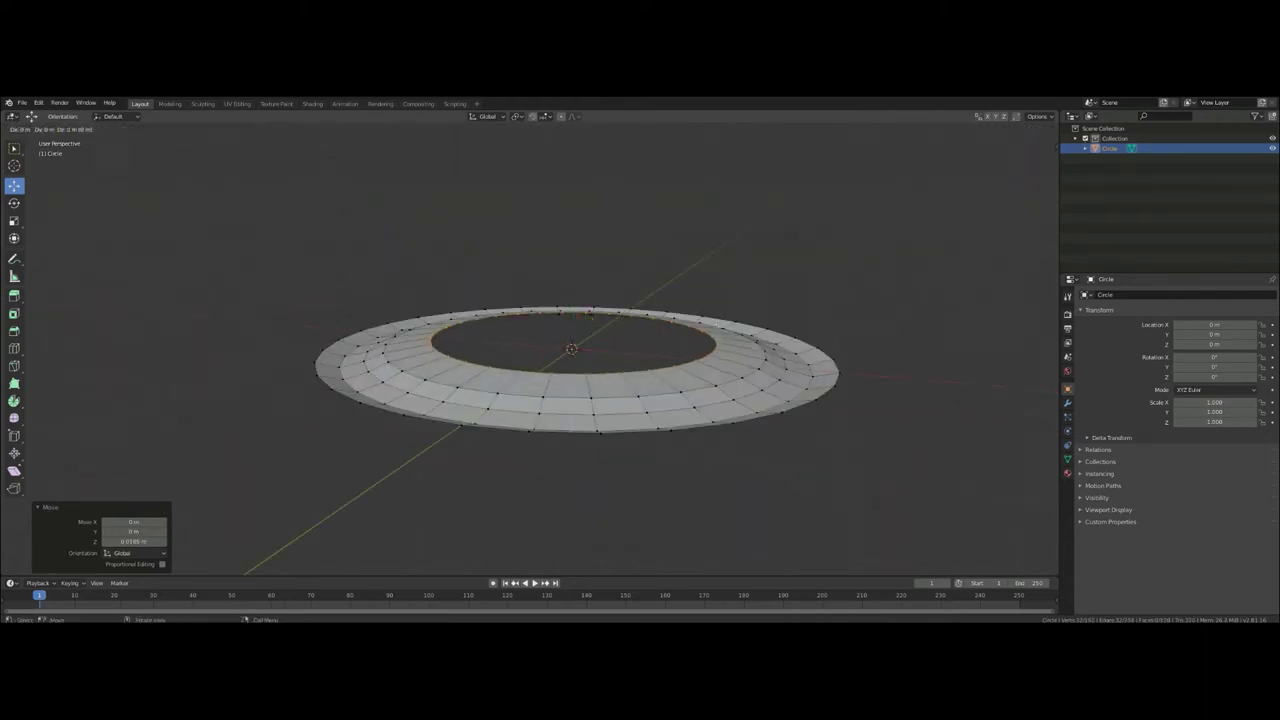
click(570, 294)
mouse_move(570, 294)
middle_down()
mouse_move(575, 334)
mouse_move(600, 330)
middle_up()
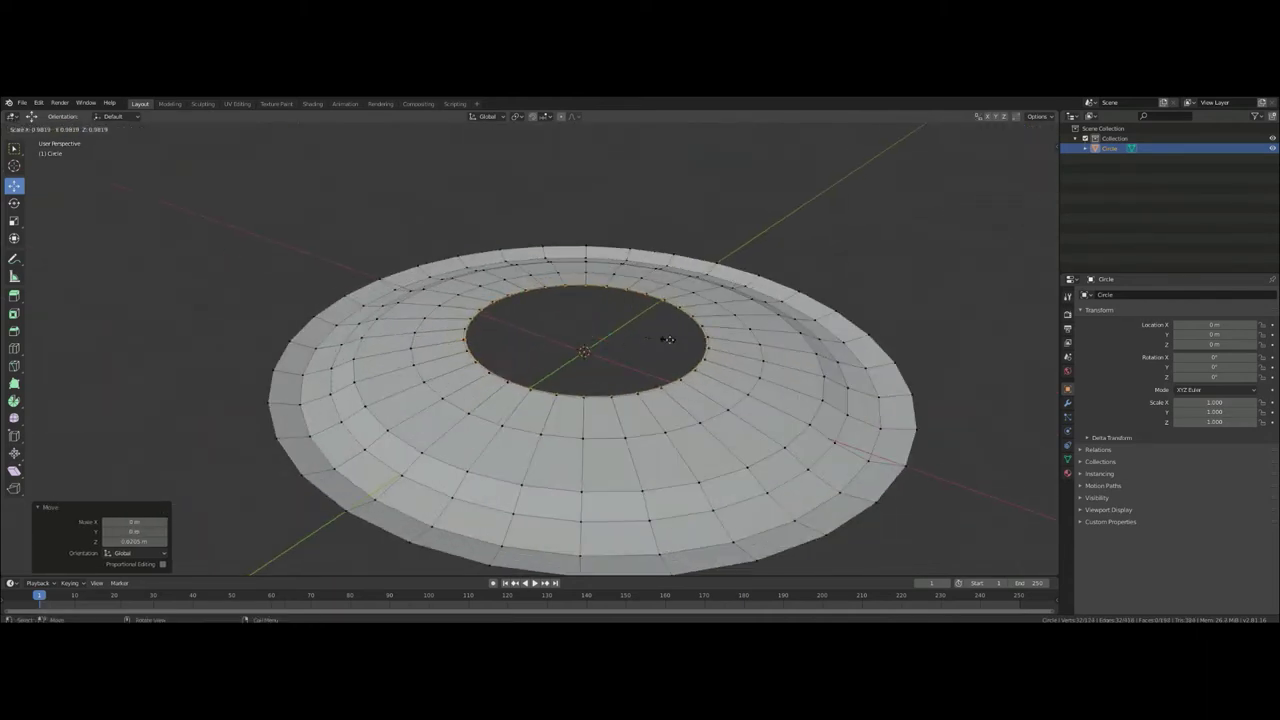
key(e)
key(s)
scroll(742, 330, down, 3)
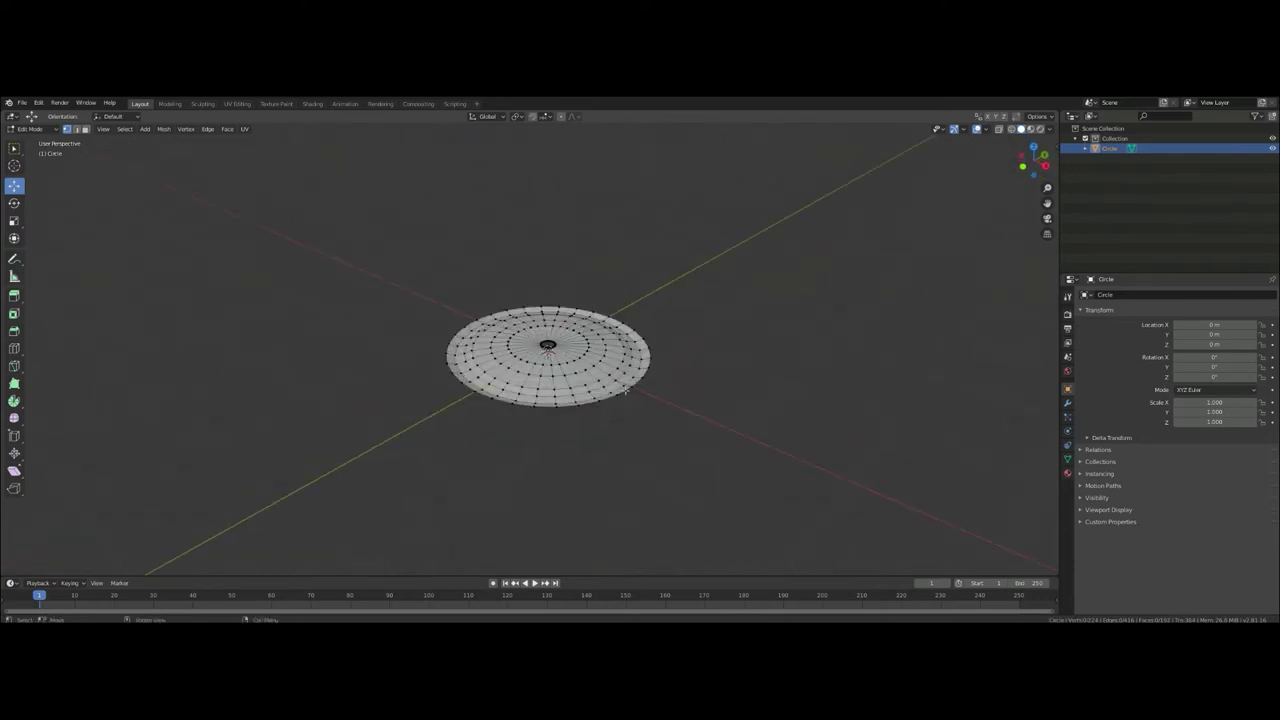
- Extrude and scale the outer edge into a rim, then move it along Z for thickness
mouse_move(678, 395)
middle_down()
mouse_move(655, 389)
mouse_move(806, 397)
middle_up()
key(e)
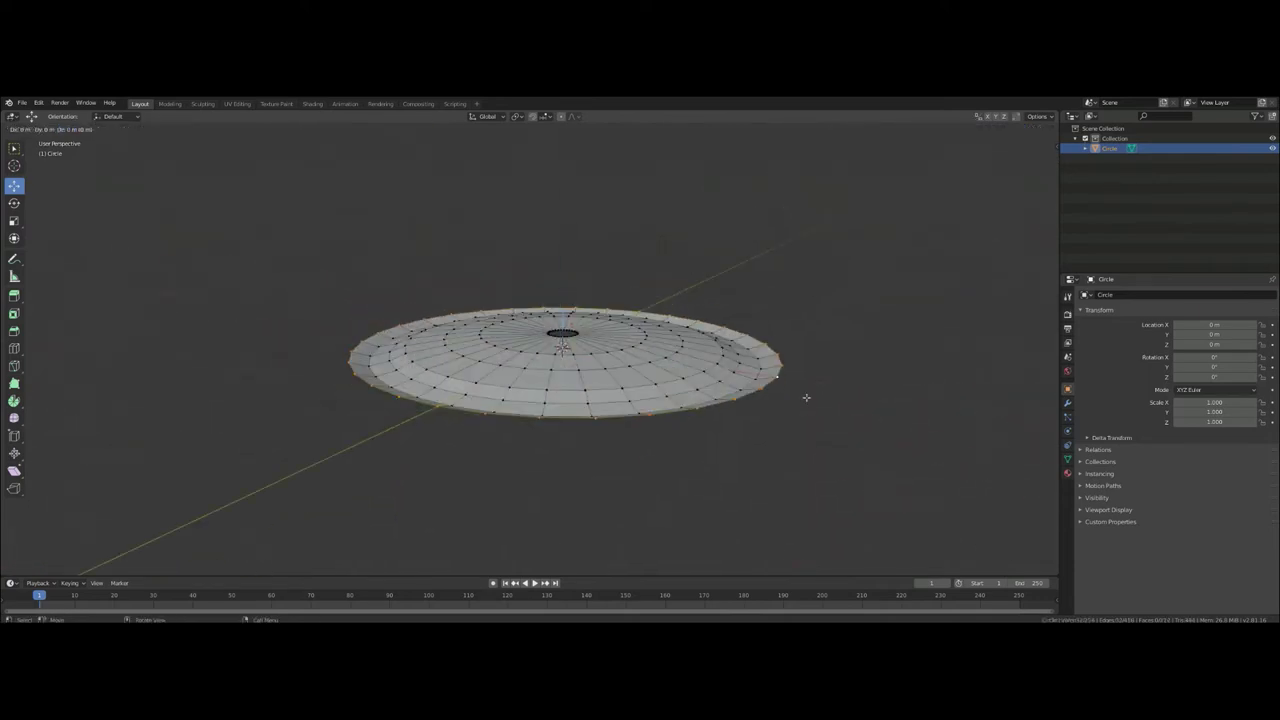
click(800, 388)
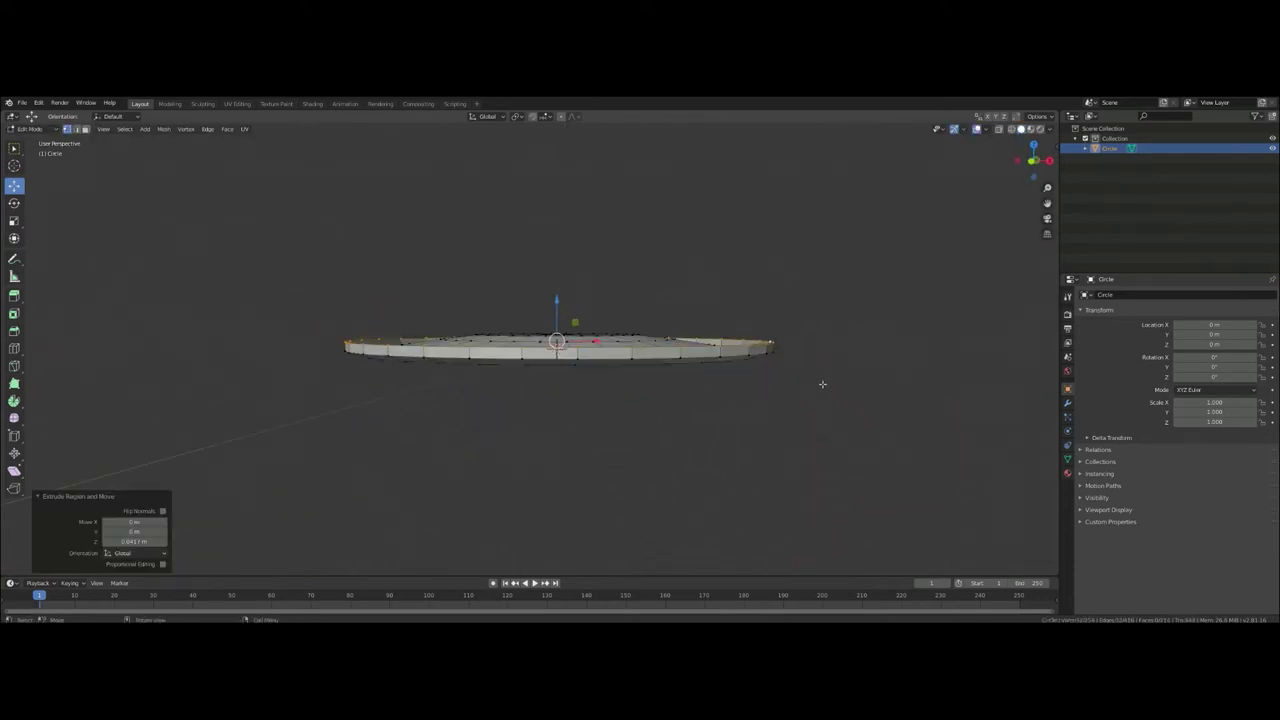
click(844, 360)
mouse_move(844, 360)
middle_down()
mouse_move(700, 250)
mouse_move(560, 285)
mouse_move(768, 430)
middle_up()
key(g)
key(z)
- Finish the rim's thickness, then extrude the inner rim loop upward along Z
click(559, 285)
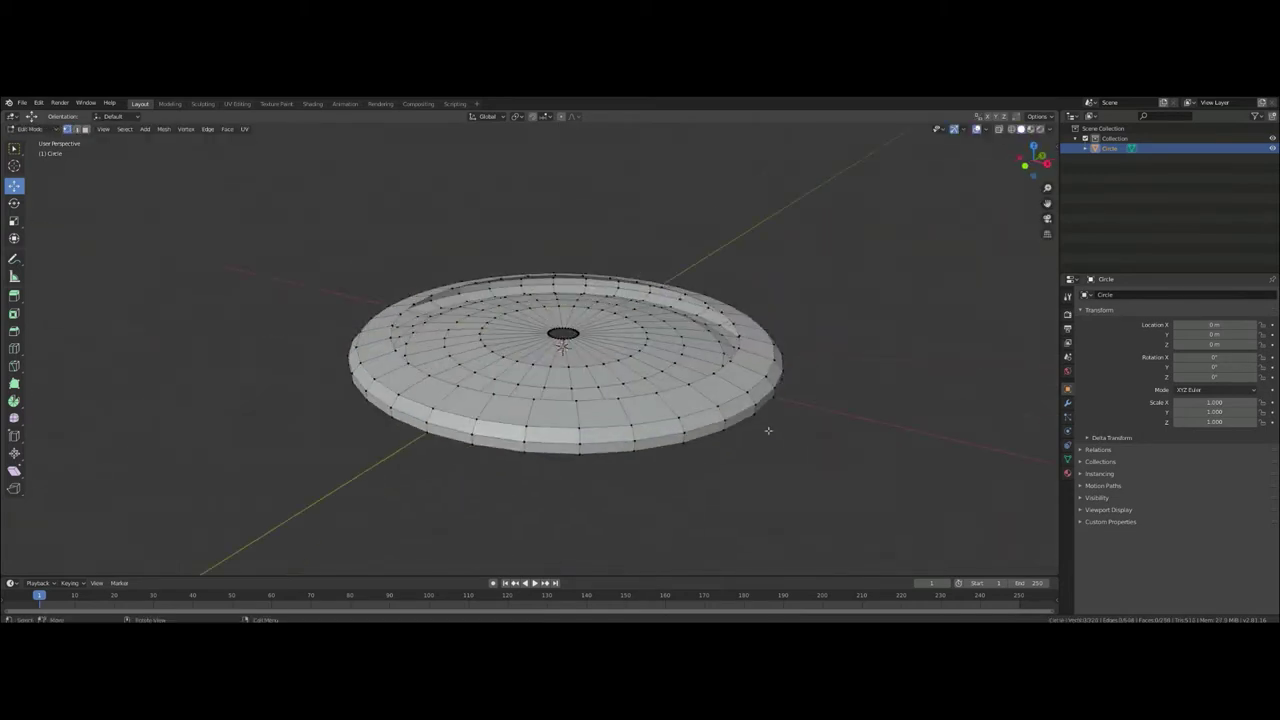
middle_drag(577, 460, 700, 449)
alt+click(600, 340)
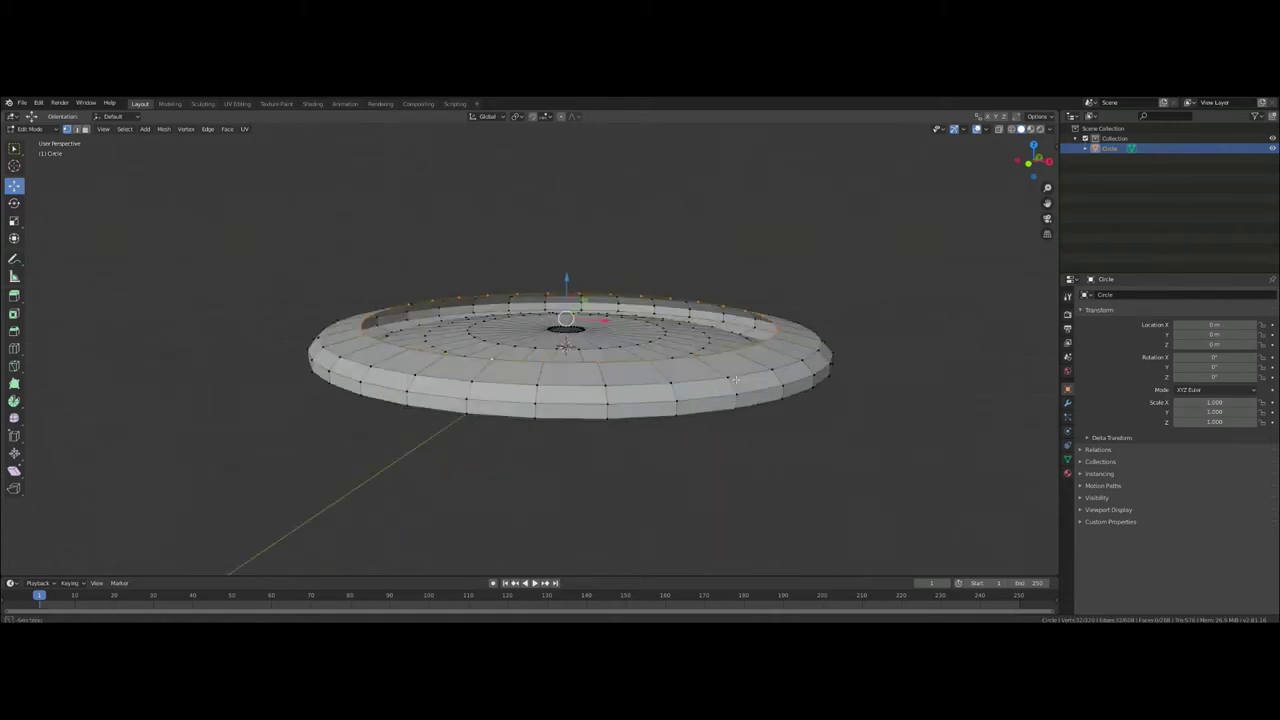
mouse_move(600, 340)
middle_down()
mouse_move(700, 380)
mouse_move(782, 362)
middle_up()
key(e)
click(752, 371)
key(g)
key(z)
click(760, 368)
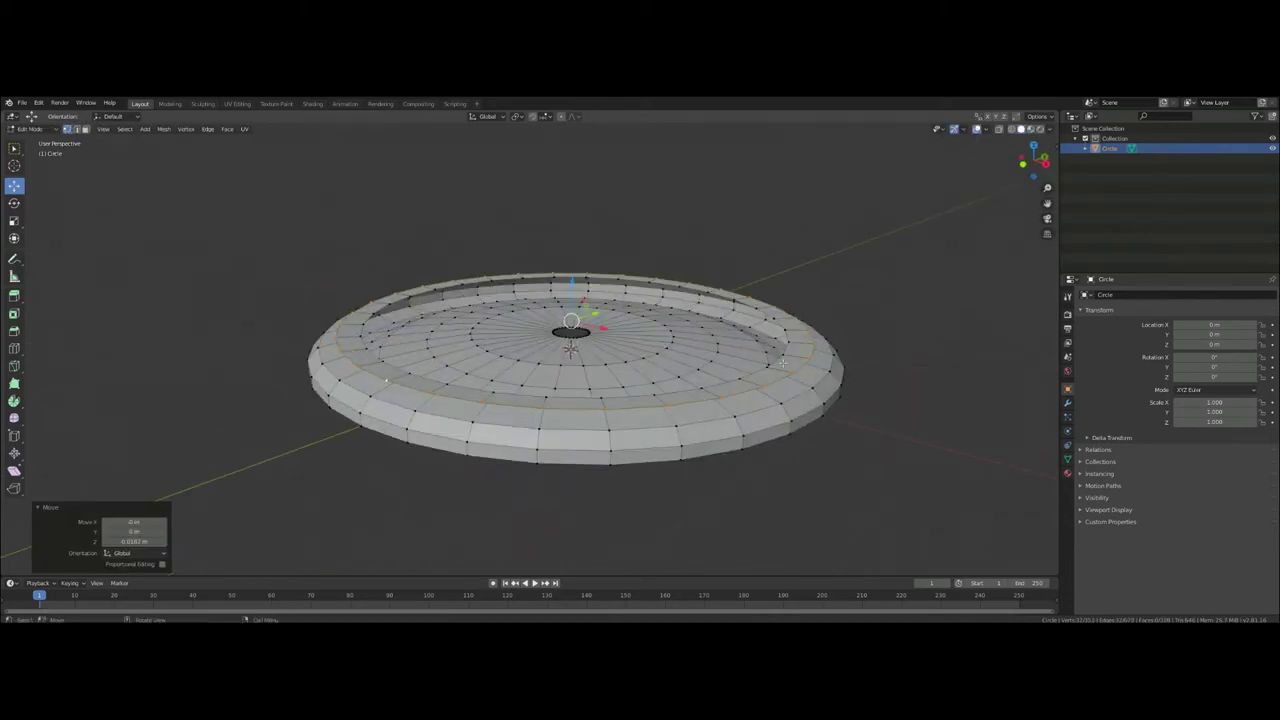
- Extrude the top rim loop upward into a short cylindrical neck and scale it
mouse_move(622, 400)
middle_down()
mouse_move(766, 423)
mouse_move(814, 409)
mouse_move(727, 436)
mouse_move(786, 471)
mouse_move(738, 394)
middle_up()
alt+click(727, 436)
key(e)
click(735, 411)
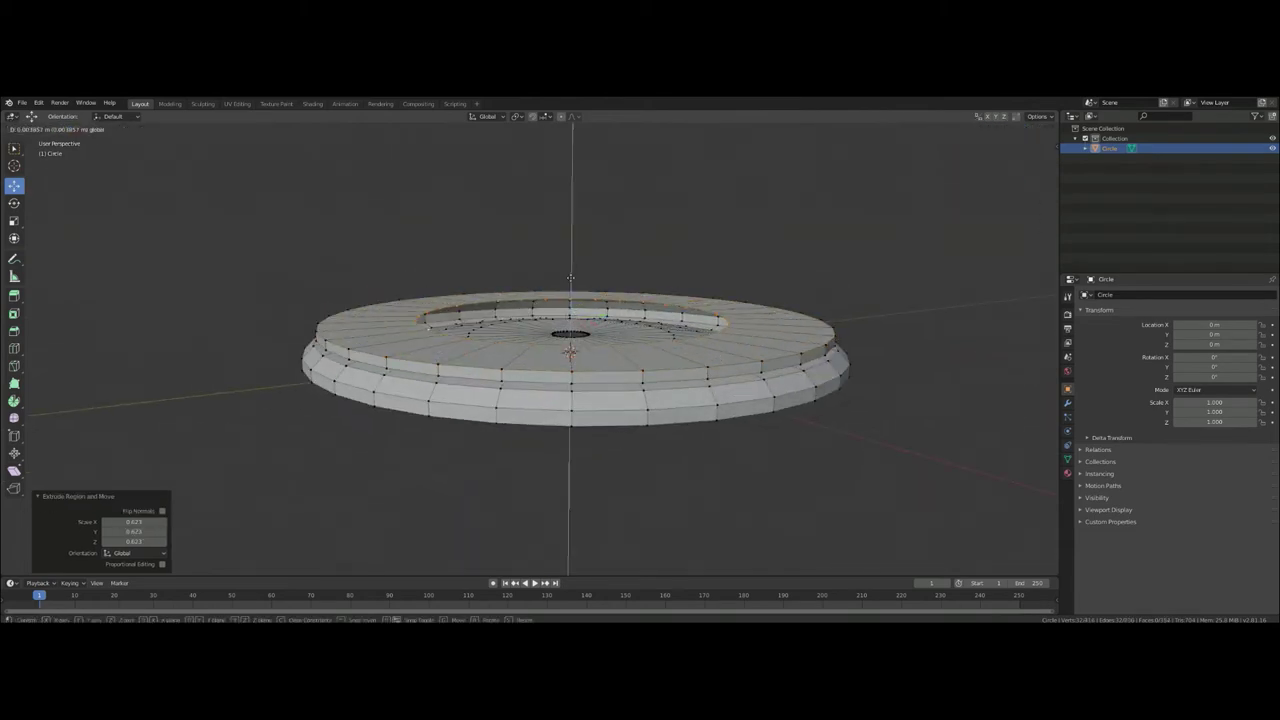
click(570, 277)
middle_drag(570, 277, 731, 337)
key(s)
click(718, 388)
scroll(718, 388, down, 4)
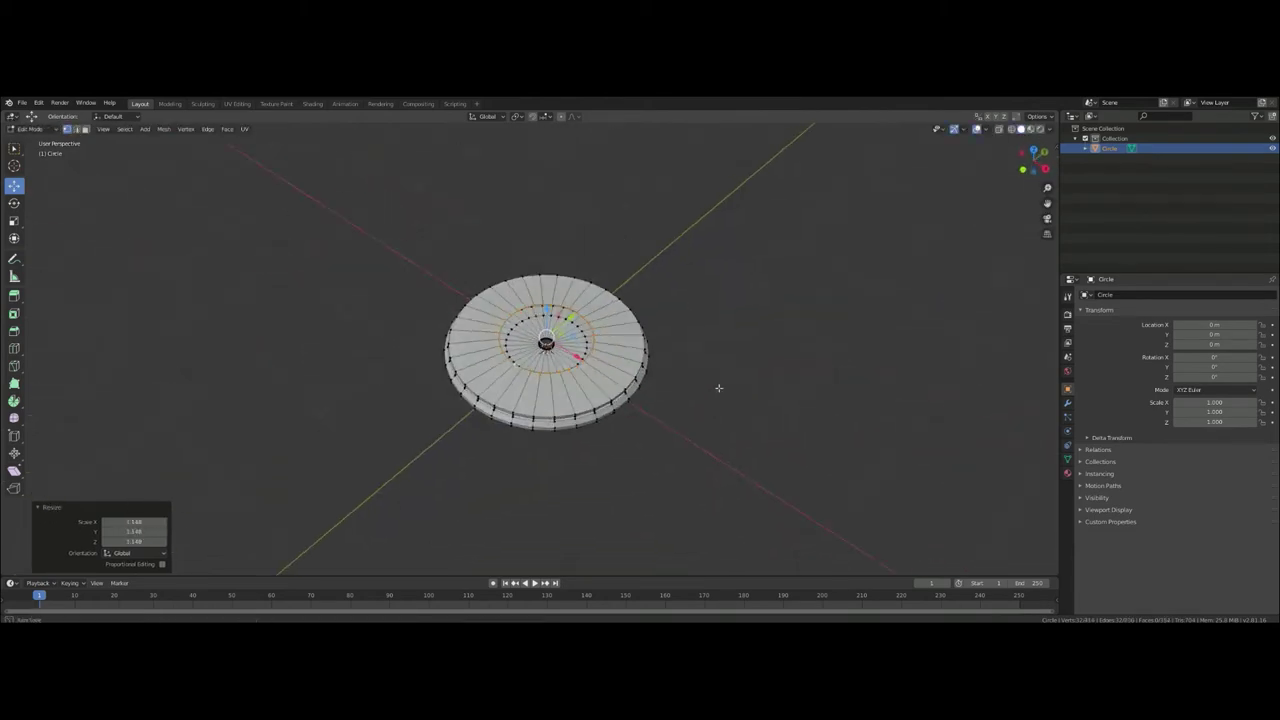
mouse_move(718, 388)
middle_down()
mouse_move(706, 434)
mouse_move(691, 363)
mouse_move(683, 380)
middle_up()
scroll(683, 380, up, 3)
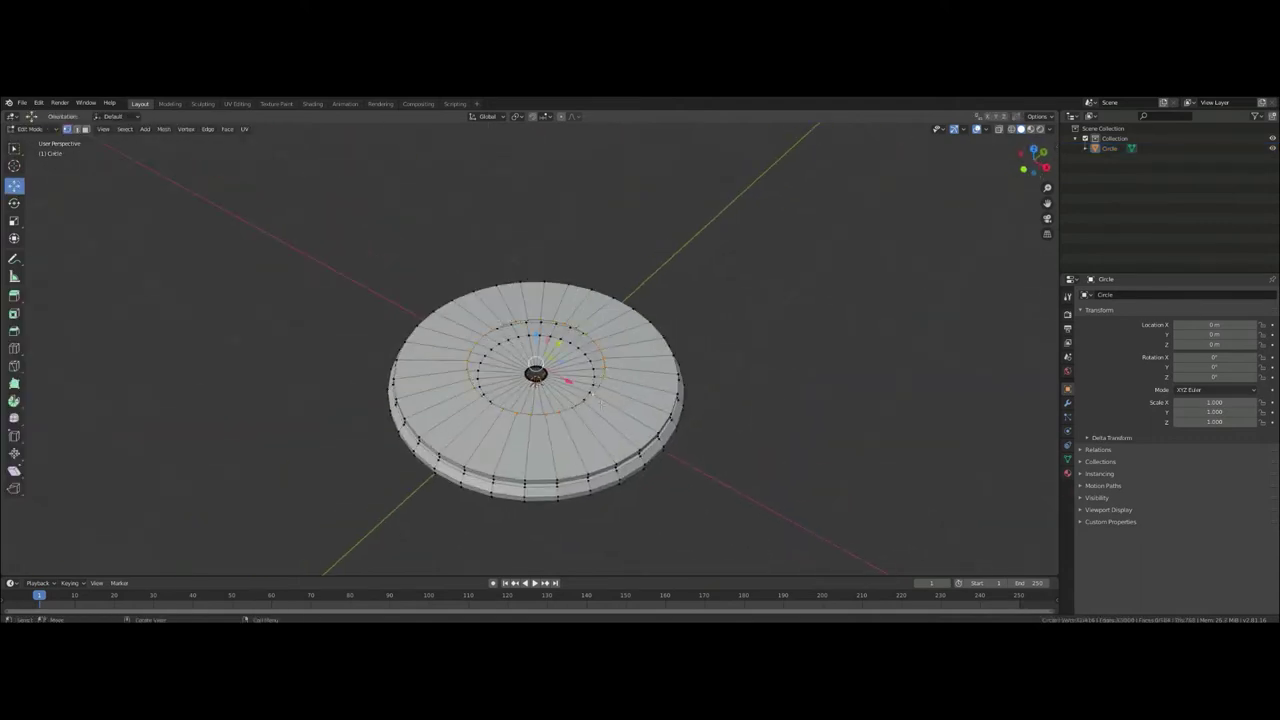
middle_drag(599, 397, 650, 381)
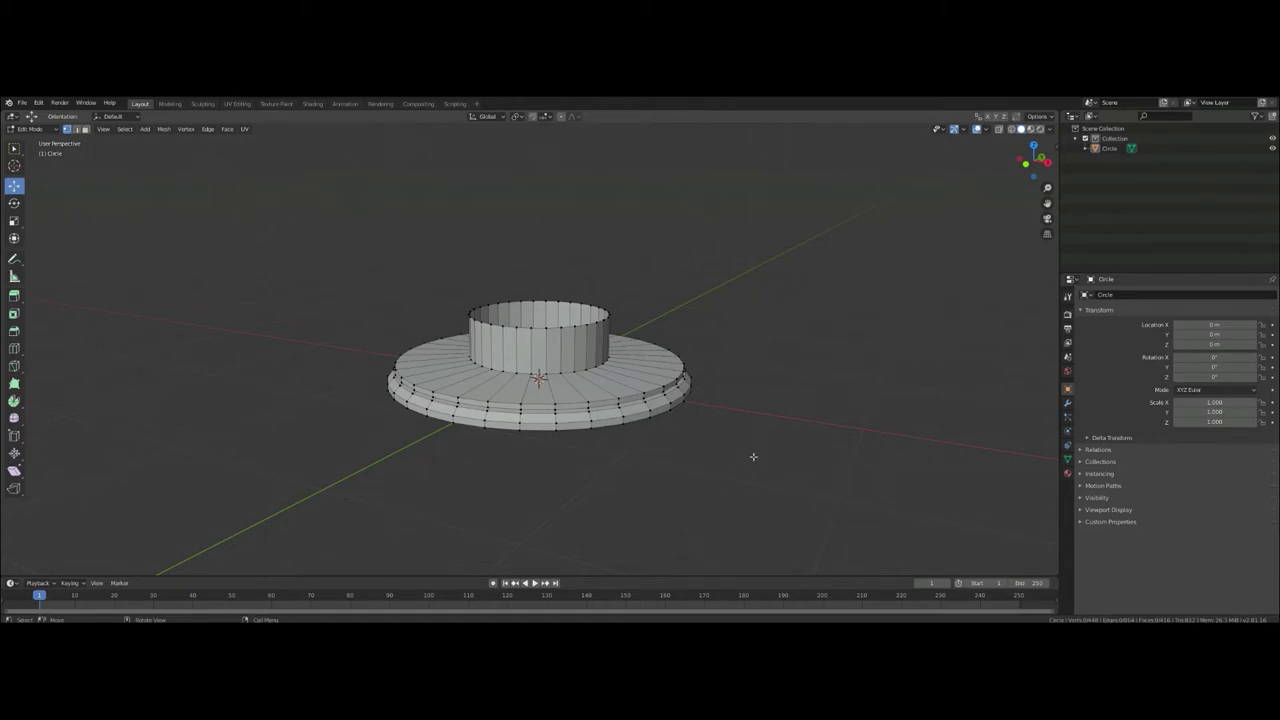
middle_drag(753, 457, 740, 420)
- From the front view, widen the top loop outward into a flared cup
key(KP_1)
scroll(730, 380, up, 2)
key(s)
click(720, 359)
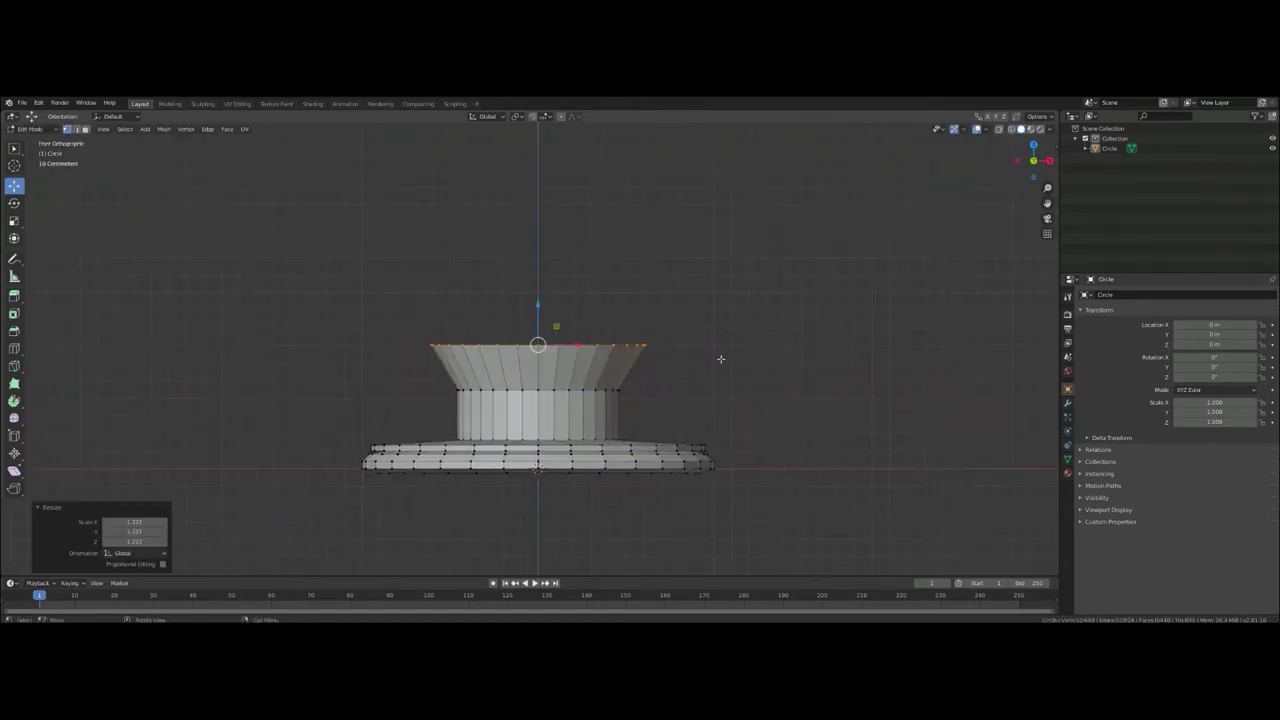
click(722, 357)
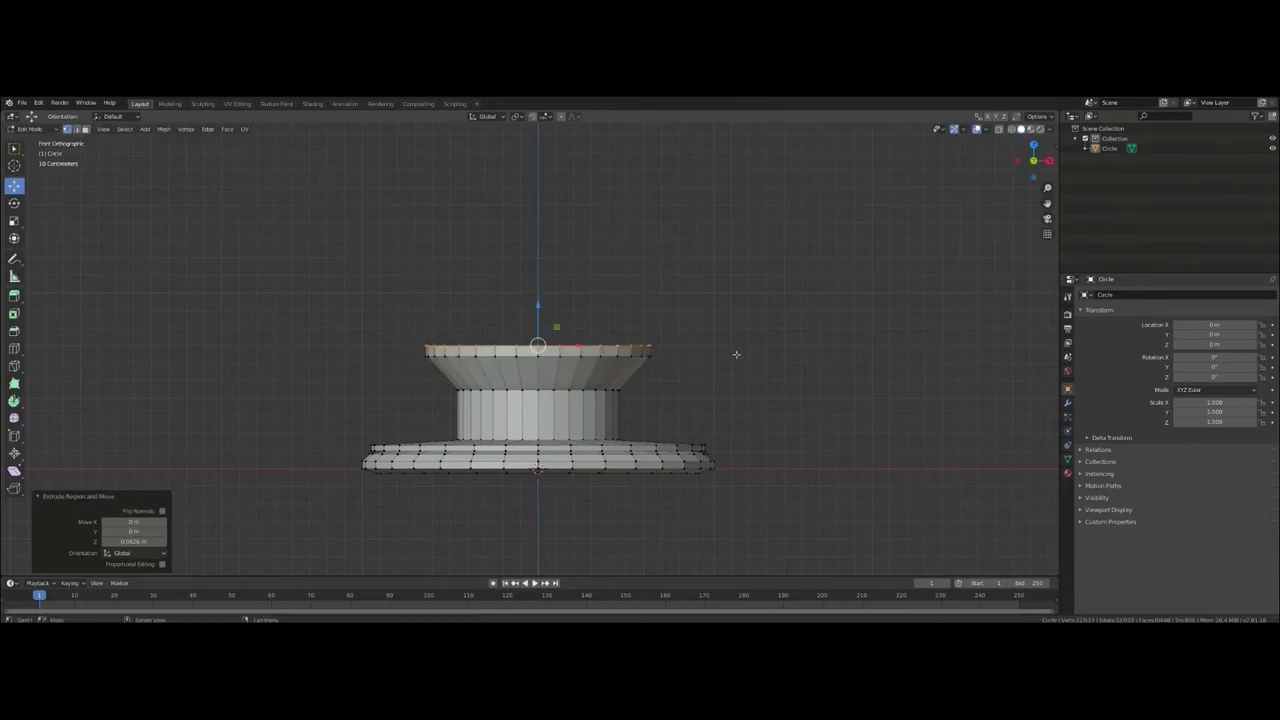
- Scale and raise the inner loop into a bowl-shaped hollow, then return to Object Mode
key(KP_7)
mouse_move(745, 422)
middle_down()
mouse_move(659, 357)
mouse_move(650, 370)
middle_up()
key(s)
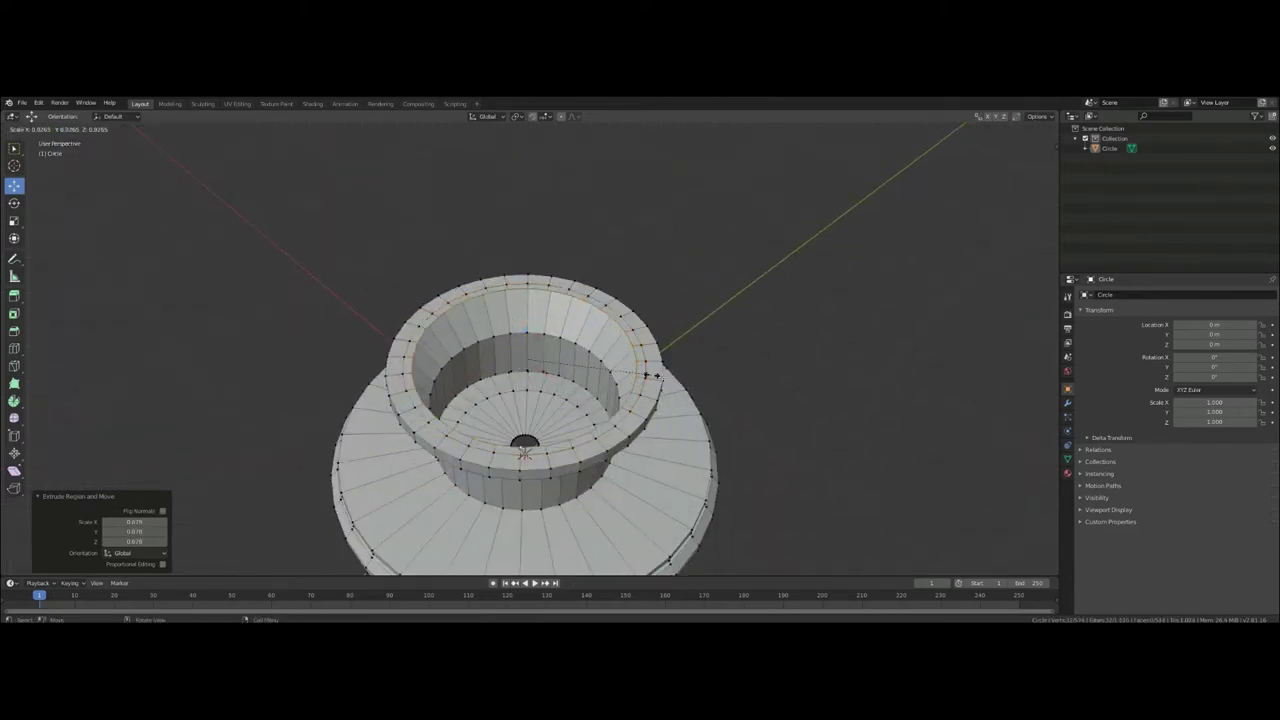
key(Return)
mouse_move(530, 400)
middle_down()
mouse_move(530, 330)
mouse_move(600, 300)
middle_up()
key(KP_1)
key(s)
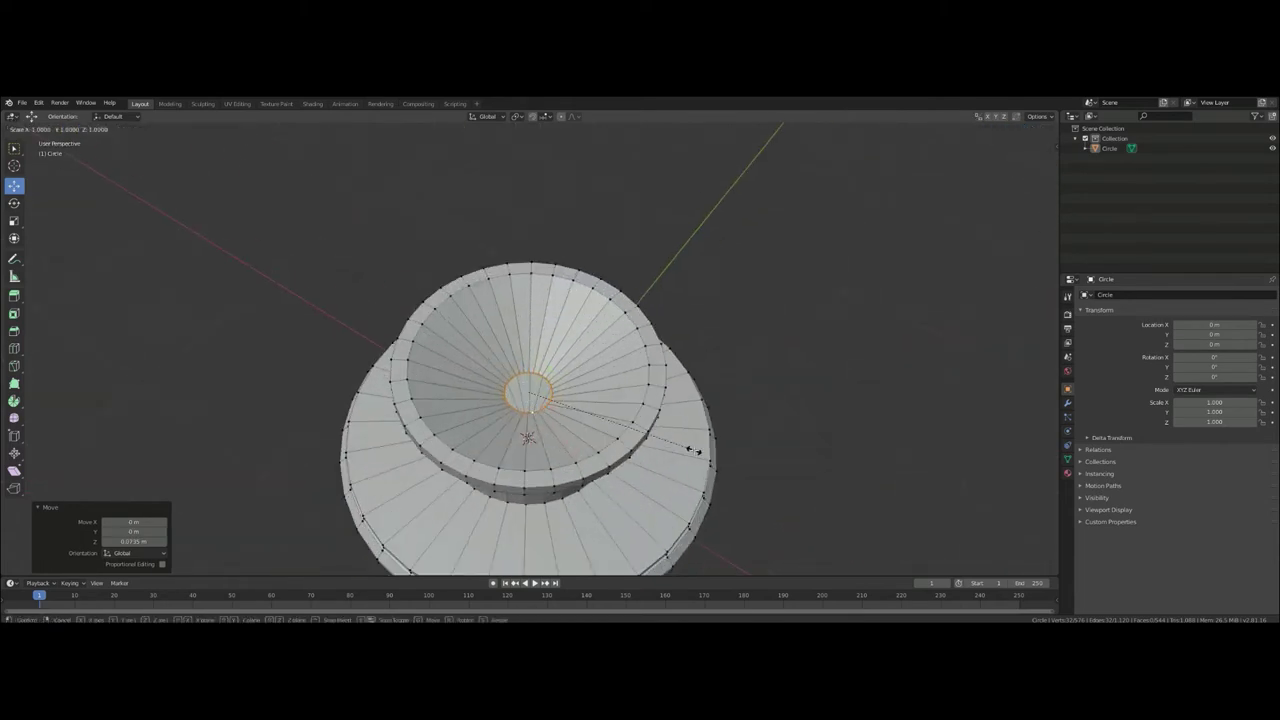
click(641, 350)
middle_drag(641, 350, 793, 407)
scroll(793, 407, down, 3)
key(Tab)
scroll(666, 434, down, 2)
- Shade the chest piece smooth and add a Subdivision Surface modifier at level 2
right_click(520, 362)
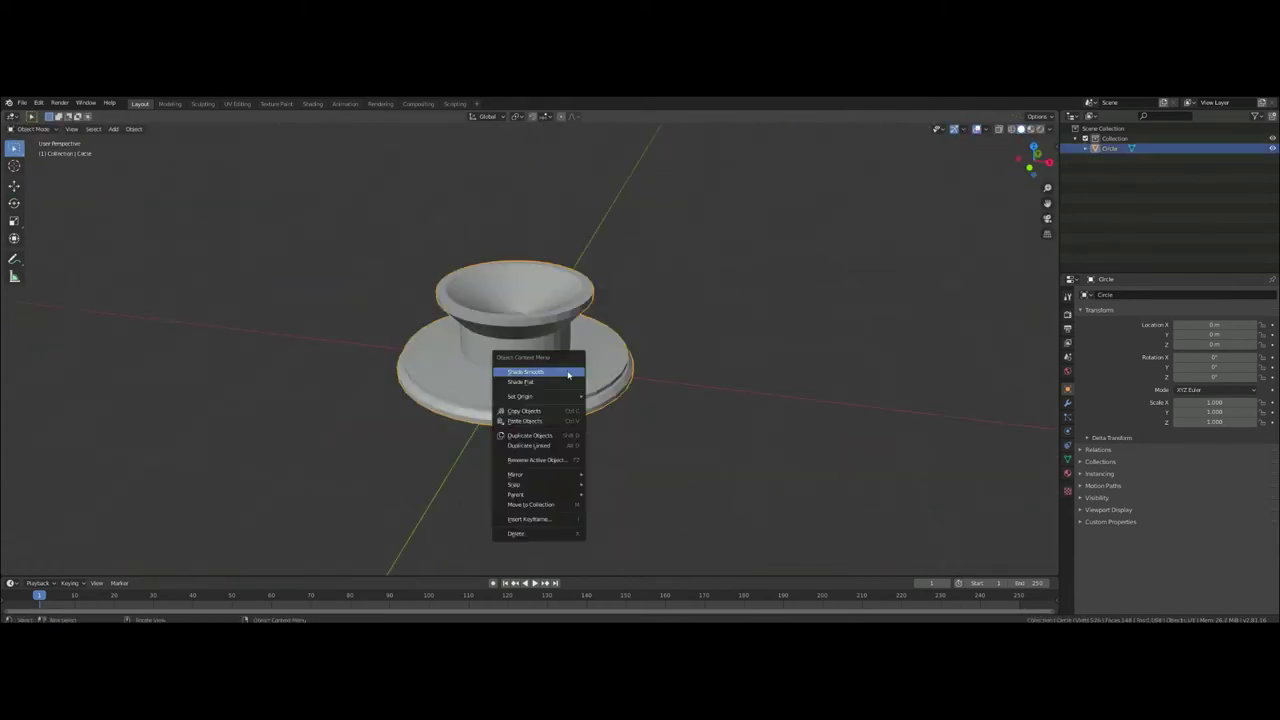
click(520, 372)
click(600, 420)
middle_drag(614, 400, 700, 400)
click(1067, 403)
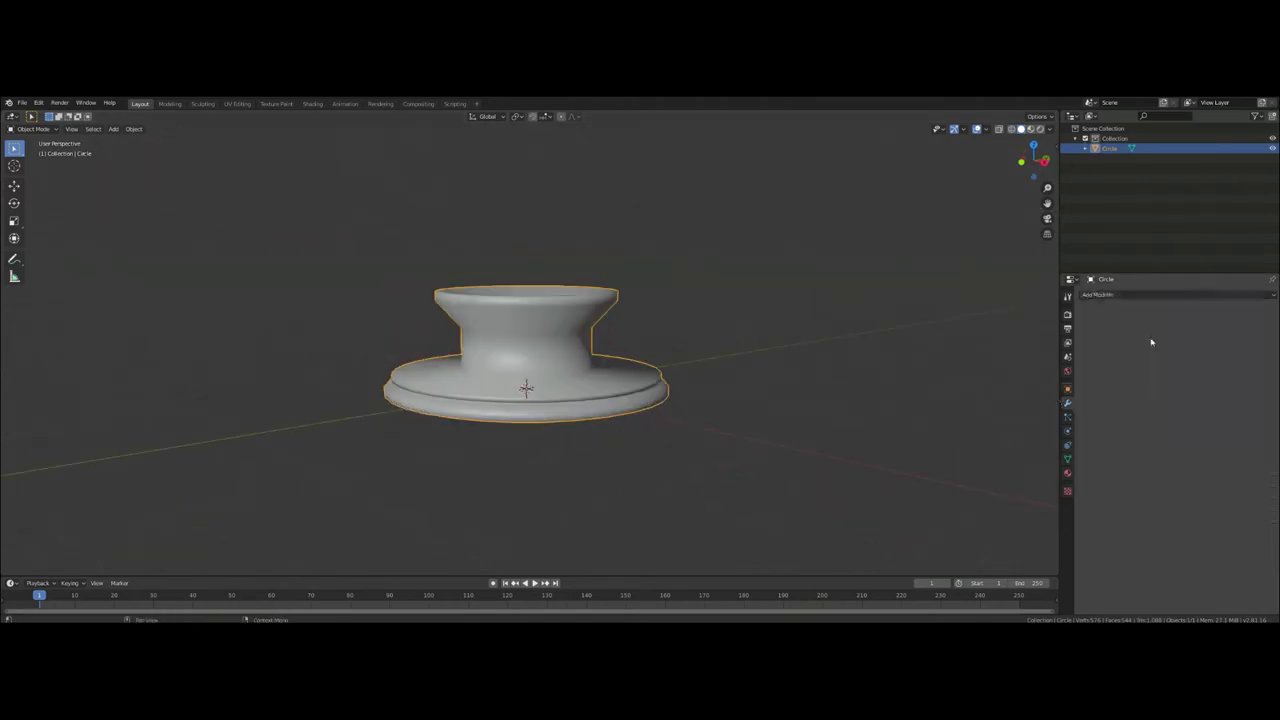
click(1097, 295)
click(1141, 381)
- Compare the smoothed shape in and out of Edit Mode and select the base ring edge loop
key(Tab)
middle_drag(800, 380, 857, 363)
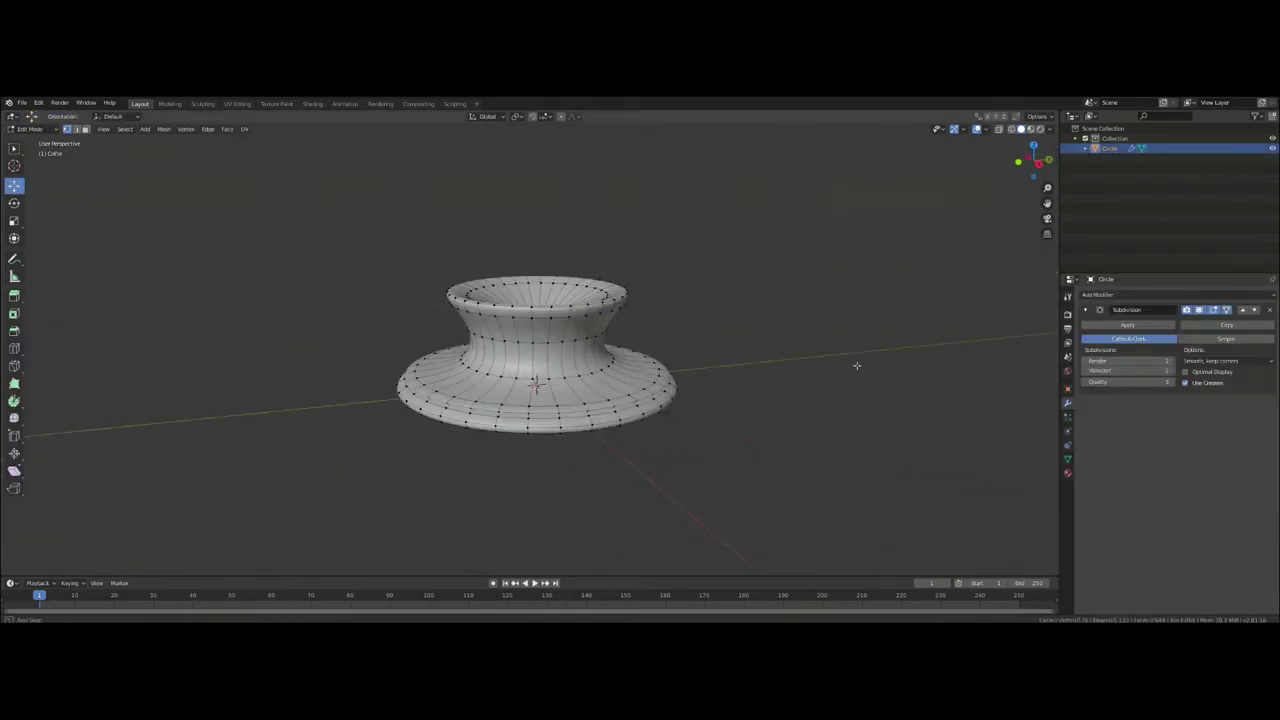
scroll(857, 363, up, 2)
mouse_move(700, 400)
middle_down()
mouse_move(678, 412)
mouse_move(678, 320)
middle_up()
key(Tab)
key(Tab)
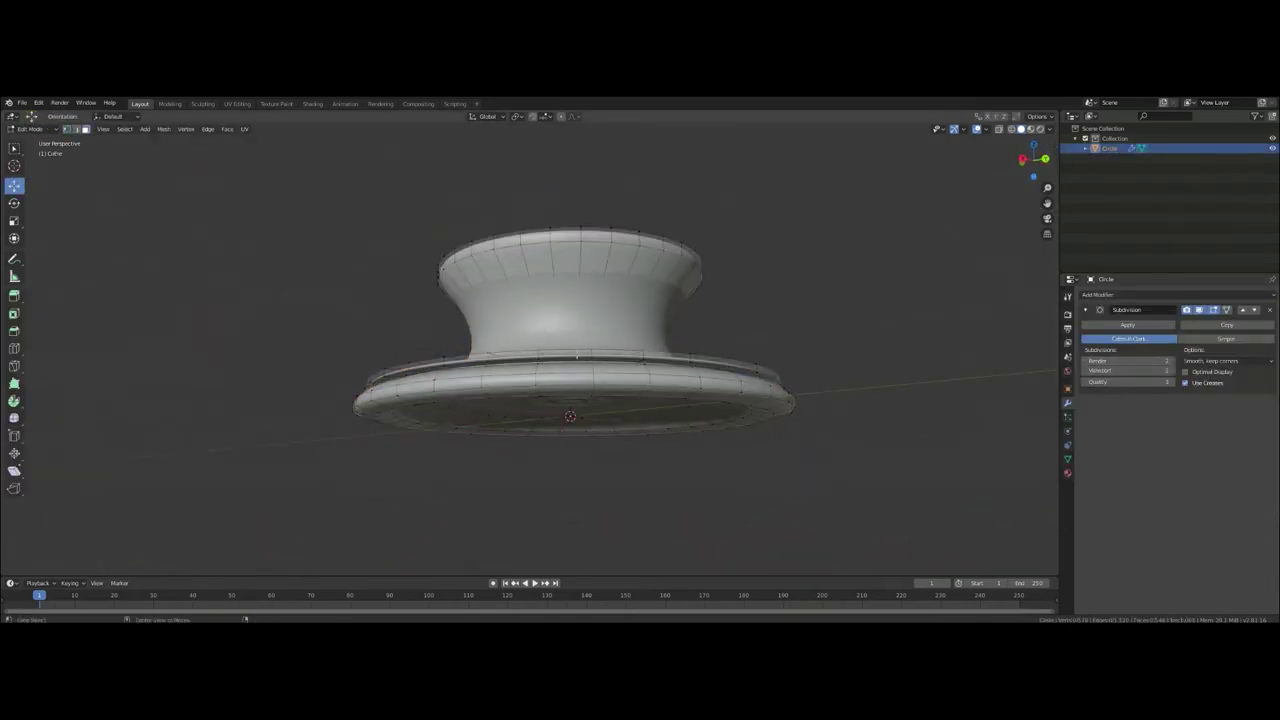
alt+click(680, 363)
alt+click(743, 380)
- Add an edge loop on the underside to tighten the base crease, then exit Edit Mode
key(KP_1)
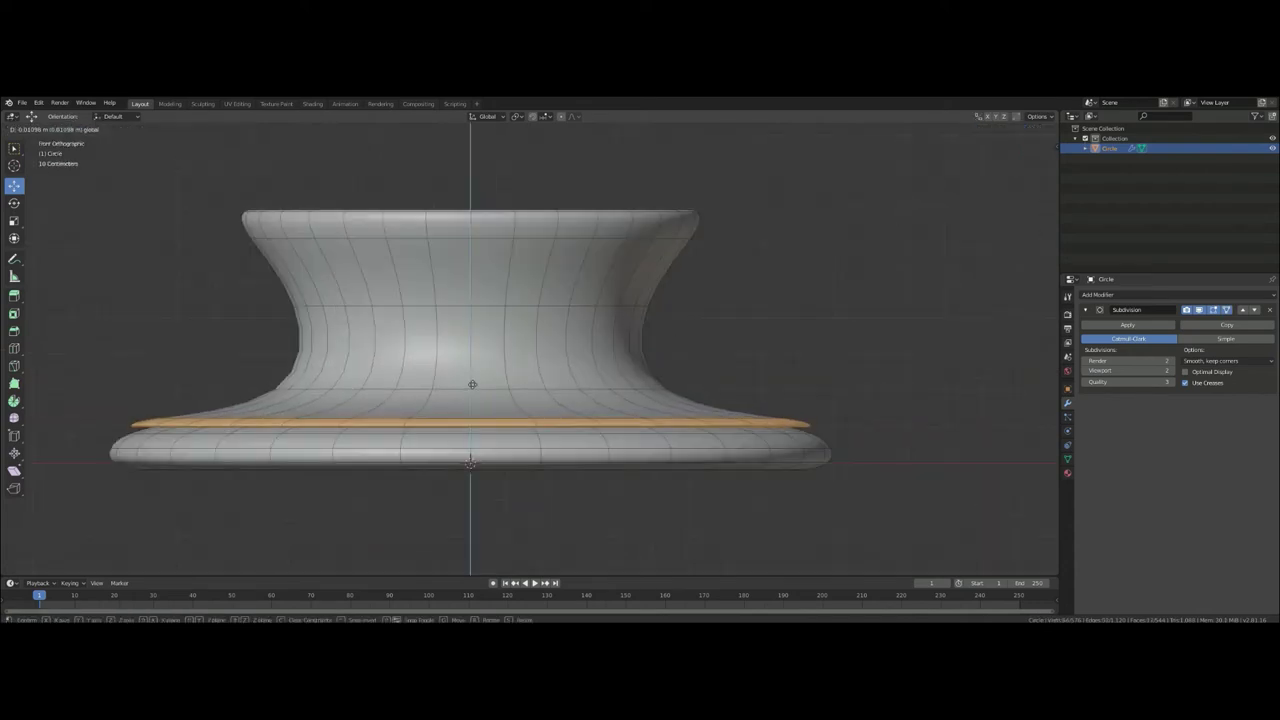
scroll(760, 396, down, 2)
middle_drag(760, 396, 770, 307)
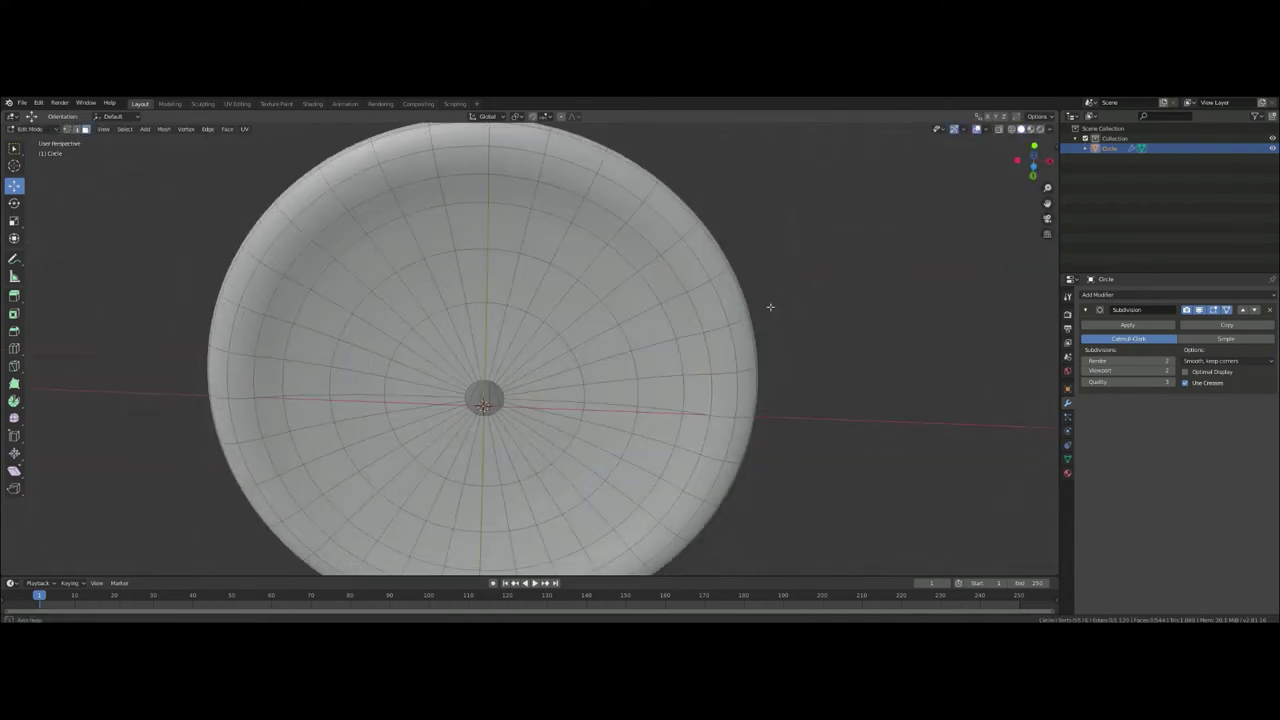
middle_drag(700, 380, 625, 410)
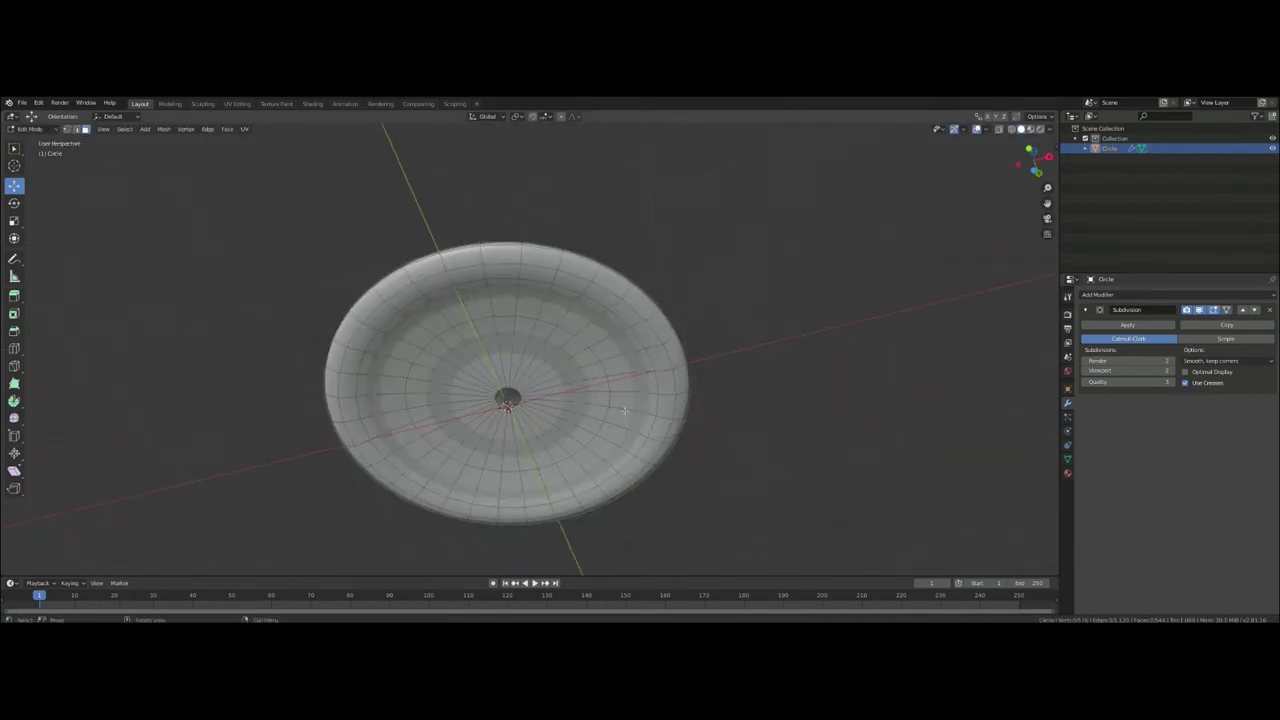
mouse_move(589, 364)
middle_down()
mouse_move(591, 234)
mouse_move(603, 318)
mouse_move(884, 400)
mouse_move(726, 416)
middle_up()
key(ctrl+r)
click(591, 234)
click(603, 318)
click(884, 400)
key(Tab)
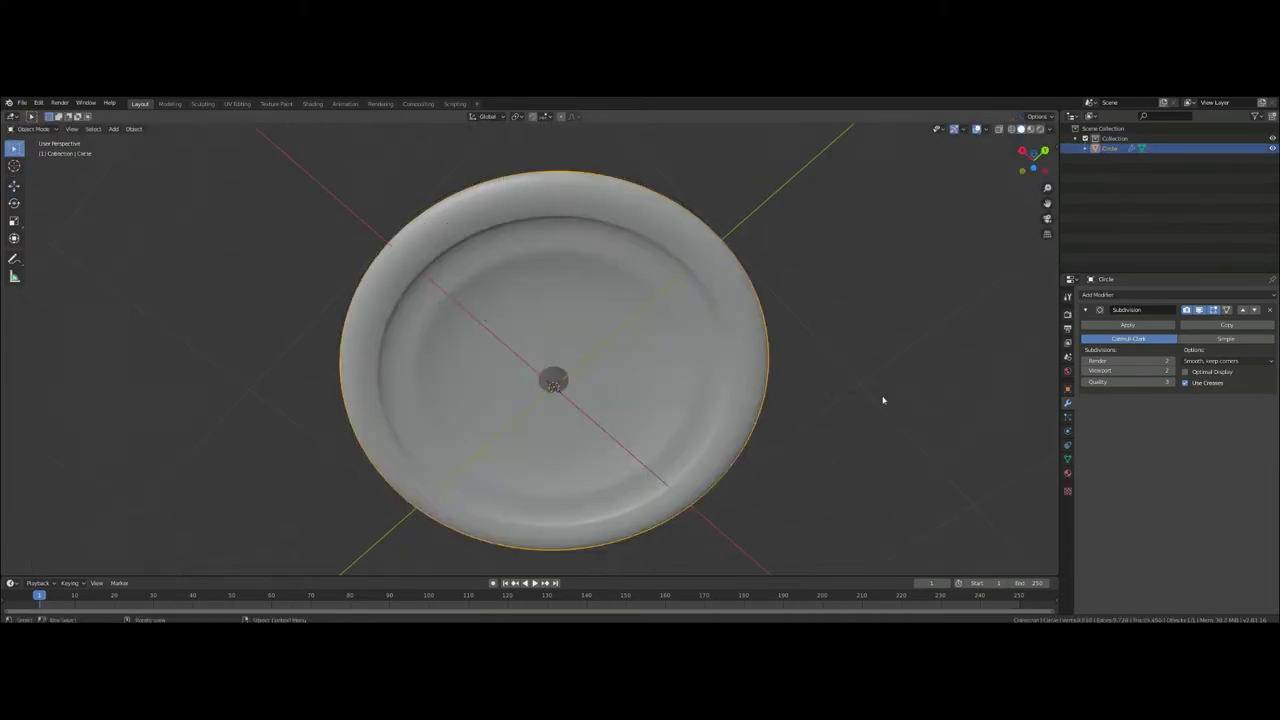
- Deselect the chest piece and switch the viewport to Material Preview shading
mouse_move(883, 400)
middle_down()
mouse_move(809, 420)
mouse_move(726, 374)
mouse_move(647, 364)
mouse_move(636, 319)
middle_up()
click(726, 374)
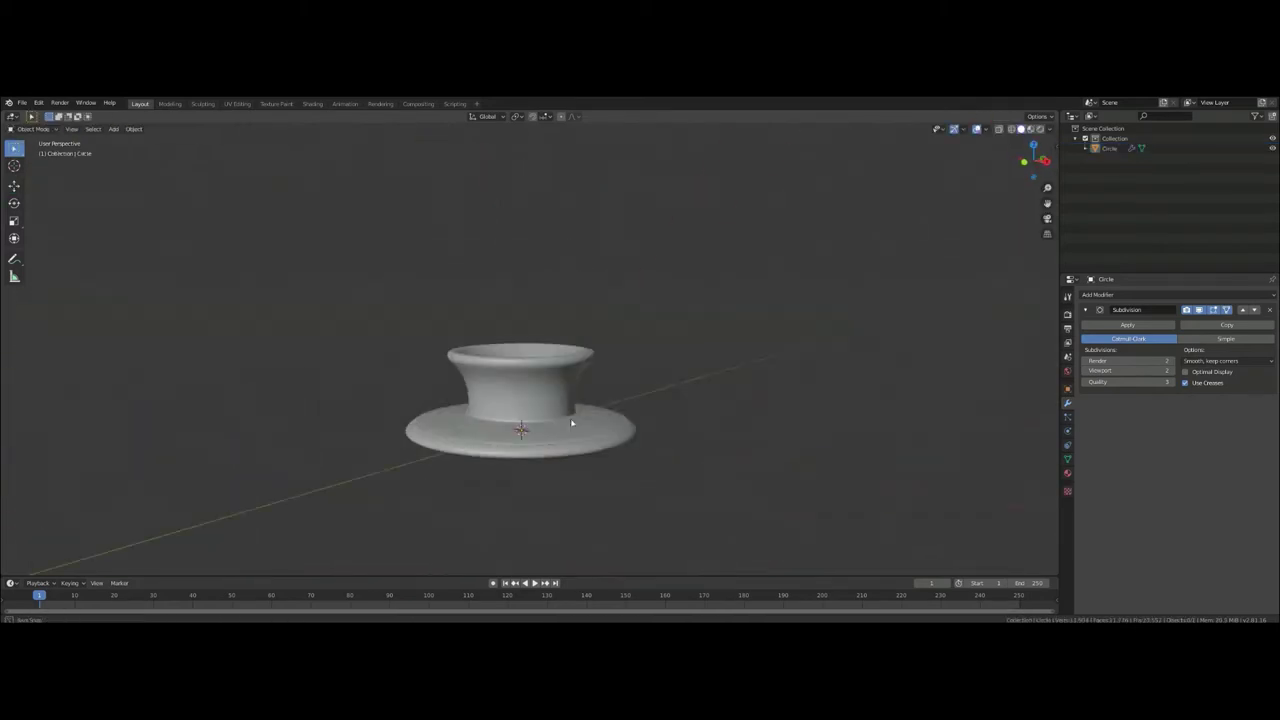
key(z)
click(629, 414)
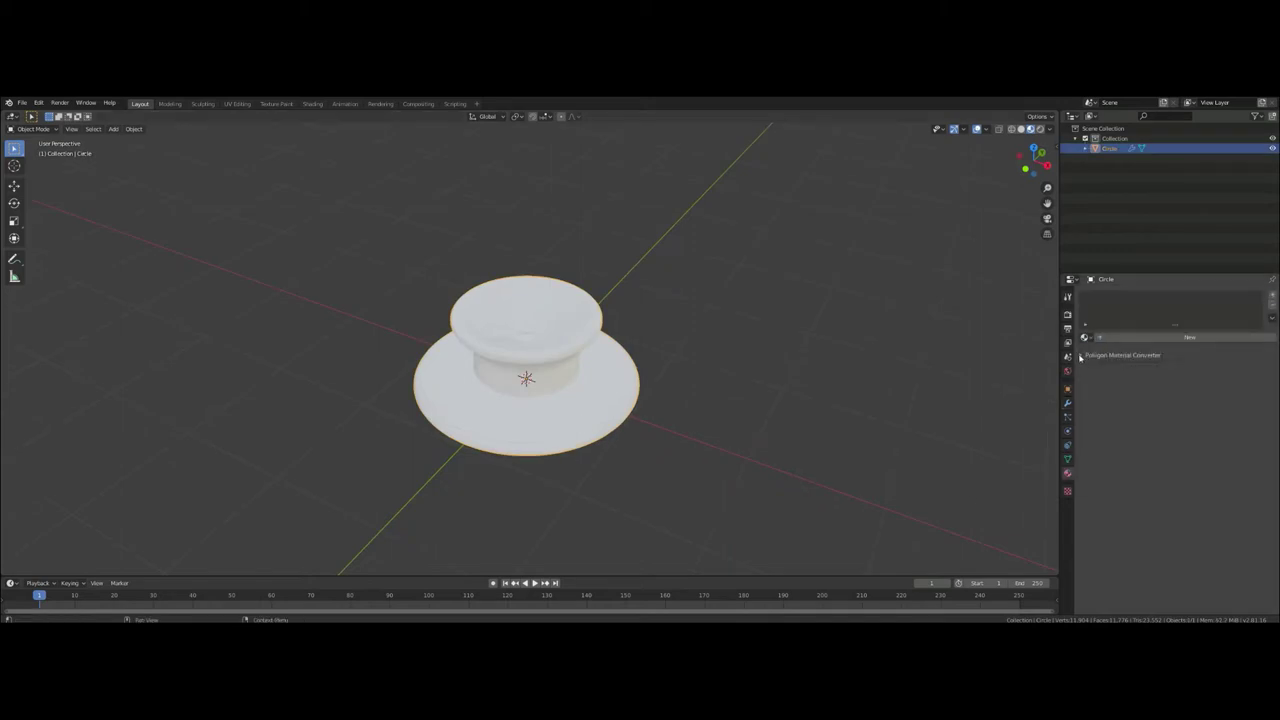
- Create a Metal material with Metallic 1 and a second Rubber material slot
click(1148, 339)
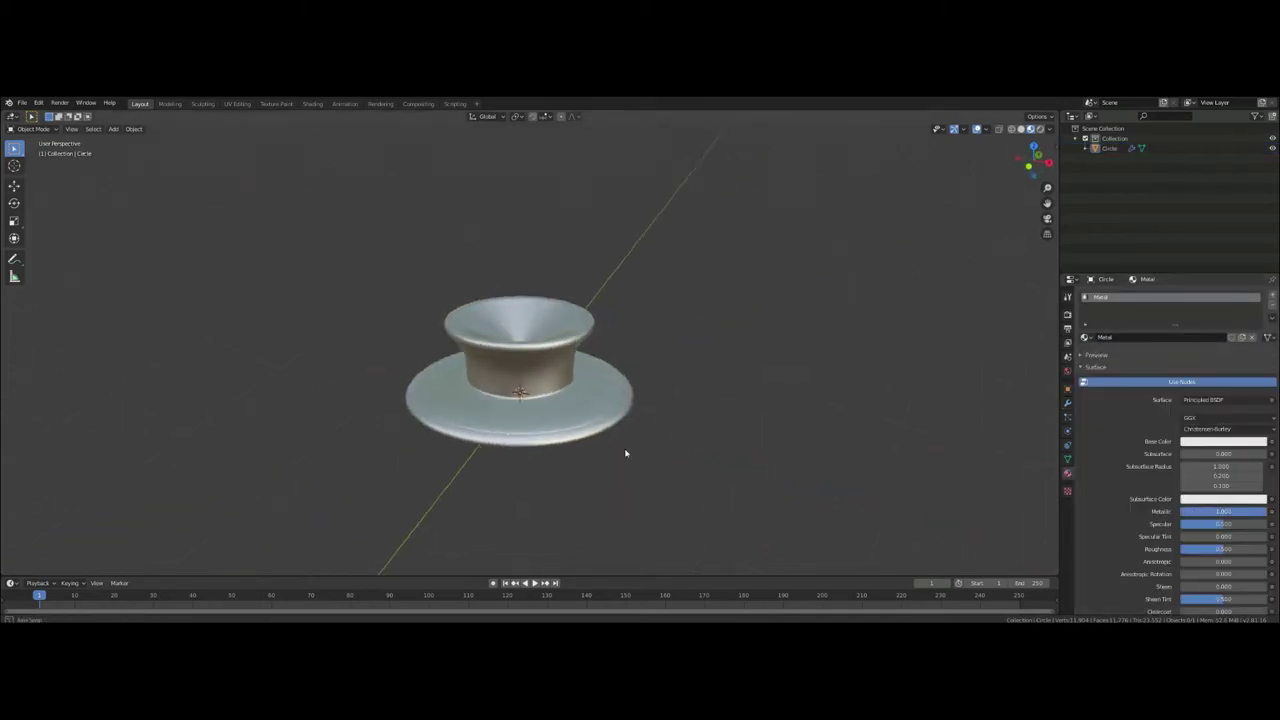
click(1271, 296)
click(1154, 358)
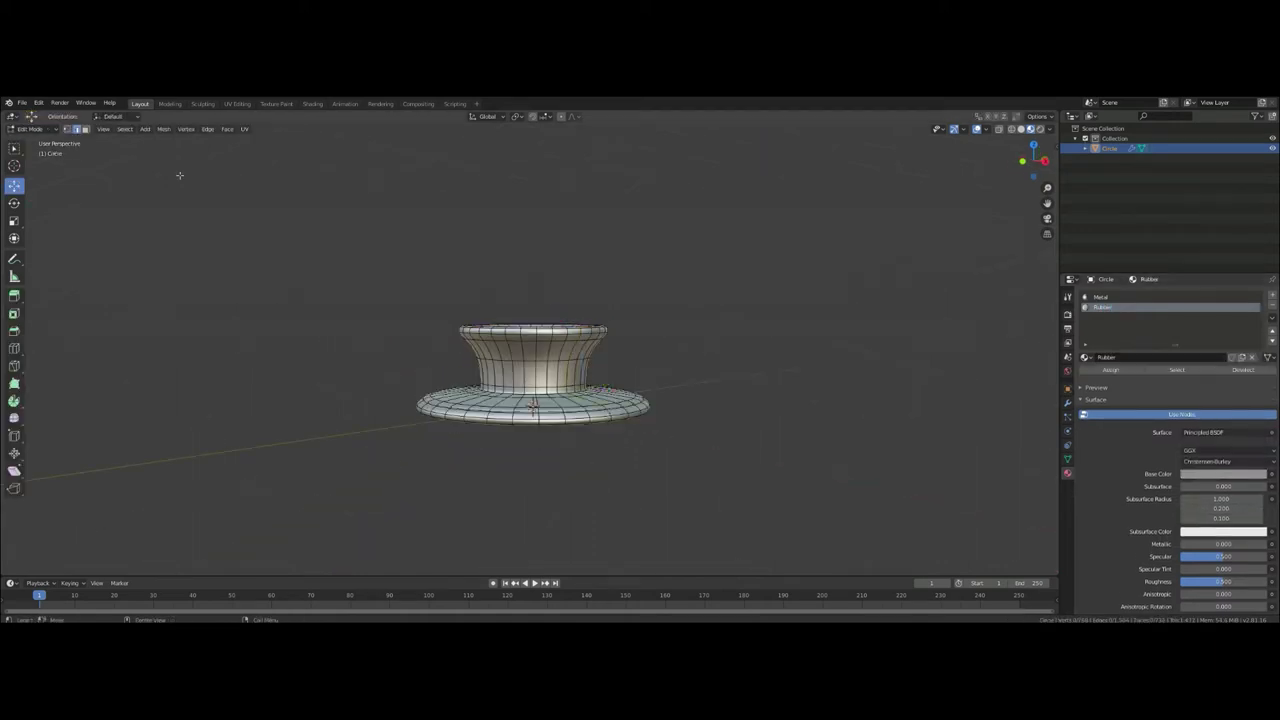
- Assign the Rubber material to the base rim face loop and inspect it from a lower angle
scroll(328, 304, up, 4)
alt+click(538, 477)
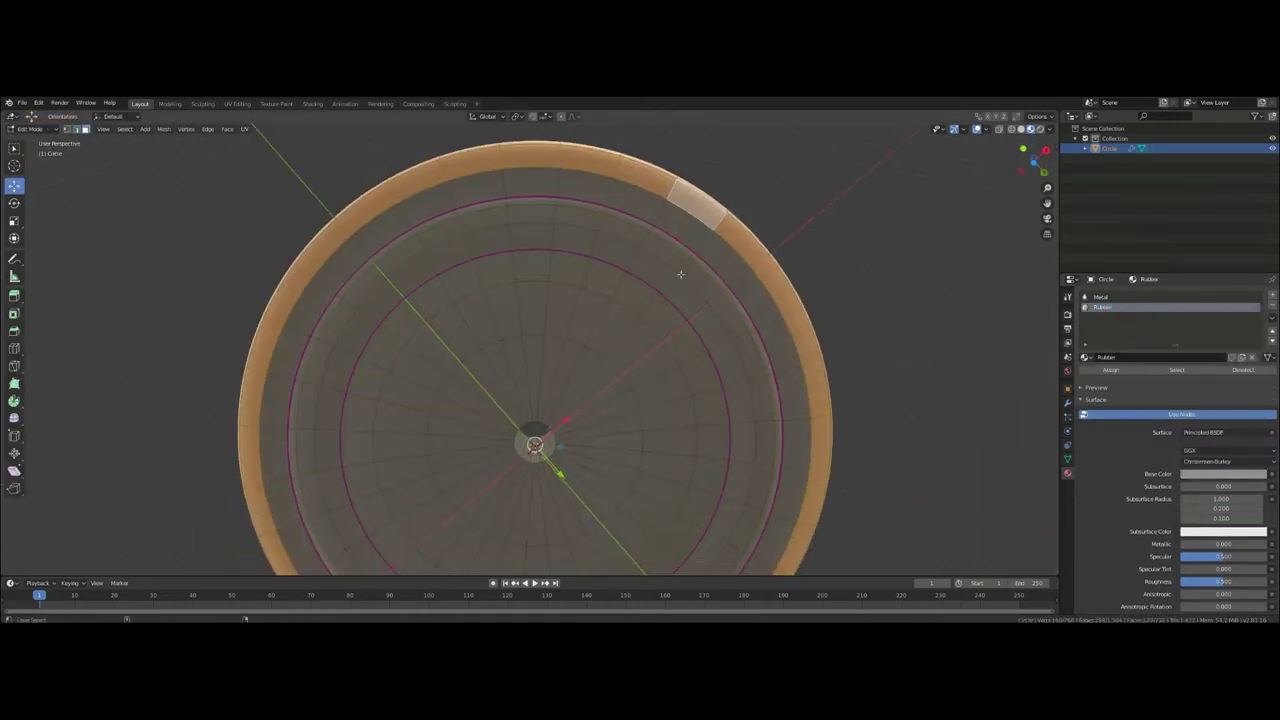
click(606, 532)
scroll(595, 515, up, 4)
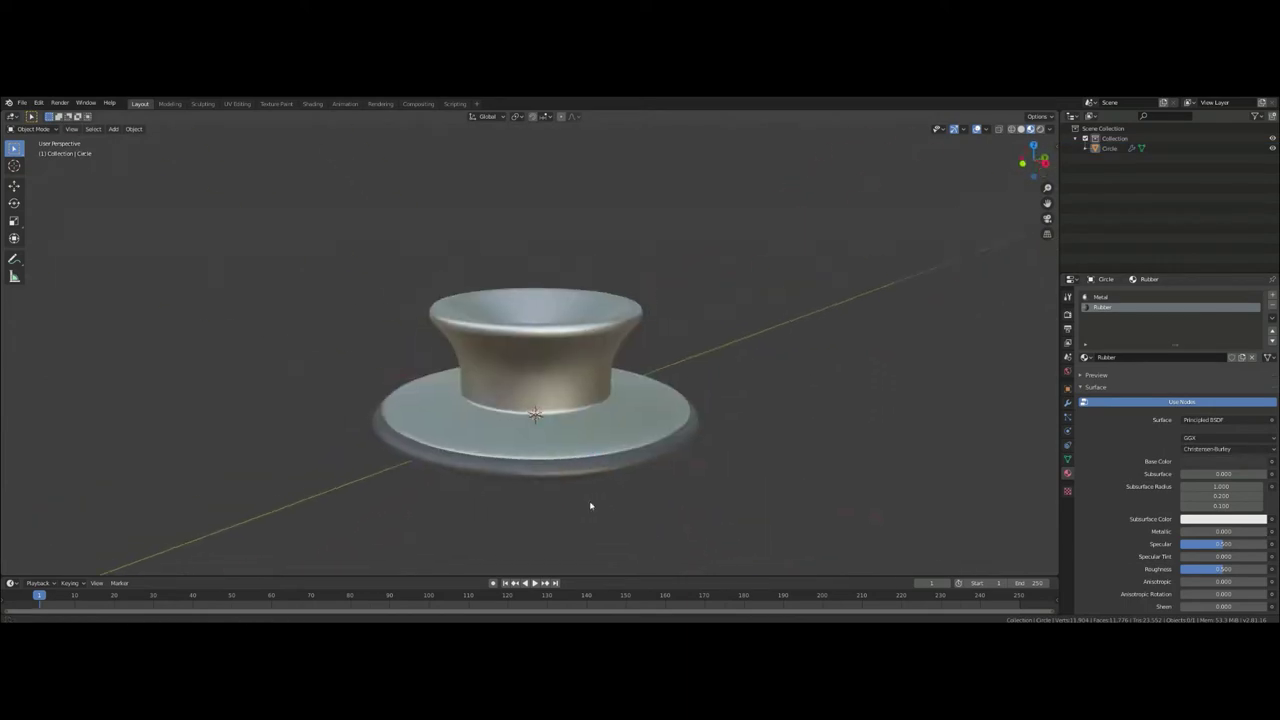
middle_drag(589, 506, 820, 469)
scroll(1234, 429, down, 5)
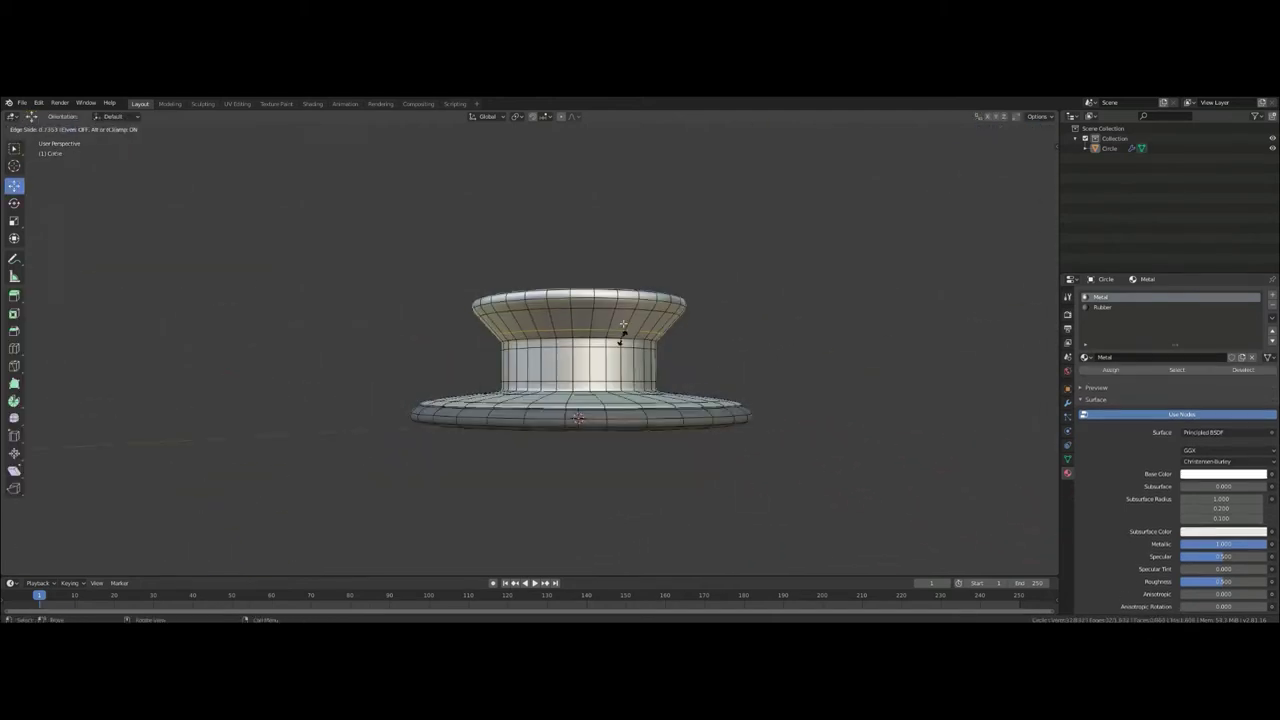
scroll(705, 425, down, 6)
middle_drag(680, 435, 642, 447)
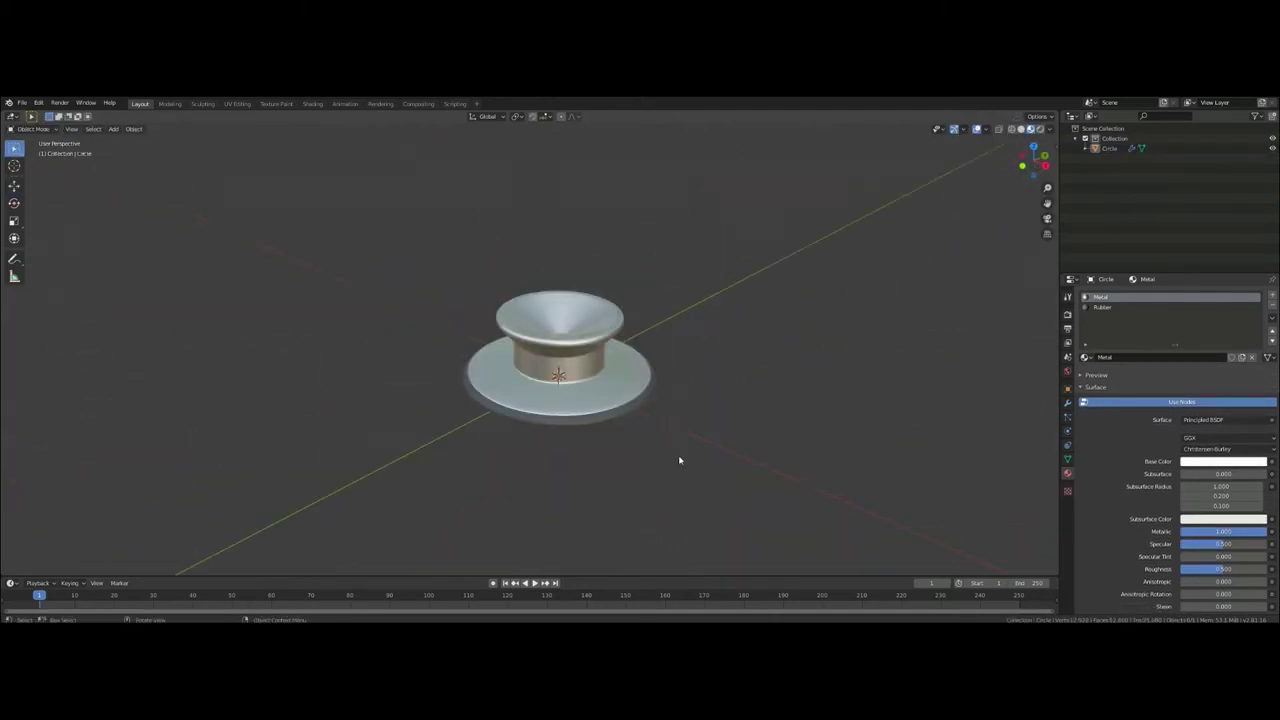
key(shift+a)
- Add a circle, scale it to fit the bowl, and lift it to the cup's rim
click(797, 378)
key(s)
click(760, 337)
key(KP_1)
scroll(777, 280, up, 4)
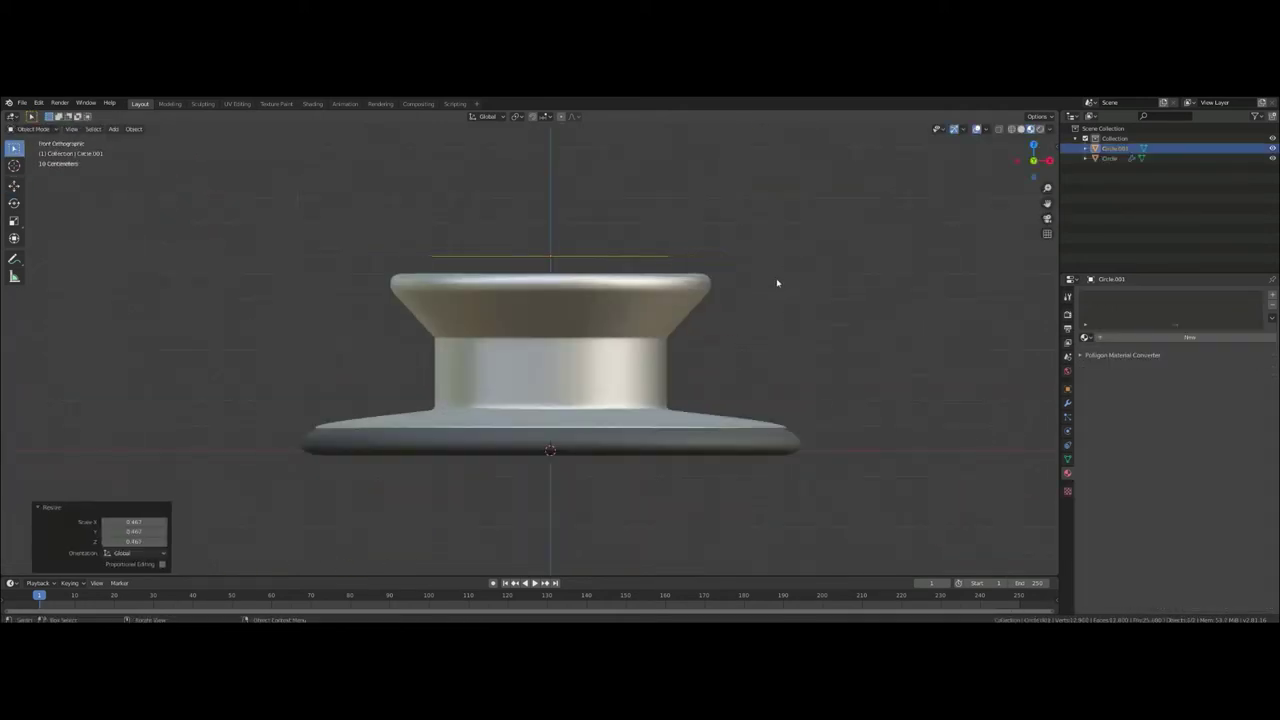
key(KP_7)
key(s)
click(721, 340)
key(KP_1)
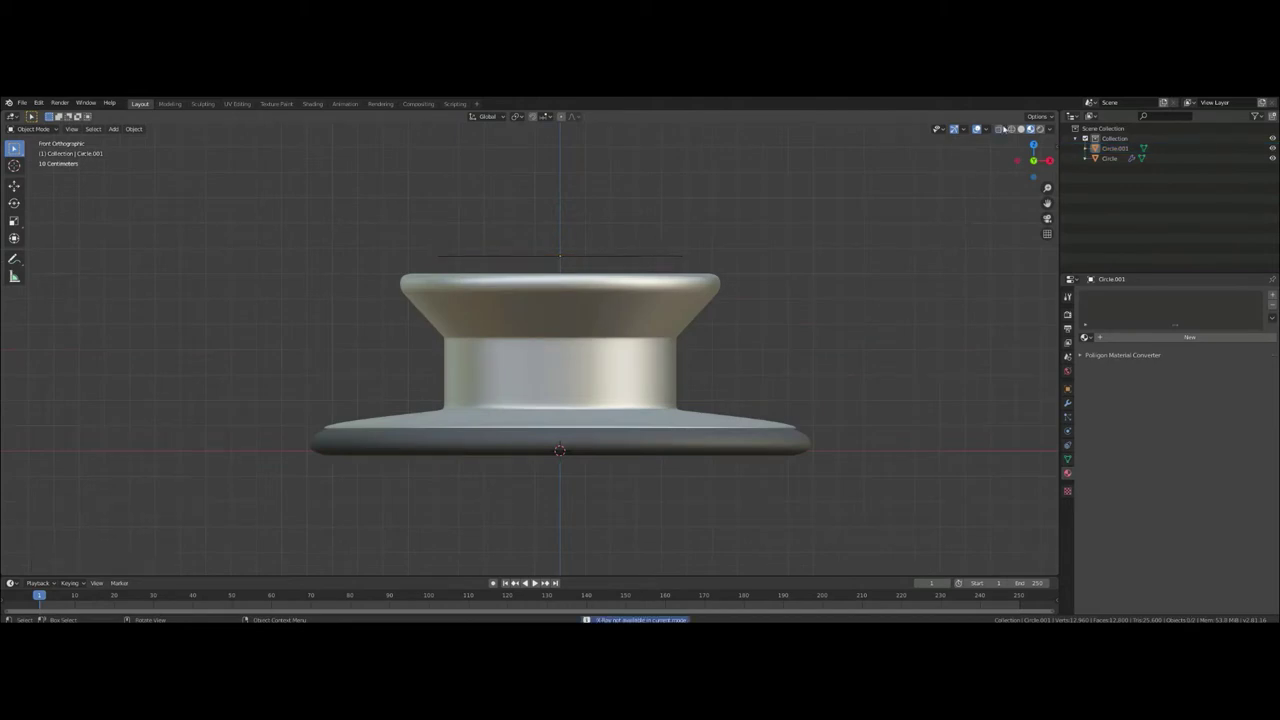
click(596, 258)
click(588, 280)
- Select the whole ring, extrude it, and give it the Rubber material
key(Tab)
mouse_move(588, 280)
middle_down()
mouse_move(817, 283)
mouse_move(521, 339)
mouse_move(890, 368)
middle_up()
key(Tab)
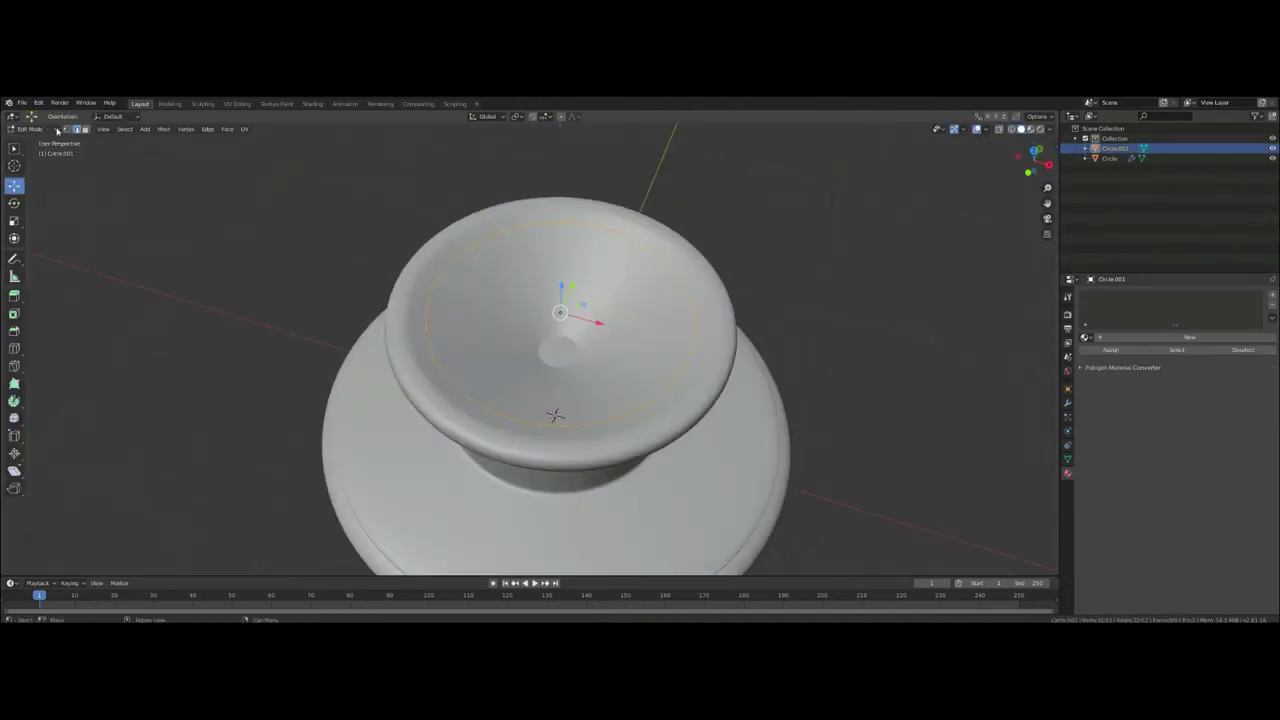
click(66, 129)
mouse_move(600, 230)
middle_down()
mouse_move(619, 318)
mouse_move(565, 290)
middle_up()
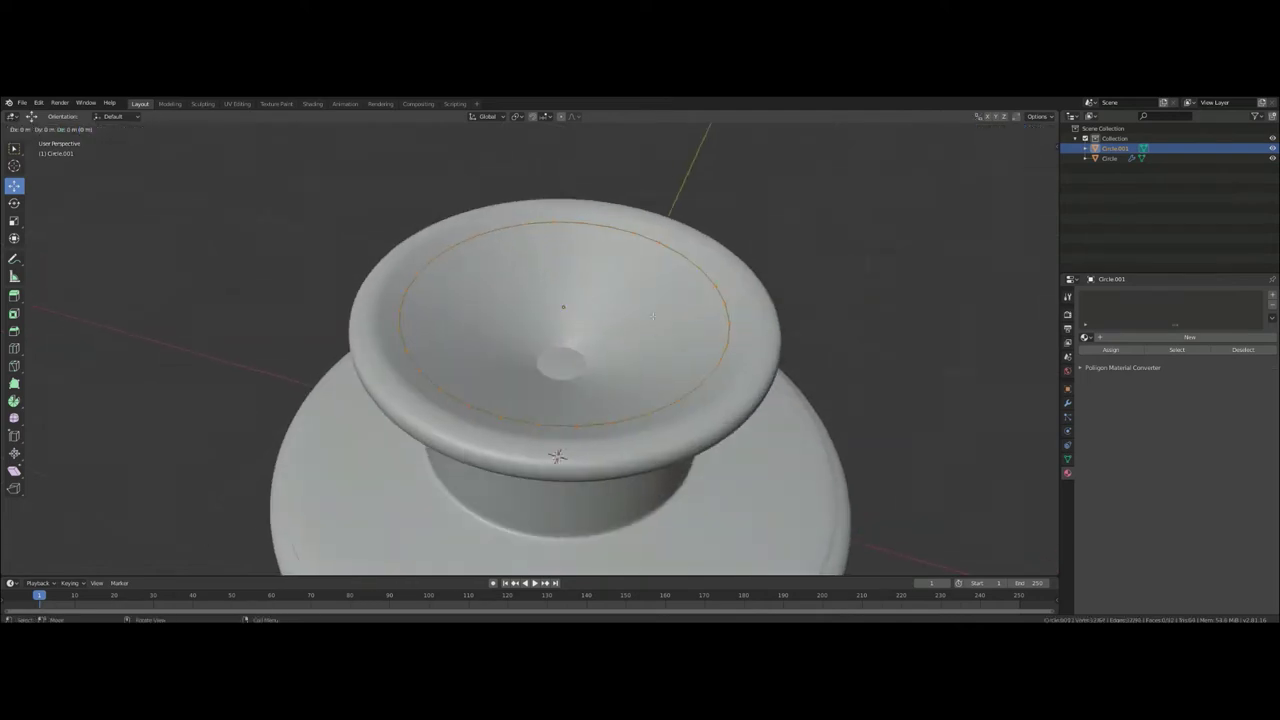
key(e)
key(Tab)
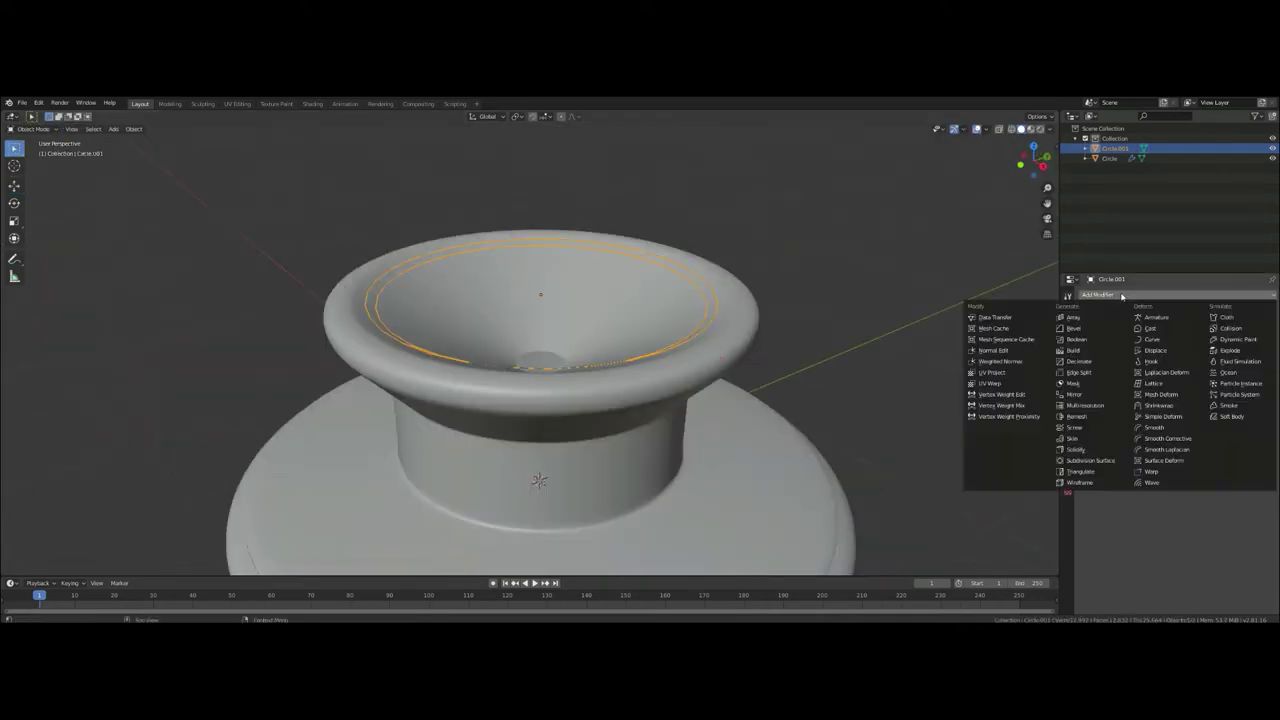
click(1085, 337)
click(1120, 360)
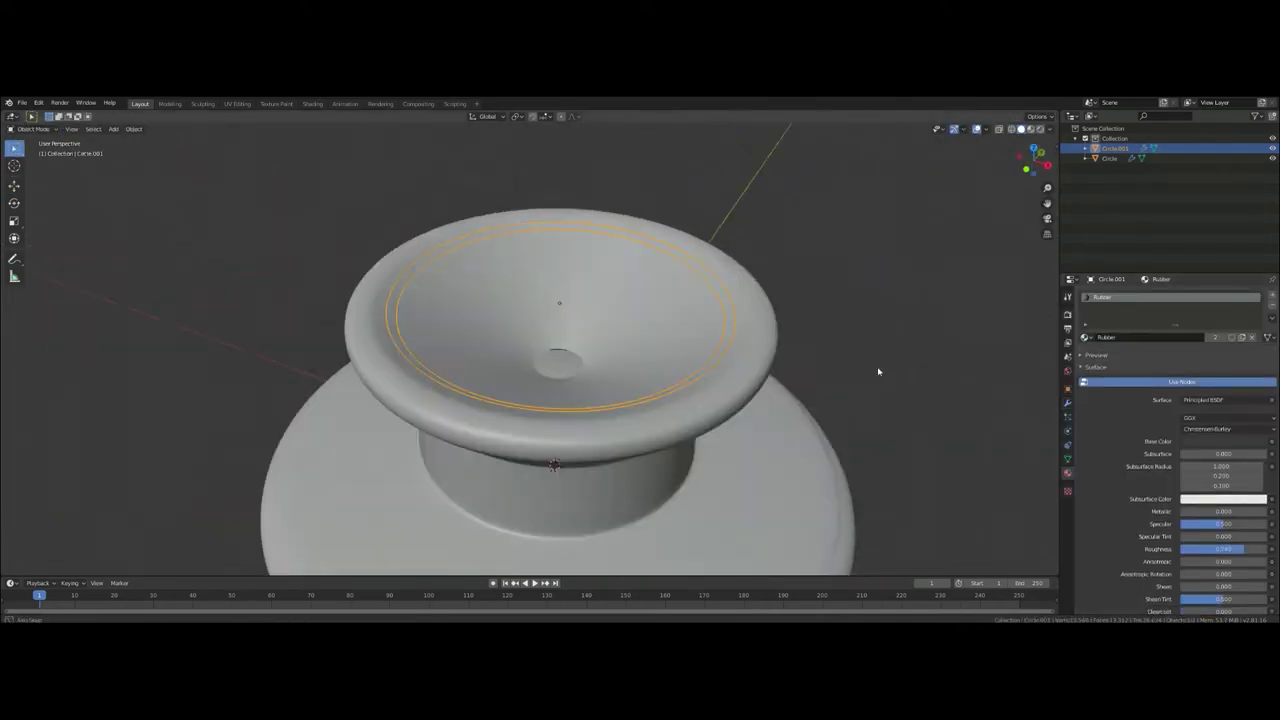
- Extrude the rim loop outward and scale the outer loop slightly larger
key(Tab)
middle_drag(829, 414, 715, 314)
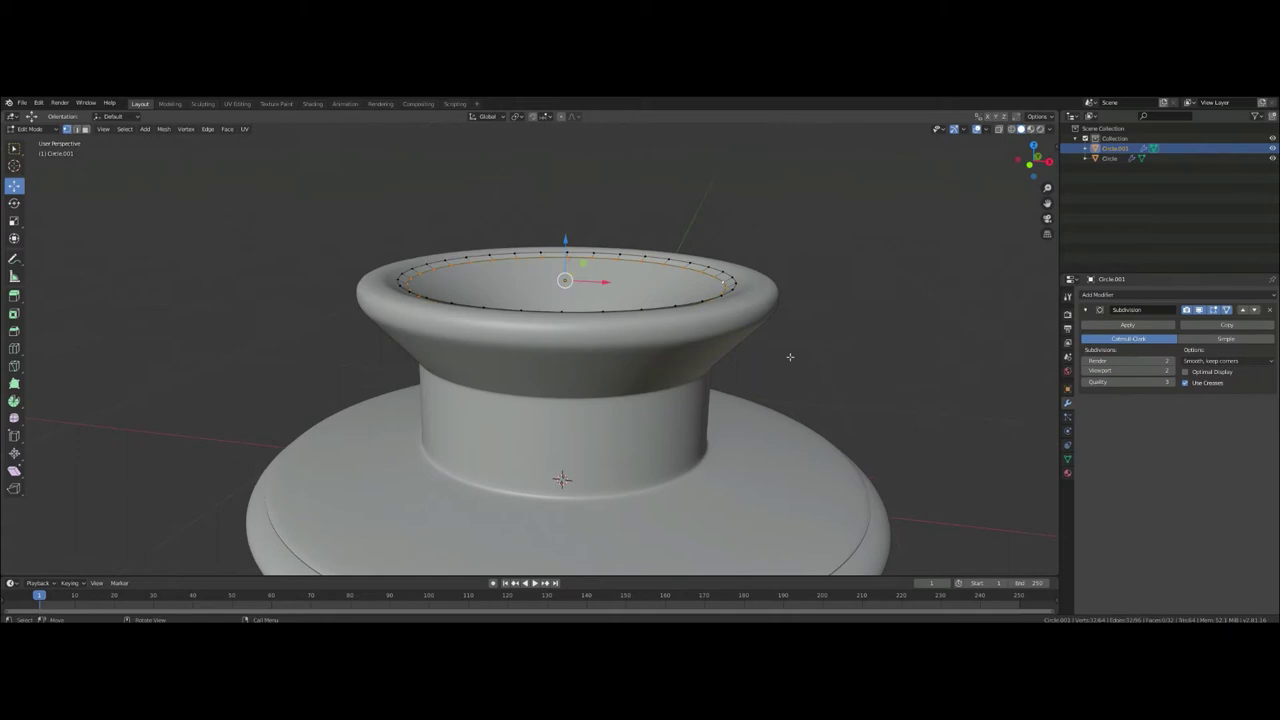
scroll(789, 357, up, 3)
key(e)
key(s)
click(789, 357)
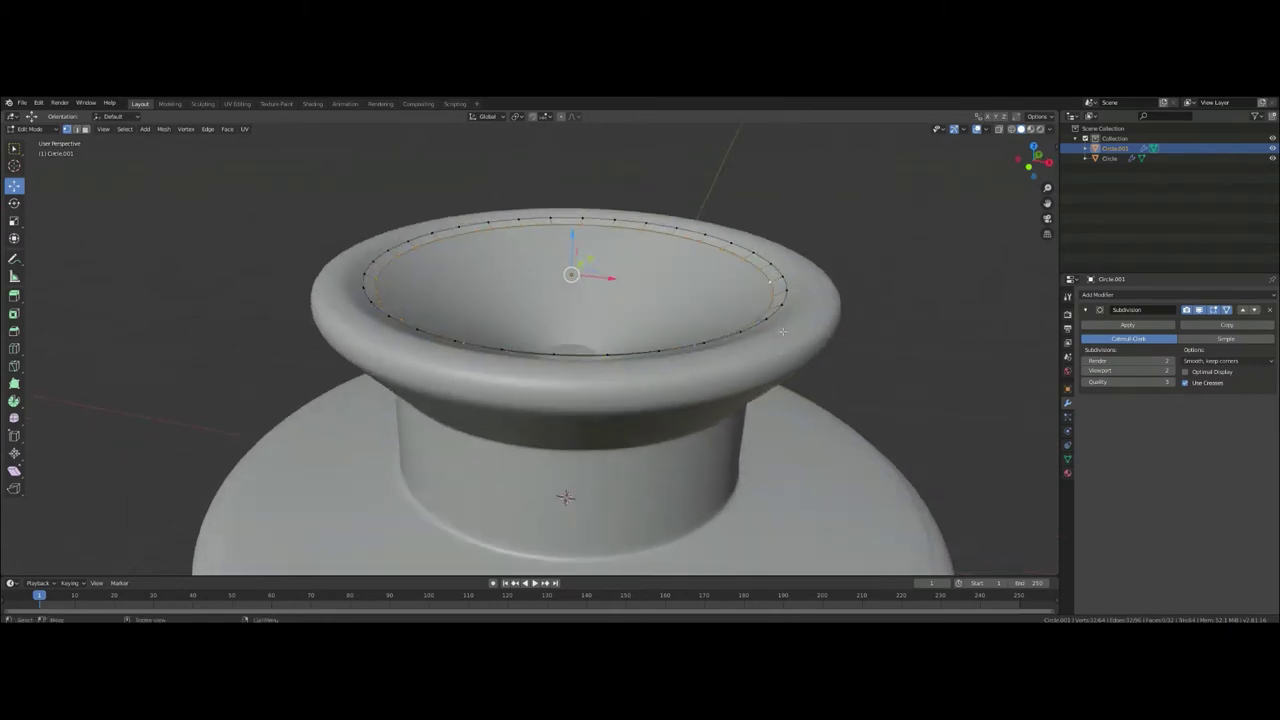
mouse_move(789, 357)
middle_down()
mouse_move(675, 275)
mouse_move(816, 283)
mouse_move(840, 270)
middle_up()
scroll(675, 275, down, 3)
alt+click(835, 262)
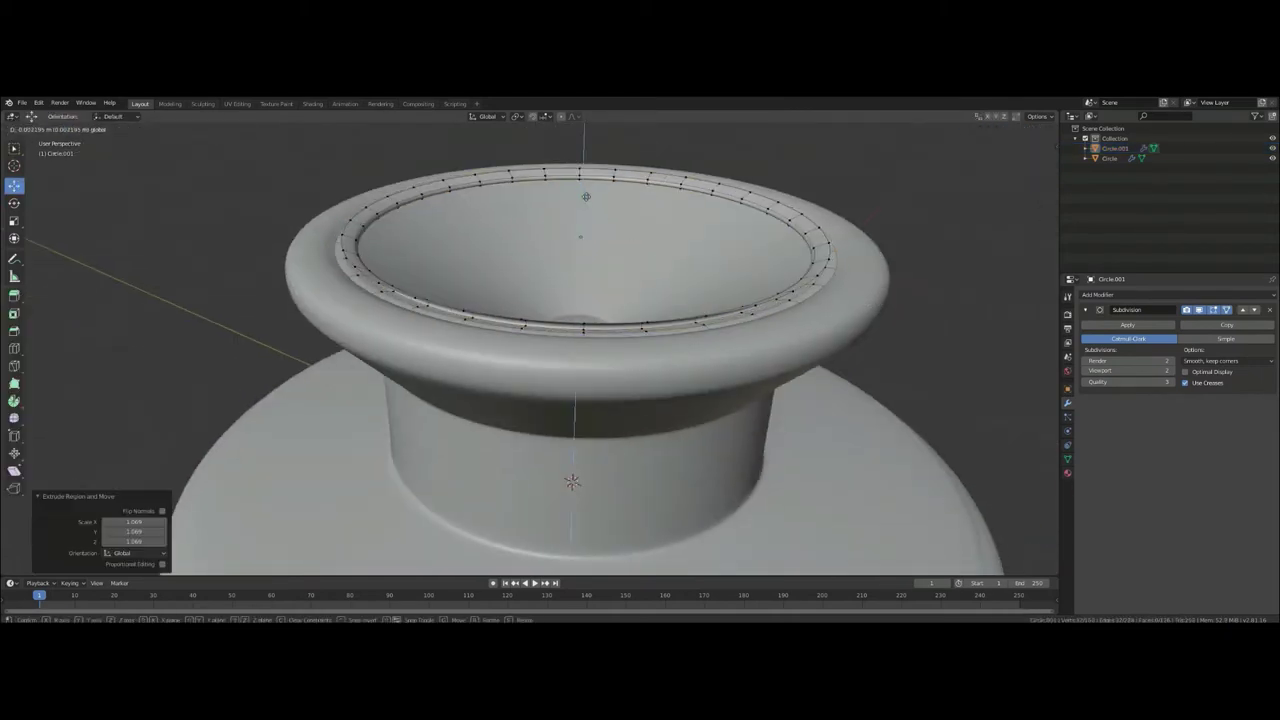
key(g)
key(s)
click(865, 298)
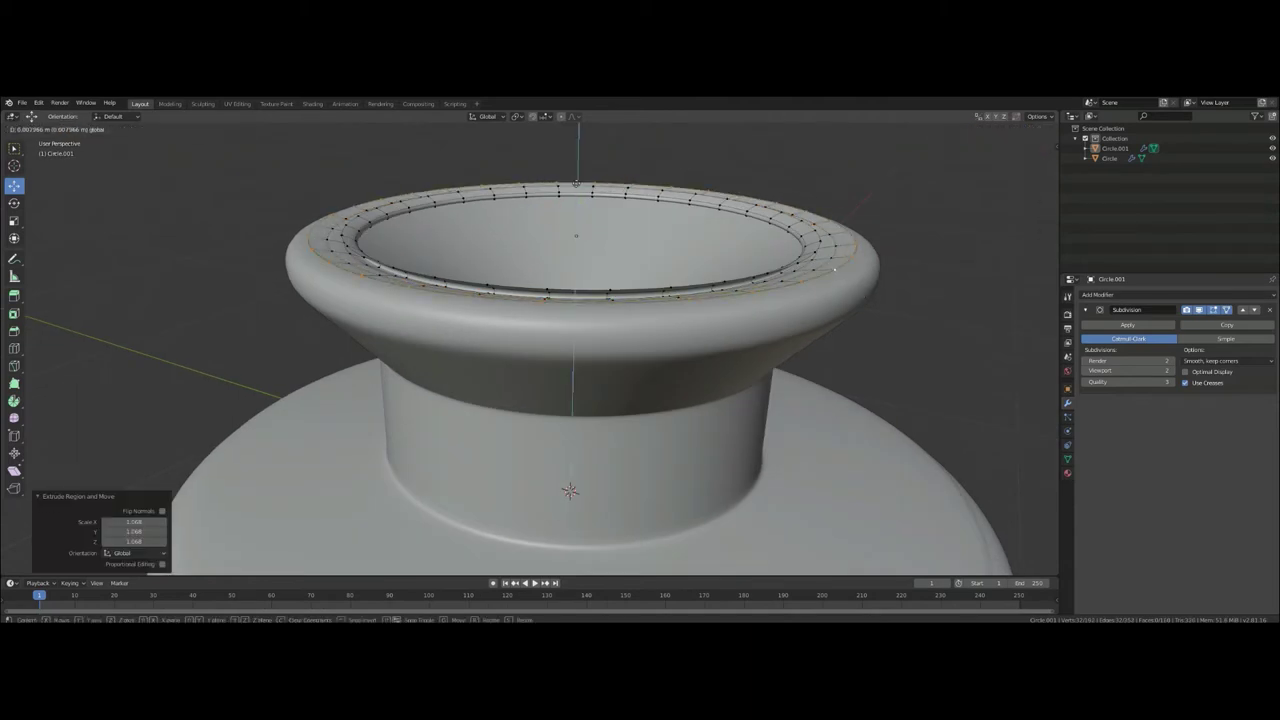
click(835, 268)
- Raise the rim loop along Z and extrude it straight down into a rolled lip
scroll(835, 268, down, 2)
mouse_move(835, 268)
middle_down()
mouse_move(877, 340)
mouse_move(880, 330)
middle_up()
key(s)
click(877, 340)
key(g)
key(z)
click(557, 264)
middle_drag(557, 264, 828, 313)
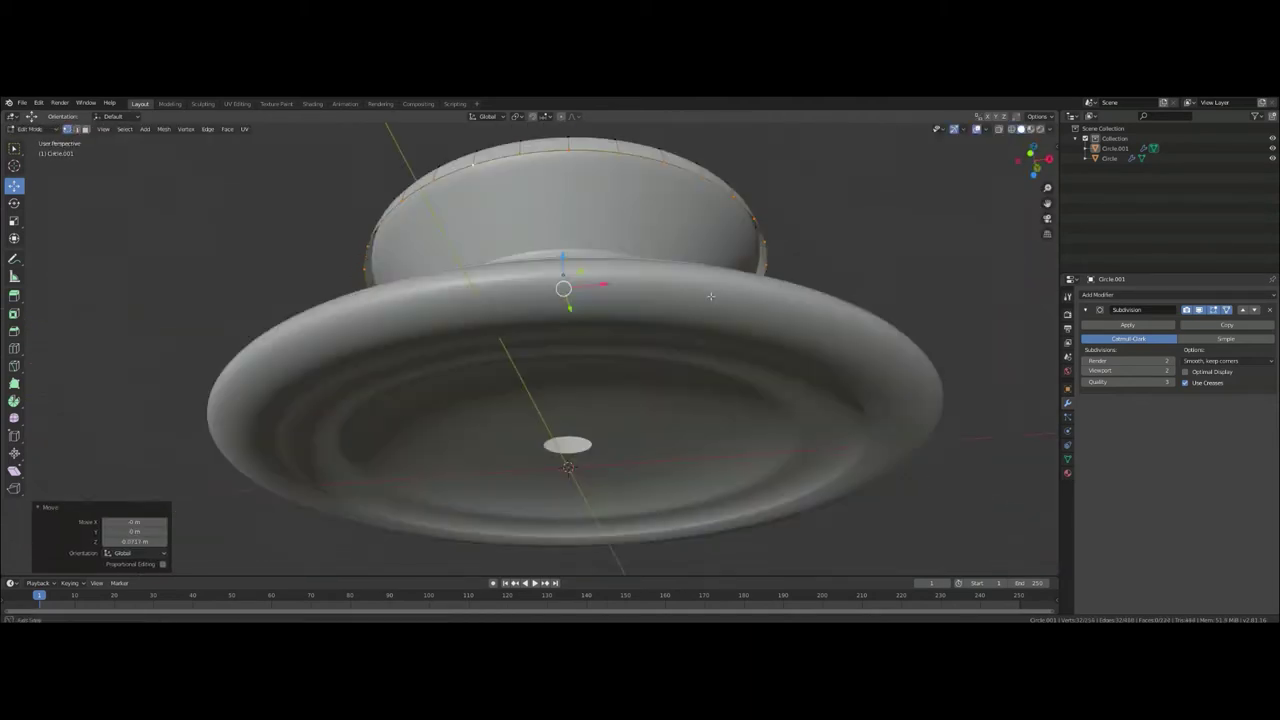
key(s)
key(e)
key(z)
click(824, 324)
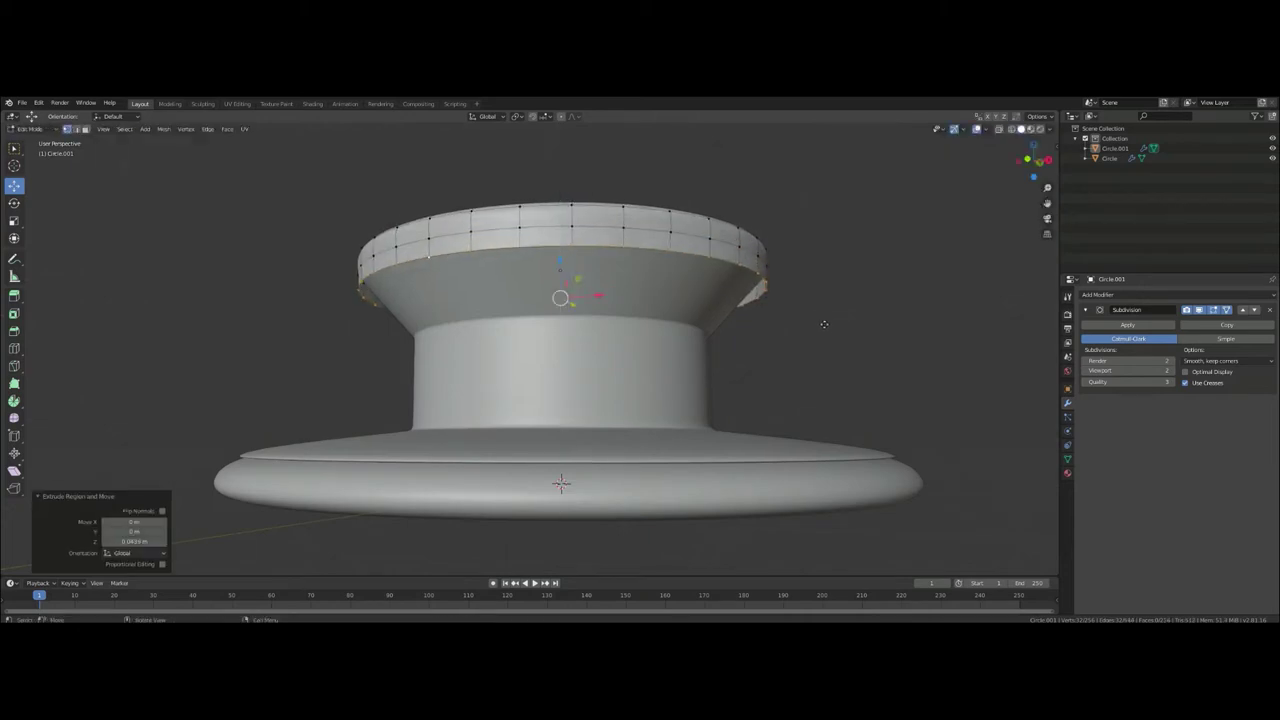
click(822, 316)
- Scale the inner rim loop to tighten the rolled edge
mouse_move(822, 316)
middle_down()
mouse_move(851, 314)
mouse_move(823, 337)
middle_up()
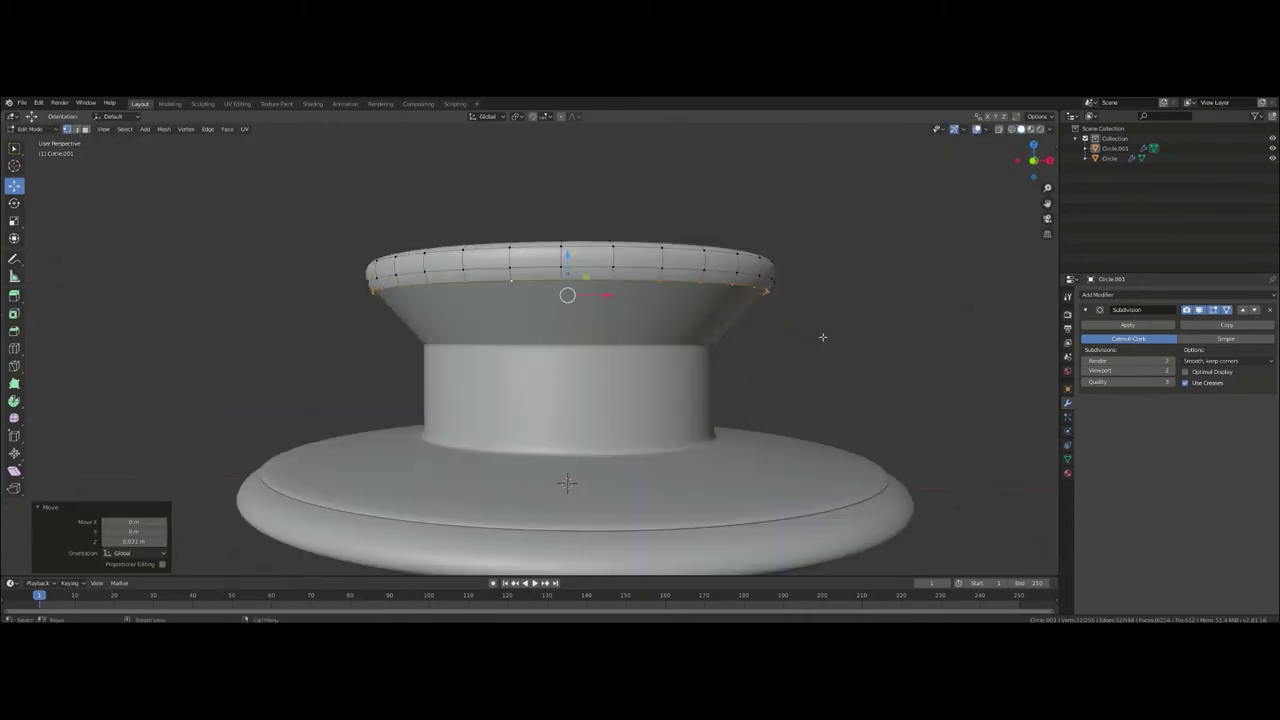
key(KP_1)
scroll(850, 355, up, 3)
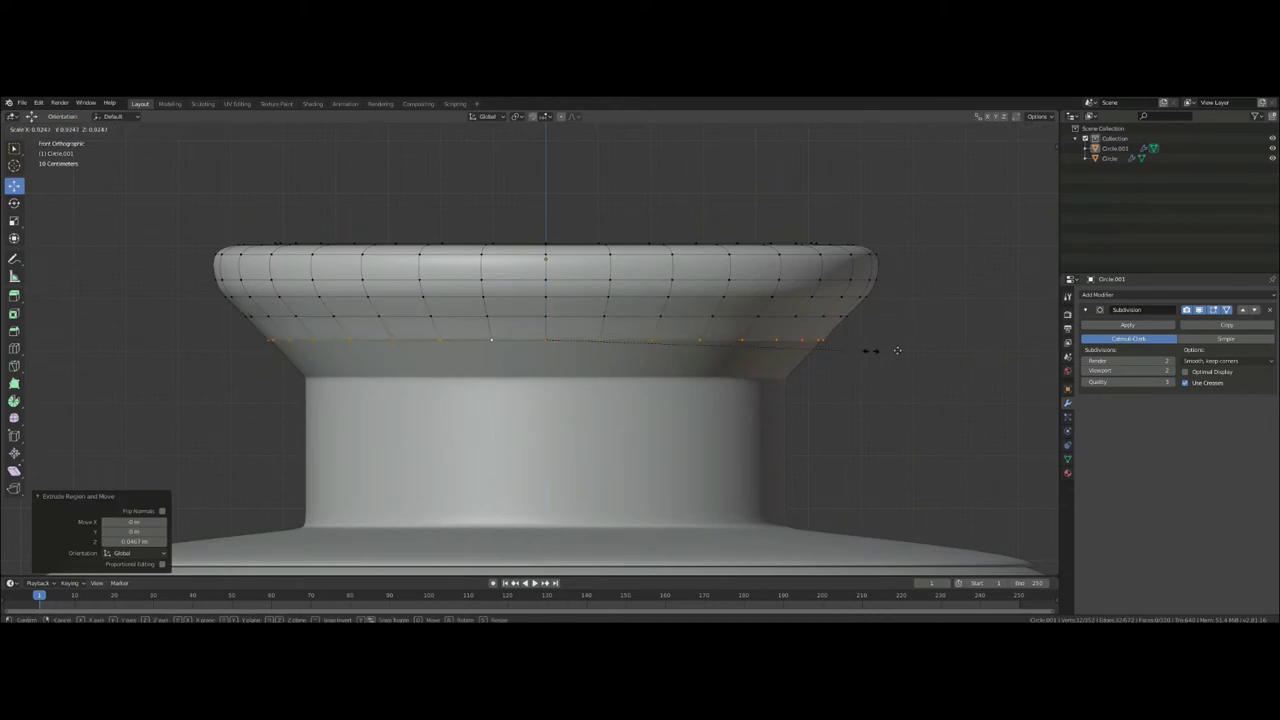
click(891, 372)
middle_drag(891, 372, 891, 399)
middle_drag(826, 371, 960, 340)
key(KP_1)
key(s)
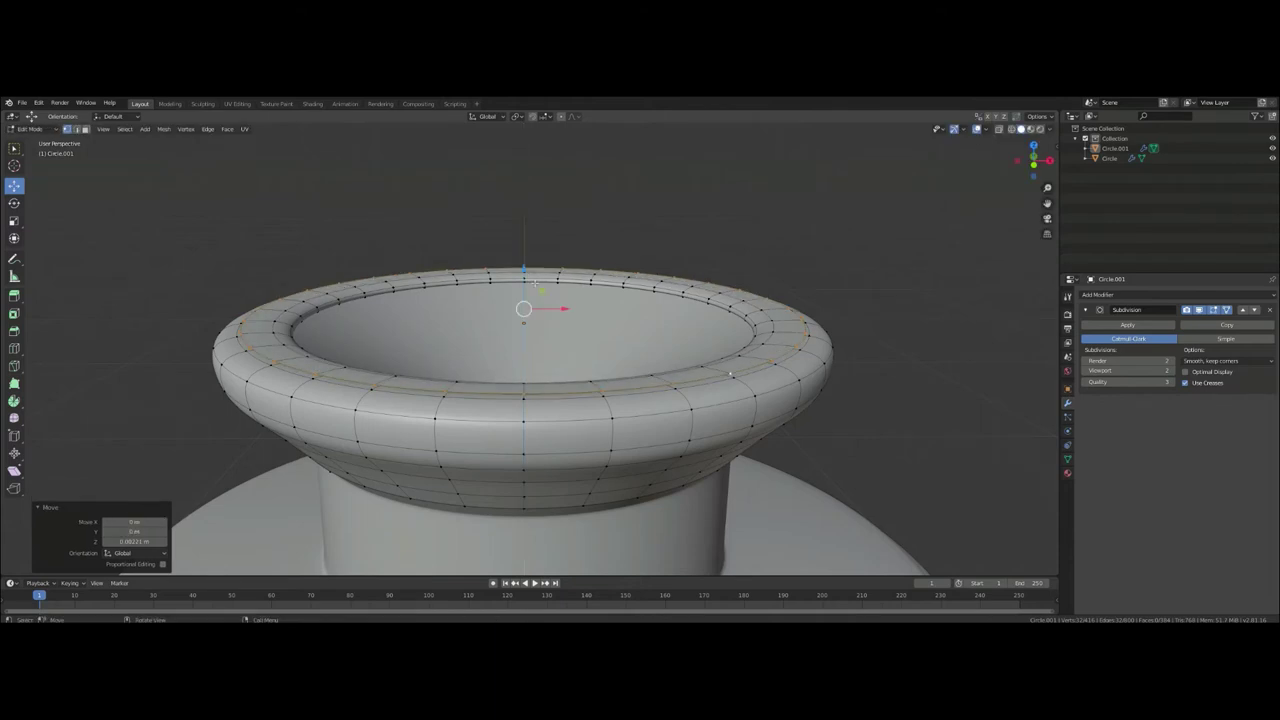
key(KP_1)
key(KP_7)
middle_drag(730, 375, 690, 322)
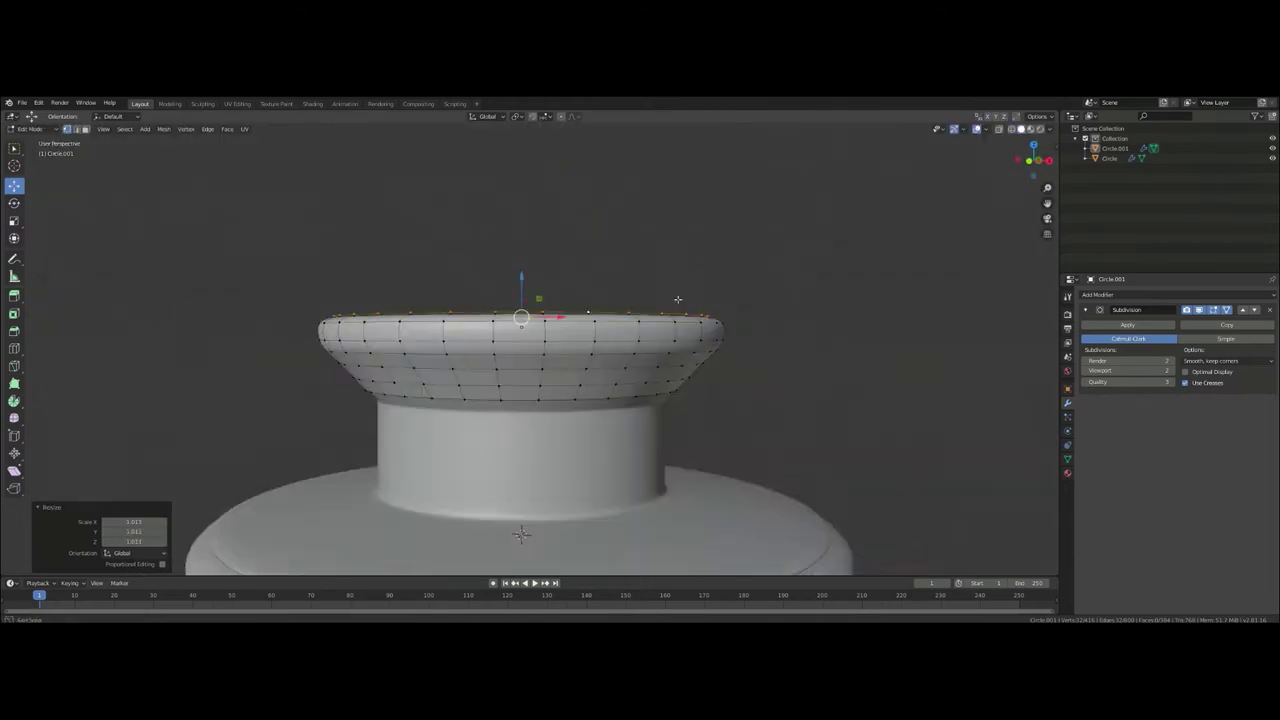
- Shrink the rim edge loops to round off the rubber ring
key(s)
click(688, 322)
key(KP_1)
middle_drag(560, 241, 700, 300)
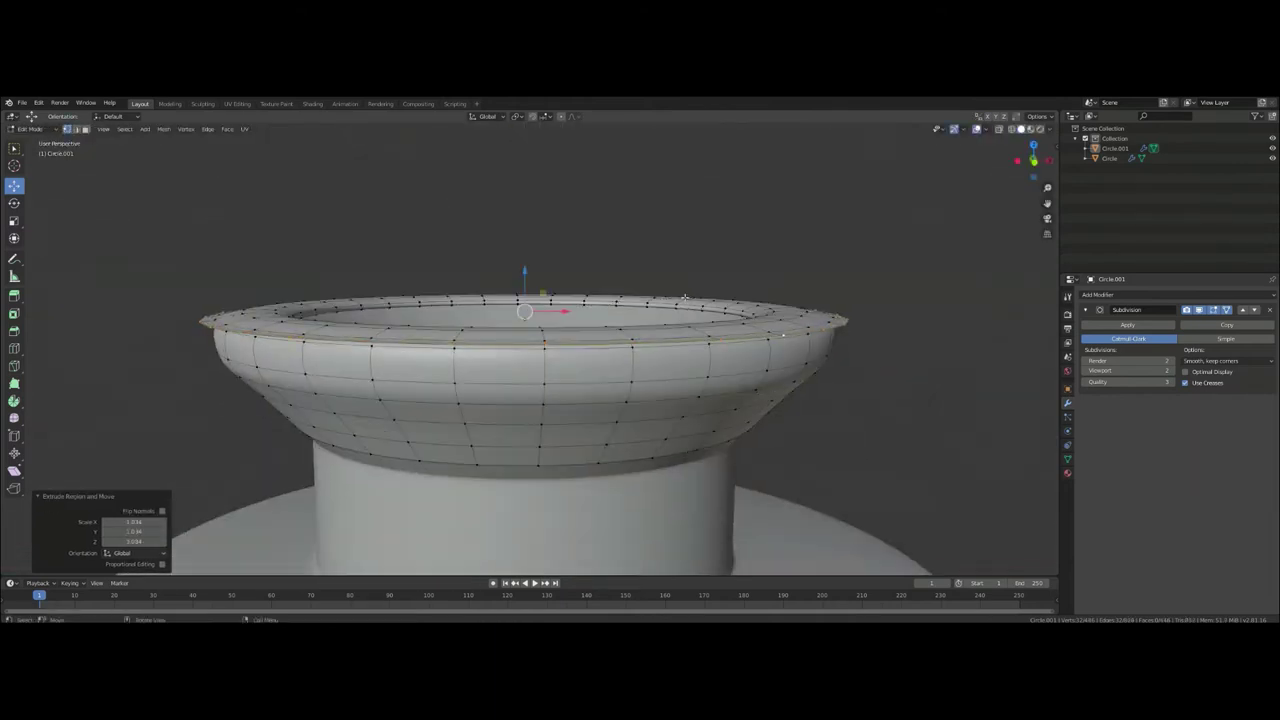
key(KP_1)
key(s)
click(895, 347)
mouse_move(895, 347)
middle_down()
mouse_move(930, 400)
mouse_move(560, 290)
middle_up()
key(KP_7)
key(KP_1)
- Fine-tune the last rim loop's position and size, then return to Object Mode
key(g)
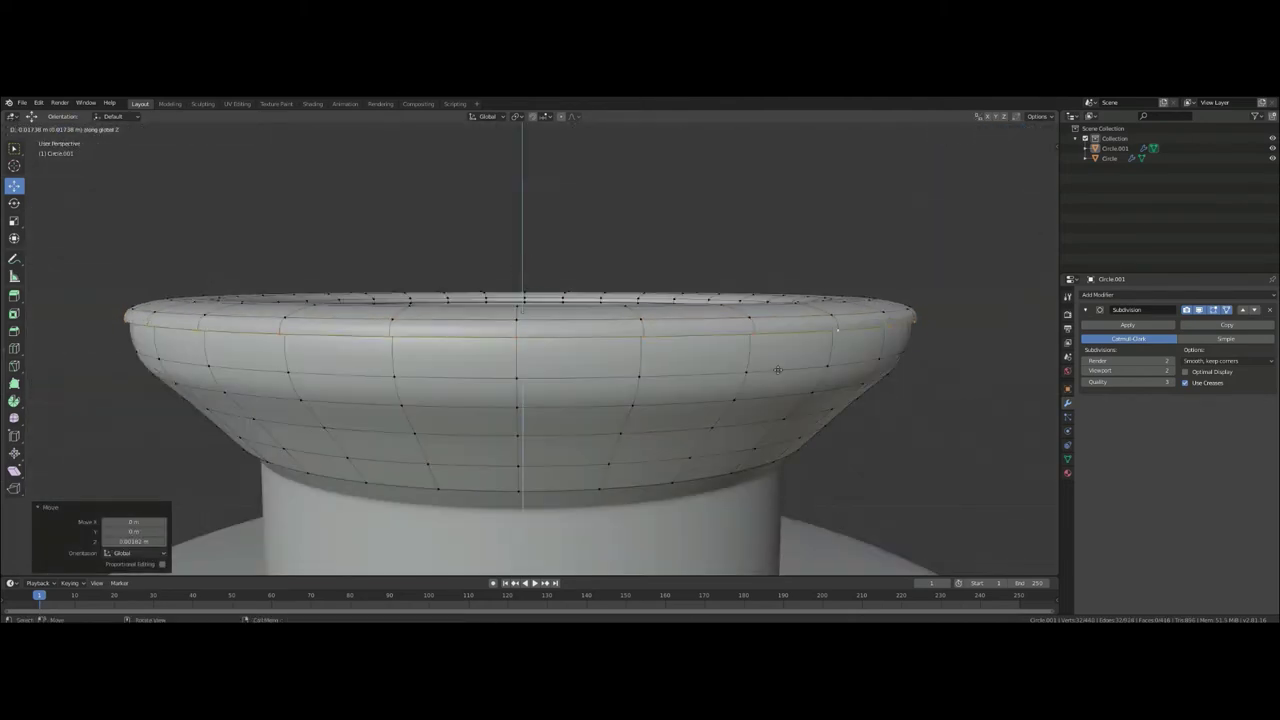
key(KP_1)
key(s)
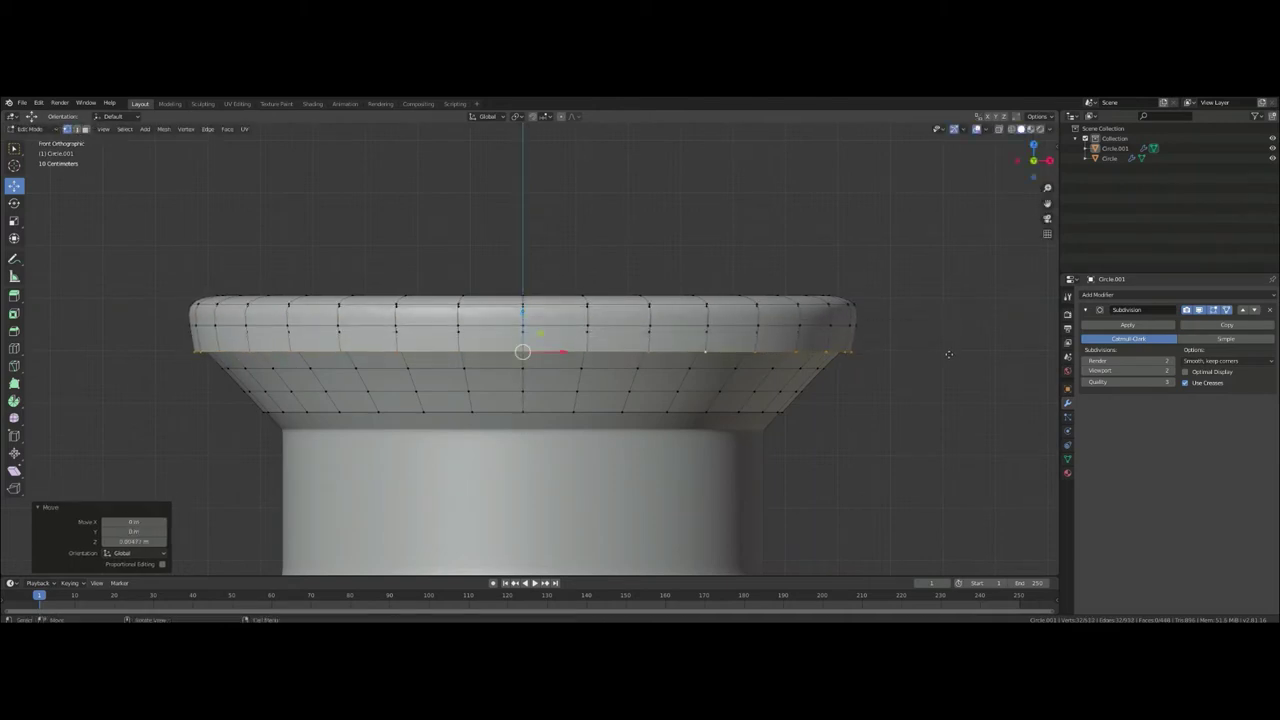
key(ctrl+z)
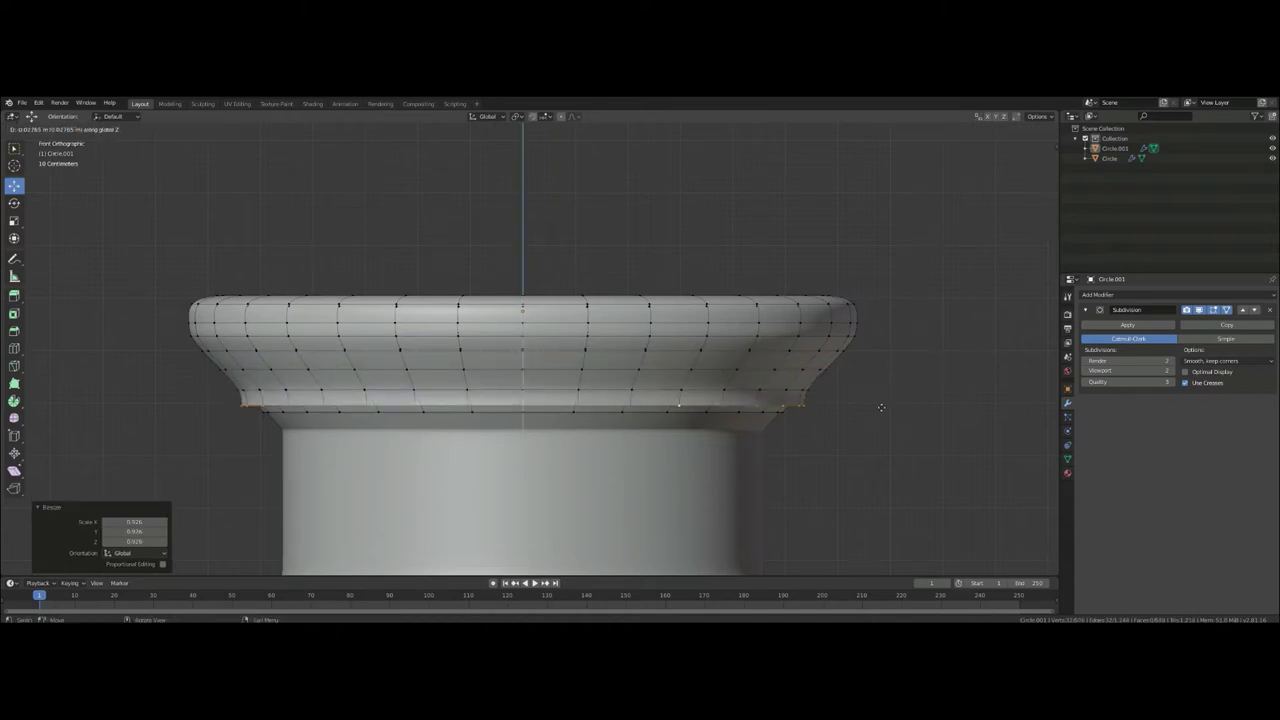
click(851, 418)
middle_drag(851, 418, 803, 416)
scroll(768, 416, down, 5)
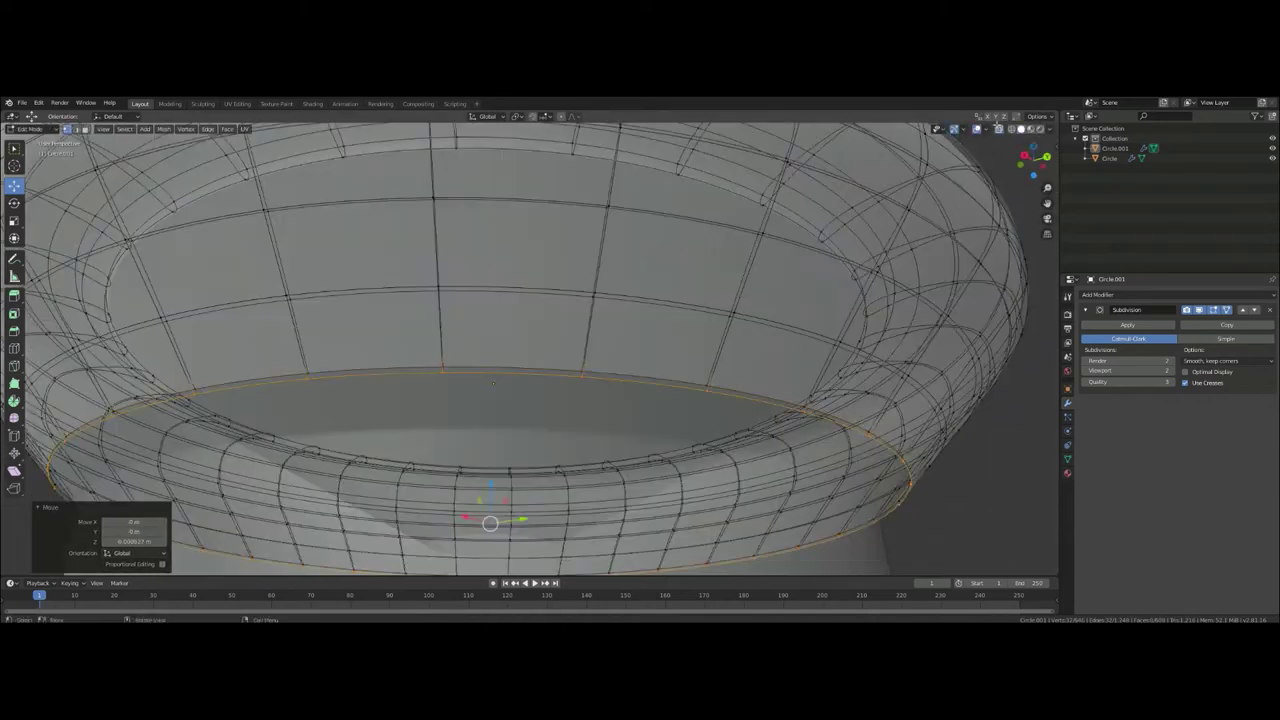
scroll(768, 416, down, 3)
key(Tab)
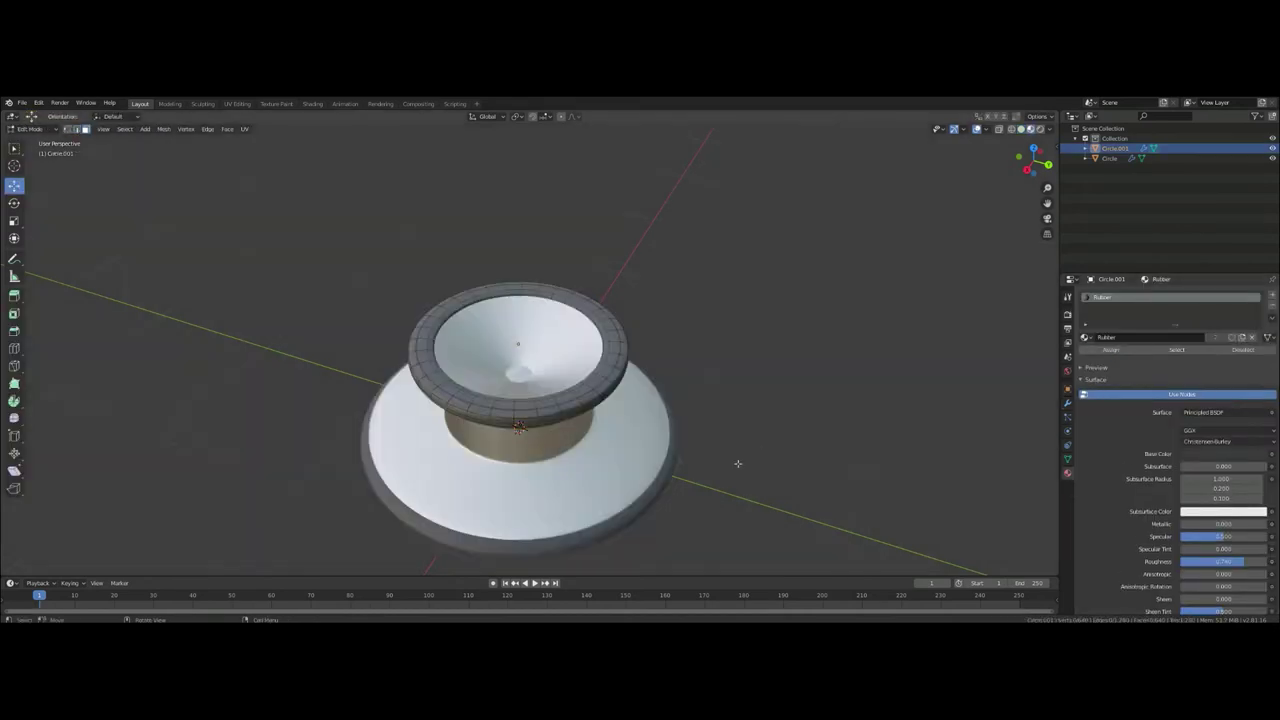
- Select the metal base Circle, close its Metal base colour picker, and enter Edit Mode
click(590, 395)
scroll(686, 457, down, 2)
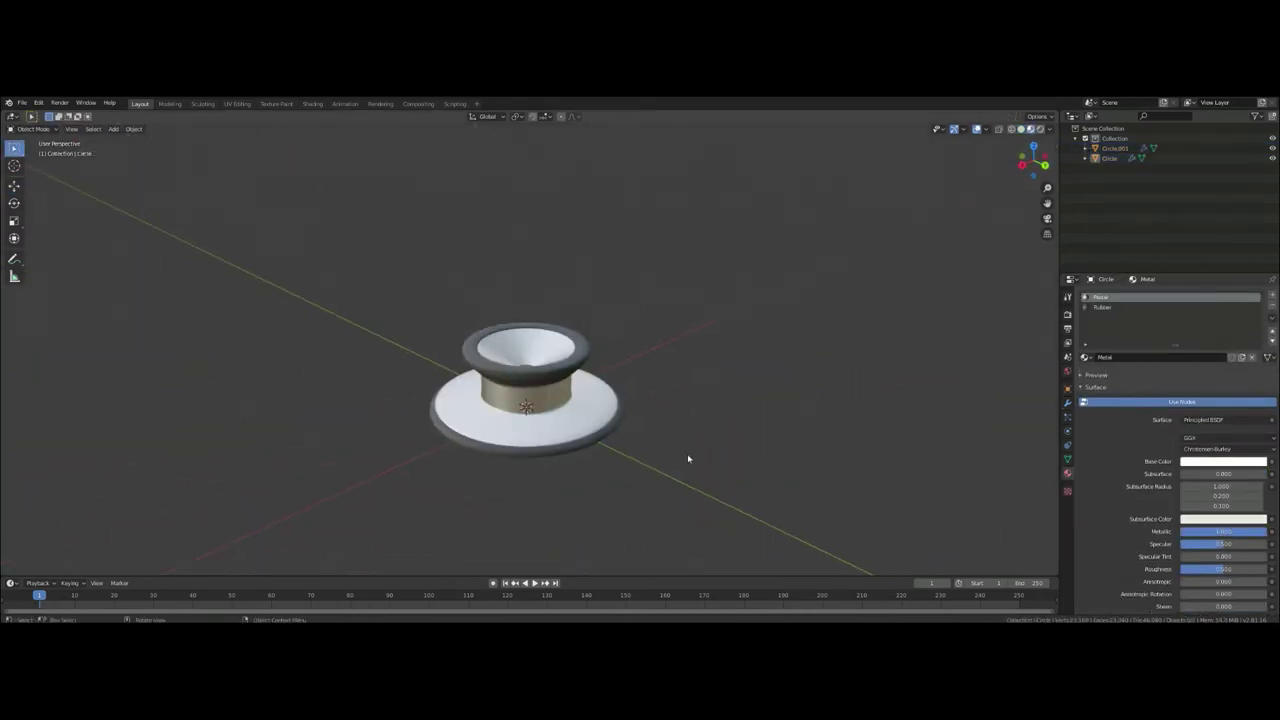
middle_drag(686, 457, 640, 437)
scroll(633, 465, up, 3)
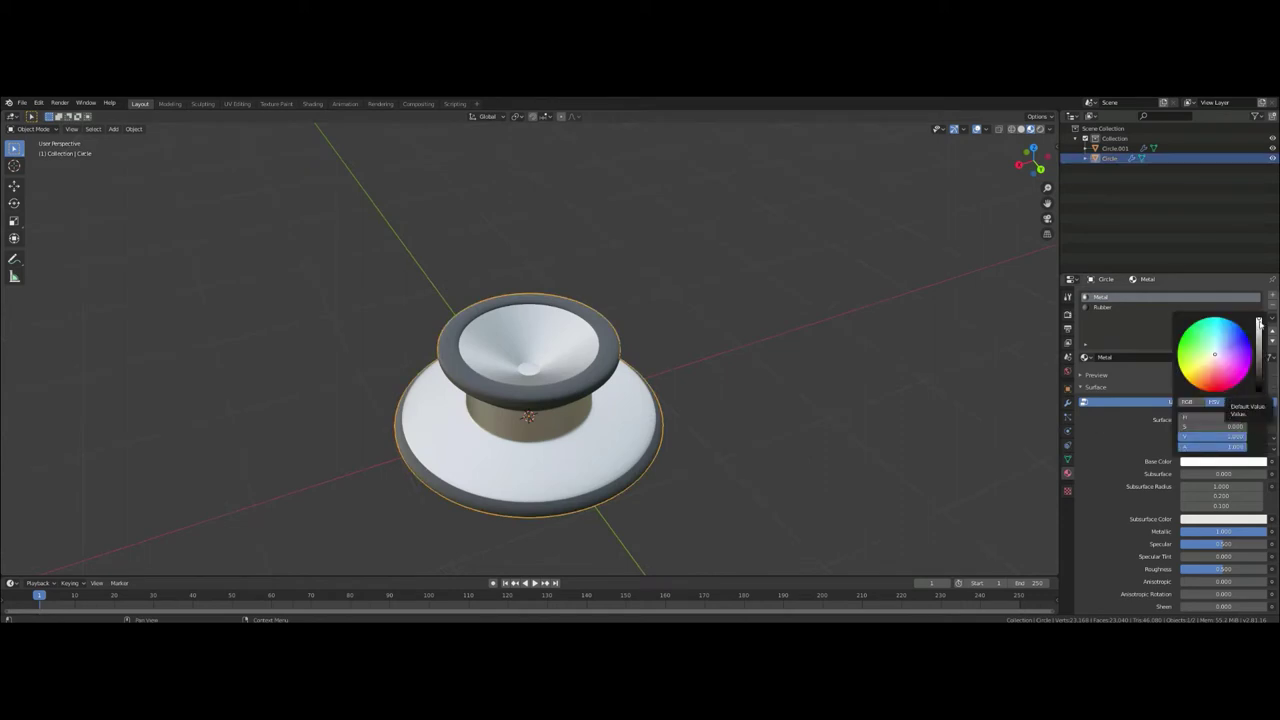
click(774, 389)
scroll(723, 462, down, 2)
mouse_move(723, 462)
middle_down()
mouse_move(737, 409)
mouse_move(599, 485)
mouse_move(668, 410)
mouse_move(720, 414)
mouse_move(734, 401)
middle_up()
key(Tab)
key(KP_7)
key(KP_1)
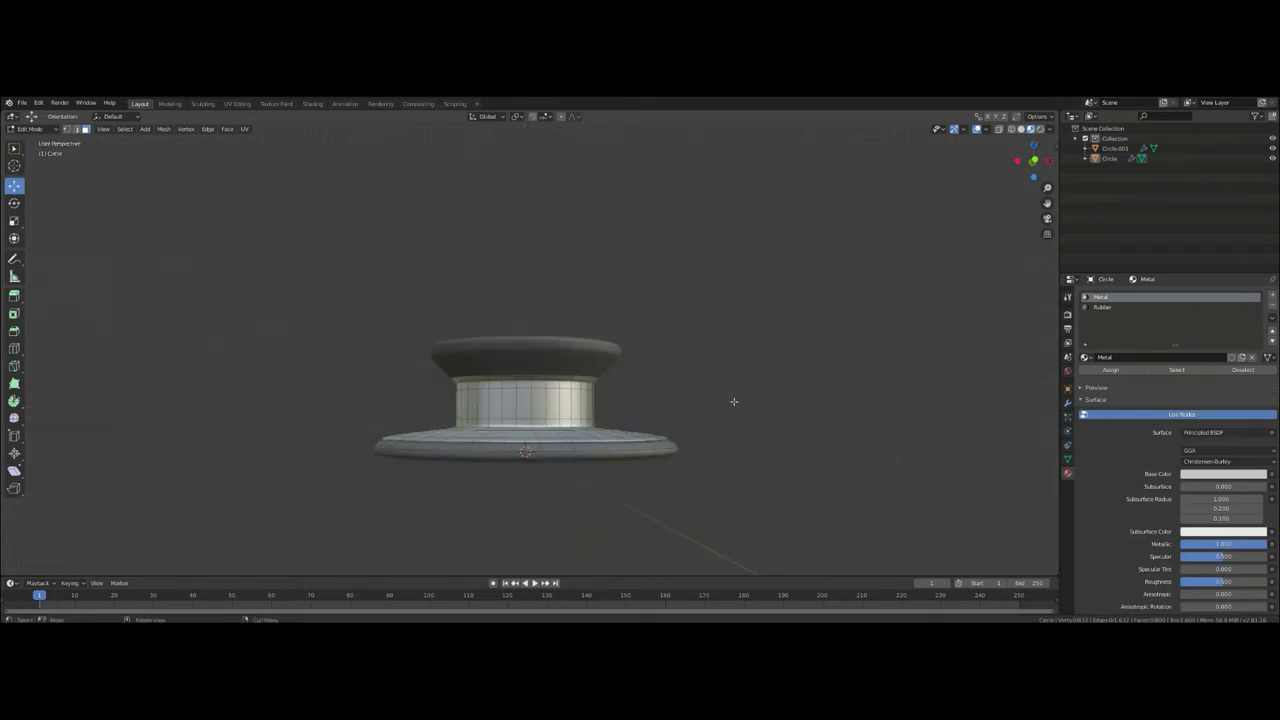
- Select a side face on the stem and bring up LoopTools to round the opening
key(KP_3)
scroll(494, 333, up, 4)
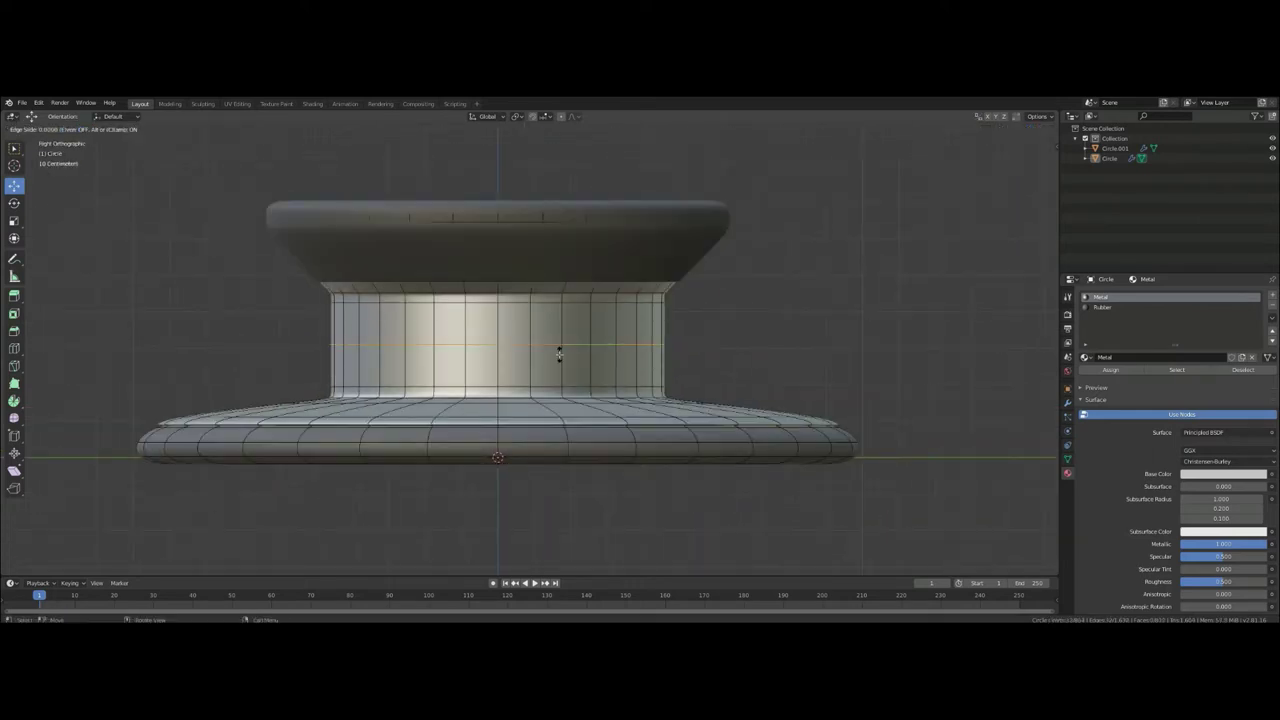
click(559, 354)
key(3)
click(506, 334)
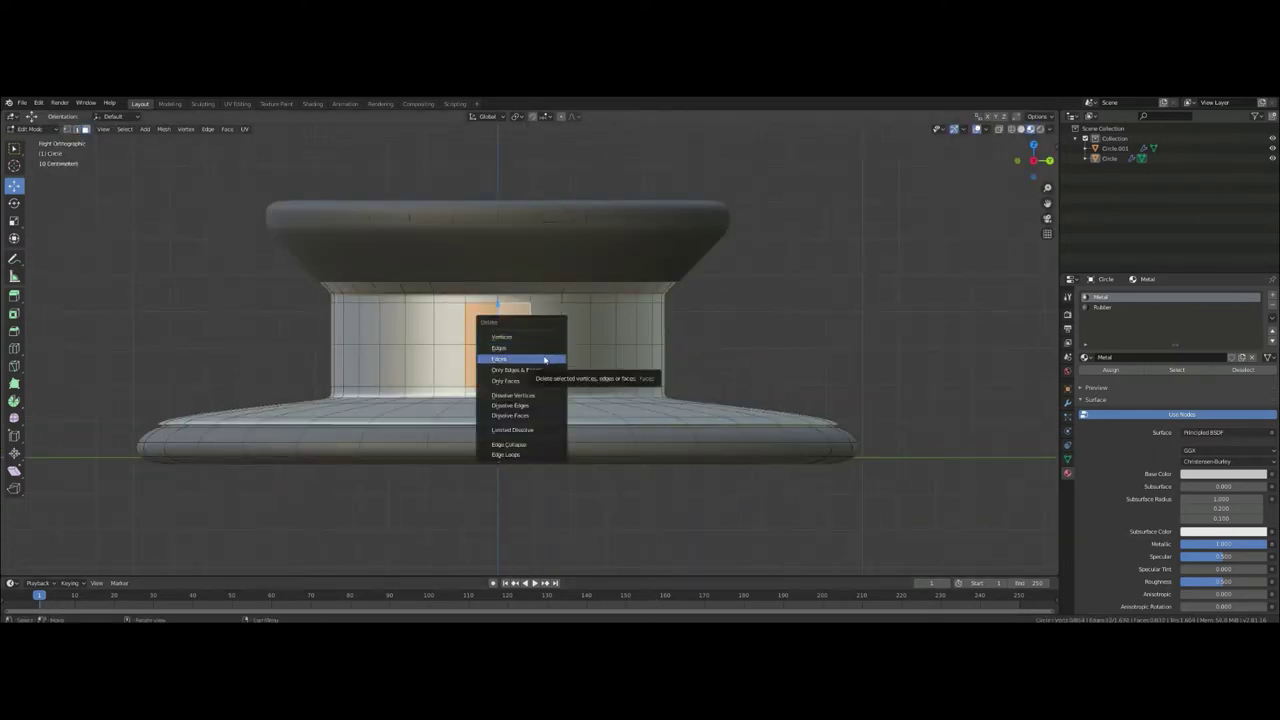
key(n)
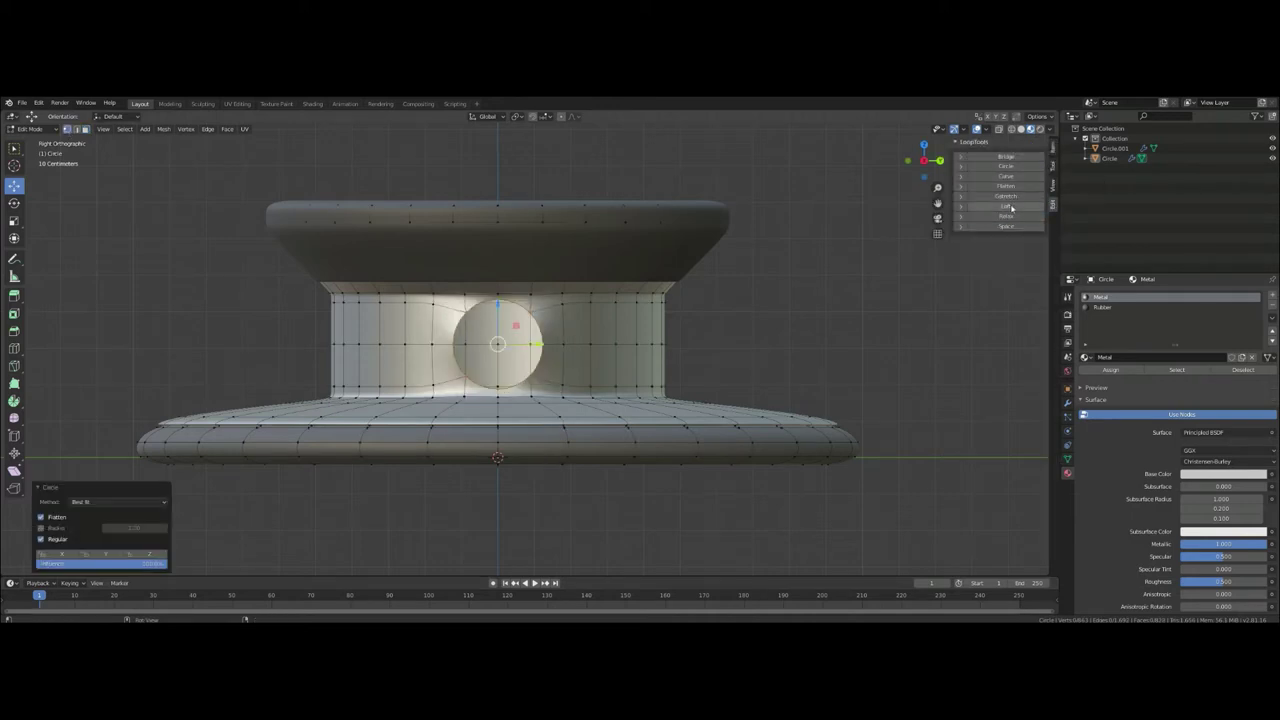
- Pull the round opening out along X into a short side tube
middle_drag(649, 343, 672, 337)
scroll(672, 337, down, 3)
key(KP_1)
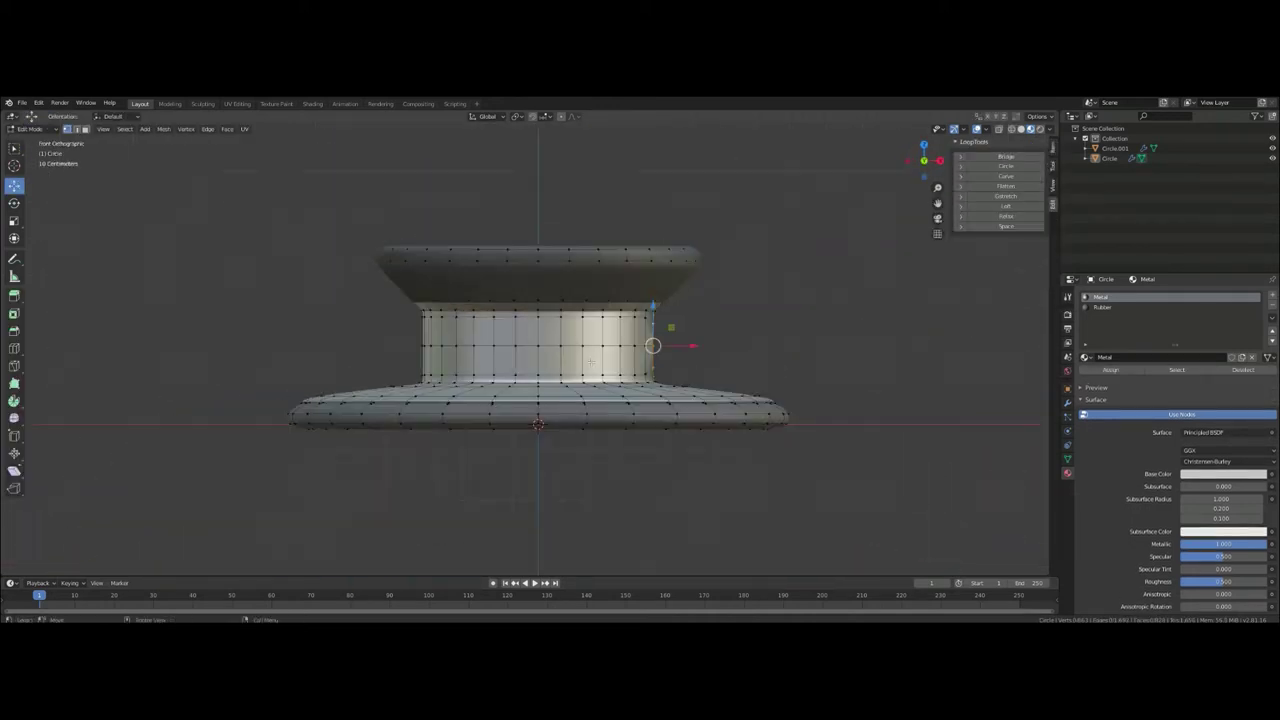
scroll(590, 362, up, 2)
key(g)
key(x)
click(700, 371)
key(Tab)
middle_drag(700, 371, 650, 400)
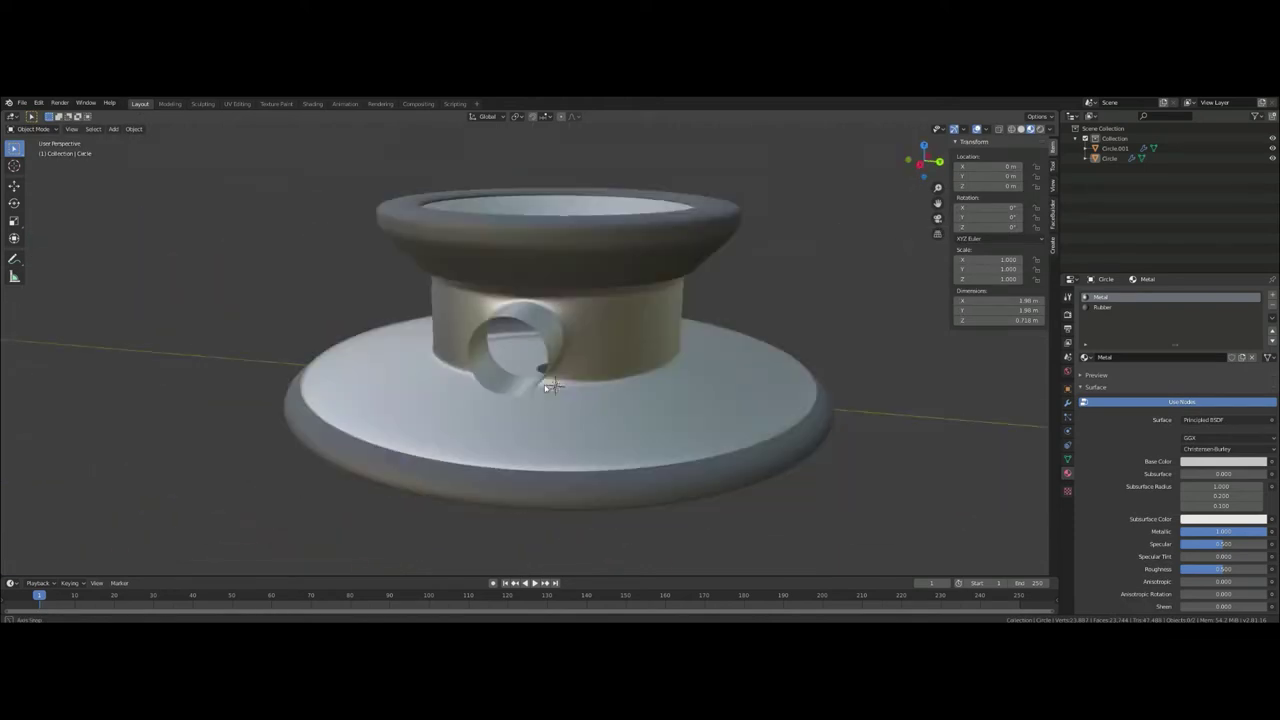
scroll(630, 426, down, 2)
- Lengthen the side tube further along X on the metal base, then return to Object Mode
click(560, 420)
middle_drag(560, 420, 500, 365)
key(Tab)
key(KP_1)
scroll(491, 366, up, 3)
key(g)
key(x)
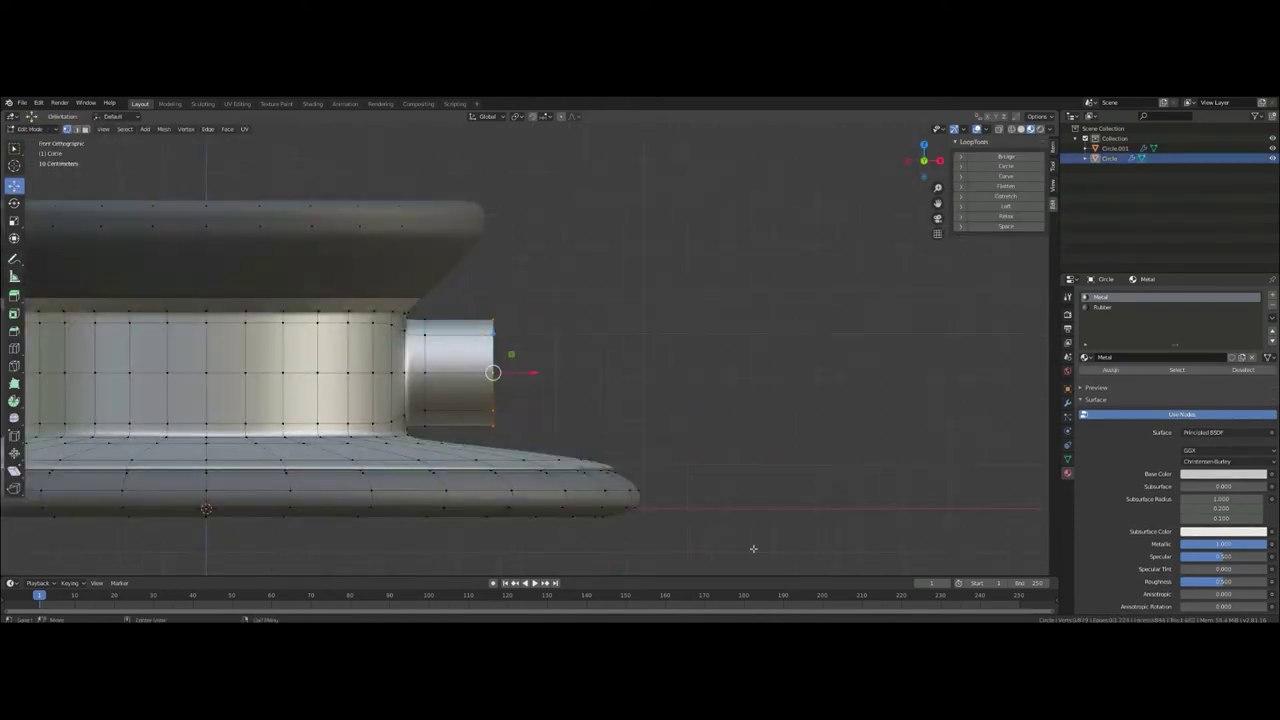
middle_drag(748, 463, 686, 437)
scroll(686, 437, down, 3)
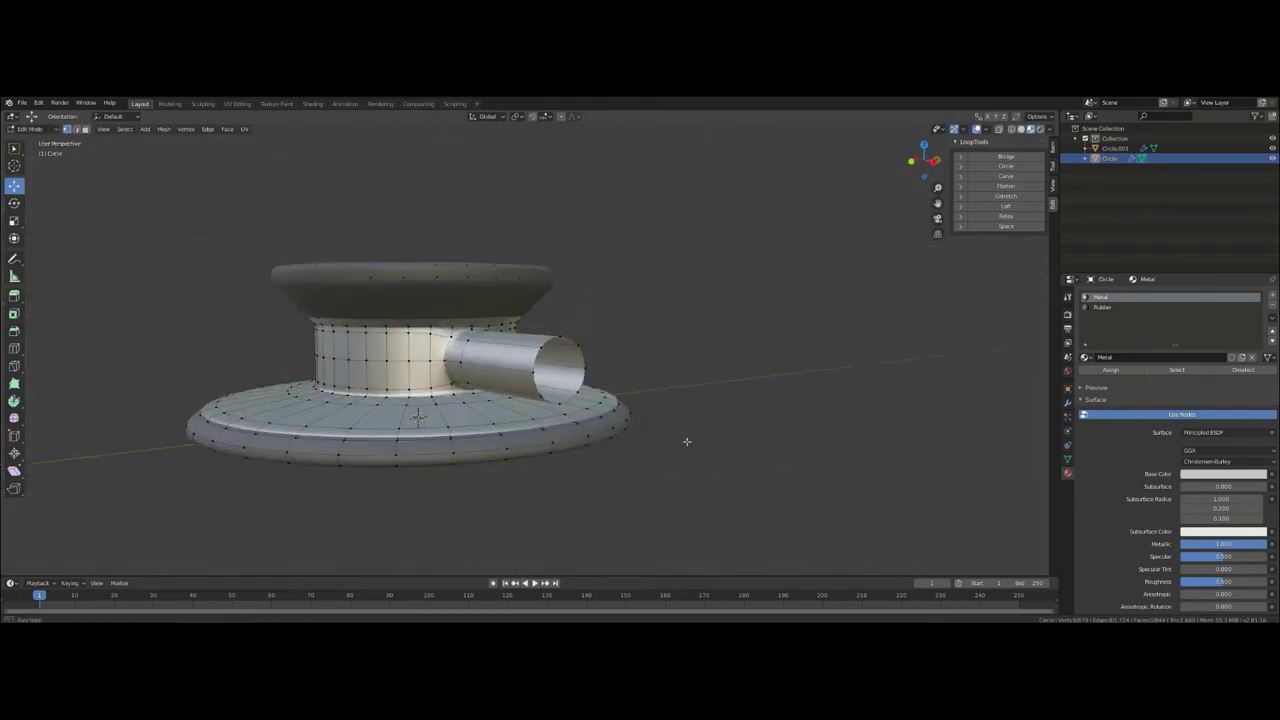
key(Tab)
scroll(590, 450, down, 3)
middle_drag(580, 437, 618, 325)
scroll(618, 325, up, 3)
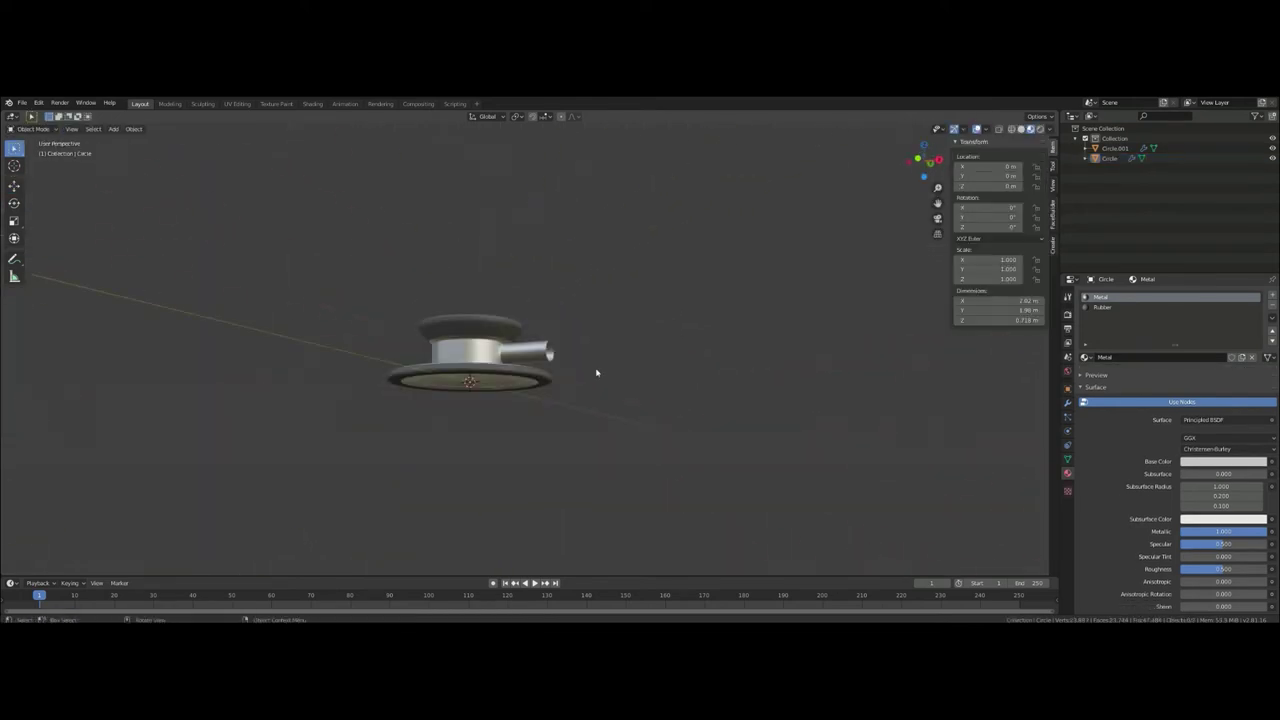
- Add an area light and duplicate it, placing the copy 14.5 m along X
middle_drag(589, 438, 717, 332)
key(shift+a)
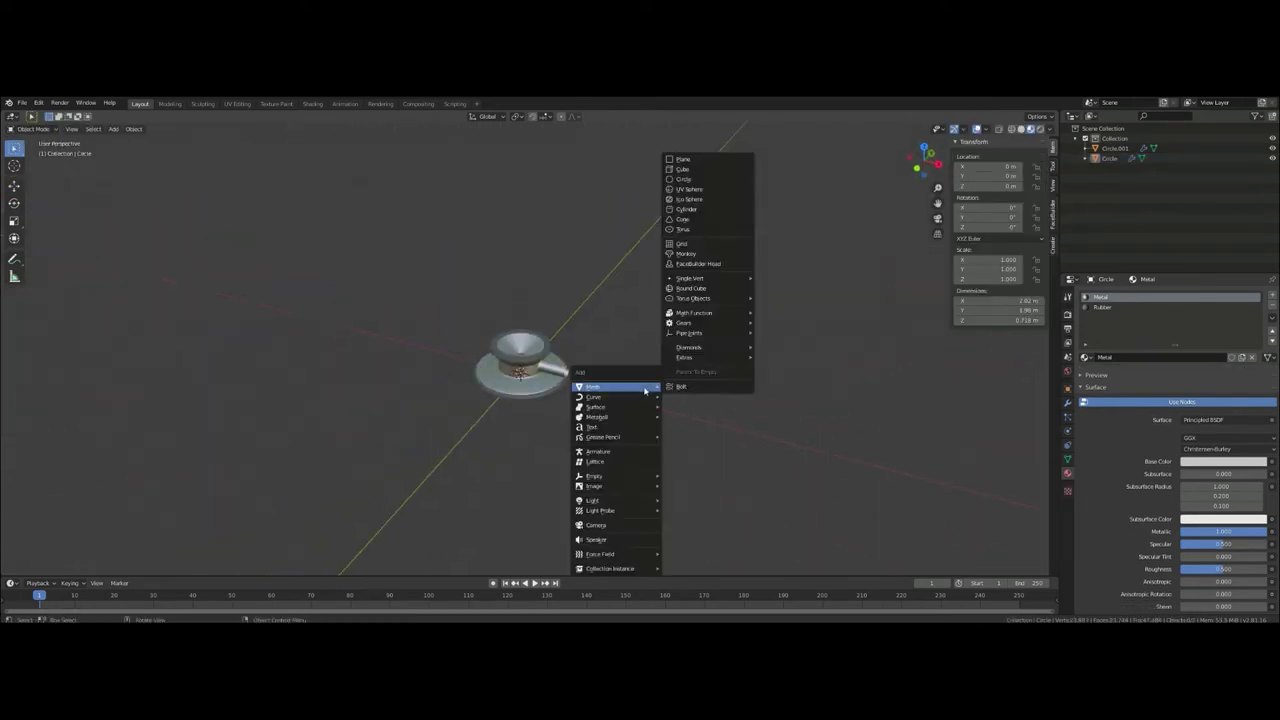
click(683, 533)
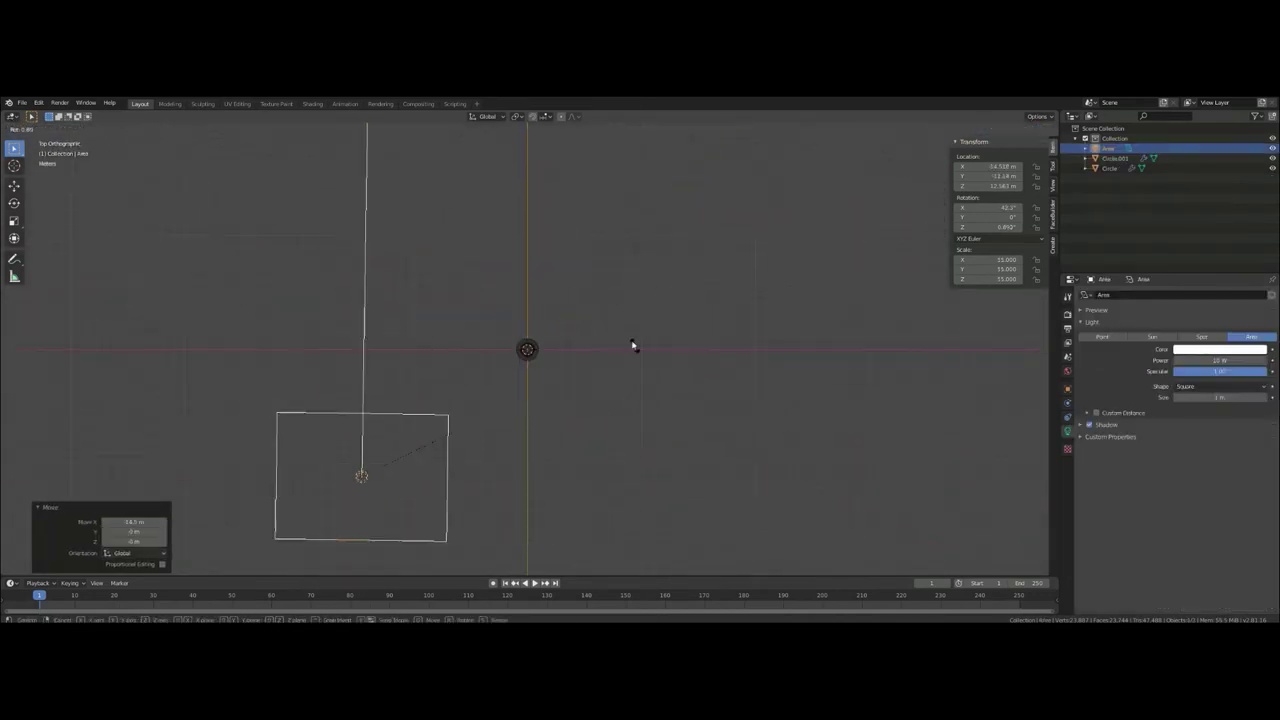
click(588, 435)
key(shift+d)
key(y)
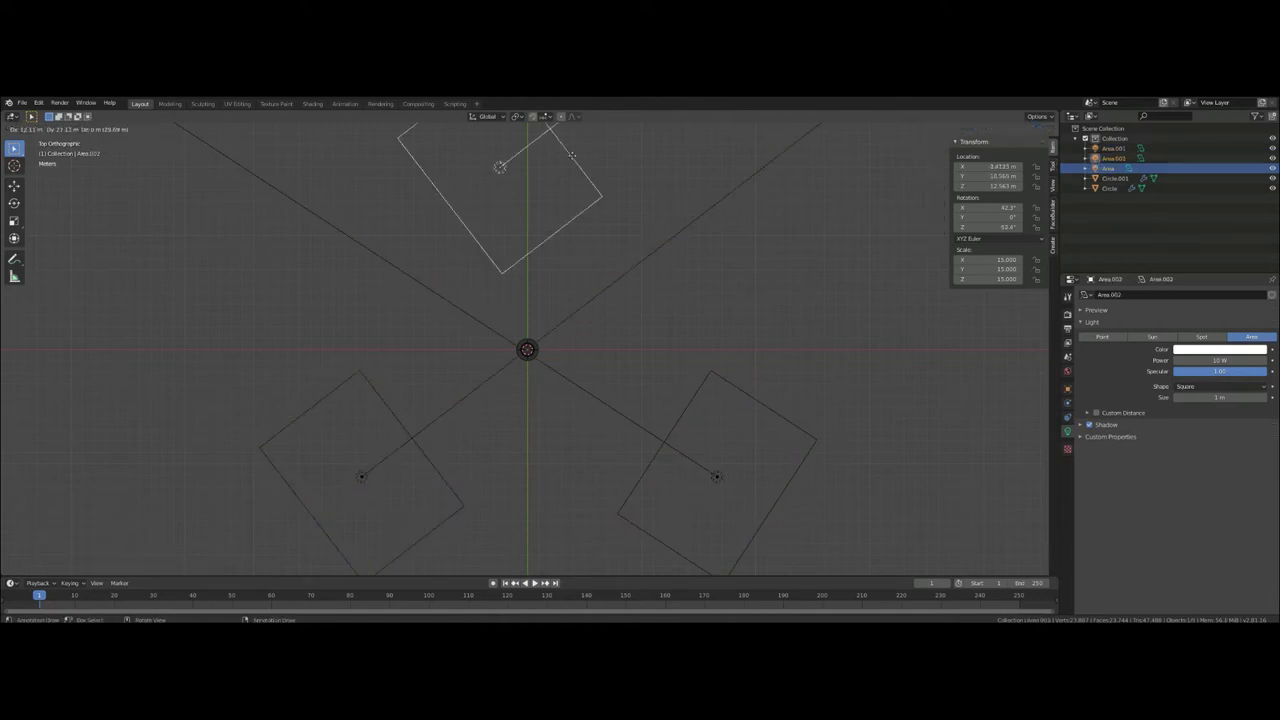
click(459, 426)
- Angle the three area lights toward the chest piece, checking them from side and front views
key(KP_3)
key(g)
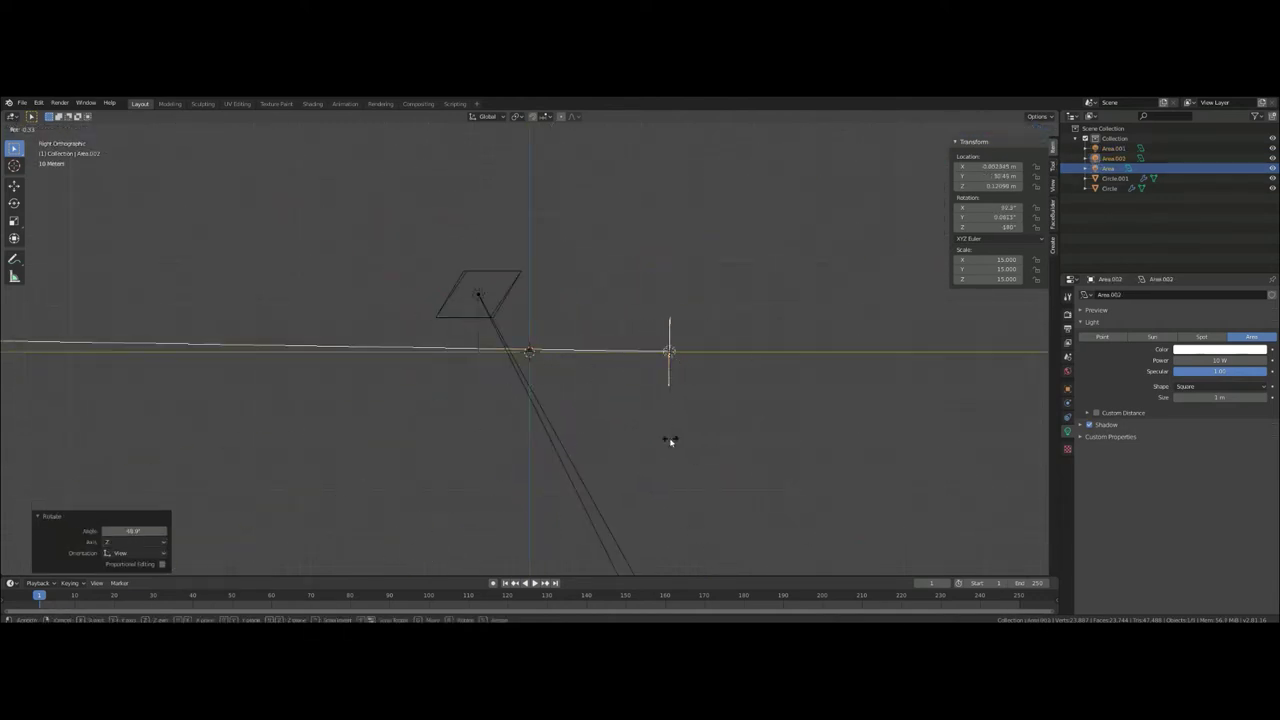
click(509, 323)
mouse_move(509, 323)
middle_down()
mouse_move(594, 463)
mouse_move(625, 367)
middle_up()
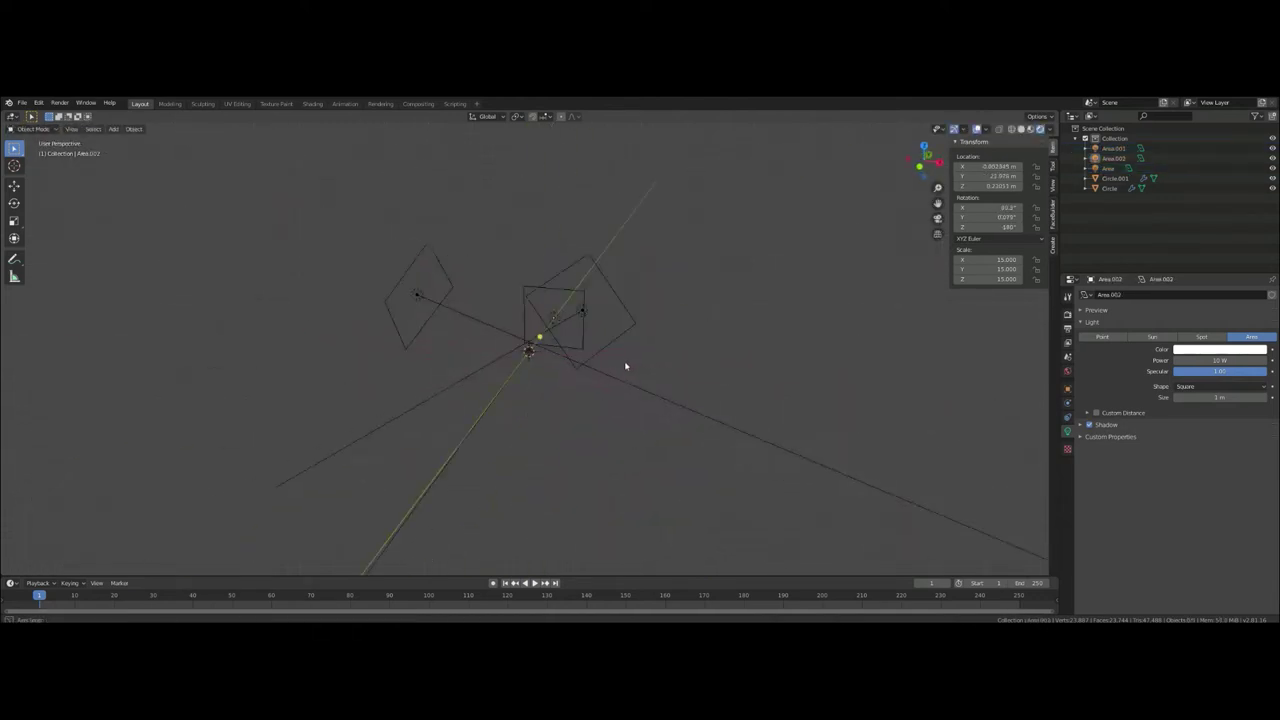
click(517, 390)
click(558, 415)
key(KP_1)
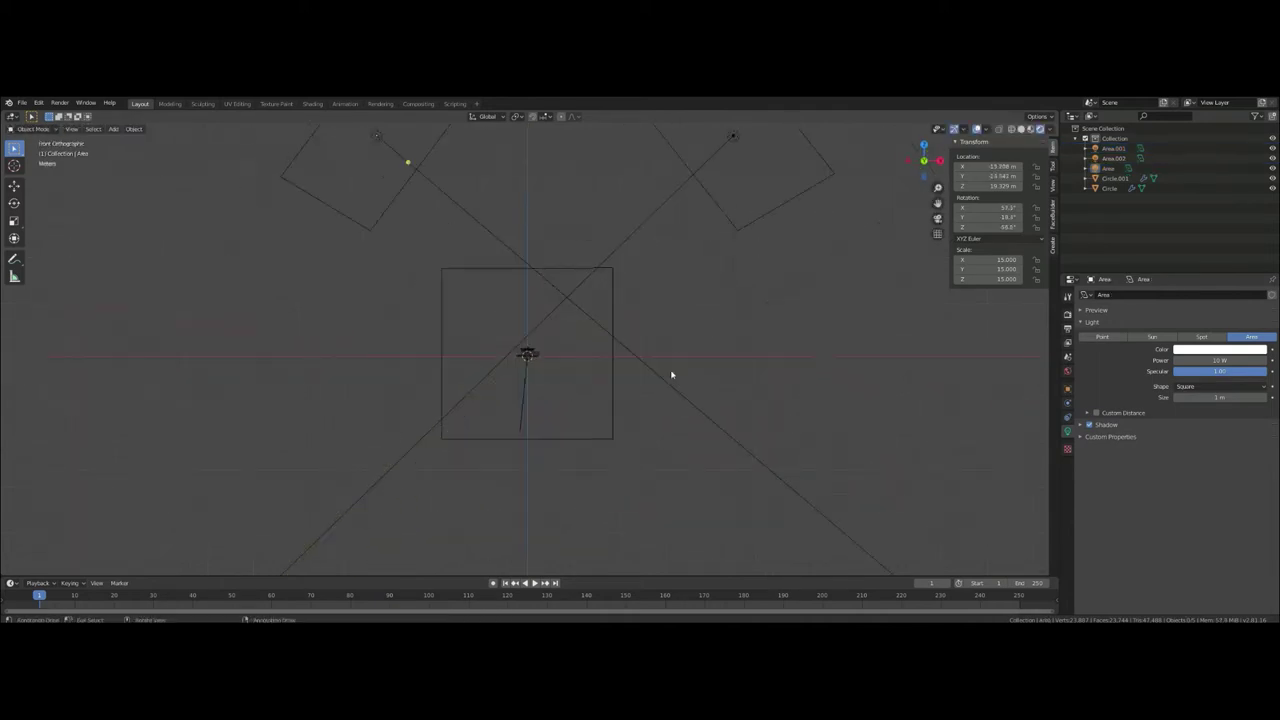
key(KP_3)
key(KP_1)
middle_drag(705, 456, 640, 300)
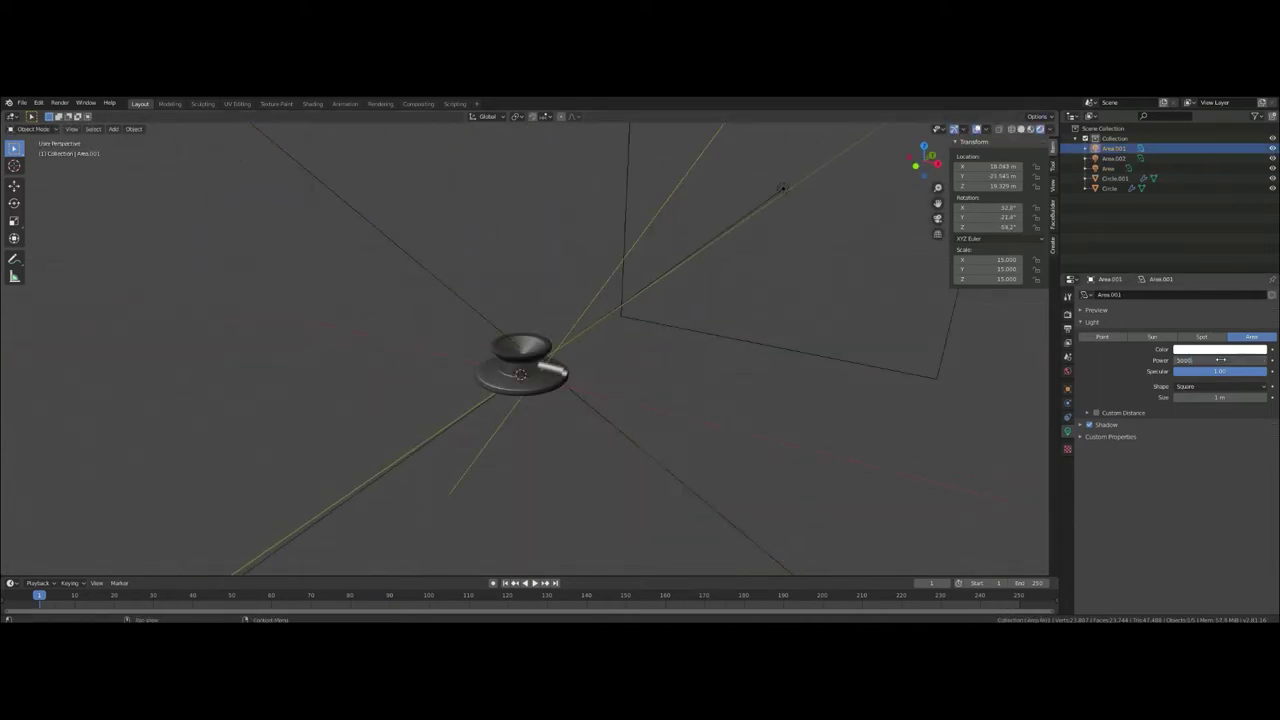
middle_drag(1186, 353, 737, 379)
click(1068, 296)
- Raise the Eevee render samples to 256
click(1067, 314)
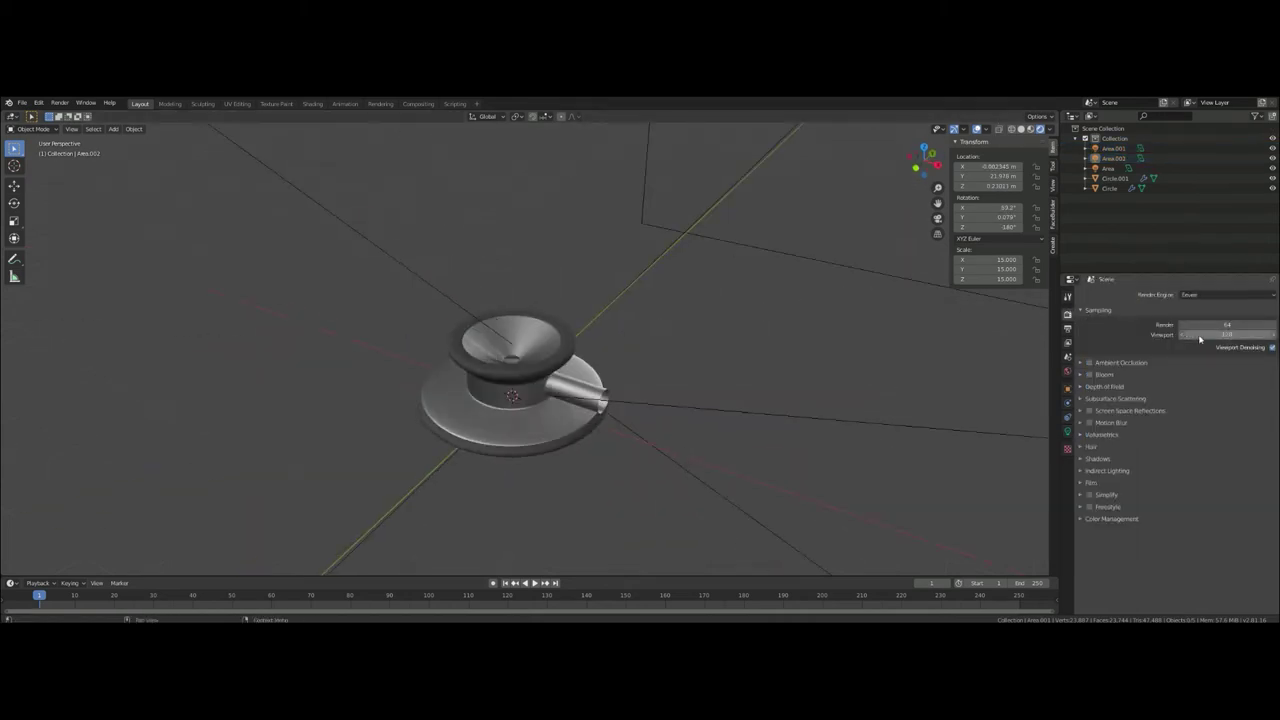
middle_drag(690, 230, 643, 289)
middle_drag(715, 311, 569, 444)
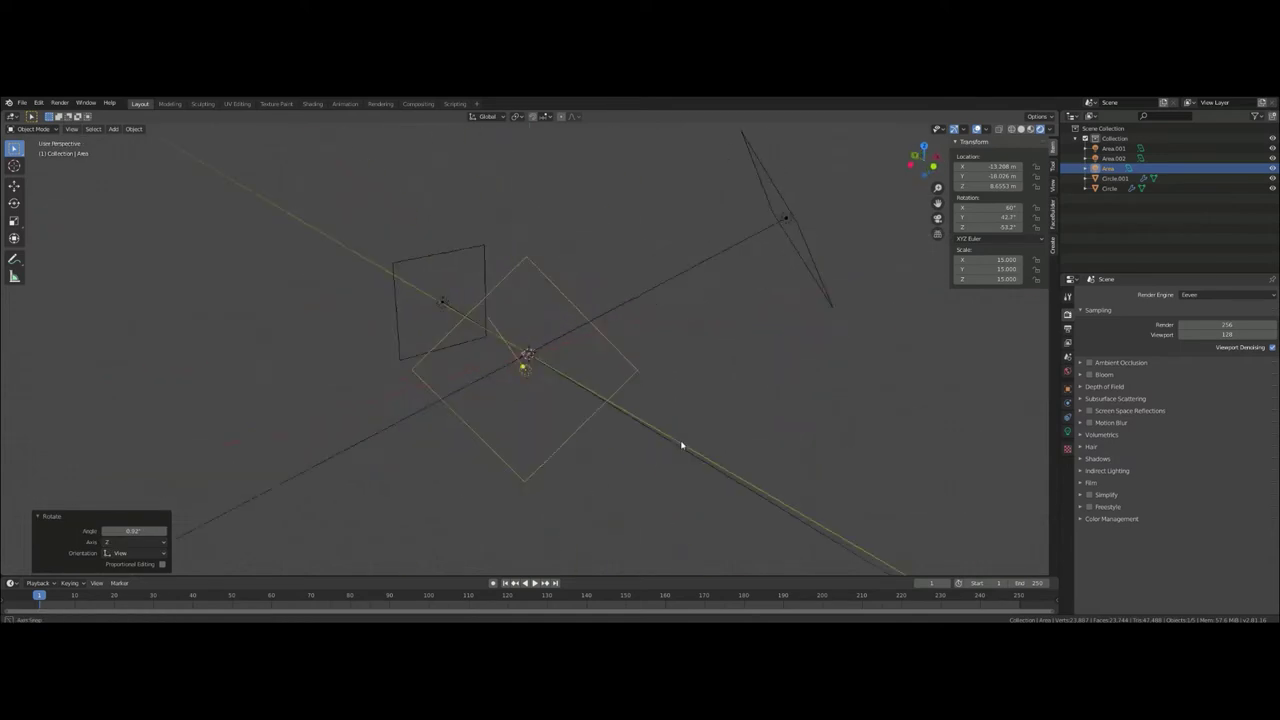
key(Escape)
mouse_move(704, 432)
middle_down()
mouse_move(577, 466)
mouse_move(623, 466)
mouse_move(628, 324)
mouse_move(600, 420)
mouse_move(580, 431)
mouse_move(586, 409)
mouse_move(560, 466)
middle_up()
- Join the chest piece's rim and base into a single object
click(586, 405)
right_click(585, 397)
click(555, 427)
scroll(517, 466, down, 4)
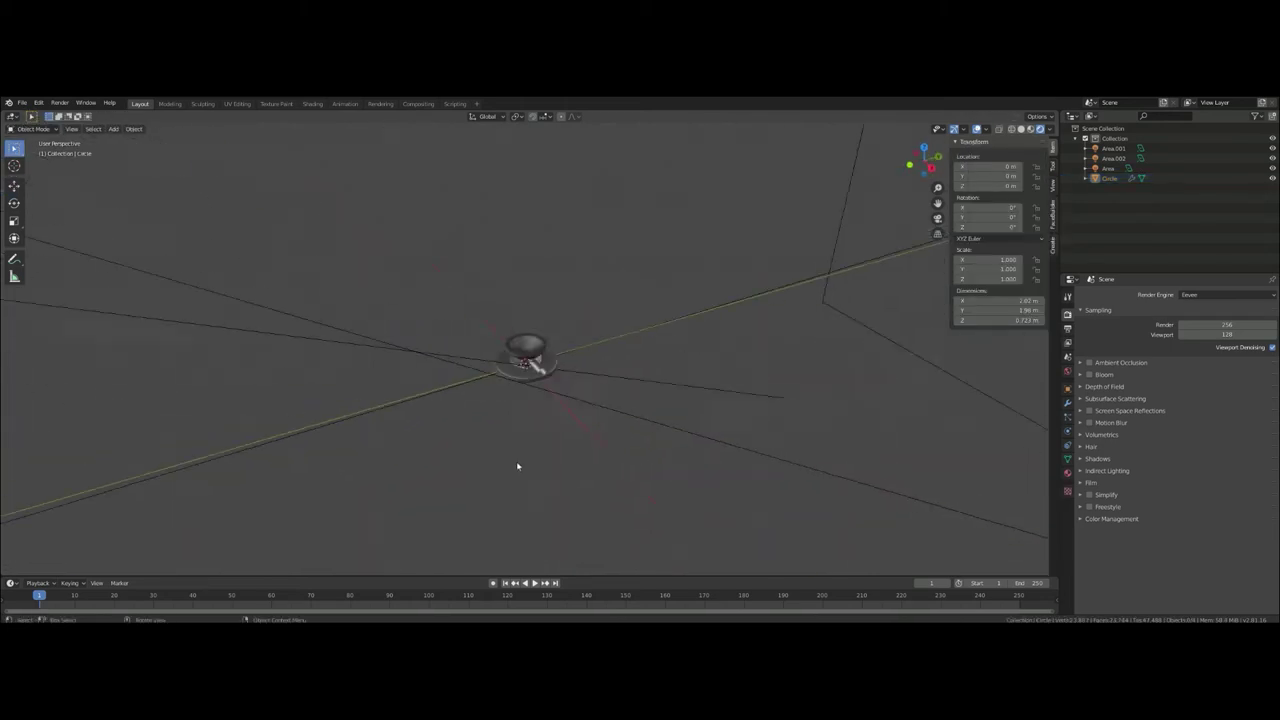
- Add a mesh circle and move it along Z into the chest piece's bowl
click(600, 316)
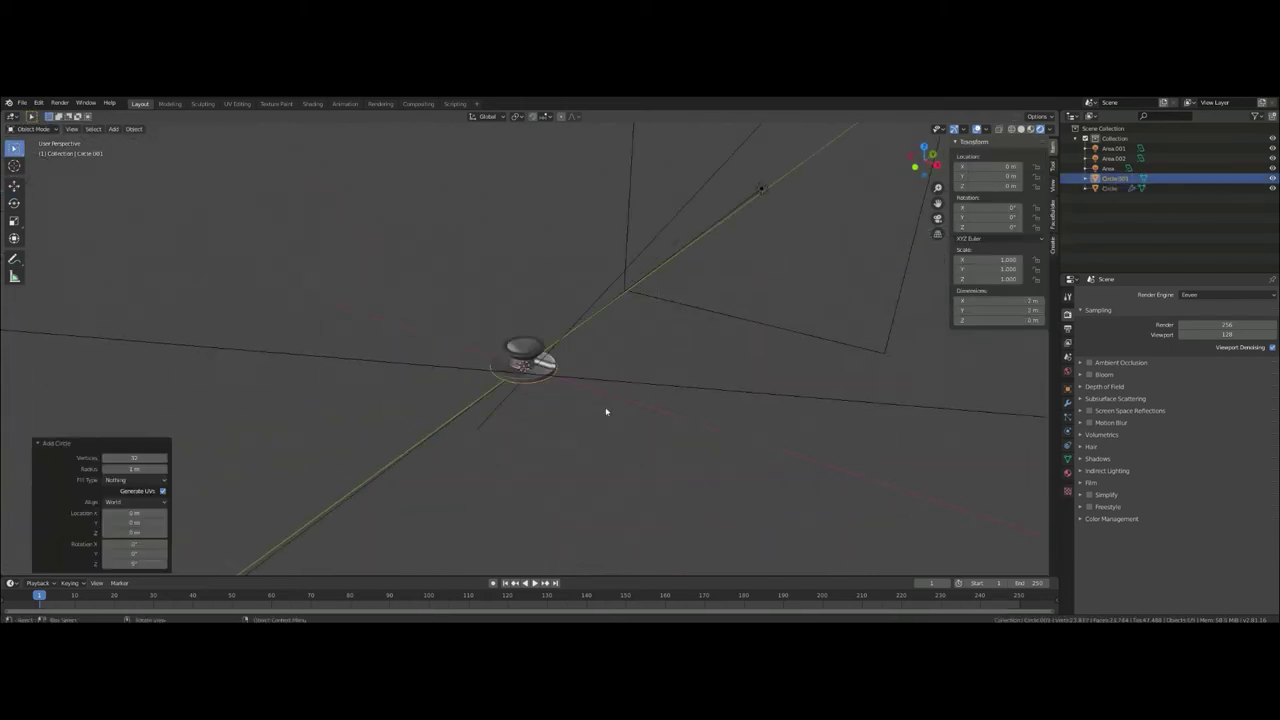
key(KP_1)
scroll(654, 337, up, 5)
key(g)
key(z)
click(629, 471)
key(ctrl+KP_7)
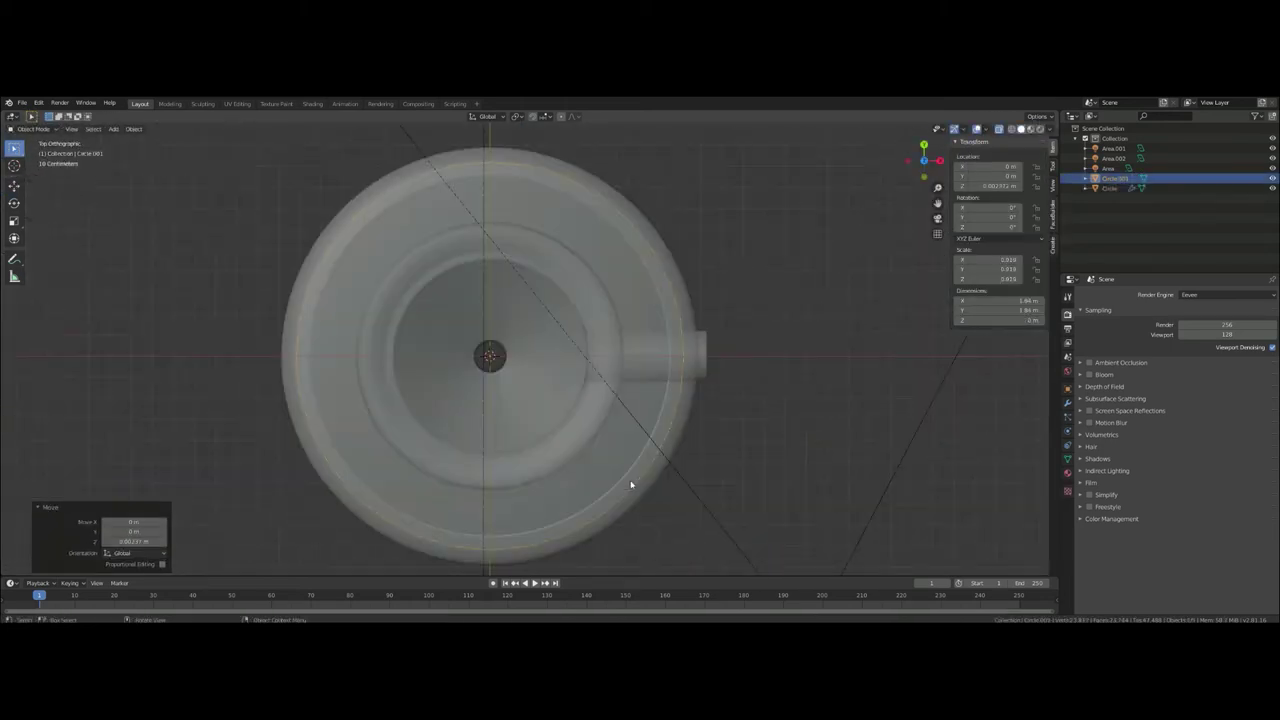
key(KP_1)
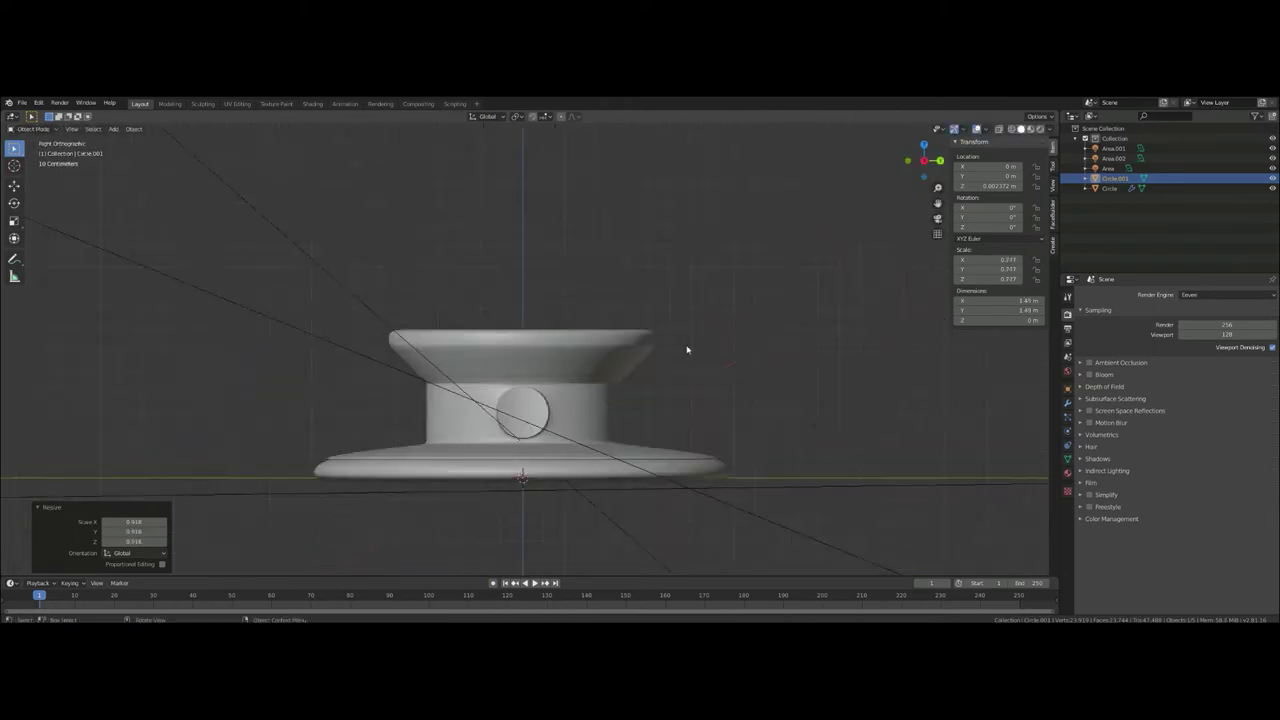
scroll(686, 349, up, 3)
middle_drag(663, 471, 646, 391)
scroll(762, 389, down, 2)
key(alt+z)
key(ctrl+KP_7)
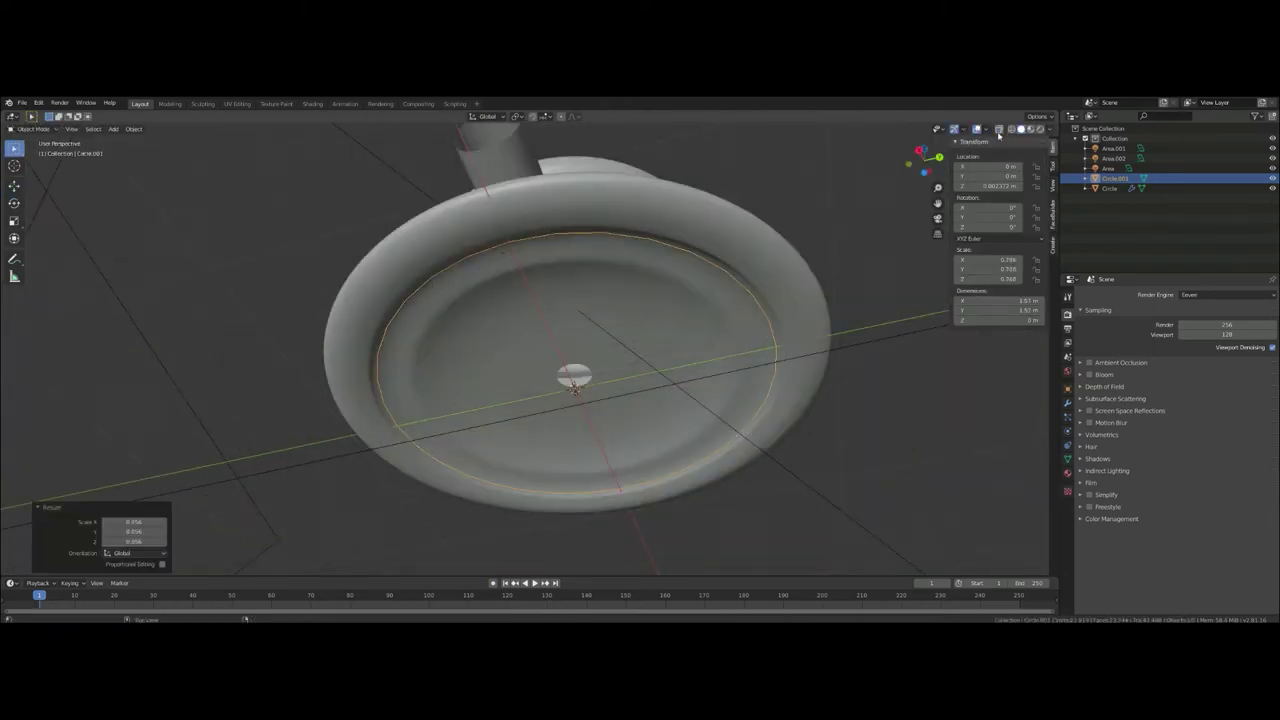
- In Edit Mode, resize the circle, then extrude and scale it inward into a flat disc
key(Tab)
key(s)
click(726, 340)
mouse_move(726, 340)
middle_down()
mouse_move(709, 371)
mouse_move(666, 391)
mouse_move(624, 293)
mouse_move(720, 378)
middle_up()
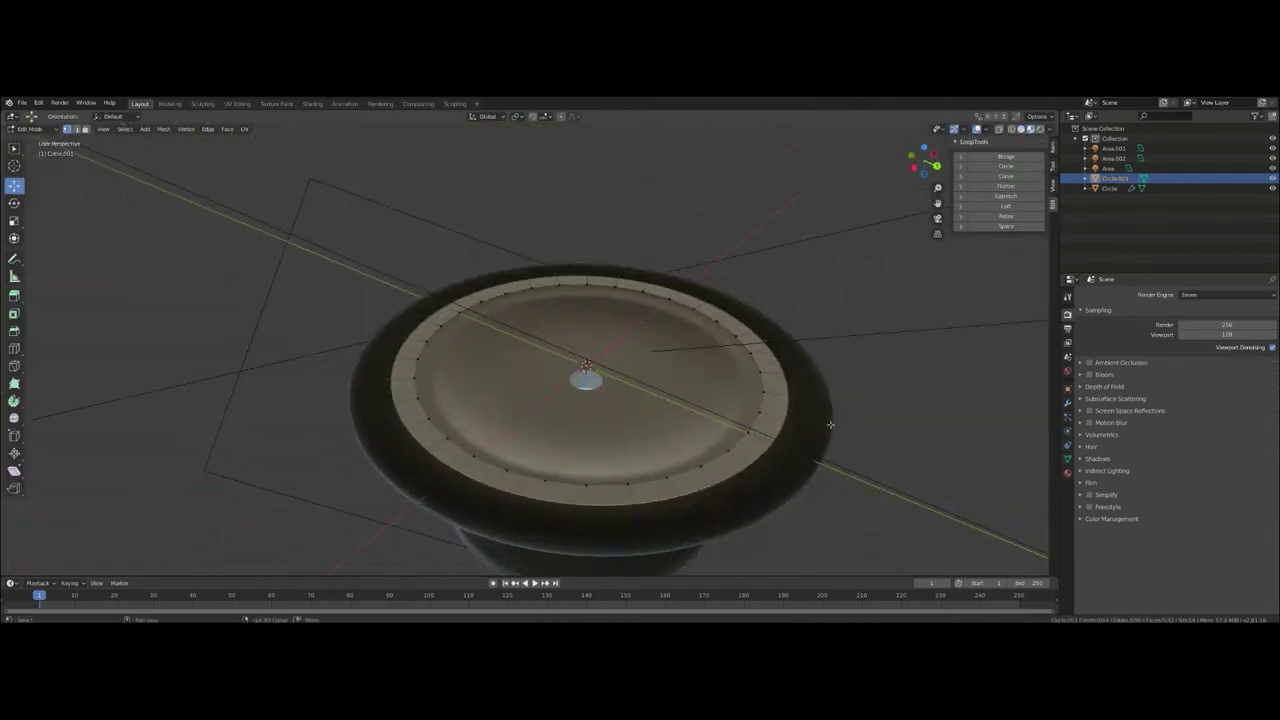
key(e)
key(s)
click(638, 372)
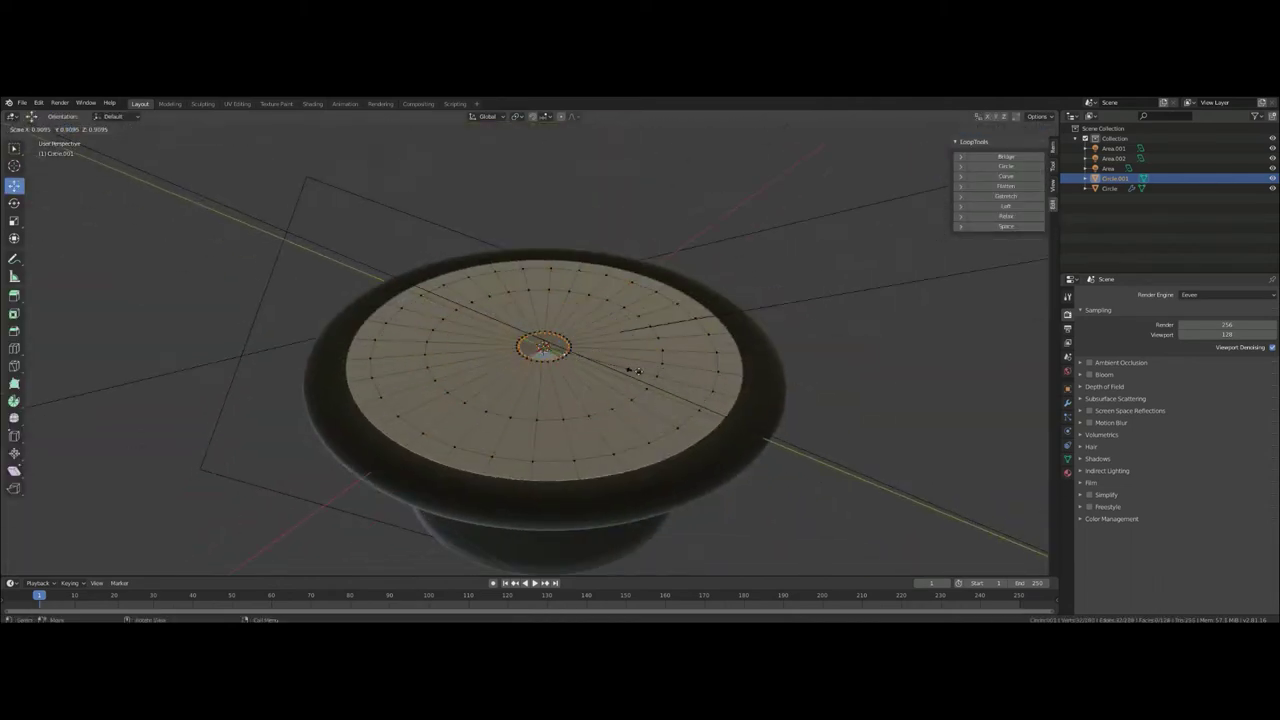
key(Tab)
mouse_move(853, 392)
middle_down()
mouse_move(640, 443)
mouse_move(711, 317)
mouse_move(700, 257)
mouse_move(560, 200)
middle_up()
- Set the disc's Principled BSDF Transmission to 1 in the Shading nodes
click(312, 104)
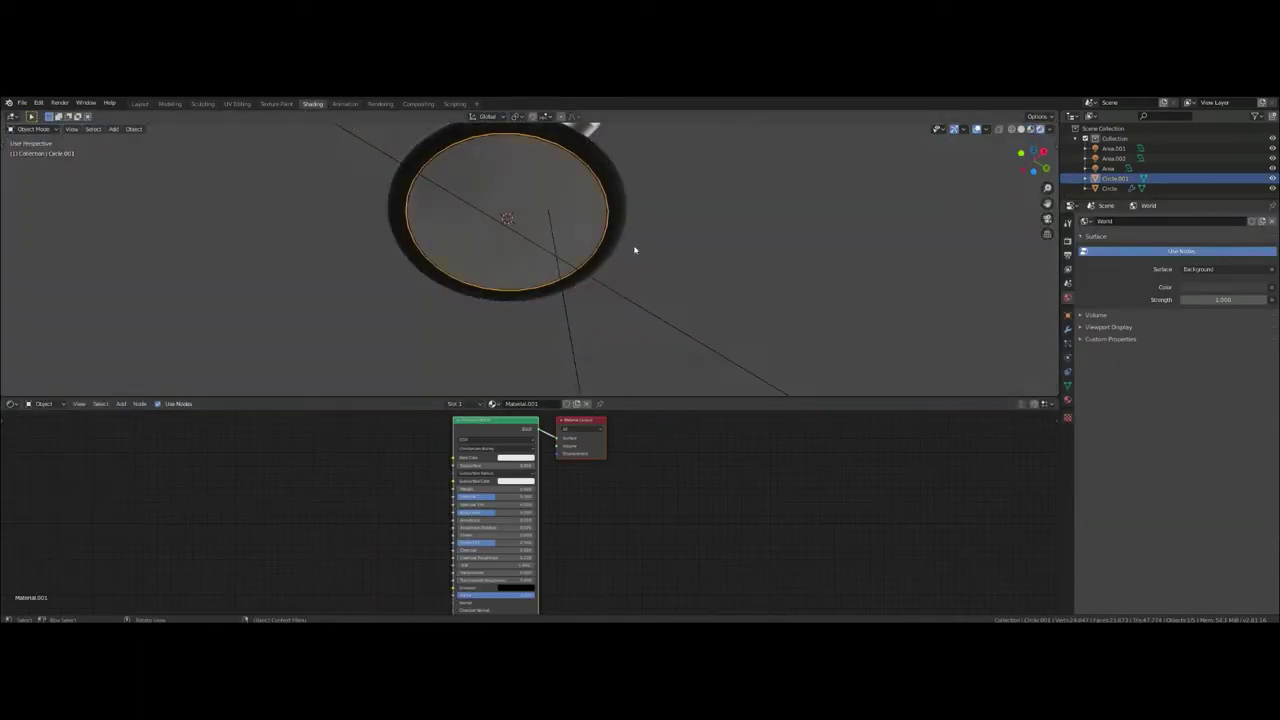
scroll(592, 516, up, 3)
drag(470, 526, 600, 526)
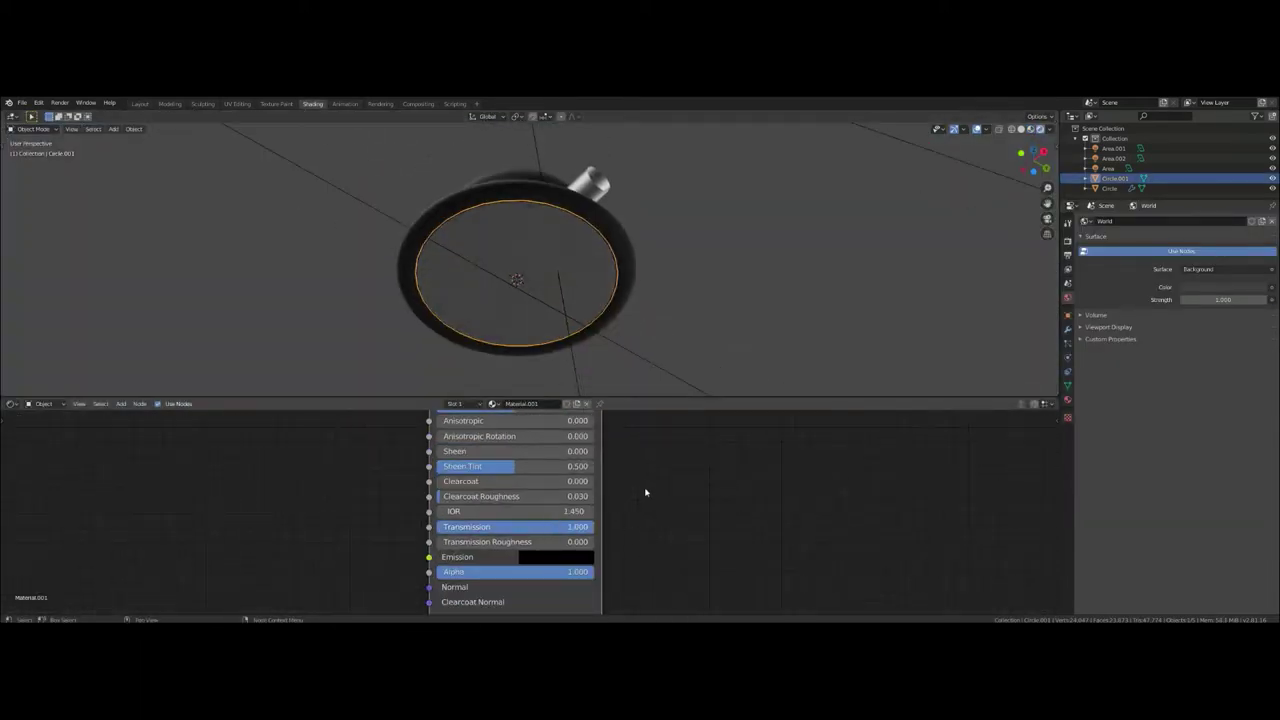
scroll(660, 485, up, 2)
click(517, 370)
middle_drag(517, 370, 627, 290)
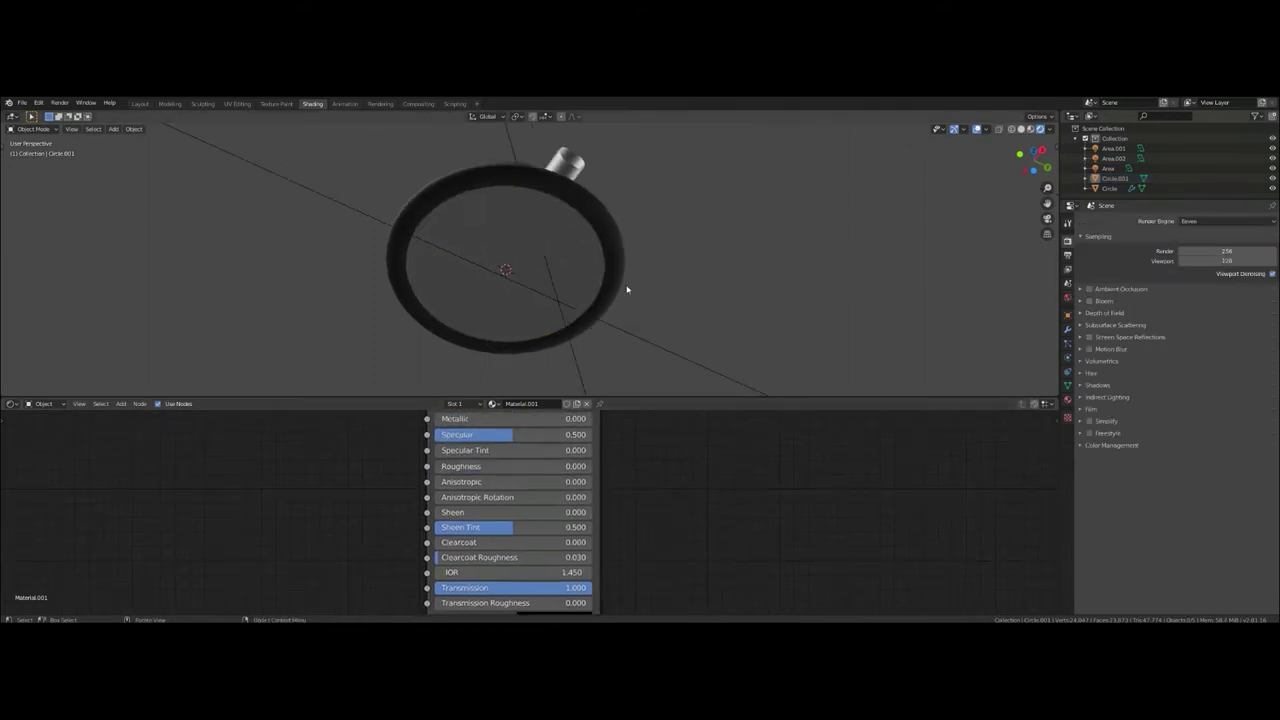
- Enable Screen Space Refraction in render and material settings, with Refraction Depth 0.5 m
click(1130, 337)
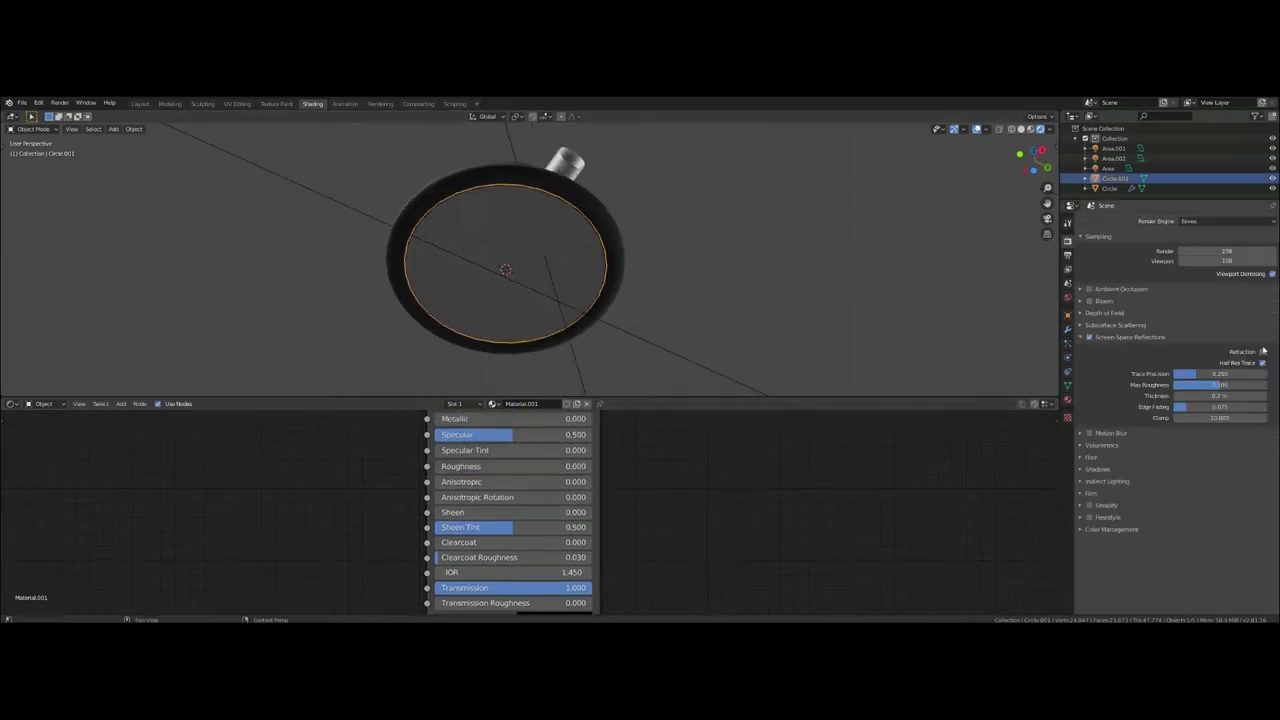
click(1067, 399)
scroll(1121, 500, down, 5)
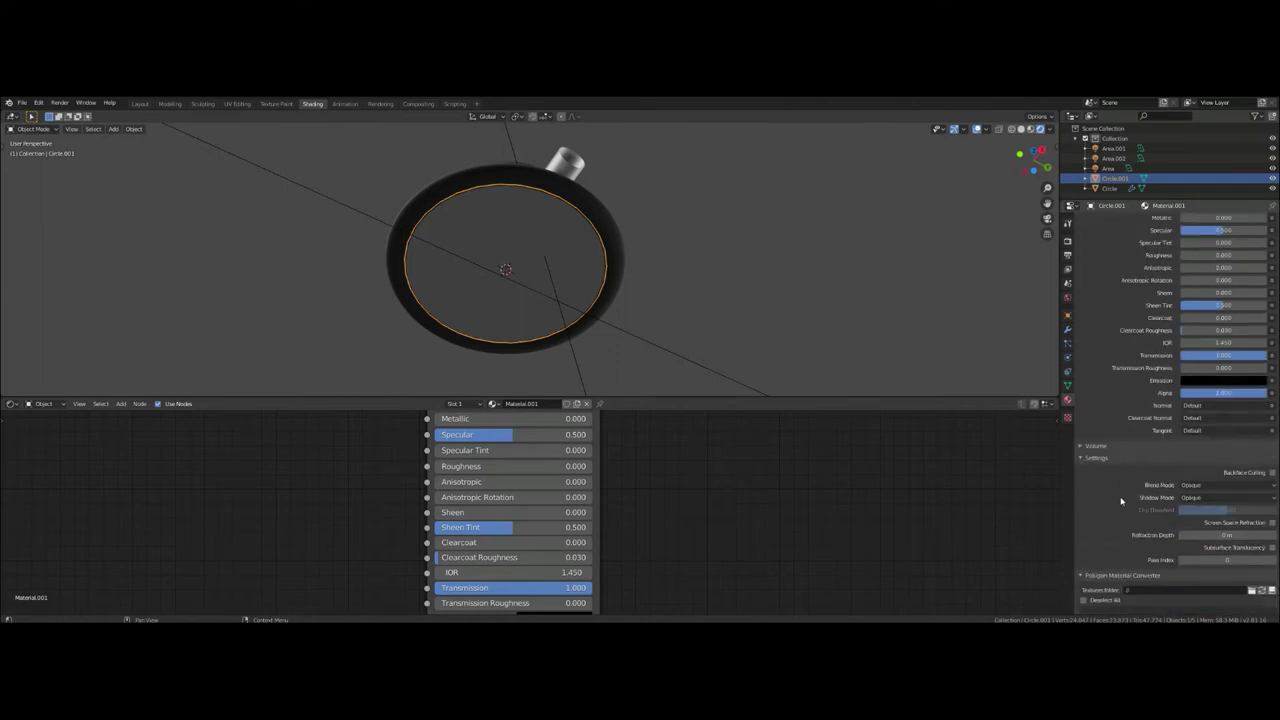
scroll(1110, 505, down, 1)
scroll(1101, 507, up, 2)
click(1271, 532)
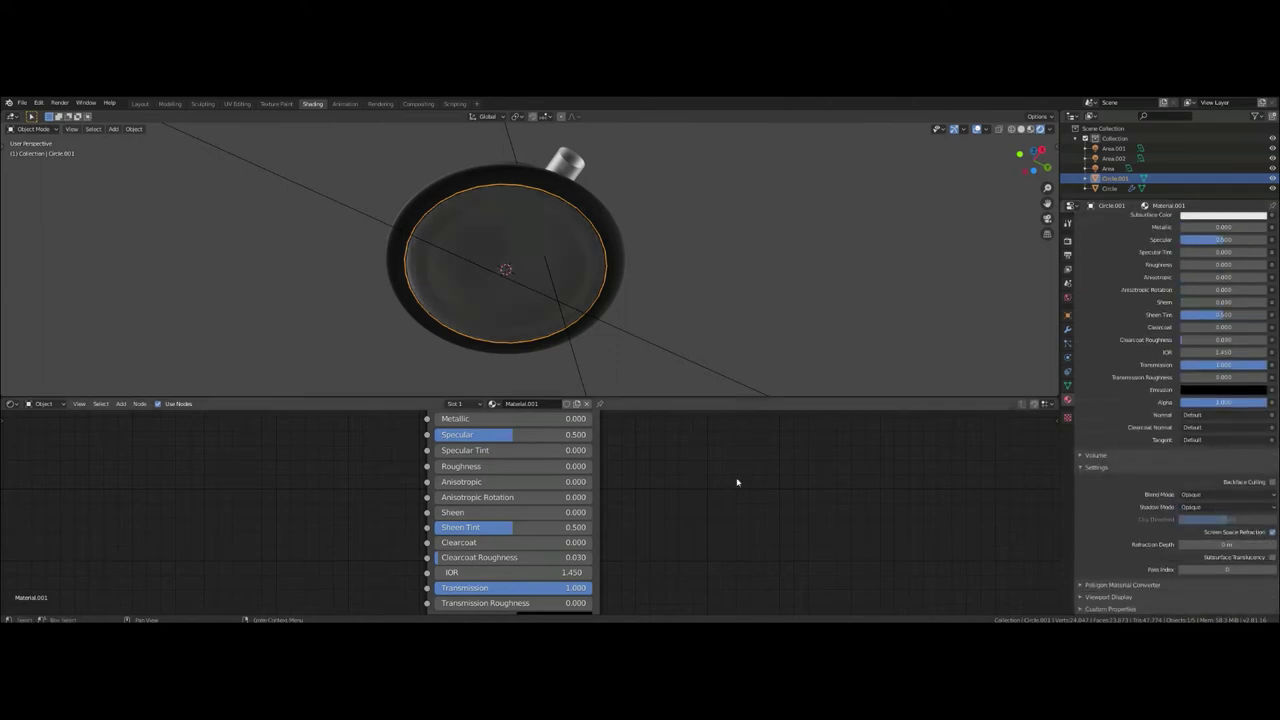
middle_drag(400, 360, 130, 331)
click(130, 331)
drag(1268, 546, 1278, 546)
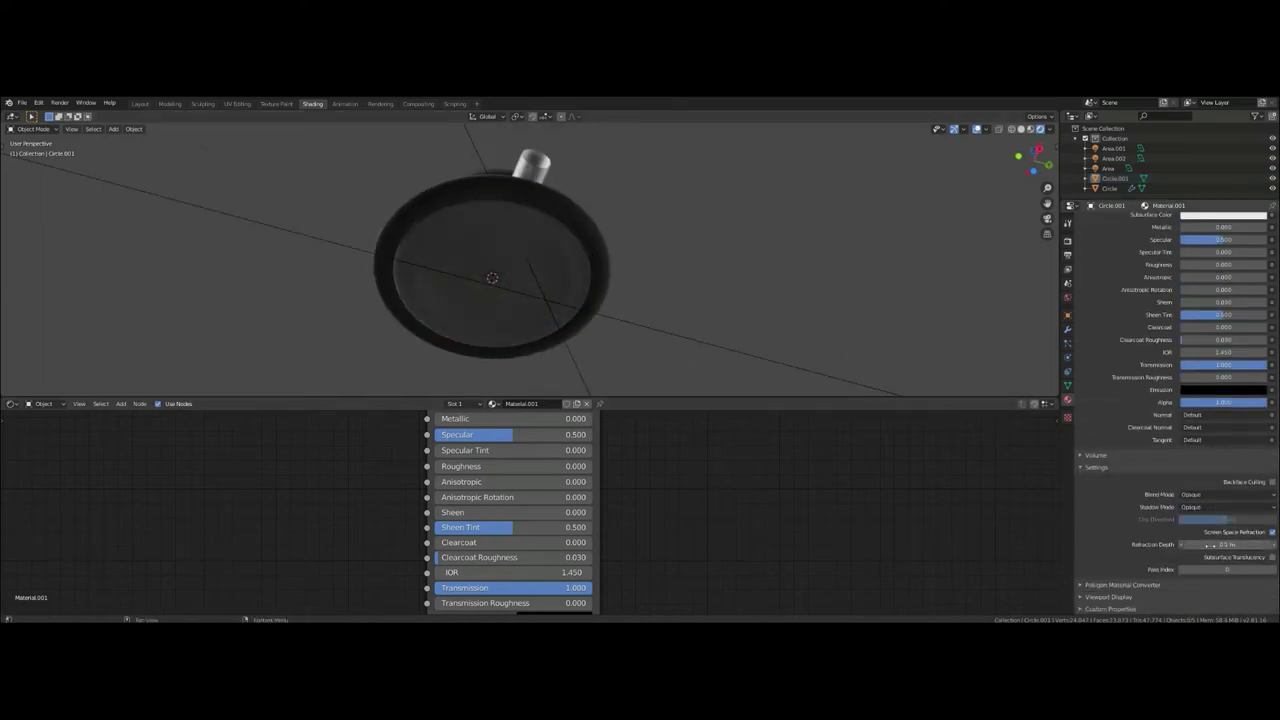
- Select the disc Circle.001 and switch back to the Layout workspace
mouse_move(655, 190)
middle_down()
mouse_move(642, 310)
mouse_move(631, 249)
mouse_move(617, 273)
middle_up()
click(617, 273)
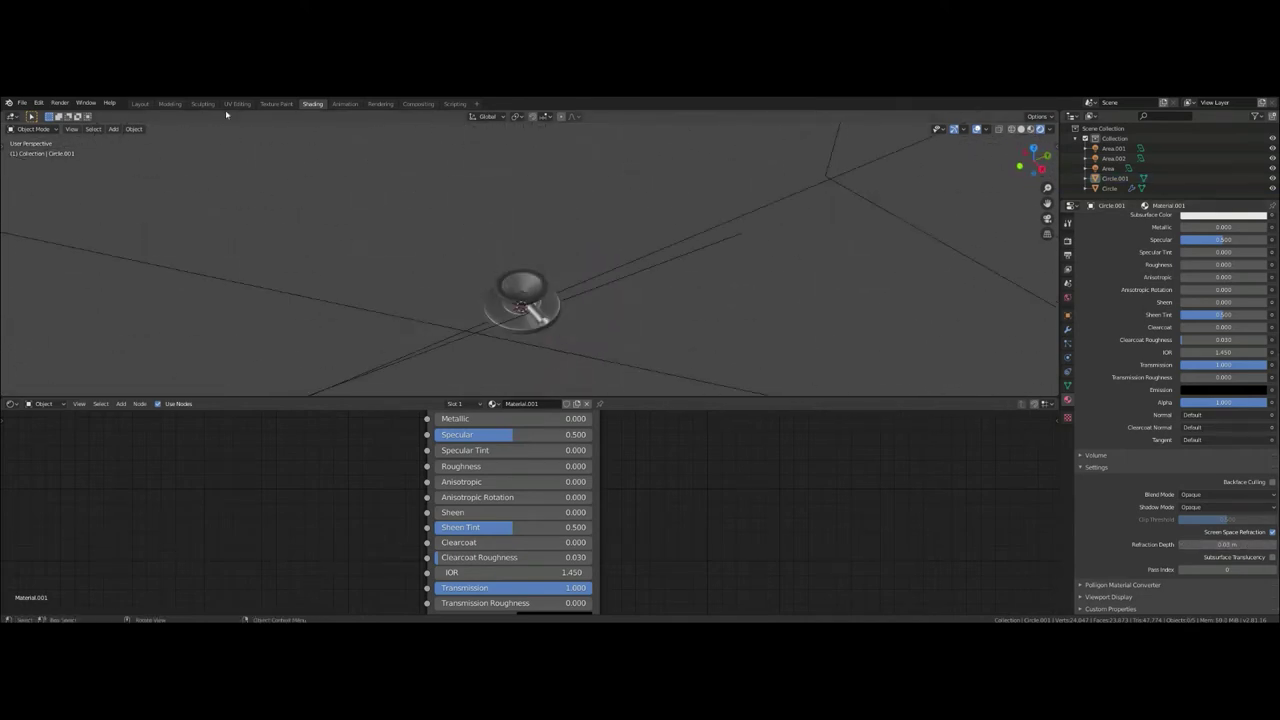
click(140, 103)
mouse_move(706, 351)
middle_down()
mouse_move(771, 317)
mouse_move(749, 274)
mouse_move(731, 368)
mouse_move(723, 311)
mouse_move(771, 343)
mouse_move(794, 329)
mouse_move(752, 360)
mouse_move(780, 300)
mouse_move(826, 334)
mouse_move(679, 434)
middle_up()
scroll(731, 368, down, 3)
- In Edit Mode on Circle, extrude the central opening's edge loop and widen it to about 1.48
key(alt+z)
scroll(826, 334, down, 4)
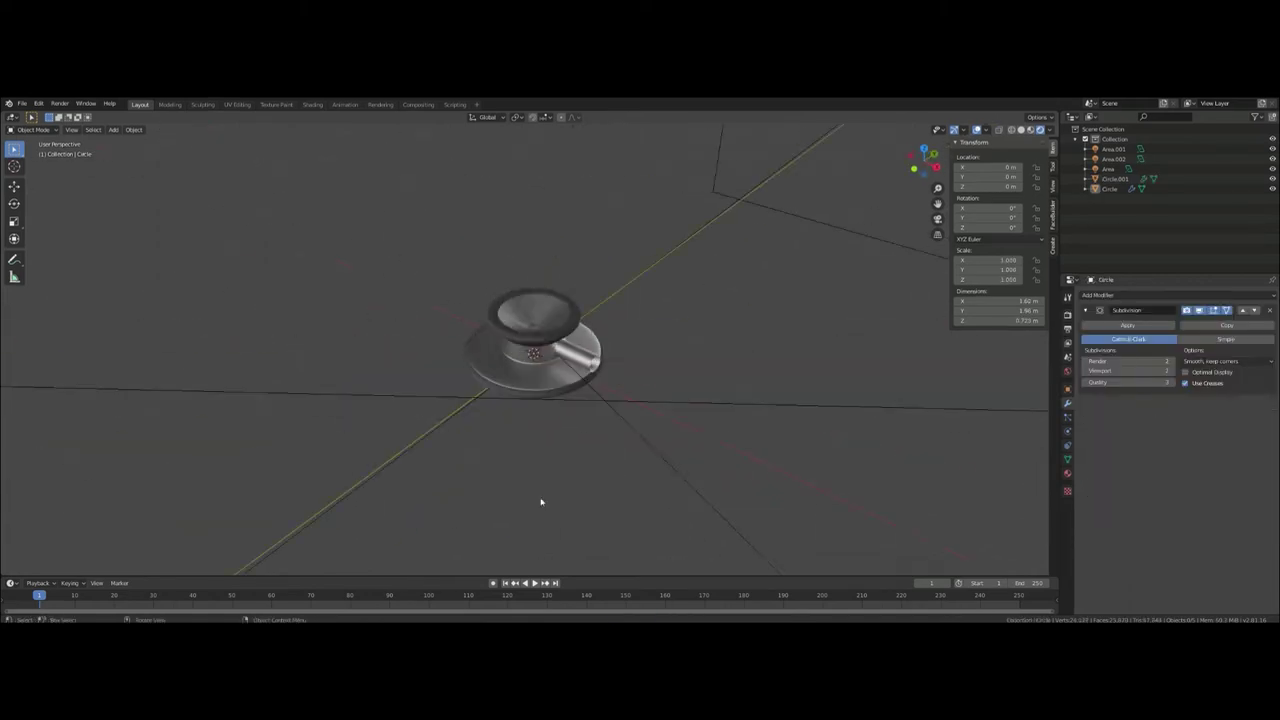
mouse_move(540, 503)
middle_down()
mouse_move(608, 349)
mouse_move(600, 405)
middle_up()
click(596, 365)
key(Tab)
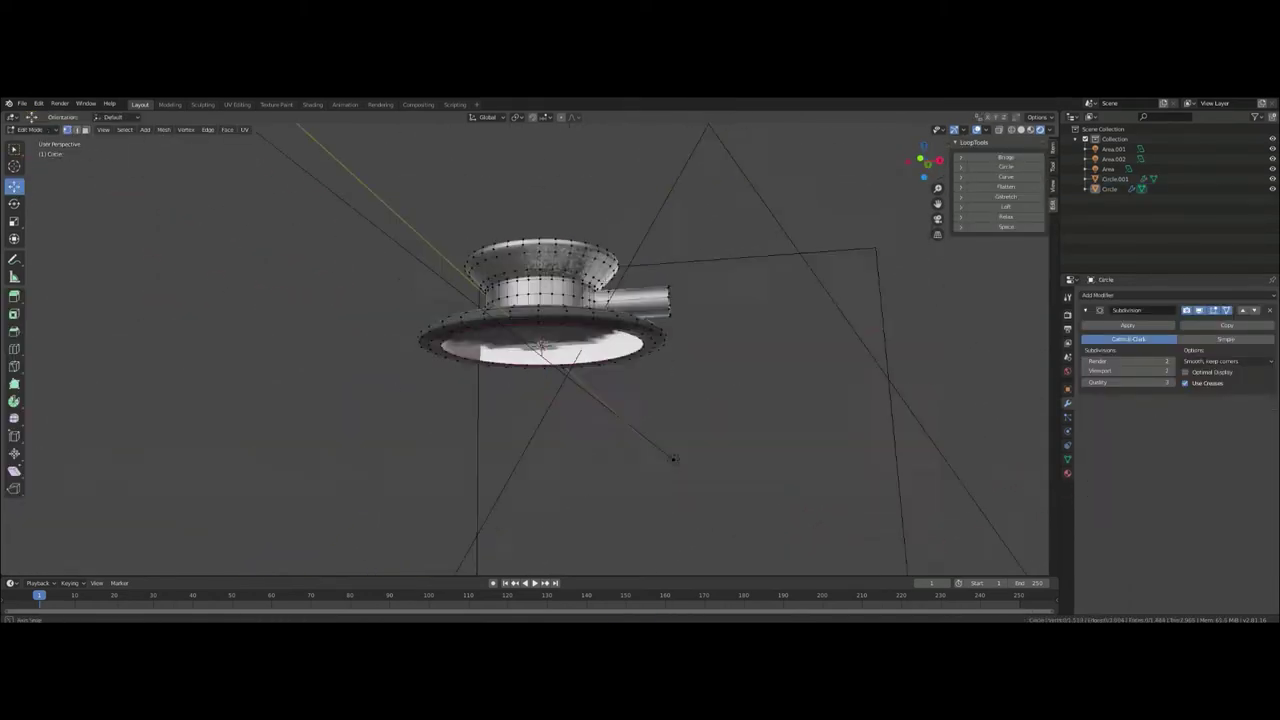
mouse_move(672, 457)
middle_down()
mouse_move(618, 395)
mouse_move(636, 409)
mouse_move(733, 354)
middle_up()
scroll(618, 395, up, 5)
scroll(618, 395, up, 2)
key(s)
click(631, 371)
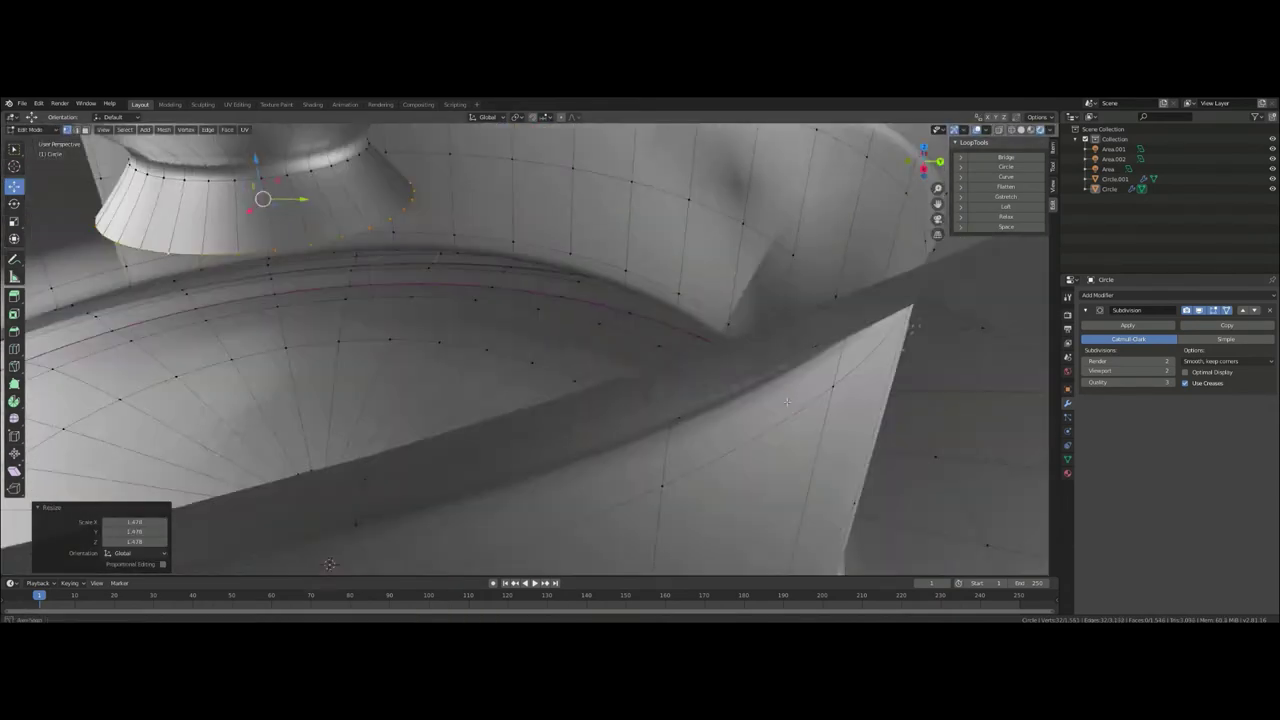
- Extrude the neck loop vertically along Z and shrink it to about 0.64
key(e)
key(z)
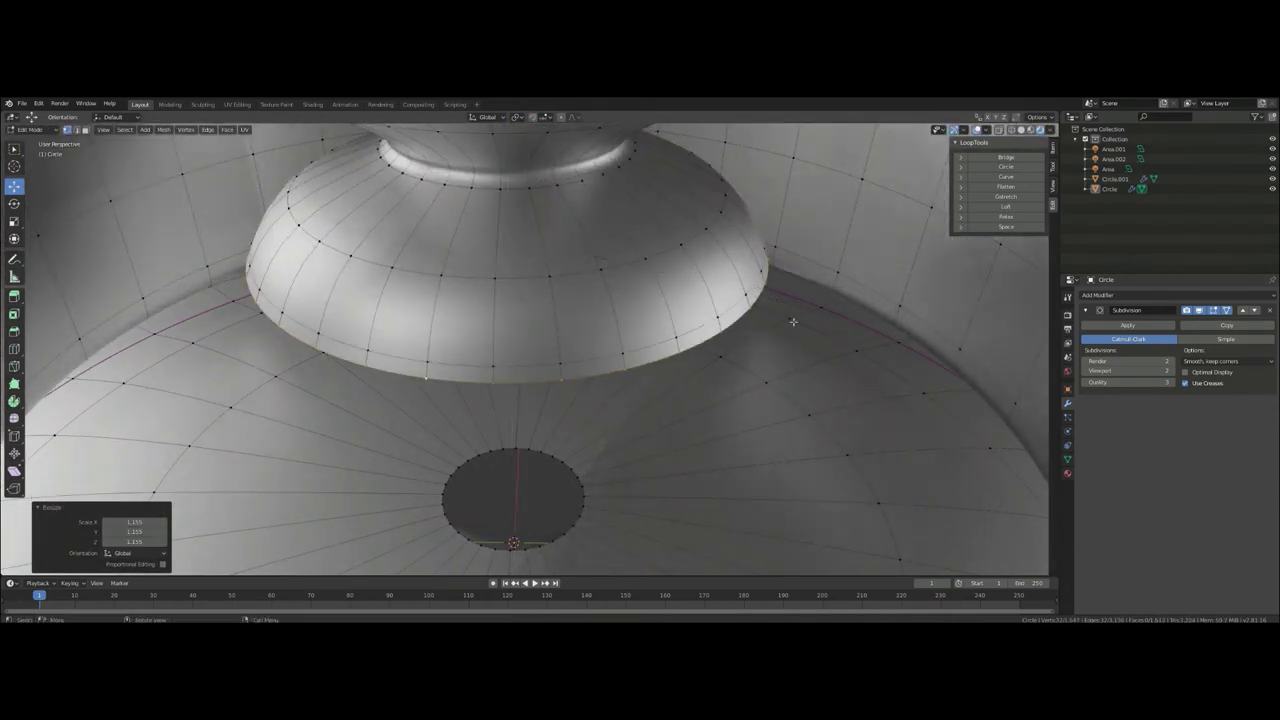
click(752, 429)
middle_drag(752, 429, 700, 380)
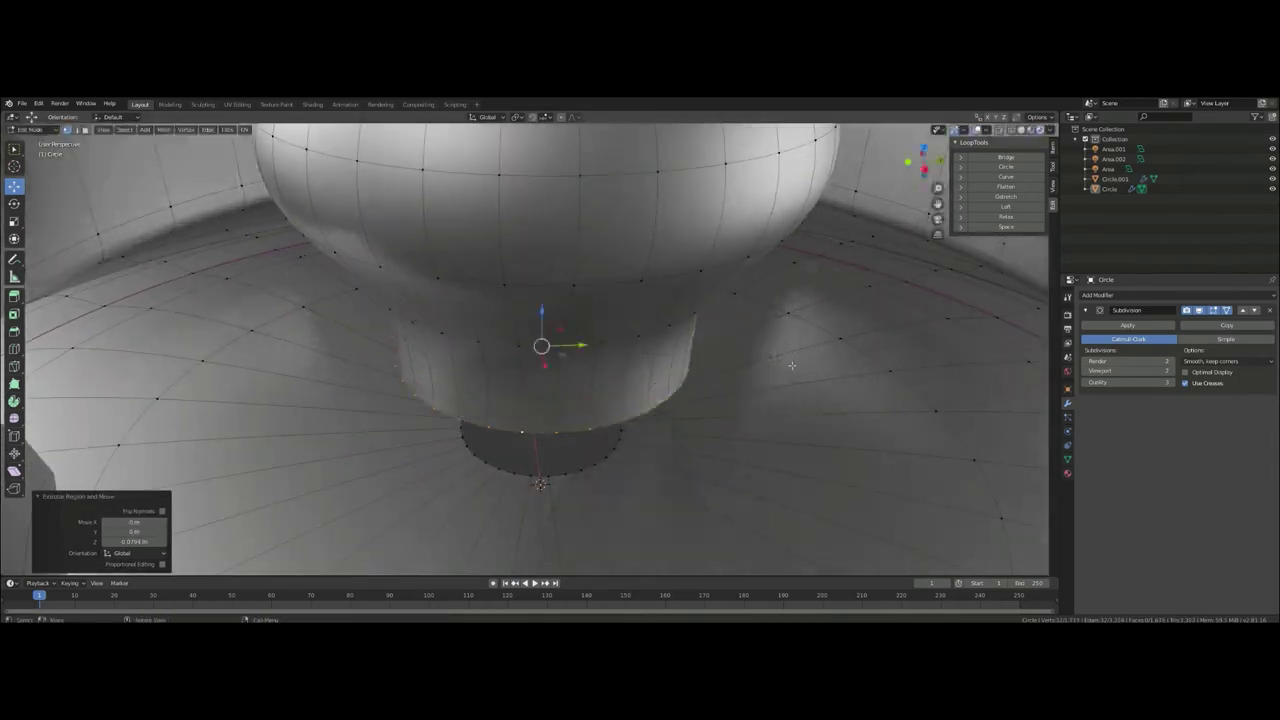
key(s)
click(652, 433)
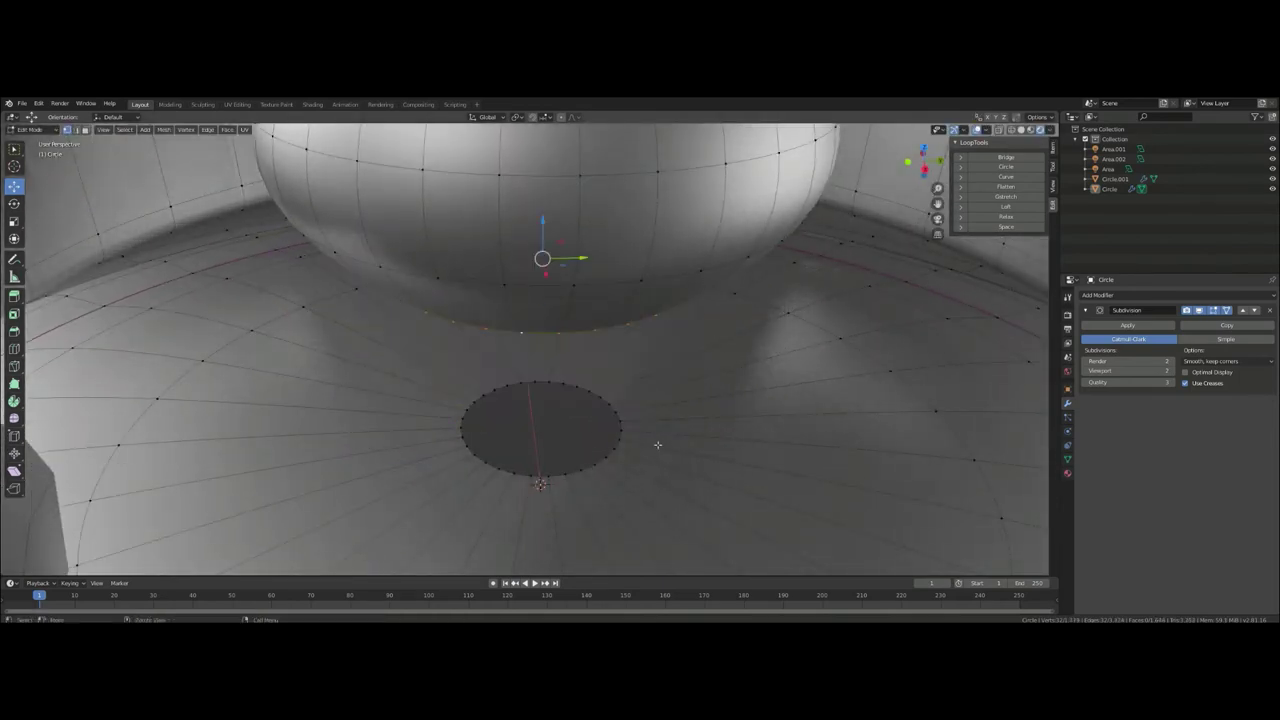
- Bridge the two edge loops and add a loop cut near the neck
click(204, 135)
click(236, 161)
key(ctrl+r)
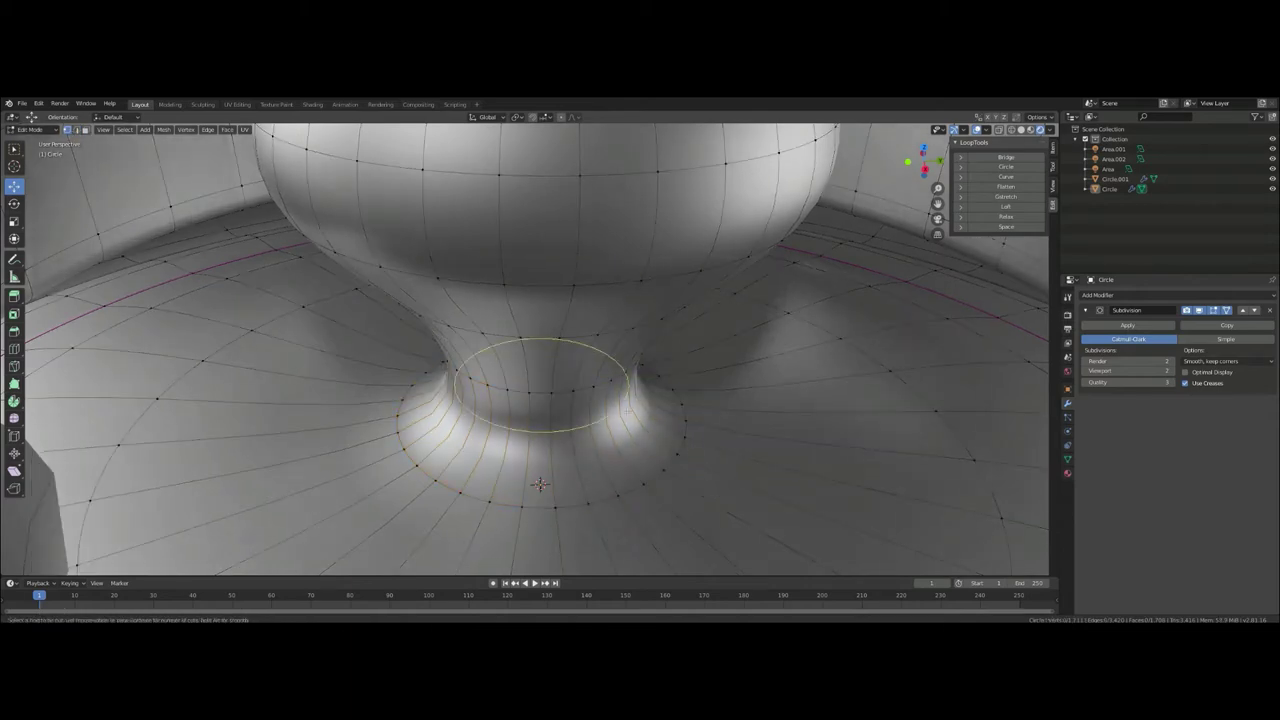
click(560, 430)
- Extrude the side tube's end outward along X
mouse_move(600, 430)
middle_down()
mouse_move(730, 404)
mouse_move(560, 330)
middle_up()
scroll(550, 323, up, 5)
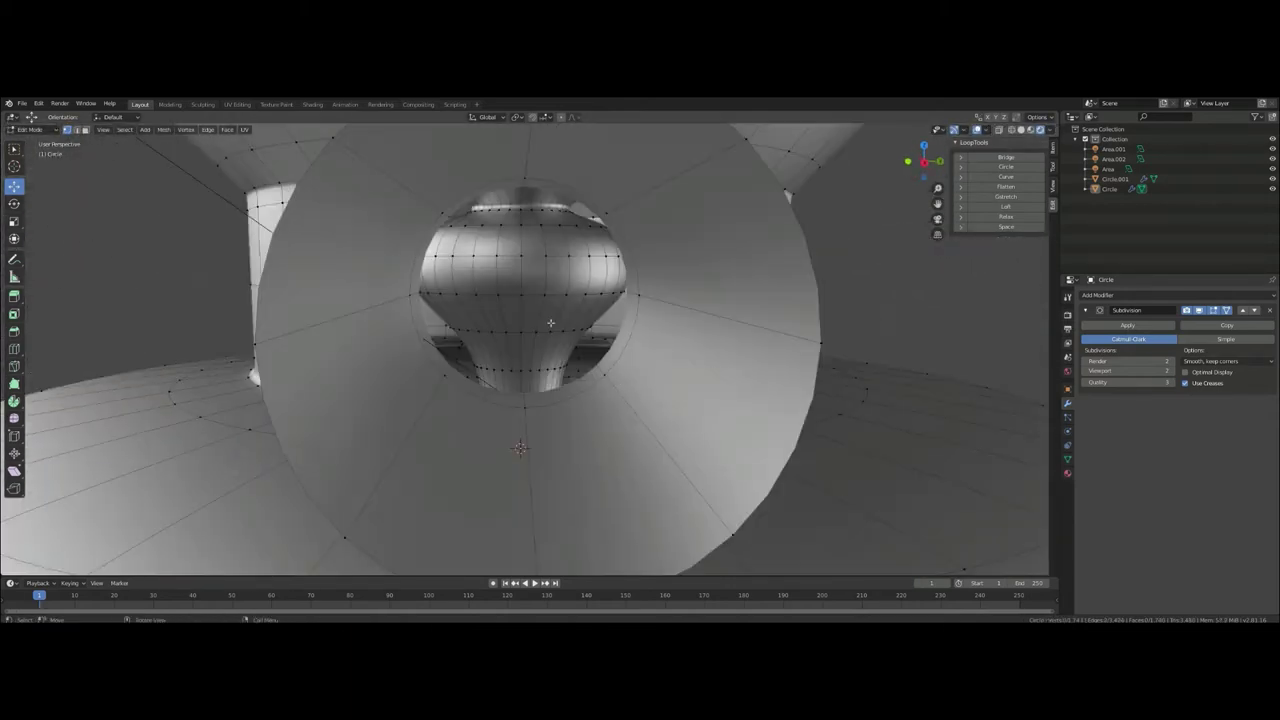
scroll(539, 288, down, 5)
mouse_move(539, 288)
middle_down()
mouse_move(72, 136)
mouse_move(792, 266)
middle_up()
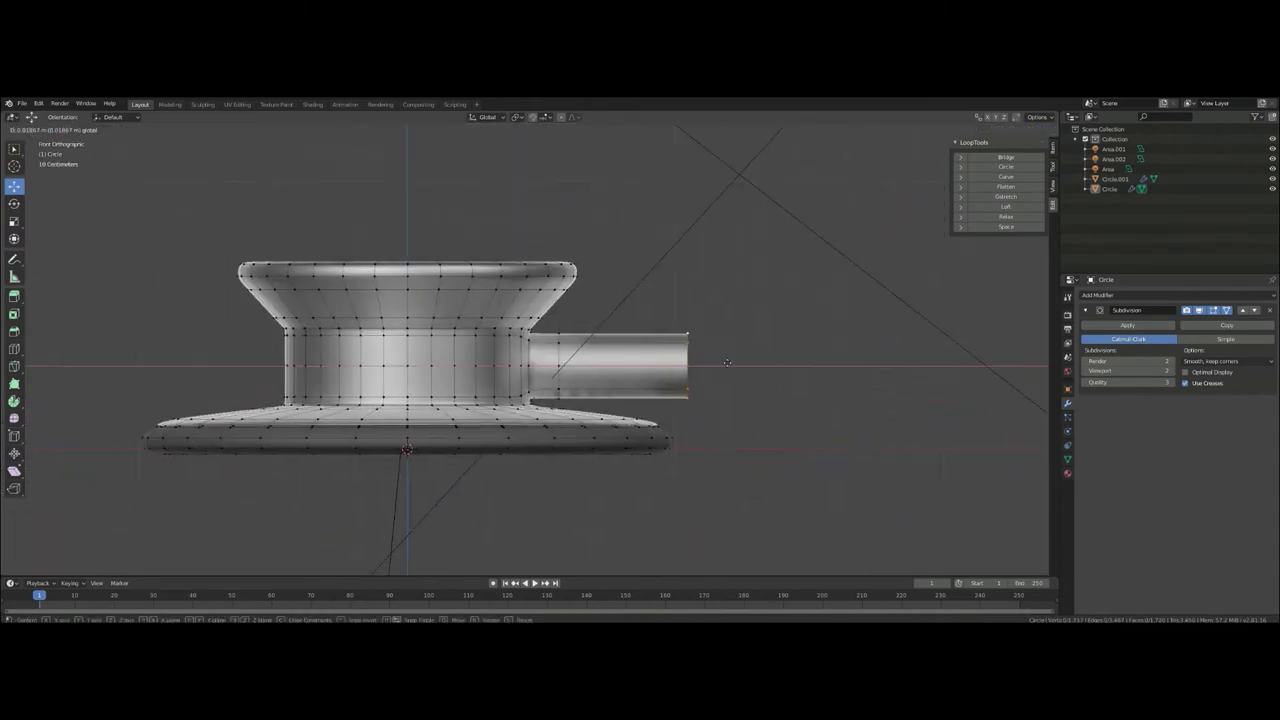
key(e)
scroll(571, 399, up, 5)
scroll(571, 399, down, 6)
key(x)
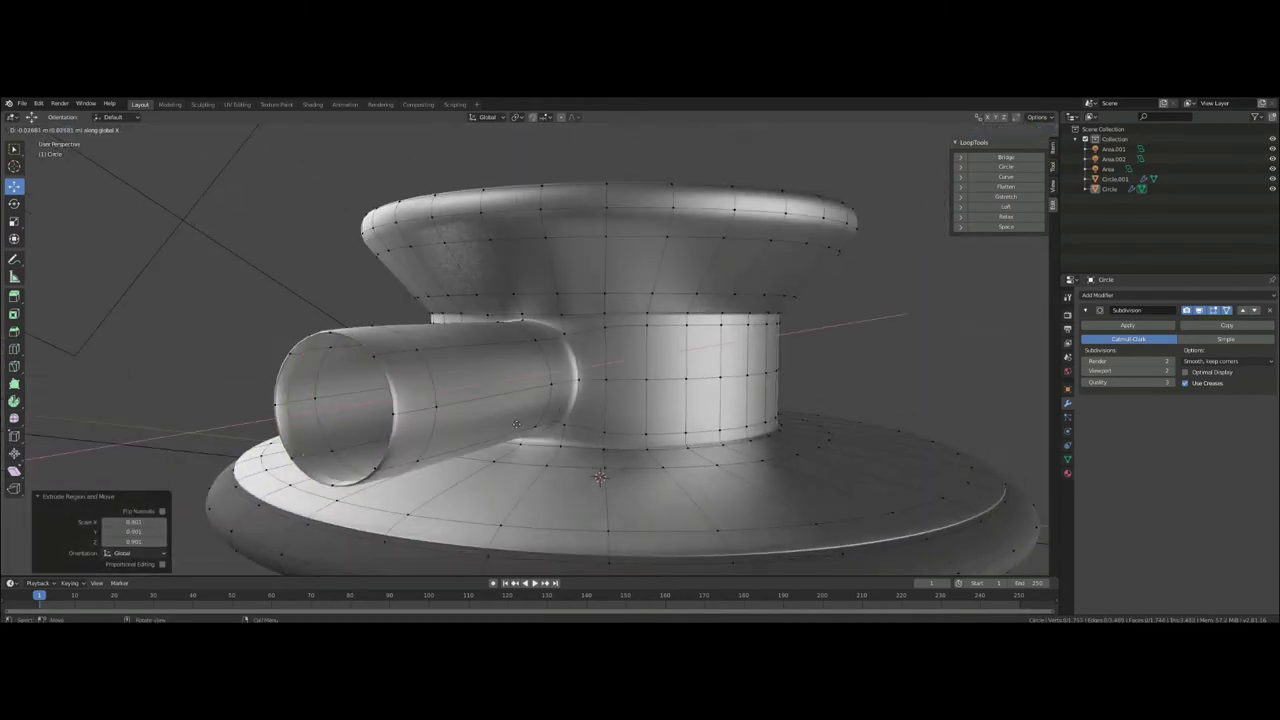
click(516, 424)
middle_drag(516, 424, 595, 400)
- Select face rings around the tube and hole, then pick the Circle object in the Outliner
key(3)
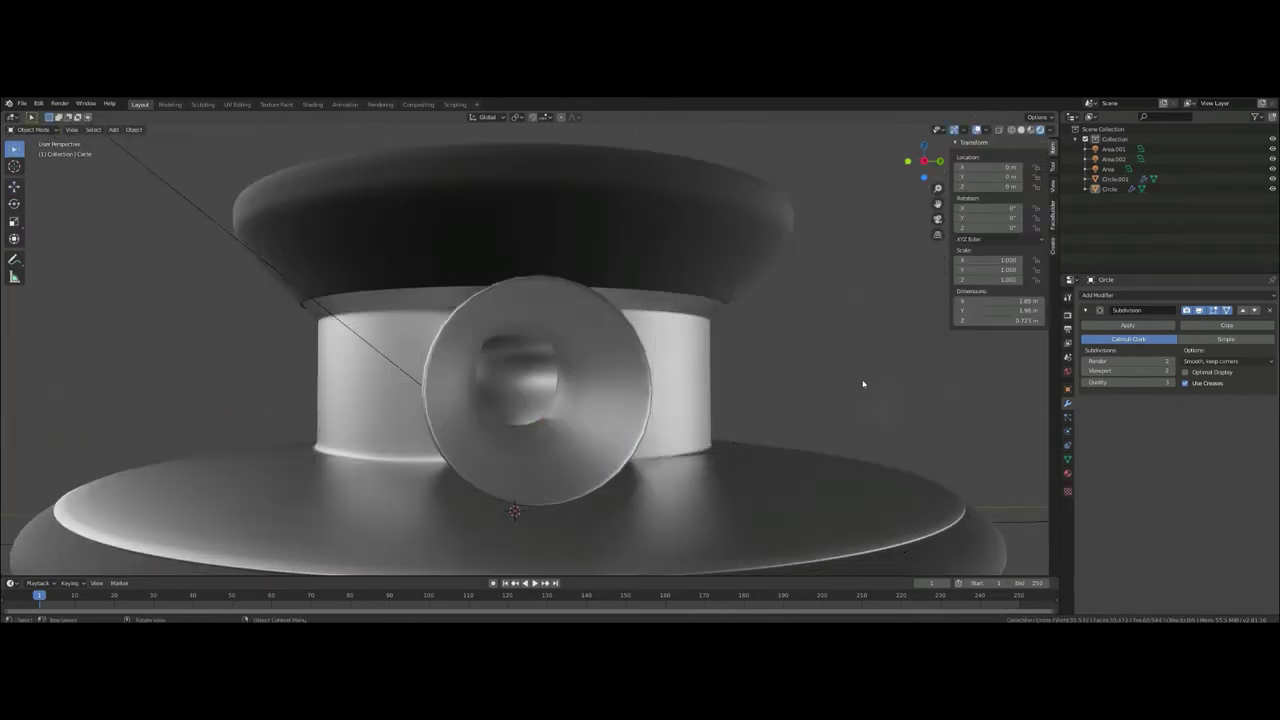
alt+click(564, 387)
key(Tab)
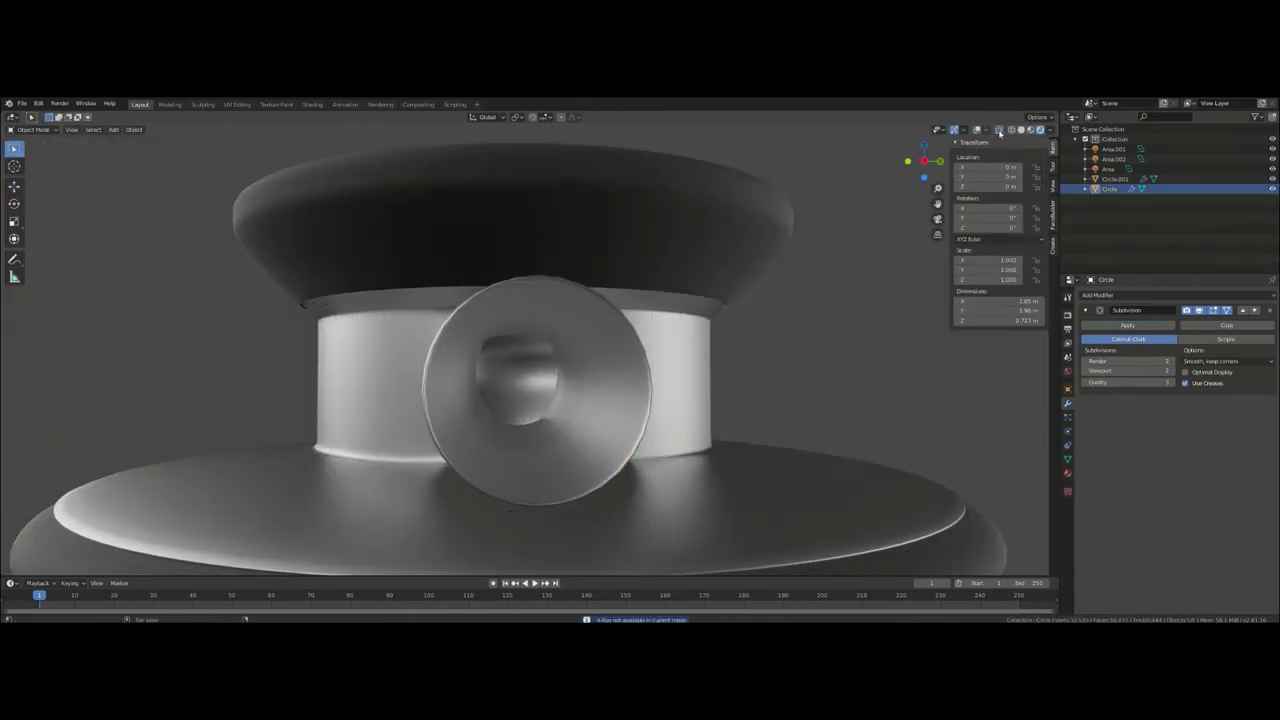
key(Tab)
middle_drag(600, 350, 535, 322)
scroll(535, 322, up, 5)
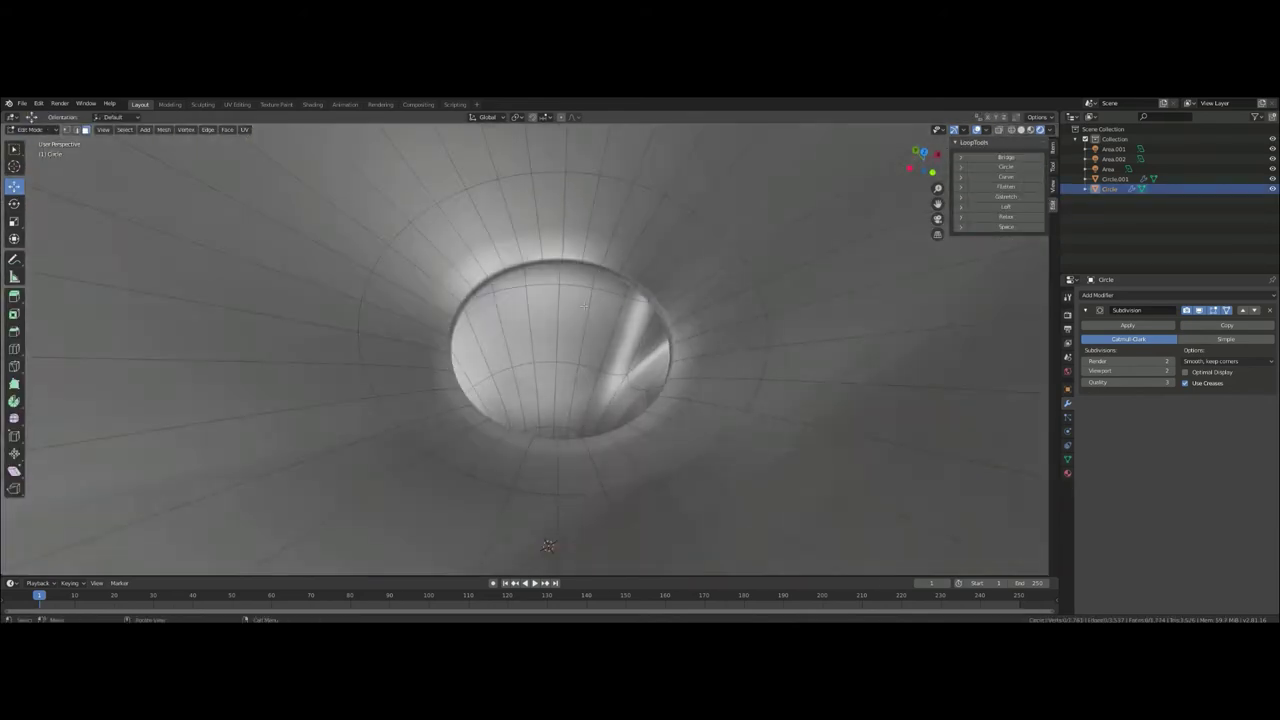
alt+click(729, 347)
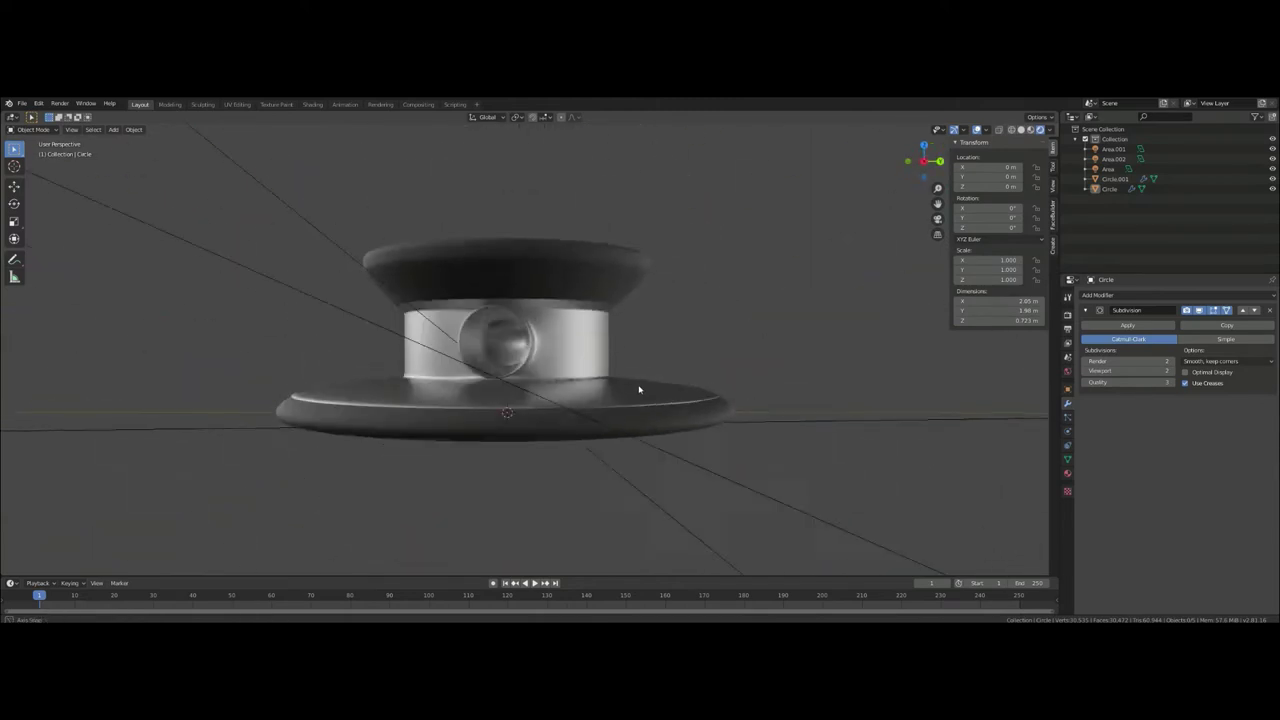
middle_drag(639, 389, 757, 437)
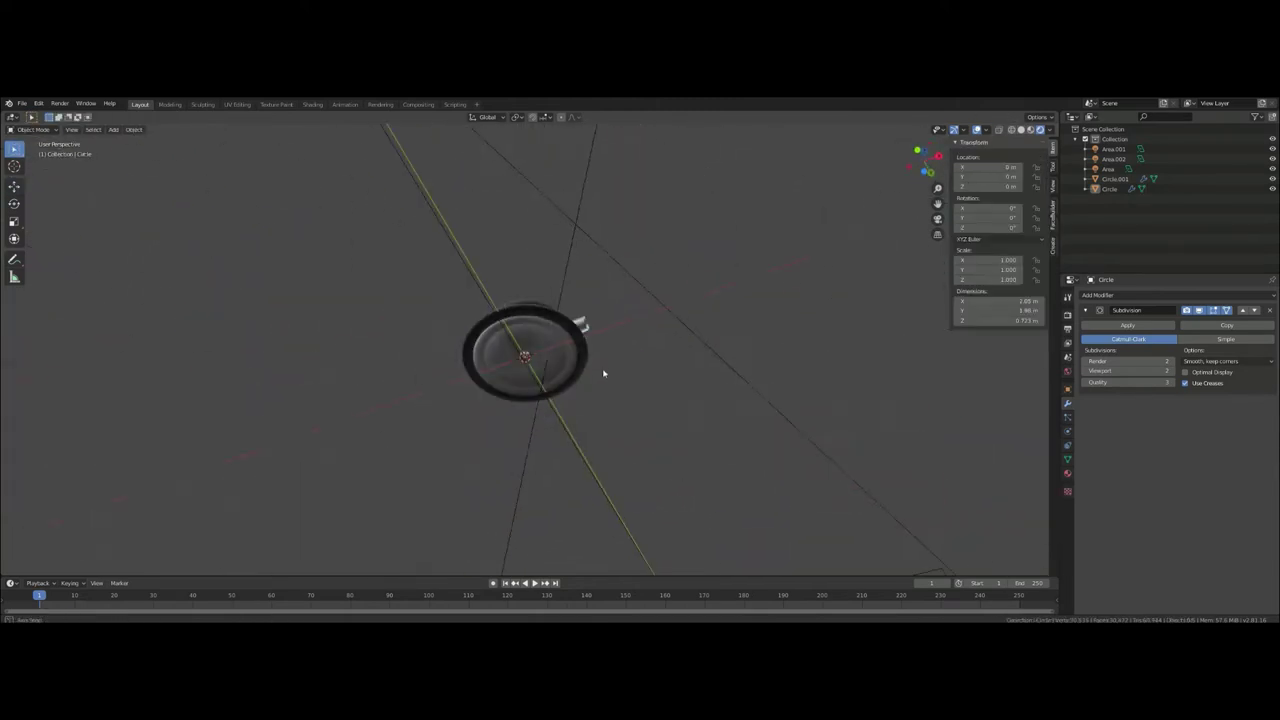
click(1108, 190)
- Hide the chest-piece objects, then add and resize a new mesh circle
middle_drag(590, 424, 616, 446)
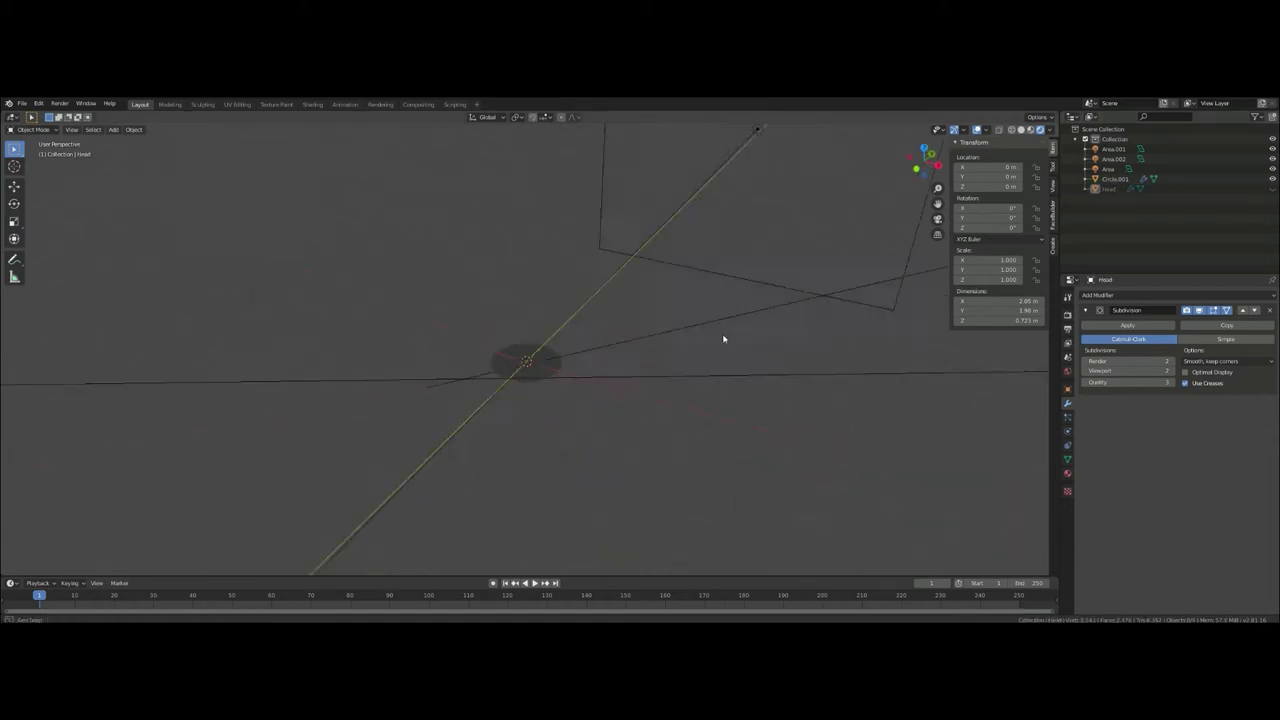
key(h)
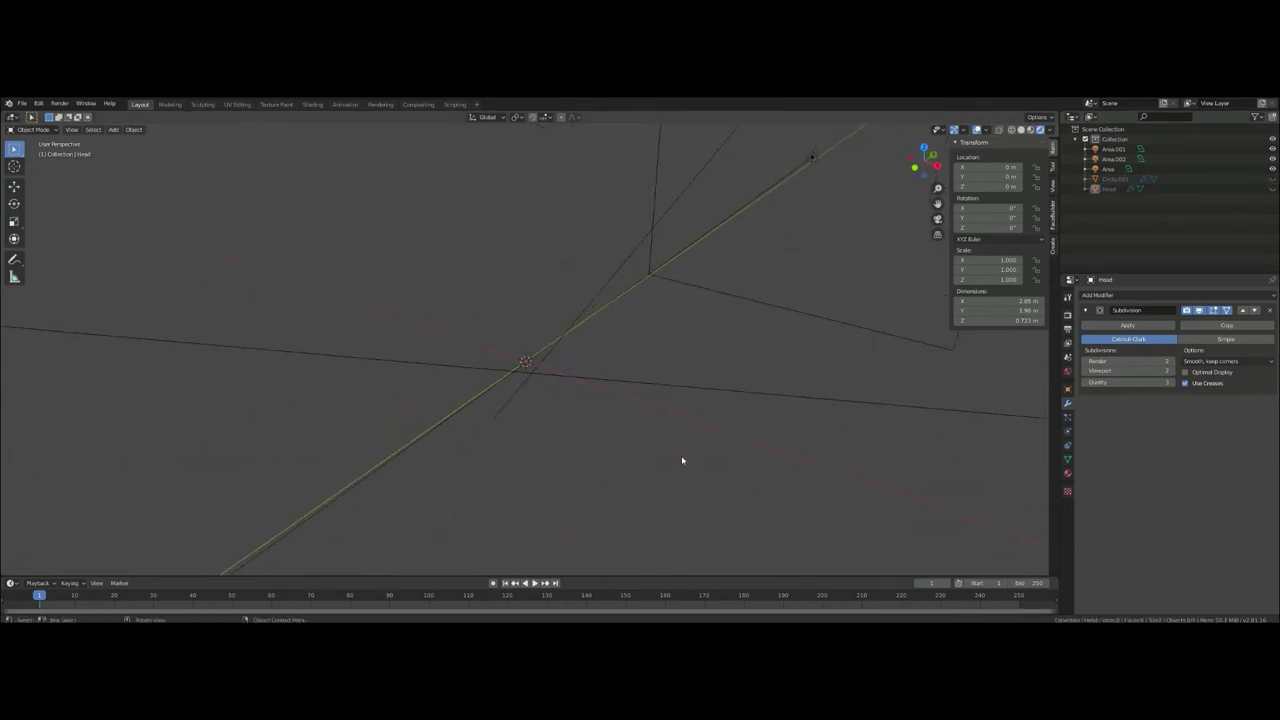
key(shift+a)
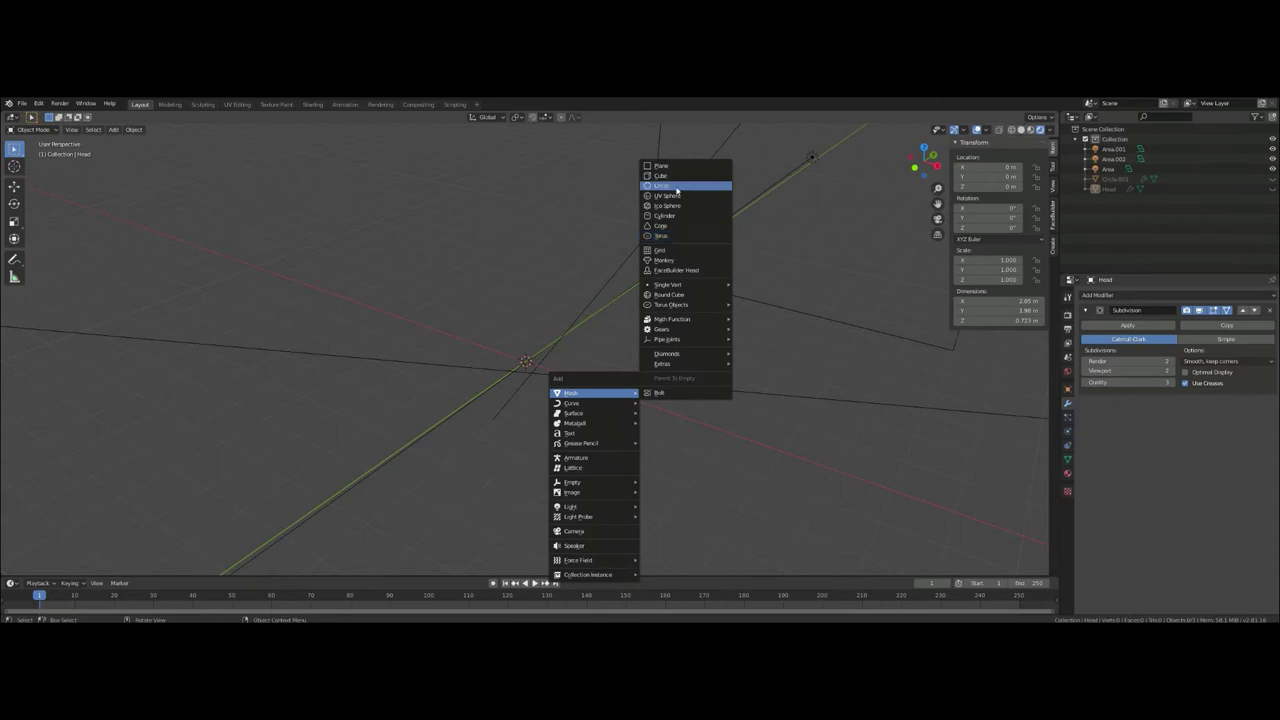
click(684, 186)
key(Tab)
scroll(642, 410, up, 2)
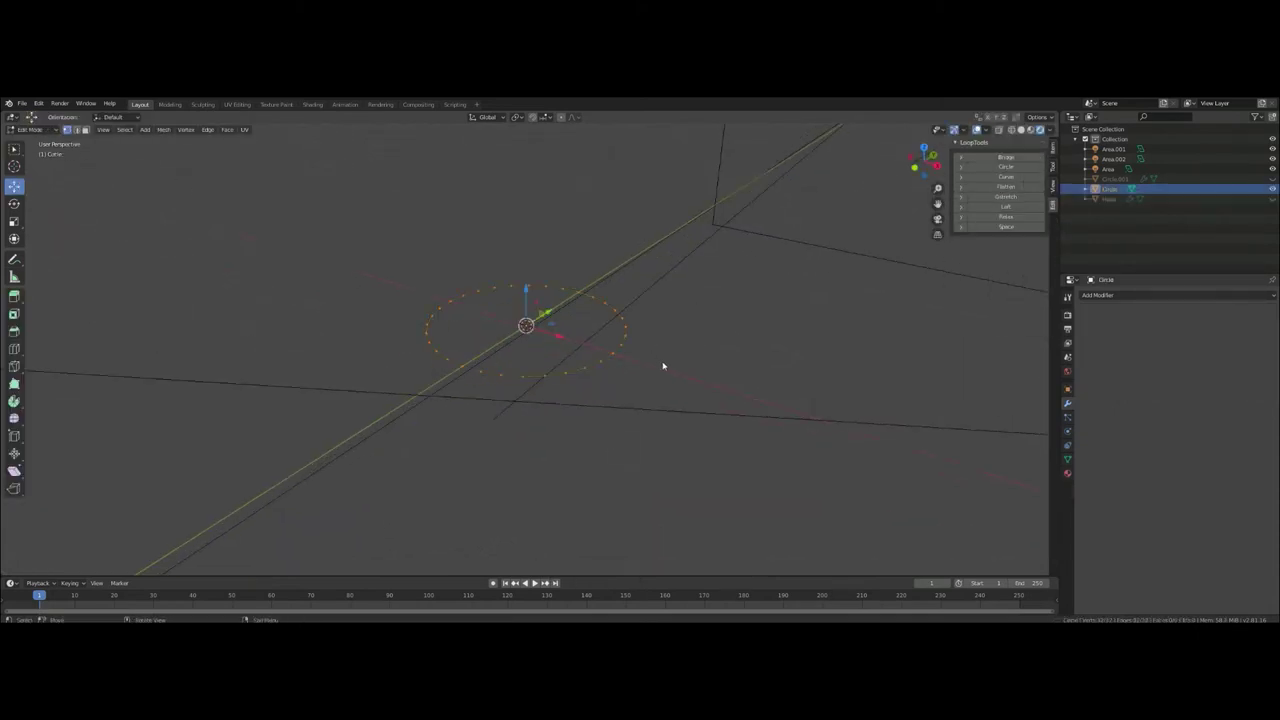
click(662, 365)
scroll(669, 381, up, 1)
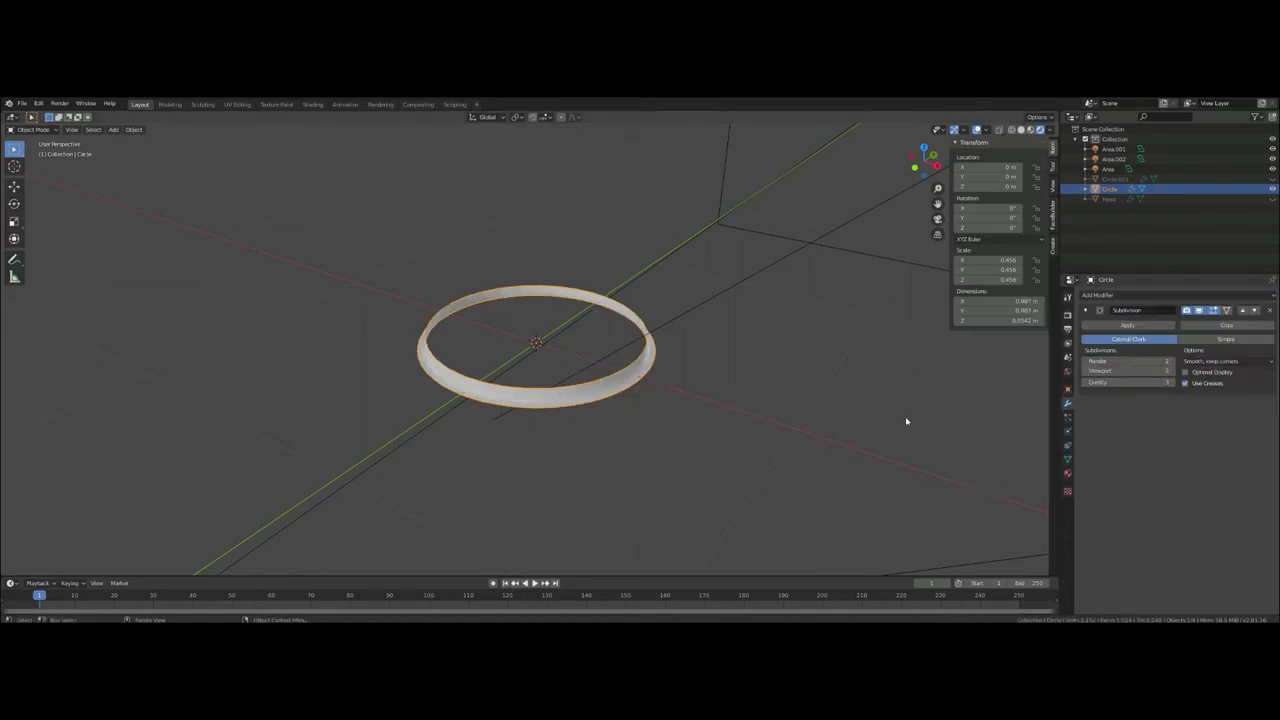
- Extrude the ring upward and crease its edges
key(Tab)
scroll(676, 412, up, 2)
click(780, 405)
mouse_move(780, 405)
middle_down()
mouse_move(723, 329)
mouse_move(717, 394)
mouse_move(803, 389)
mouse_move(663, 254)
middle_up()
click(908, 373)
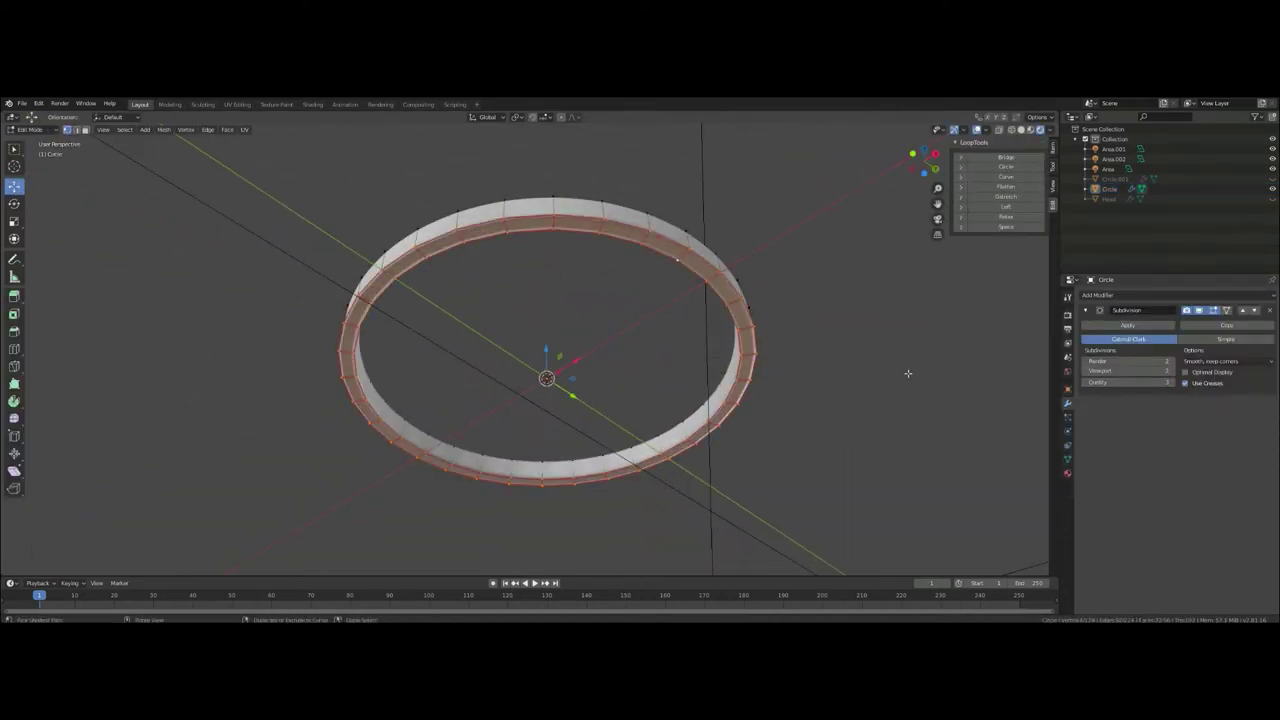
mouse_move(599, 321)
middle_down()
mouse_move(659, 360)
mouse_move(606, 397)
mouse_move(620, 317)
mouse_move(563, 409)
middle_up()
- Extrude the ring vertically into a tall cylinder and add several horizontal loop cuts
key(KP_7)
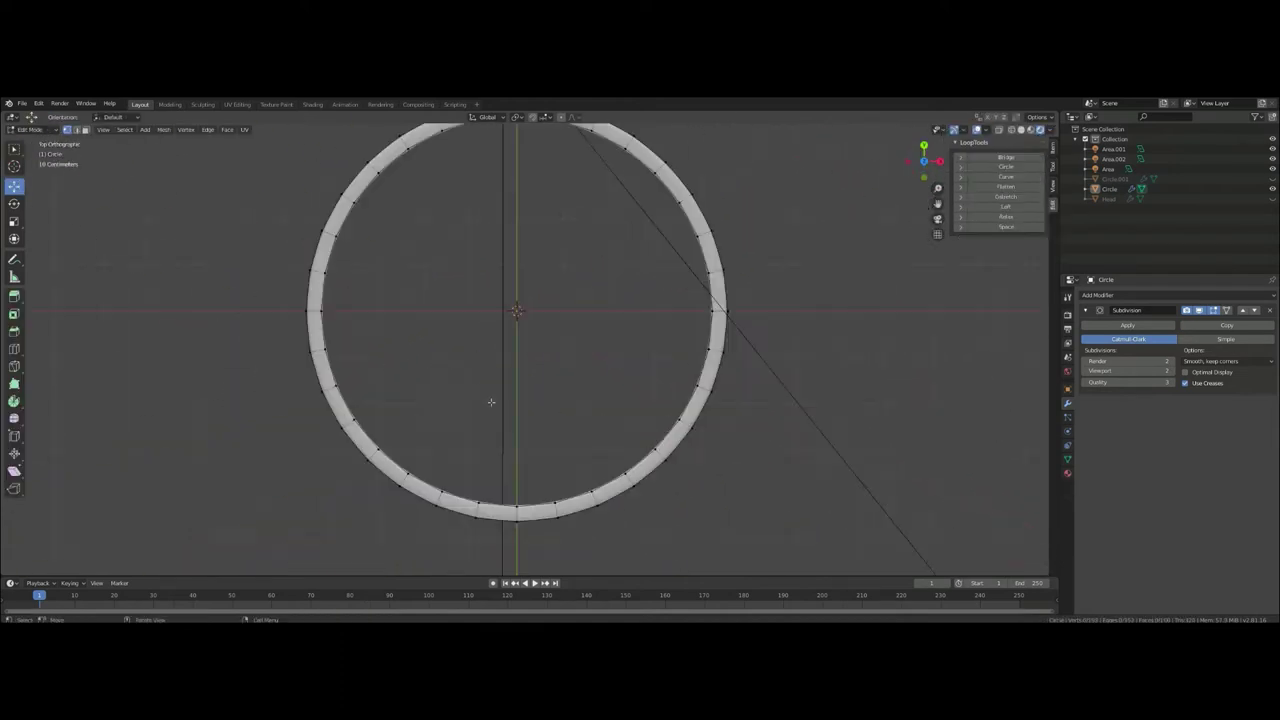
middle_drag(665, 435, 784, 367)
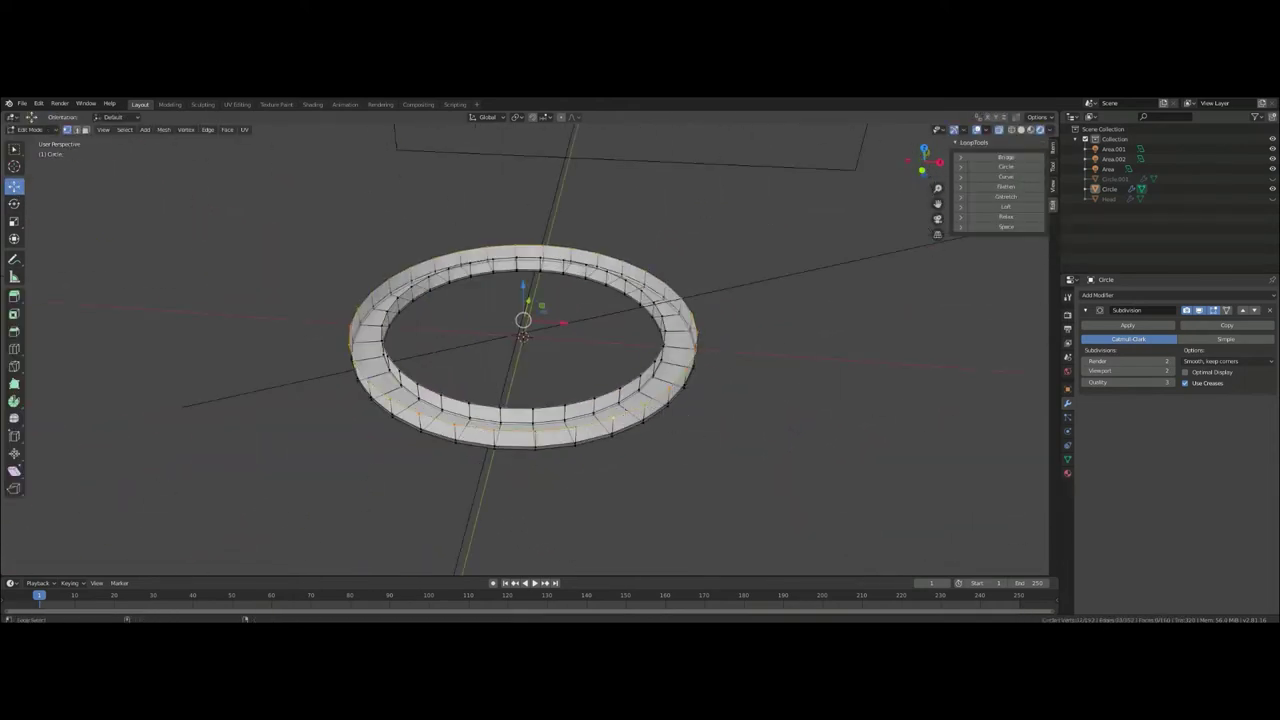
key(KP_1)
key(e)
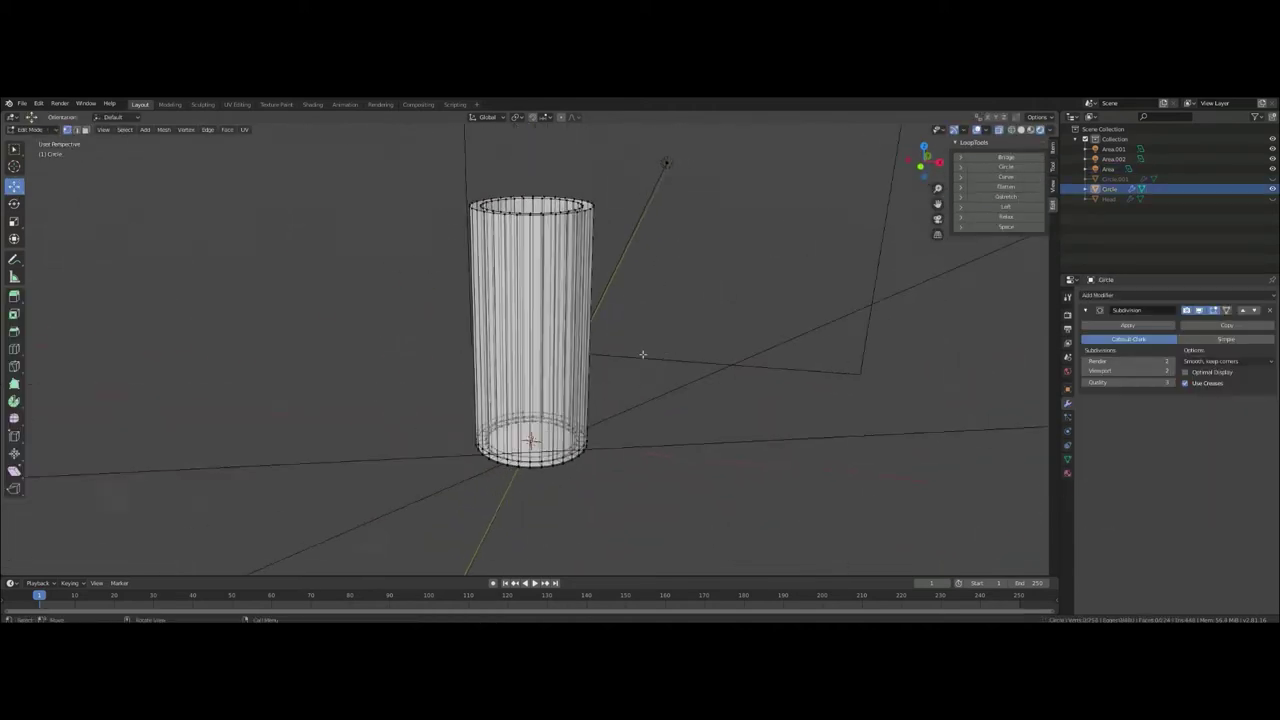
click(575, 303)
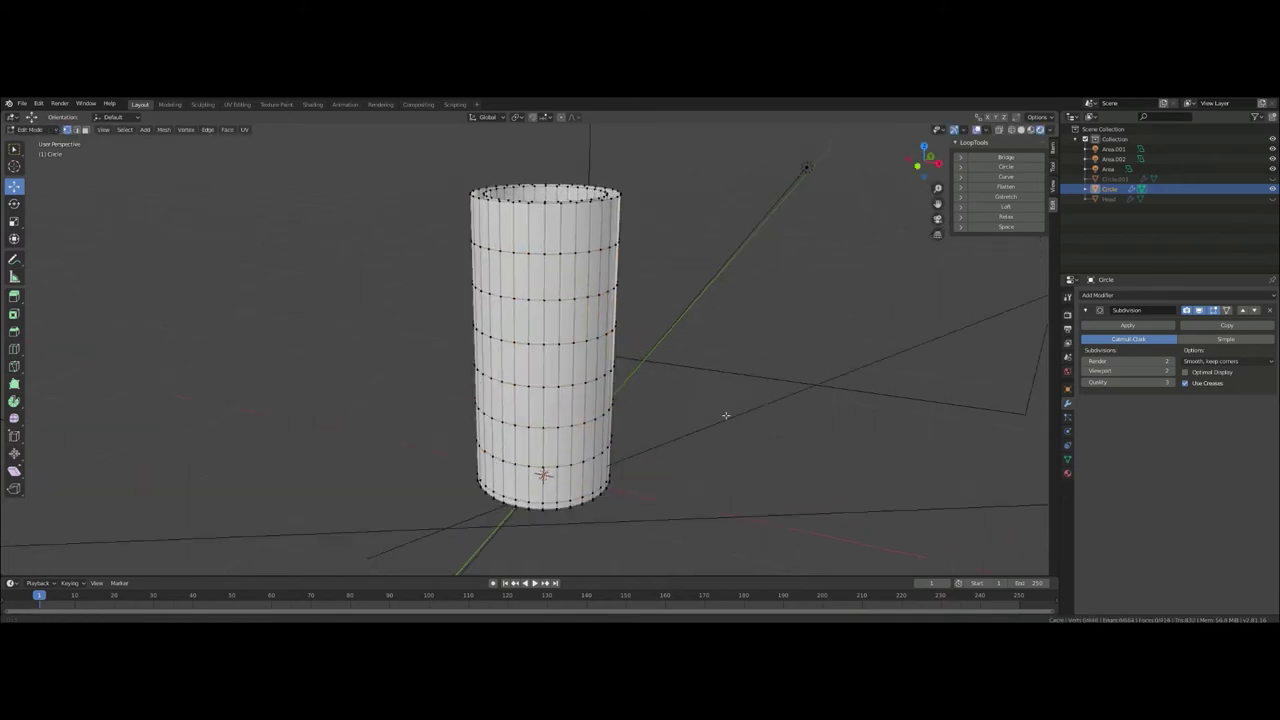
key(KP_1)
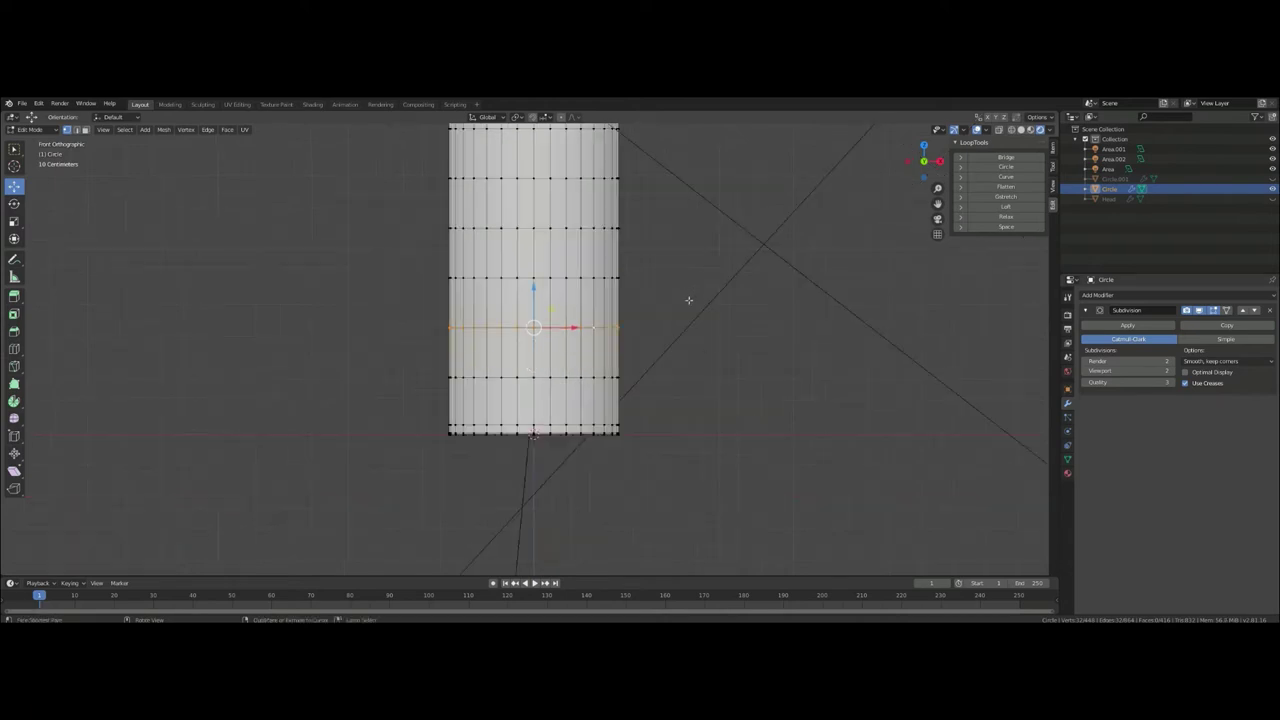
- Slide the new edge loops, then extrude and scale the selected face bands outward into ribs
key(g)
key(g)
mouse_move(689, 392)
middle_down()
mouse_move(718, 440)
mouse_move(662, 414)
middle_up()
key(3)
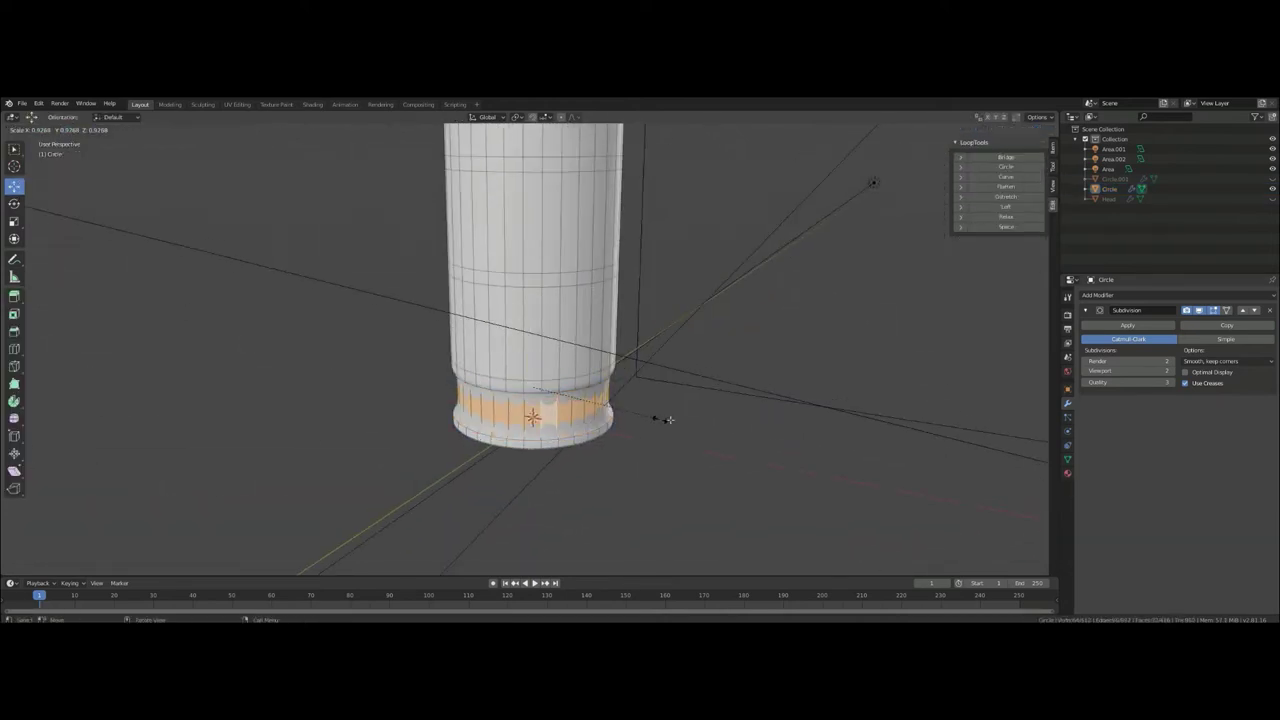
click(661, 419)
middle_drag(560, 249, 684, 389)
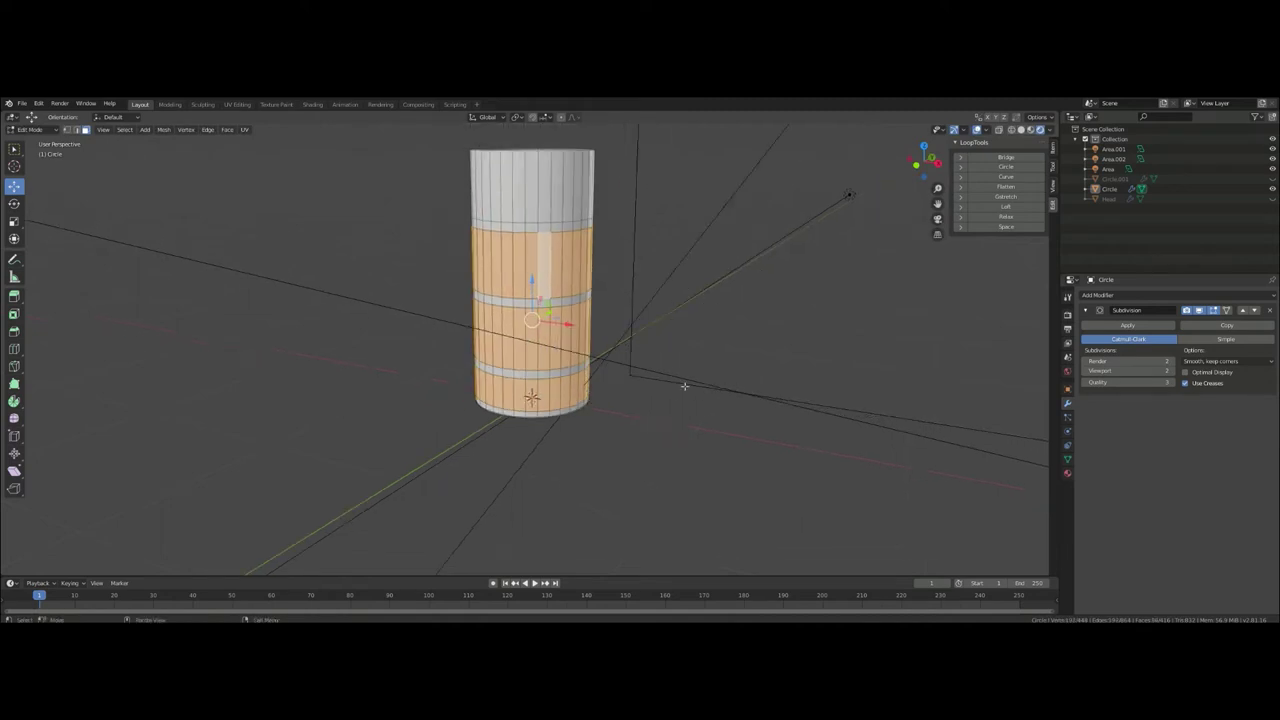
click(652, 346)
mouse_move(652, 346)
middle_down()
mouse_move(703, 379)
mouse_move(782, 370)
middle_up()
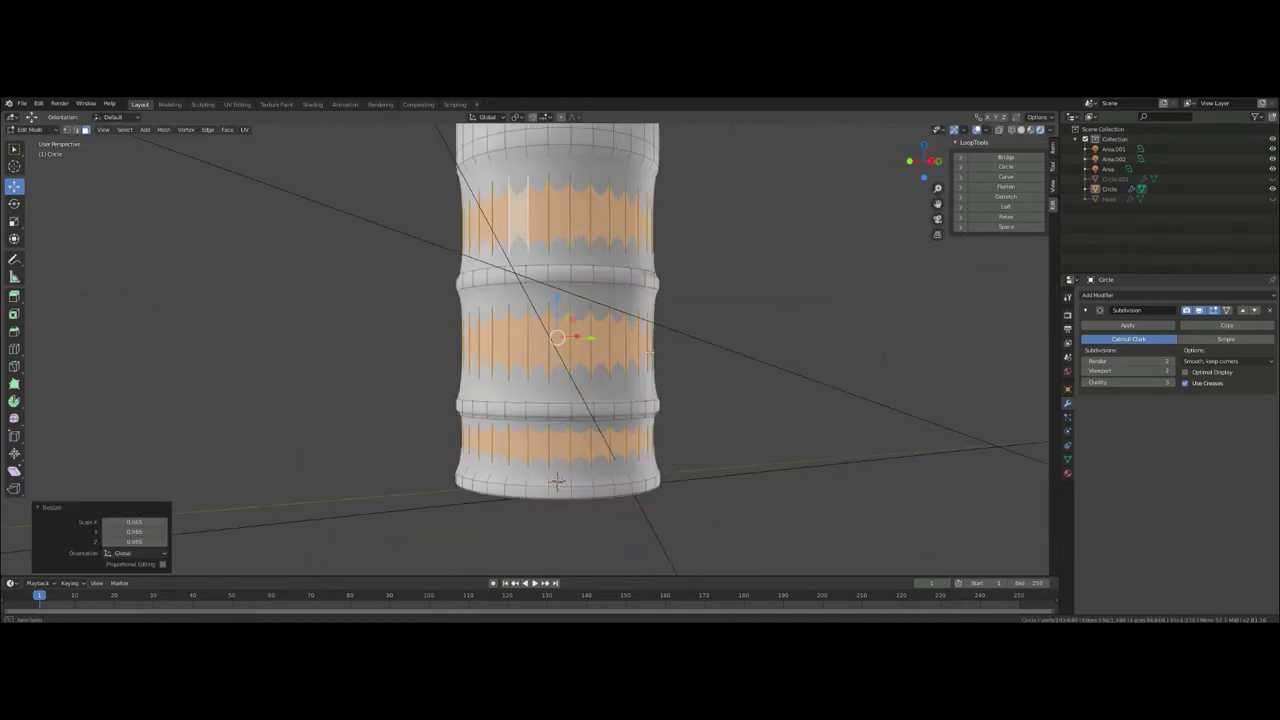
key(e)
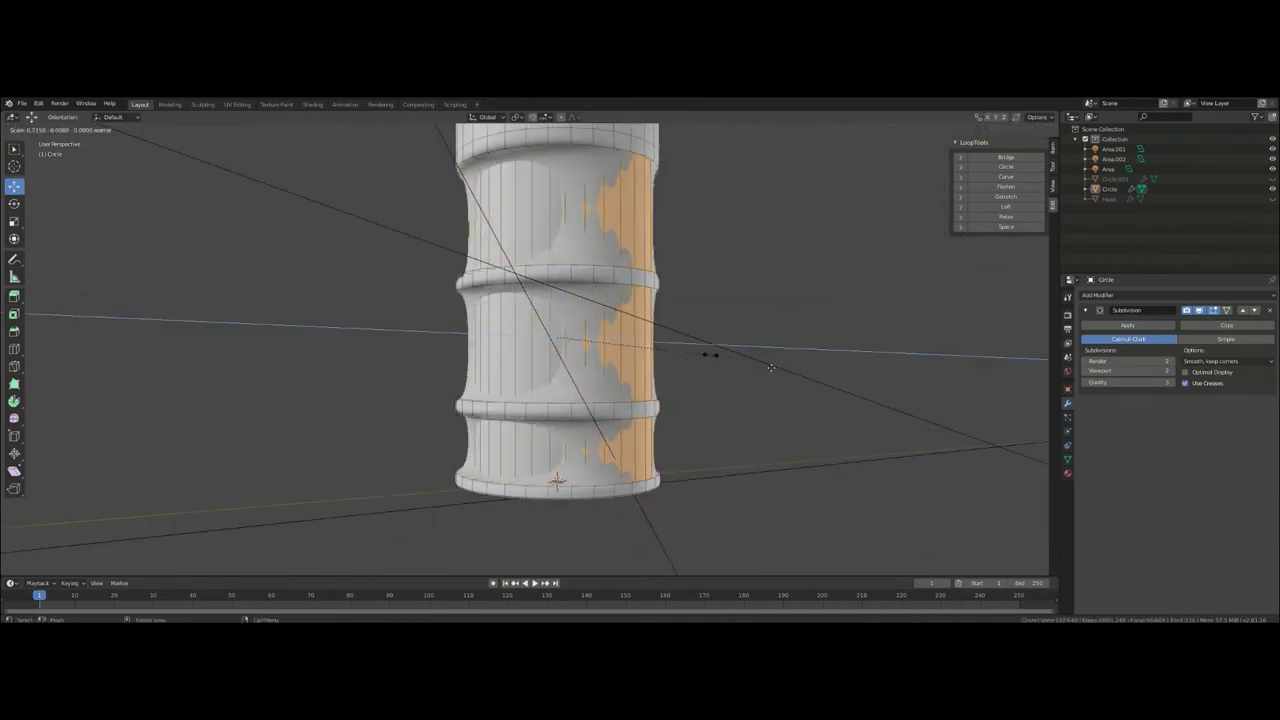
click(771, 367)
- From the top view, extrude the ring inward and turn off see-through display
middle_drag(771, 367, 680, 417)
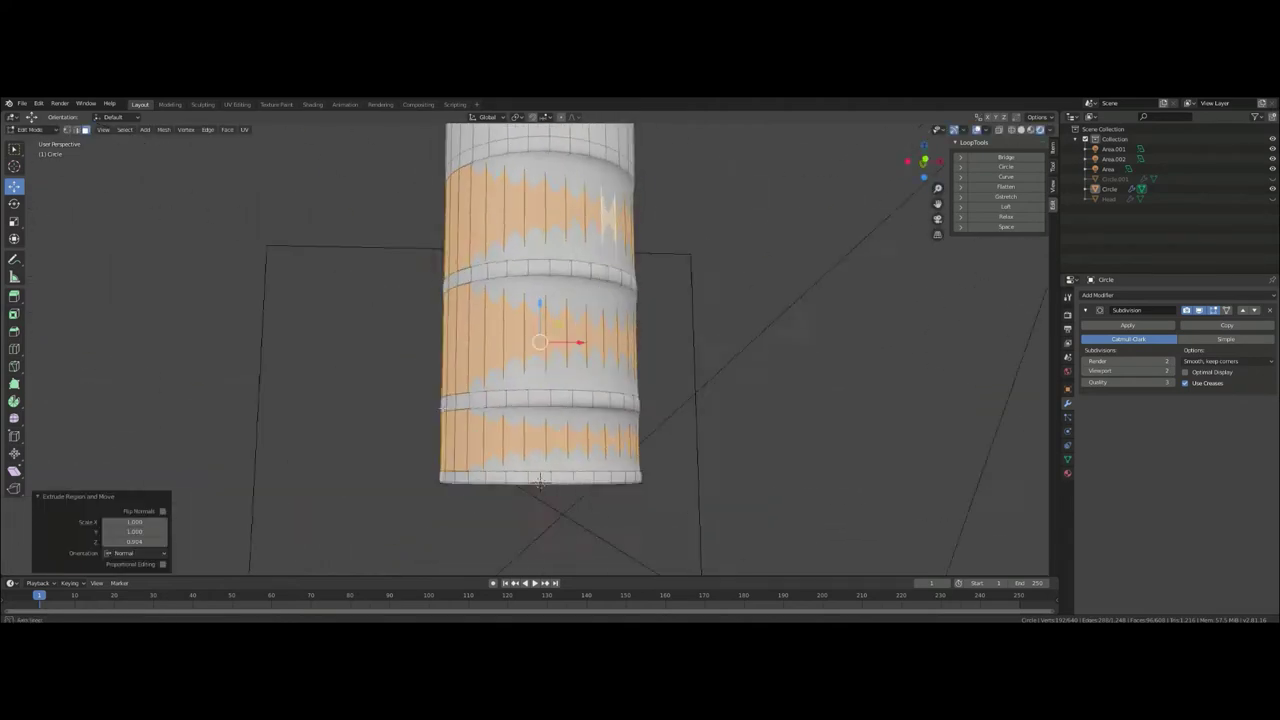
key(KP_7)
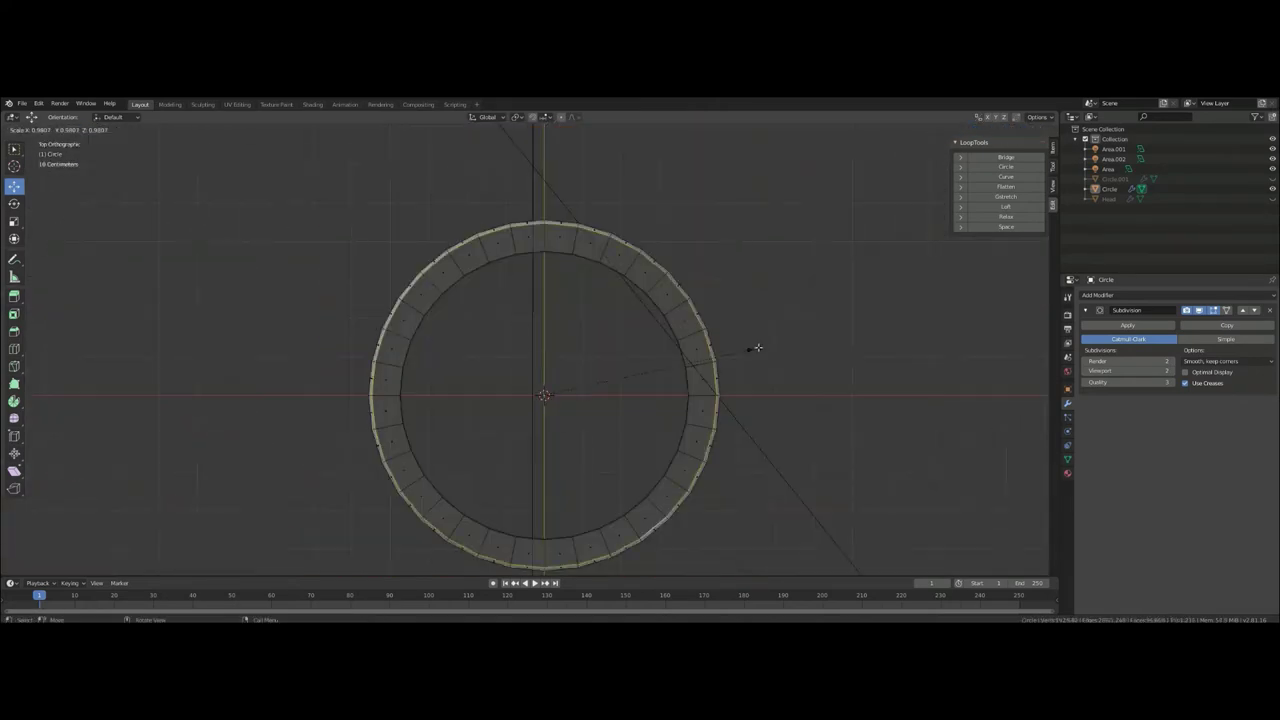
click(754, 349)
middle_drag(754, 349, 745, 384)
scroll(714, 418, down, 4)
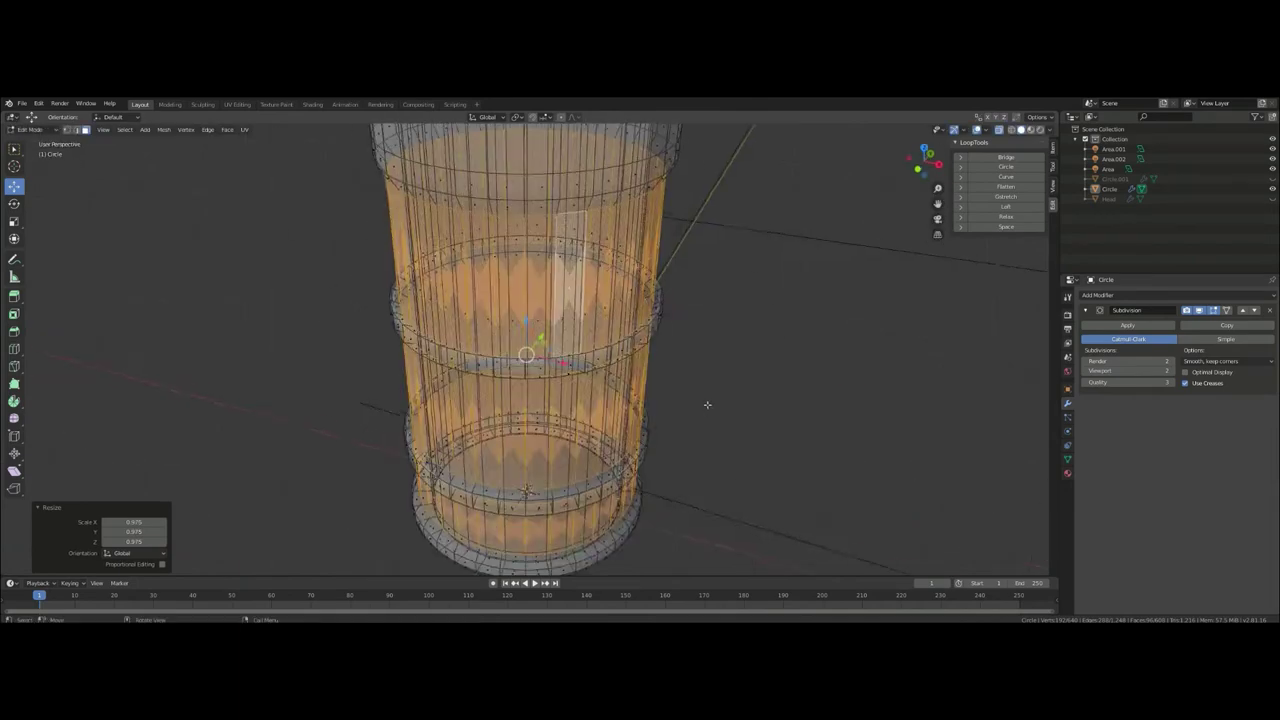
middle_drag(706, 406, 677, 357)
key(alt+z)
key(Tab)
key(Tab)
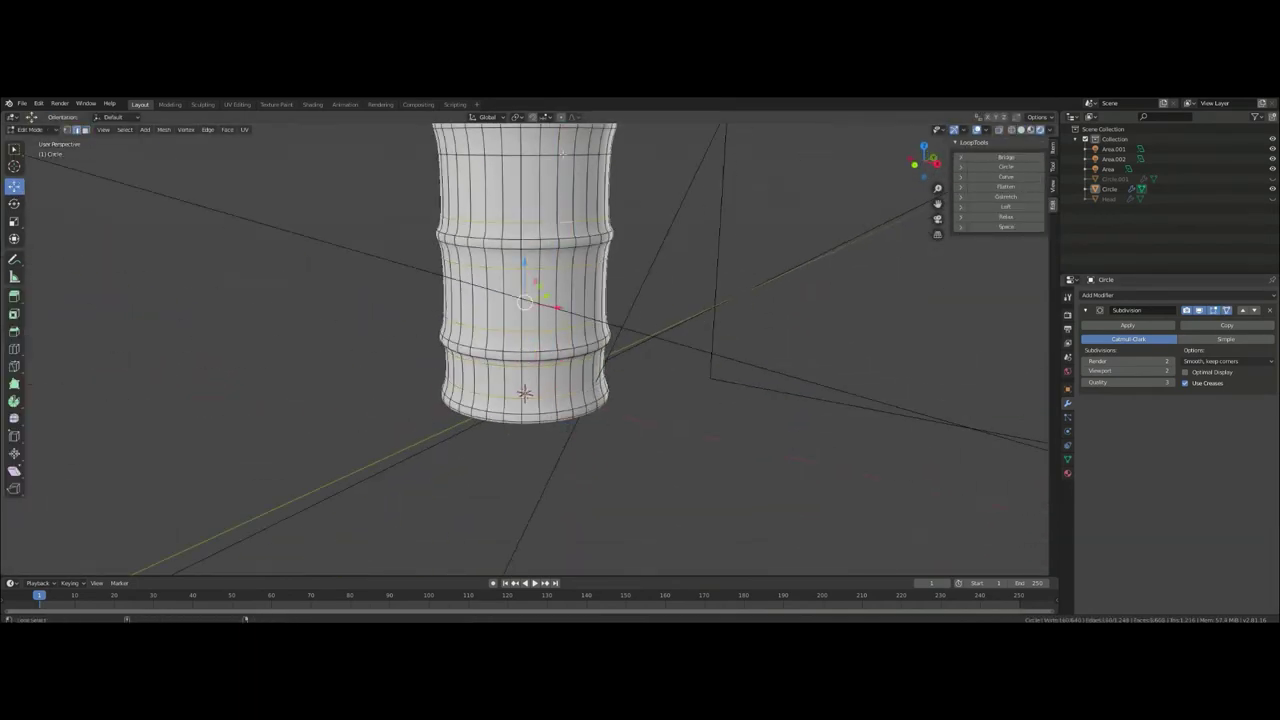
- Crease the rib edges and preview the smoothed cylinder outside Edit Mode
click(636, 344)
key(Tab)
mouse_move(636, 344)
middle_down()
mouse_move(600, 400)
mouse_move(543, 371)
middle_up()
key(Tab)
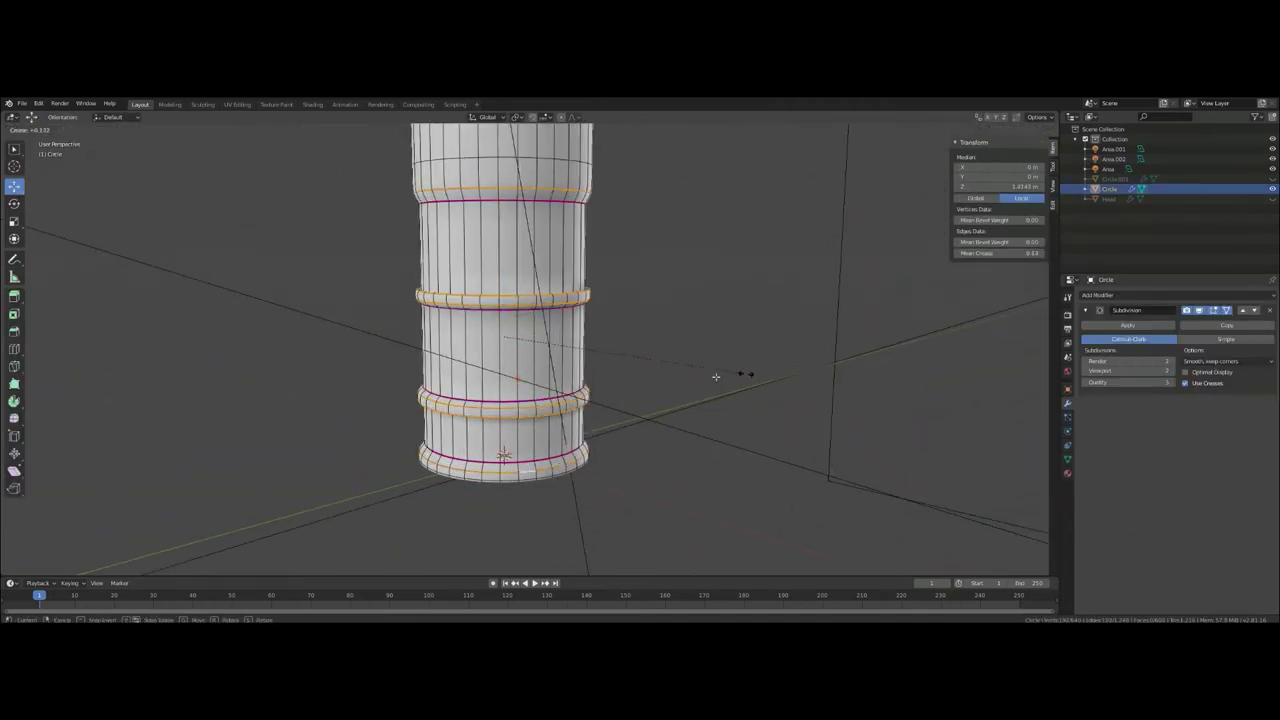
key(Tab)
middle_drag(715, 377, 622, 394)
key(Tab)
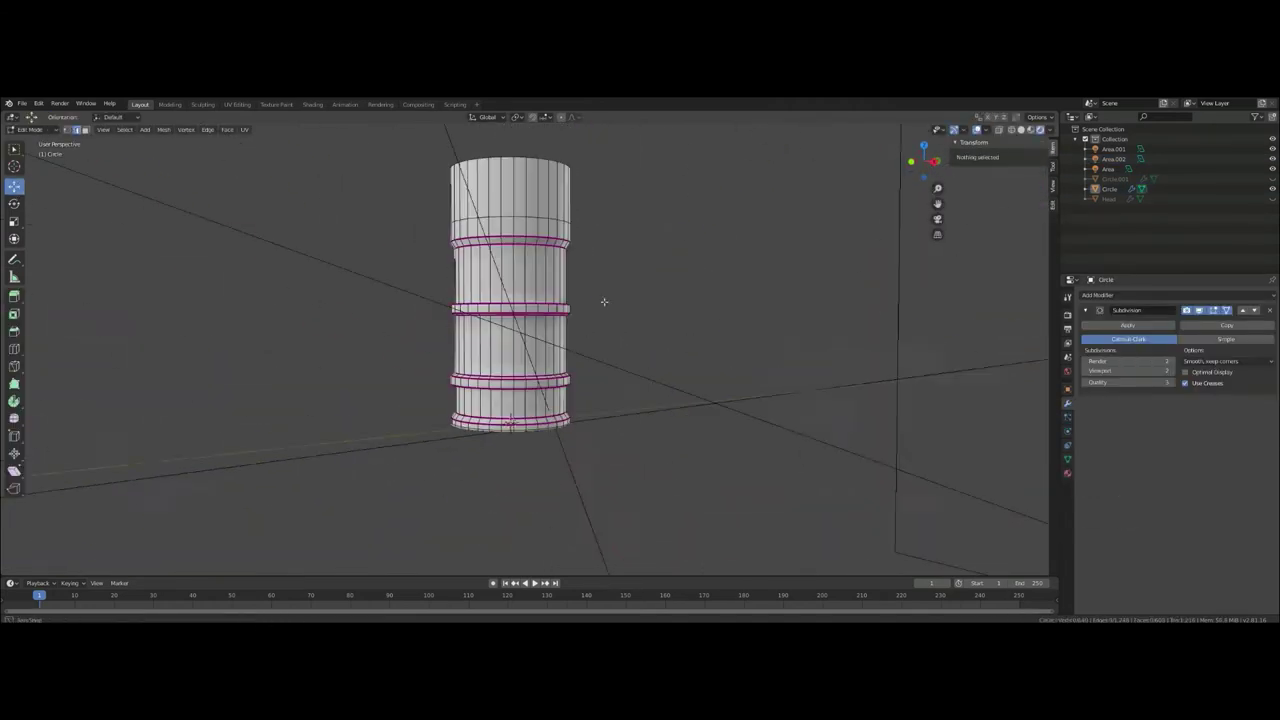
- Move an edge loop along Z in front view and crease the bottom rim edges
scroll(666, 274, up, 2)
scroll(553, 343, up, 3)
click(553, 343)
key(KP_1)
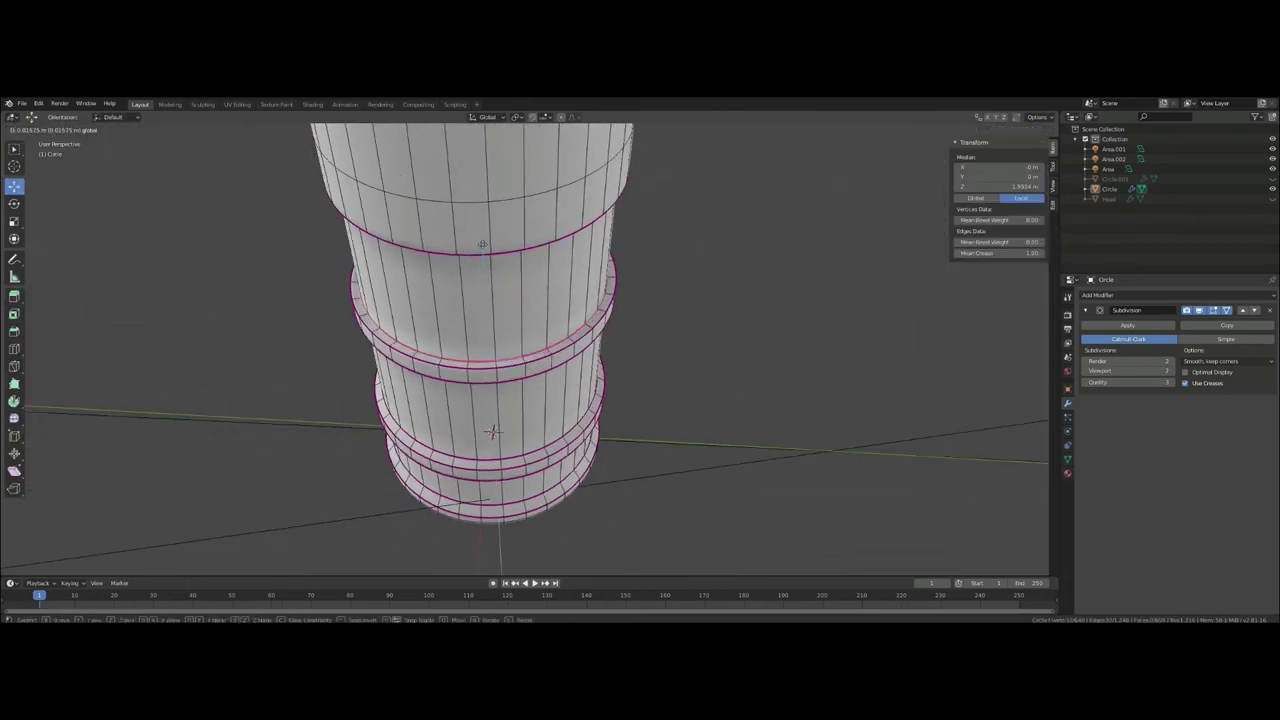
key(g)
key(z)
click(515, 357)
mouse_move(515, 357)
middle_down()
mouse_move(580, 397)
mouse_move(600, 320)
middle_up()
key(Tab)
key(Tab)
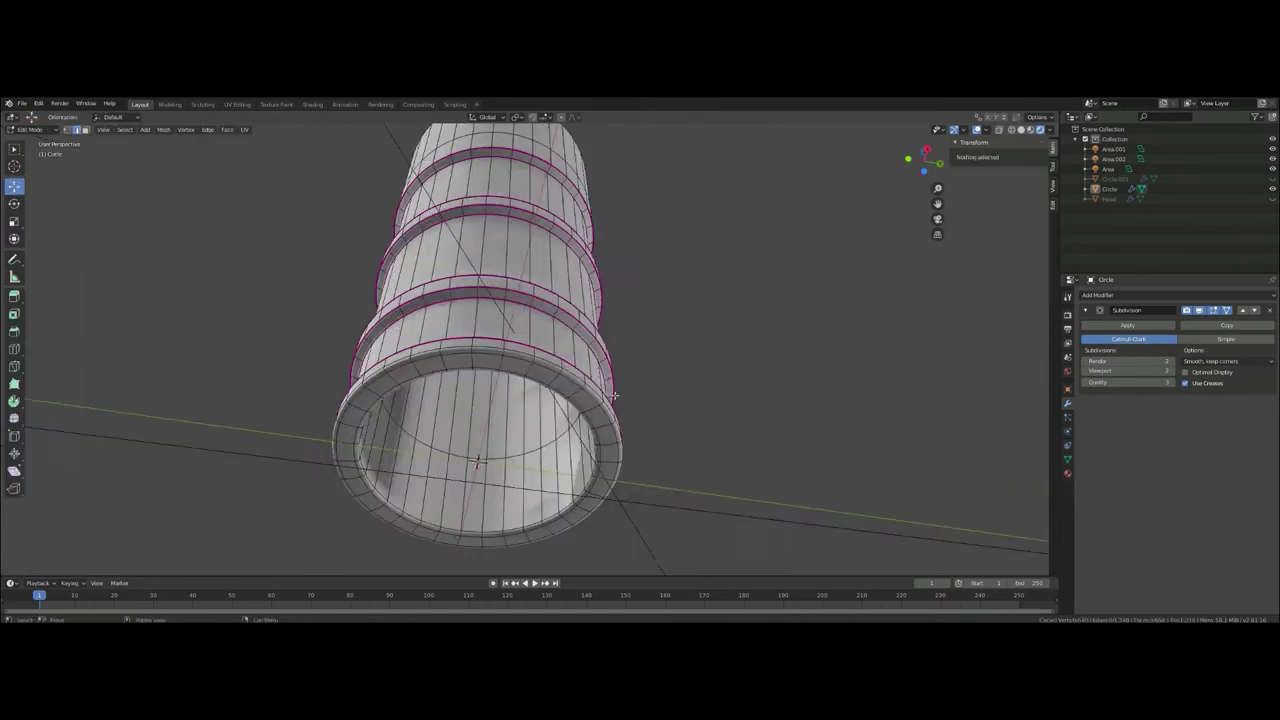
key(shift+e)
scroll(830, 449, down, 5)
- Check the ribbed cylinder's material and Subdivision modifier settings from the front view
key(Tab)
click(1067, 473)
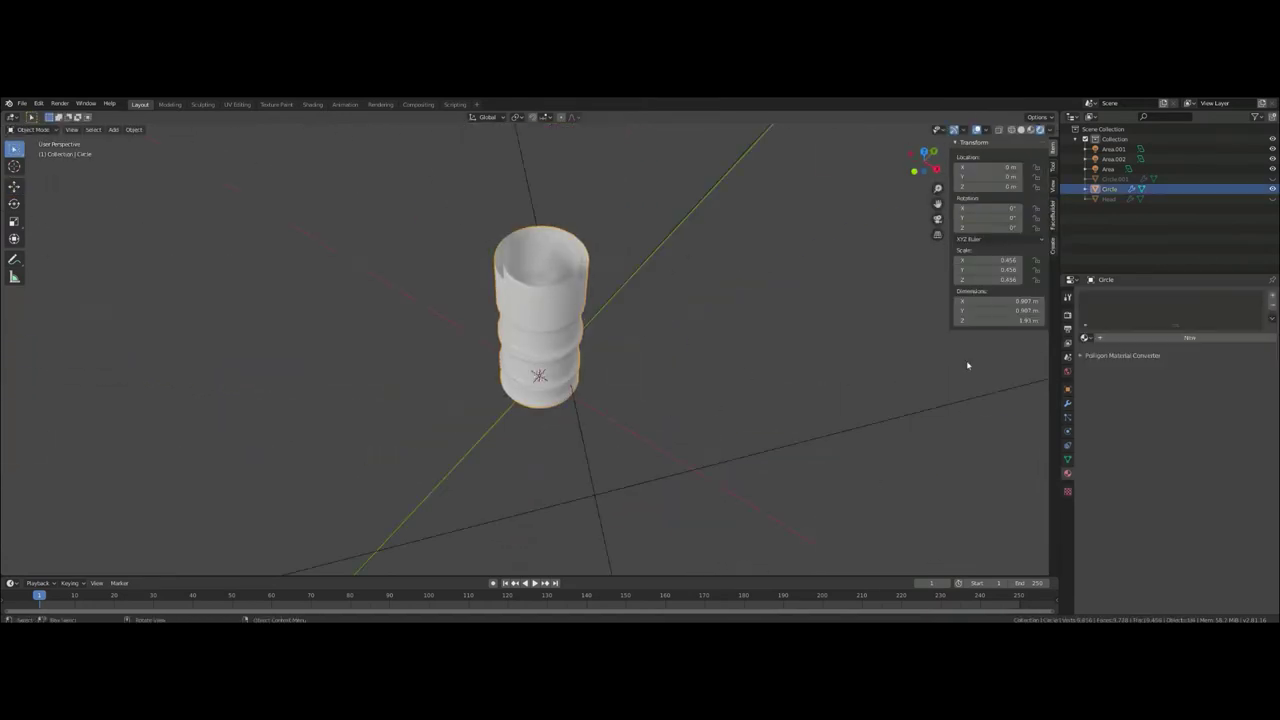
middle_drag(966, 363, 600, 317)
key(Tab)
mouse_move(679, 313)
middle_down()
mouse_move(677, 374)
mouse_move(651, 383)
mouse_move(711, 257)
mouse_move(680, 380)
middle_up()
key(KP_1)
scroll(633, 454, down, 3)
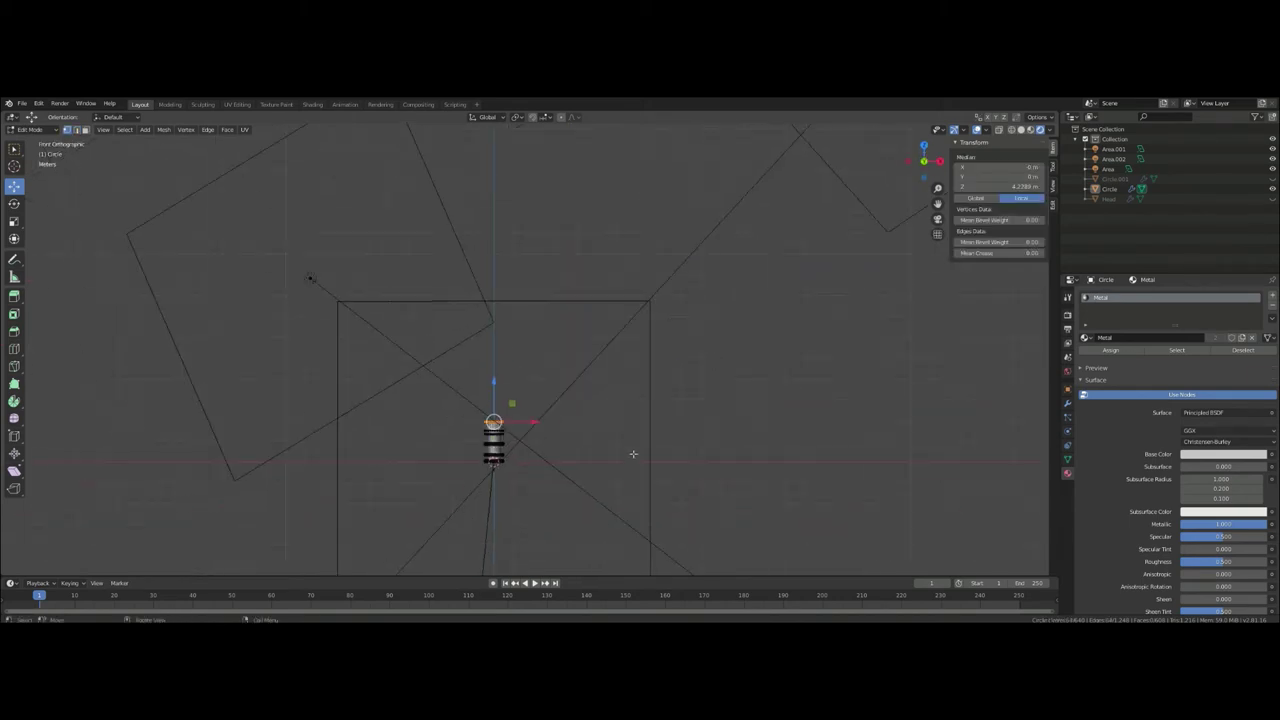
click(1067, 403)
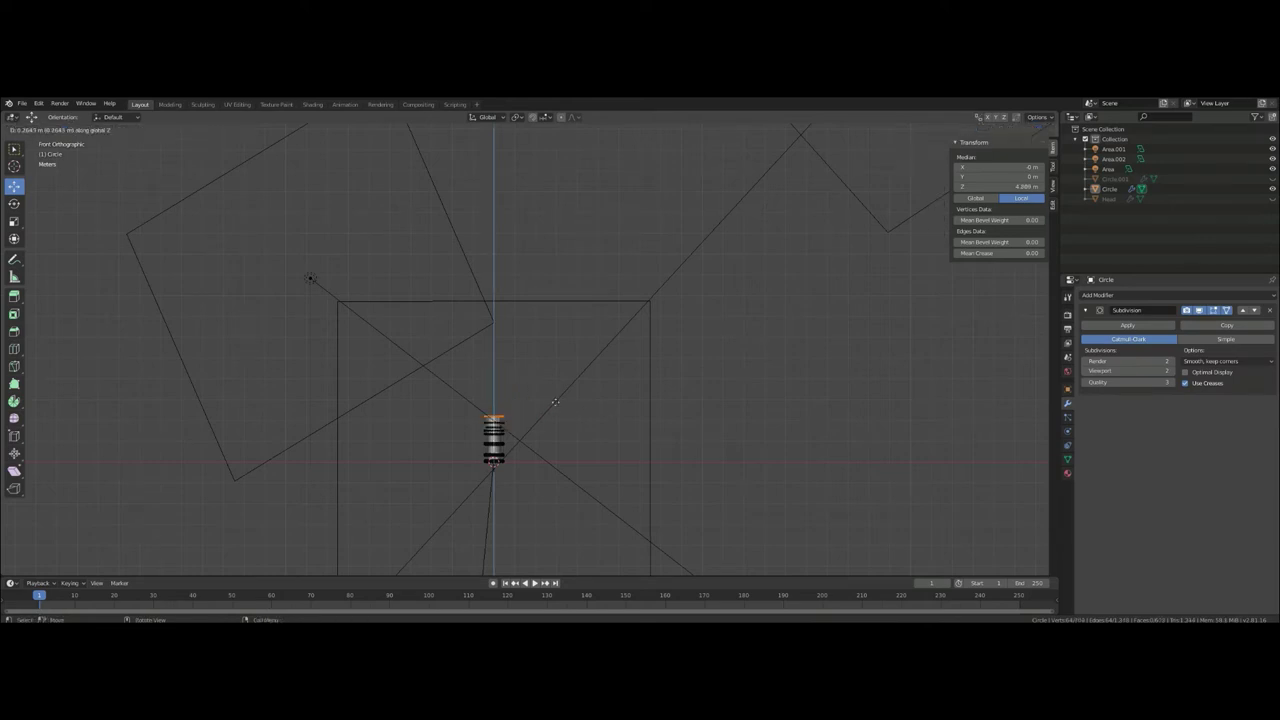
scroll(555, 402, up, 2)
- Extrude the top ring upward and over to the right, deleting the overly long segment
ctrl+right_click(473, 311)
ctrl+right_click(715, 282)
scroll(783, 430, down, 3)
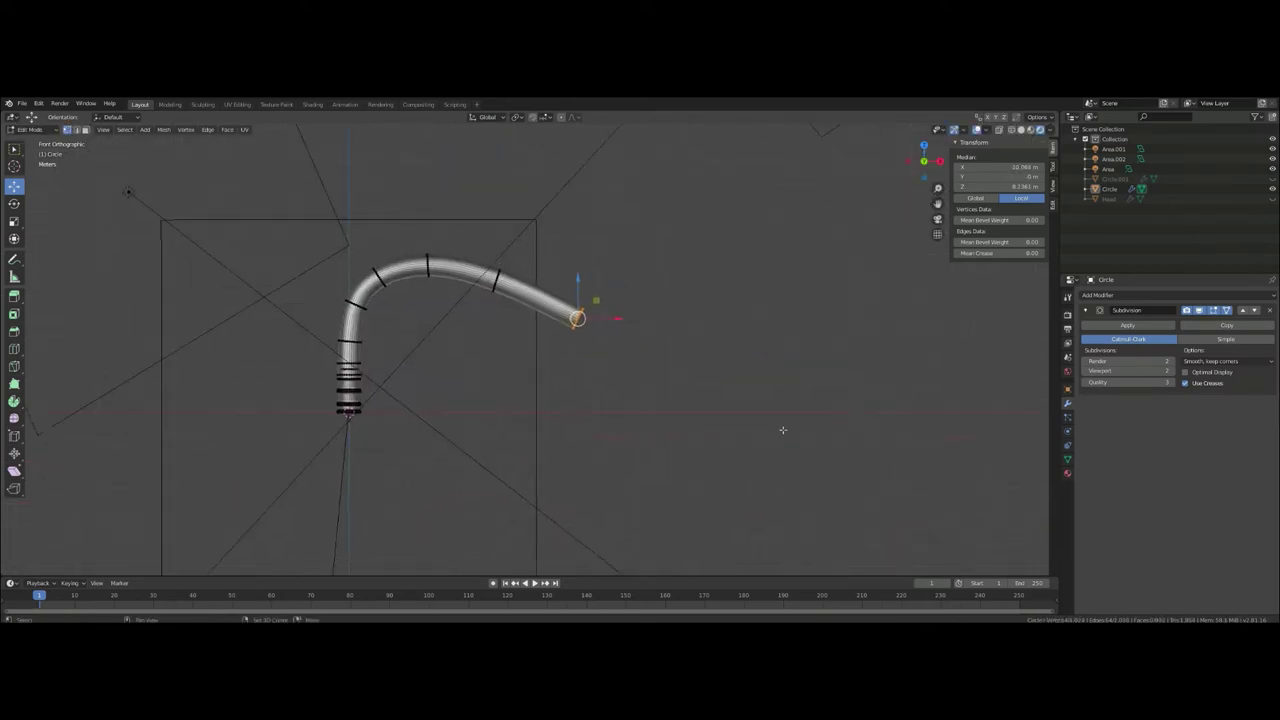
scroll(830, 455, down, 3)
scroll(799, 394, up, 1)
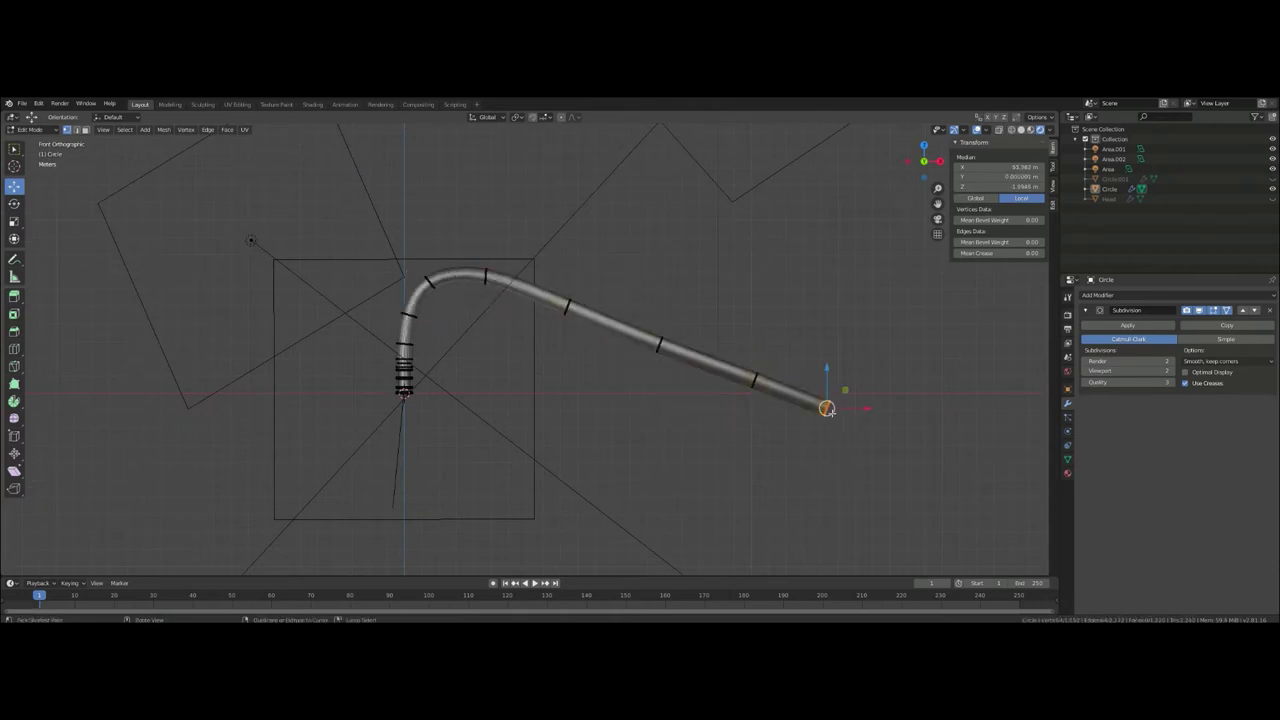
scroll(798, 419, down, 3)
click(798, 420)
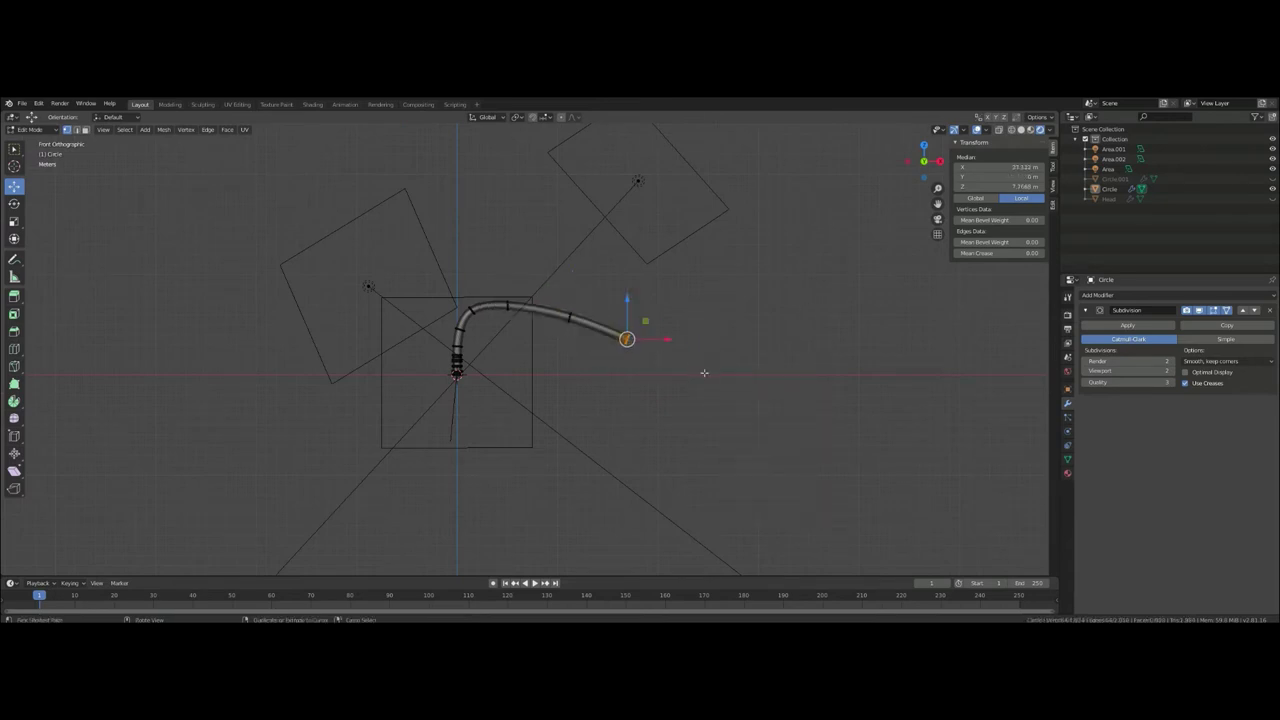
scroll(866, 432, up, 2)
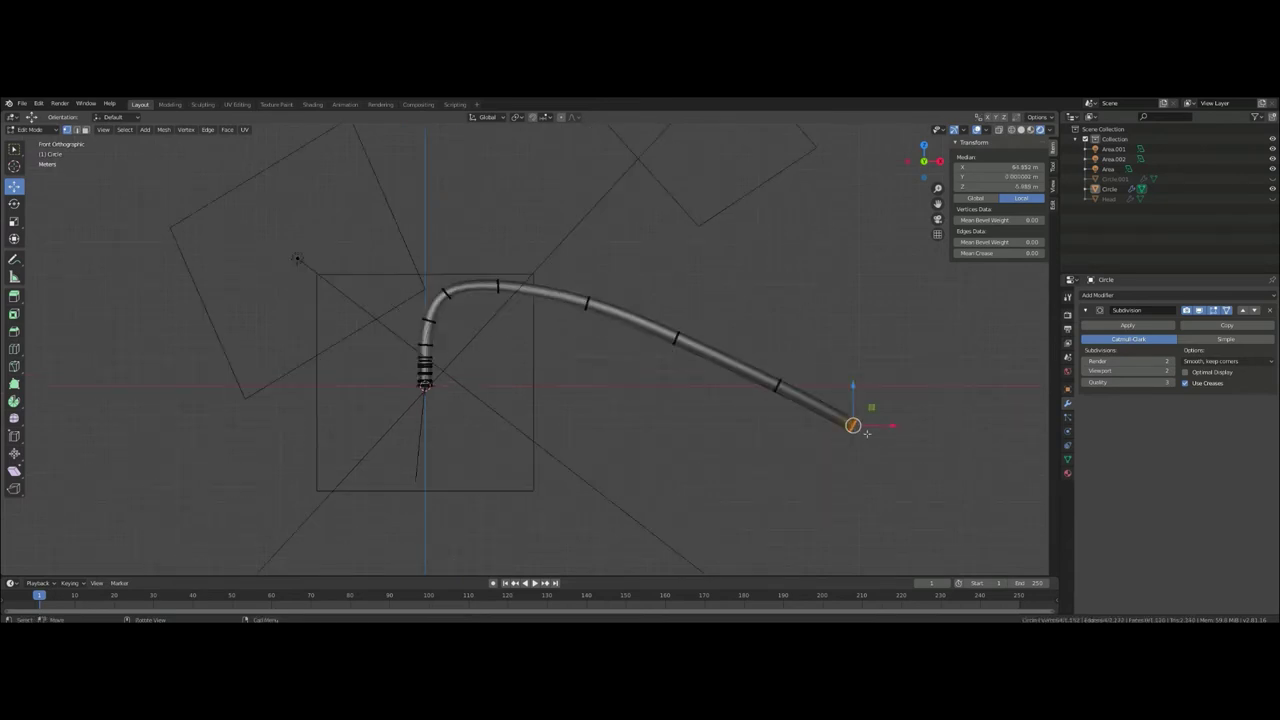
- Move the tube end sideways from above and bridge the open edge loops
key(KP_7)
key(alt+a)
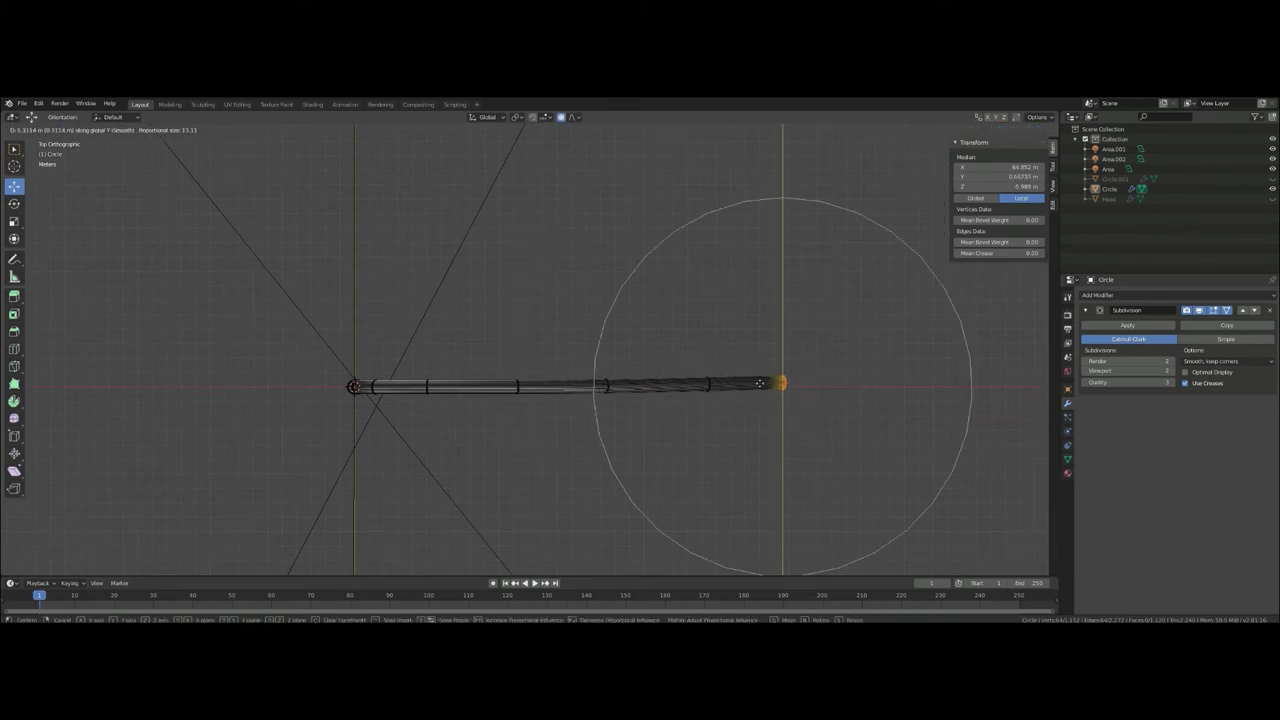
click(761, 375)
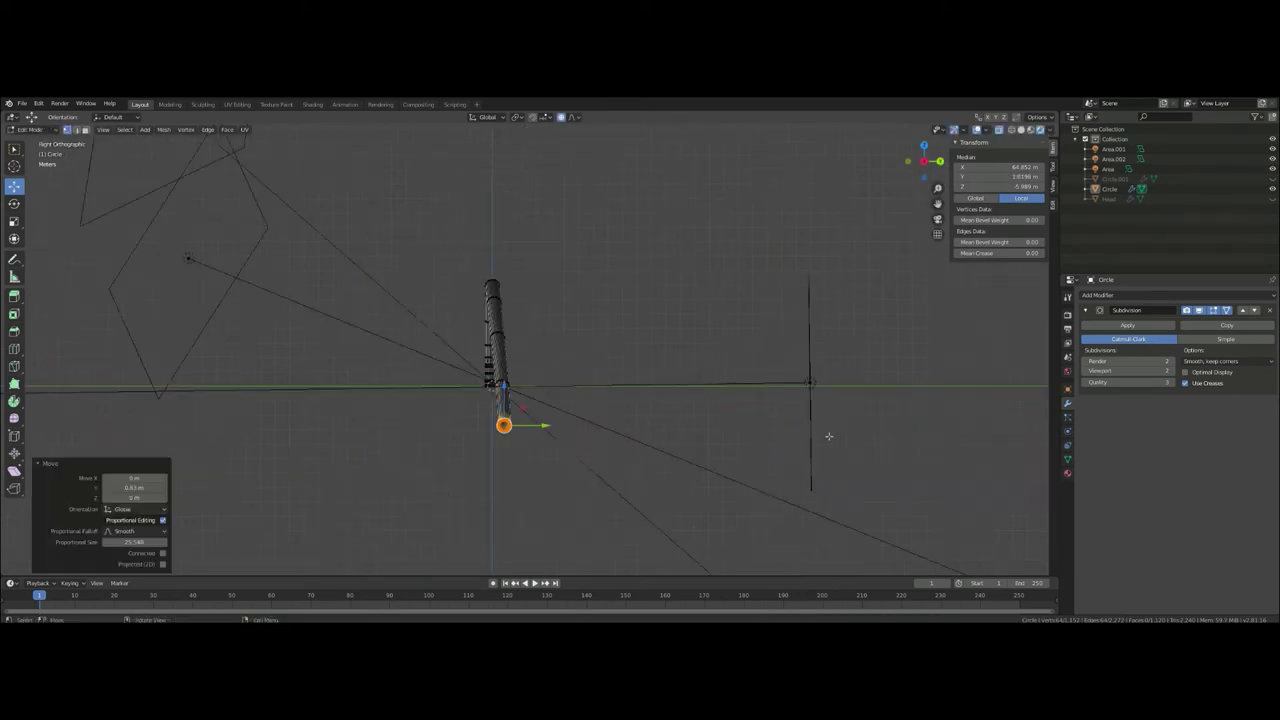
mouse_move(761, 375)
middle_down()
mouse_move(705, 352)
mouse_move(650, 400)
mouse_move(560, 400)
mouse_move(523, 120)
mouse_move(560, 300)
middle_up()
click(207, 130)
click(249, 162)
- Select the tube's end edge loop, then return to Object Mode with the tube selected
alt+click(575, 345)
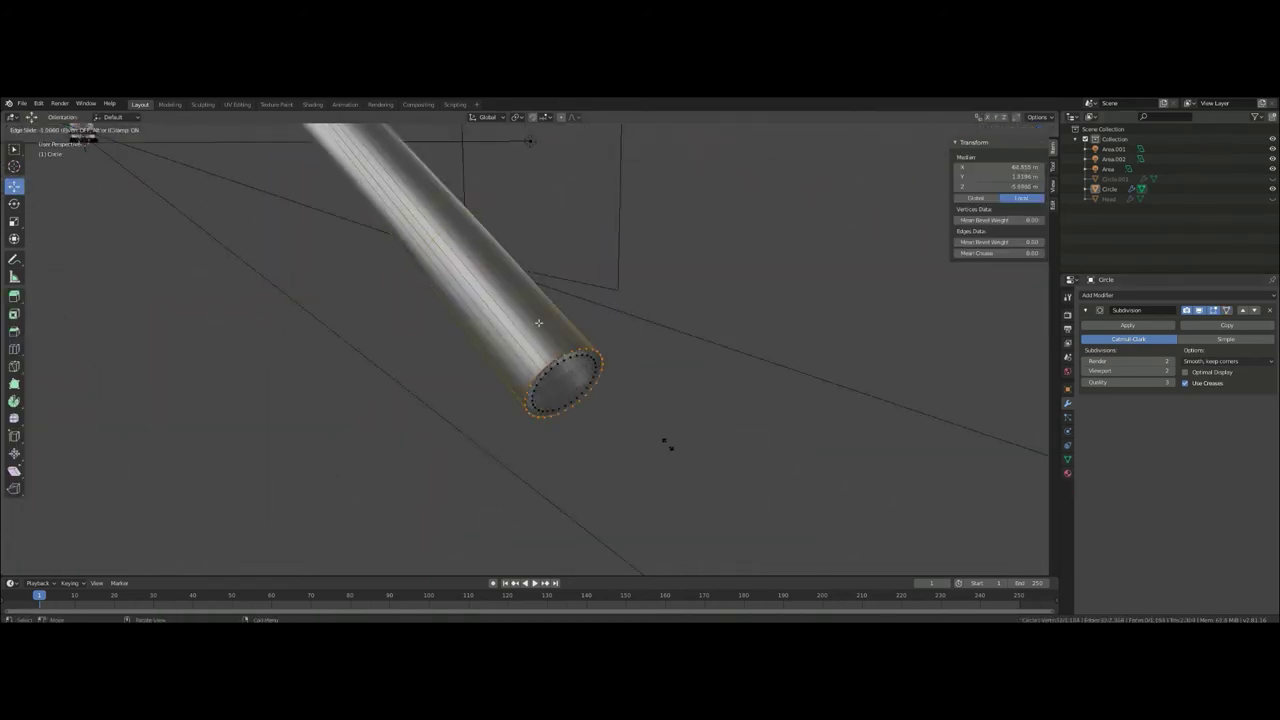
mouse_move(669, 443)
middle_down()
mouse_move(603, 414)
mouse_move(409, 449)
mouse_move(514, 349)
middle_up()
key(Tab)
scroll(131, 434, up, 3)
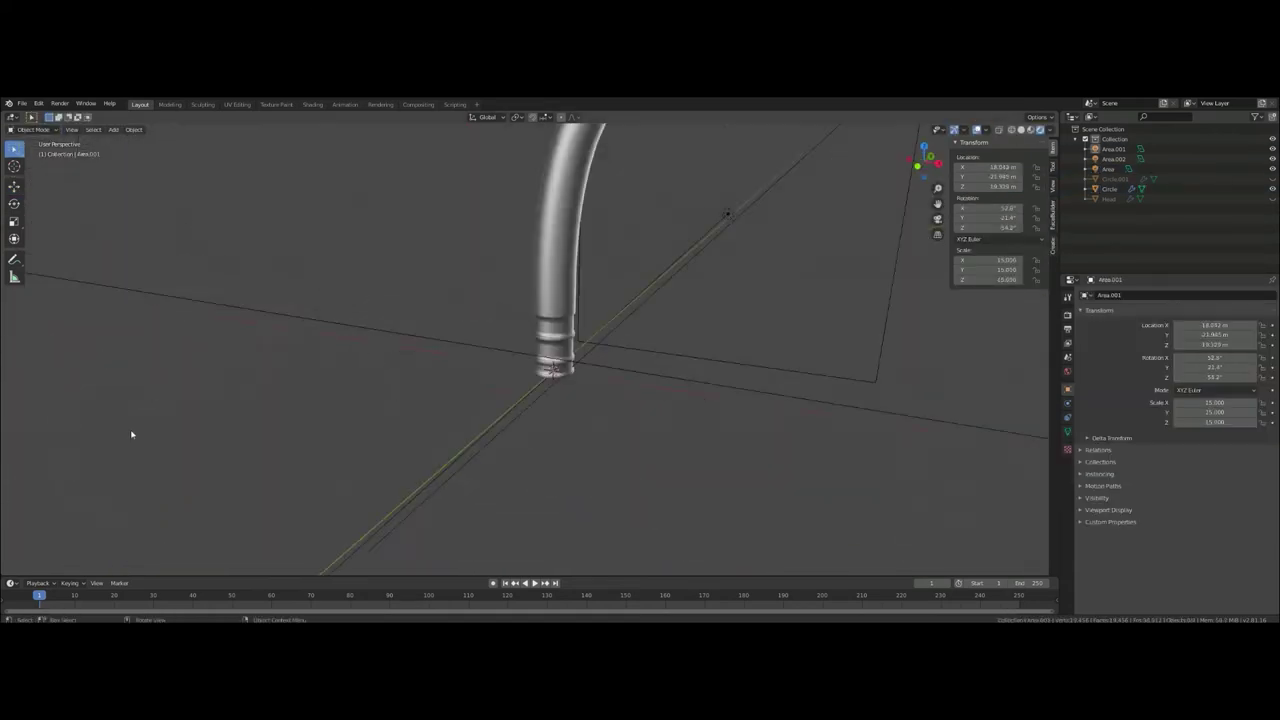
click(943, 366)
scroll(666, 437, down, 3)
scroll(705, 421, up, 4)
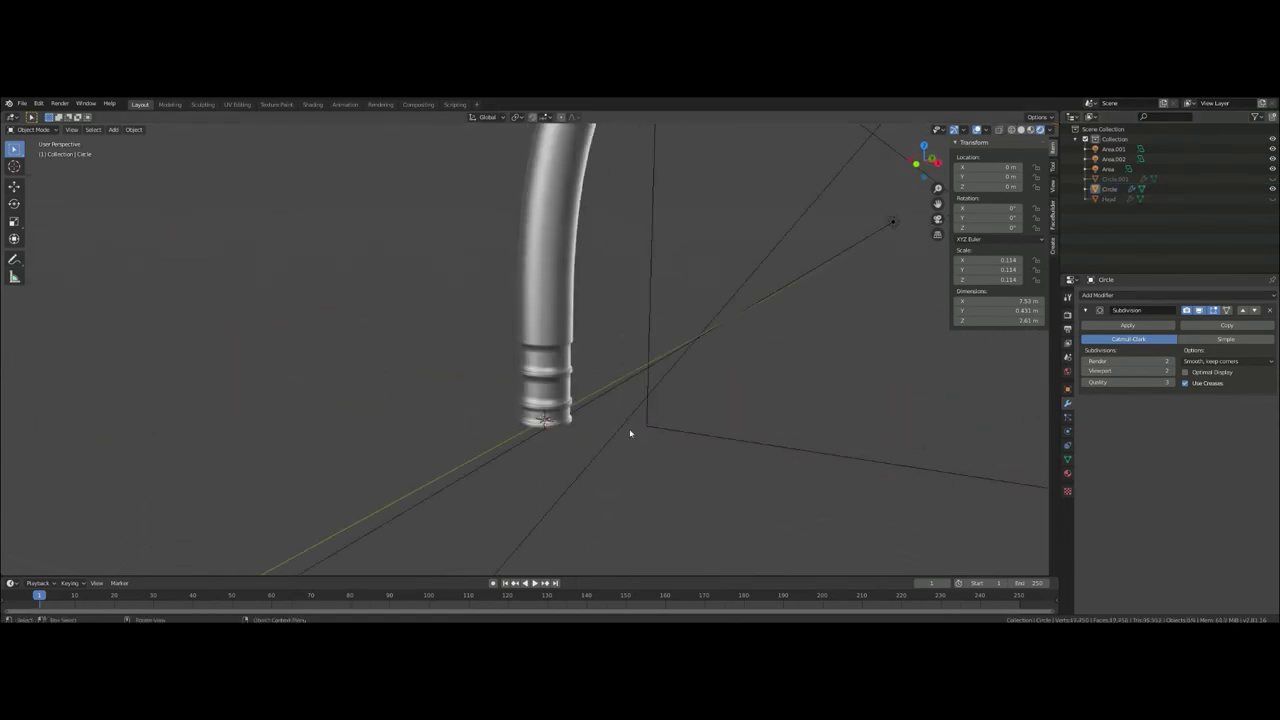
- Add a small mesh circle at the tube's end and extrude its edge
key(shift+a)
click(610, 464)
key(s)
click(589, 443)
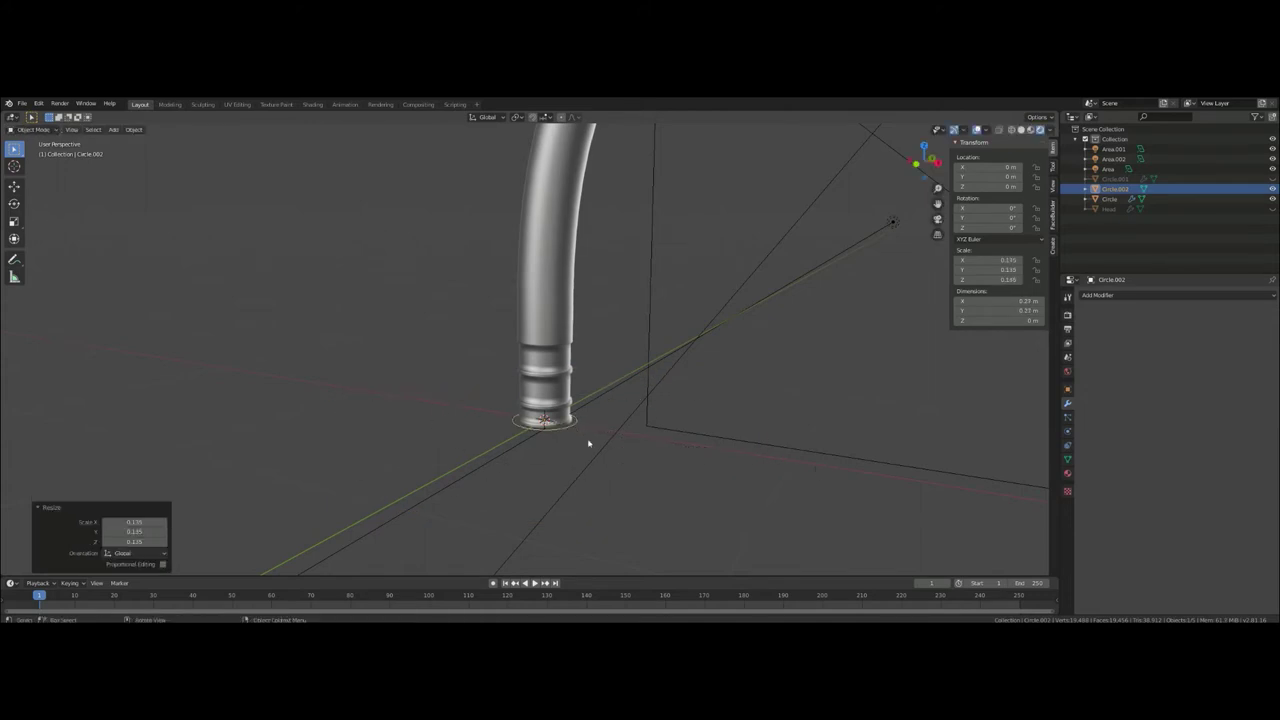
key(KP_Decimal)
mouse_move(746, 368)
middle_down()
mouse_move(720, 431)
mouse_move(753, 417)
middle_up()
key(Tab)
key(e)
click(771, 417)
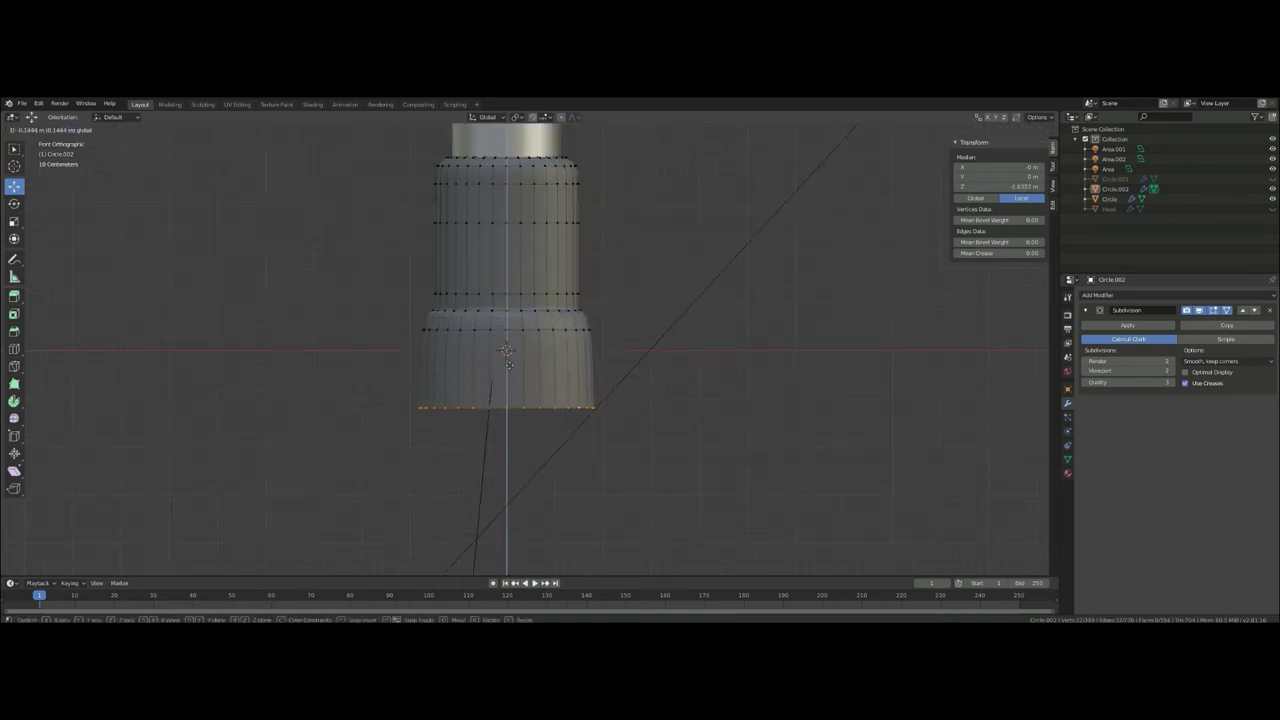
- Lower the tube's end loop, extrude it, and bridge the edge loops to close the rim
click(515, 396)
scroll(642, 374, down, 3)
middle_drag(590, 412, 635, 355)
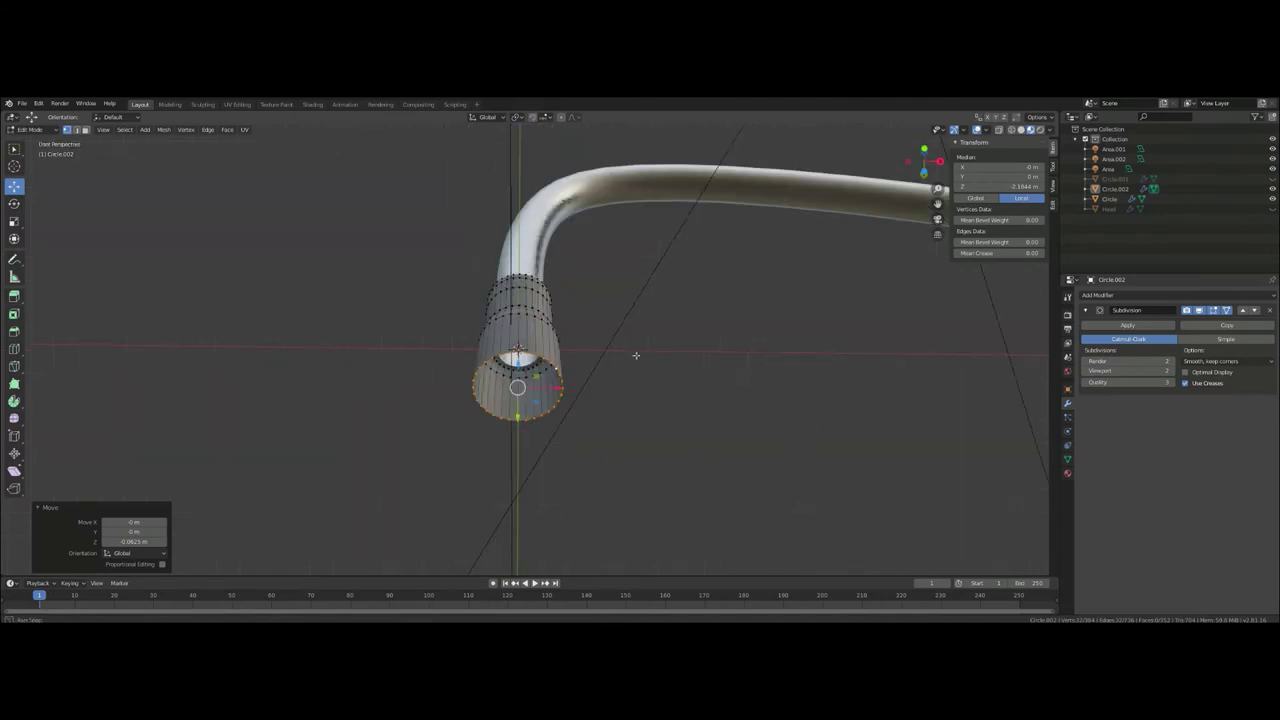
middle_drag(605, 396, 450, 300)
scroll(520, 335, up, 5)
key(e)
right_click(511, 323)
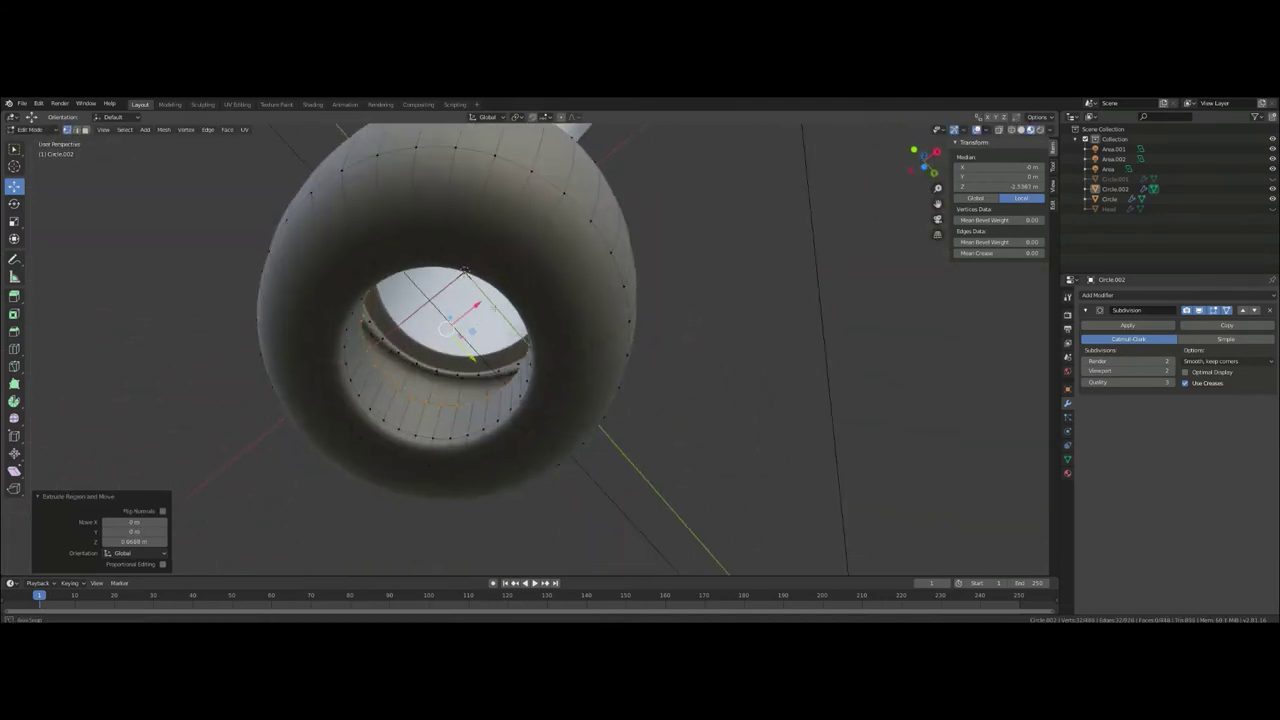
click(207, 129)
- Resize a ring of the cap and edge-slide a loop to bulge its shape
click(227, 162)
scroll(450, 300, down, 5)
key(KP_1)
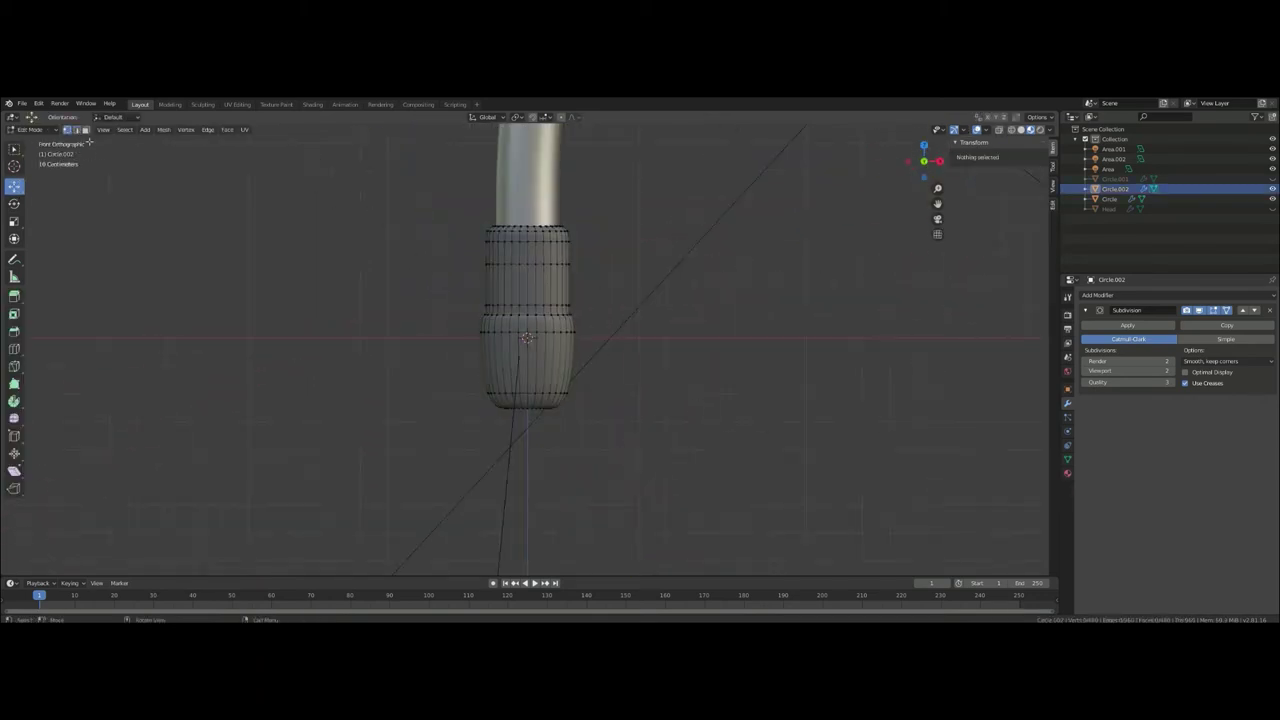
alt+click(552, 363)
key(s)
click(533, 243)
shift+middle_drag(533, 243, 543, 278)
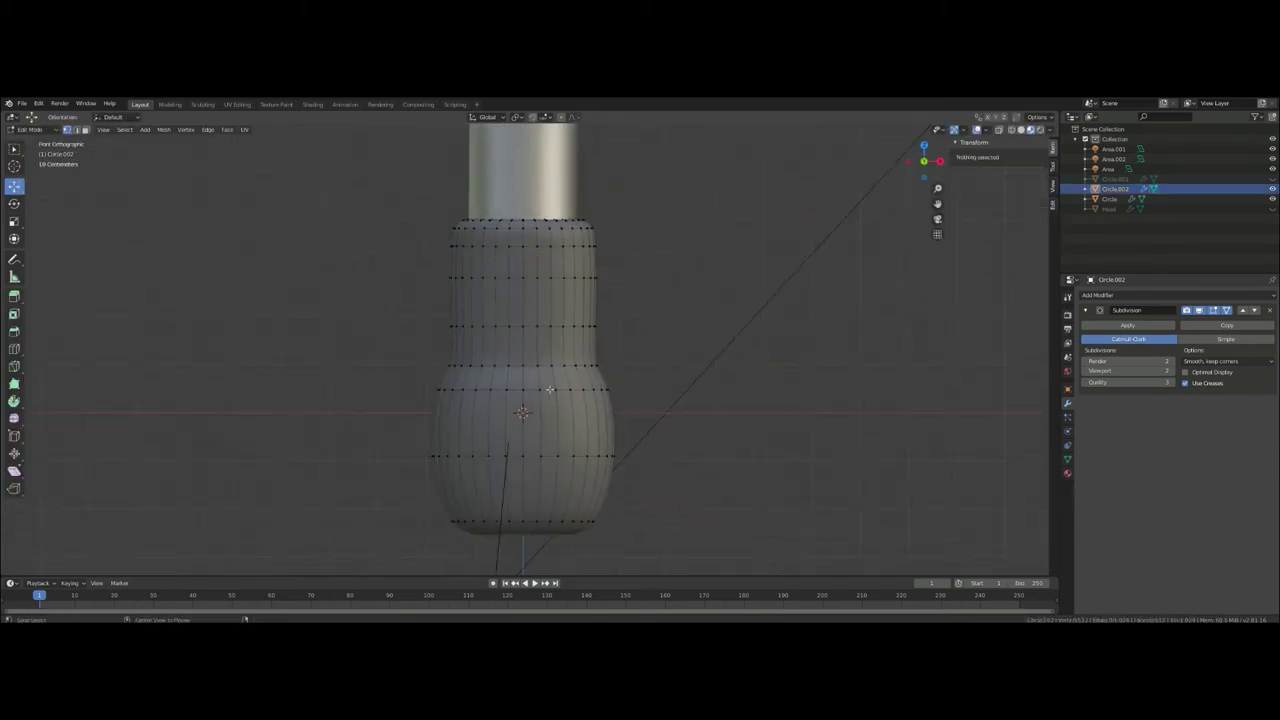
- Widen the cap's middle ring from the front view and inspect the smoothed result
key(Tab)
middle_drag(645, 363, 651, 413)
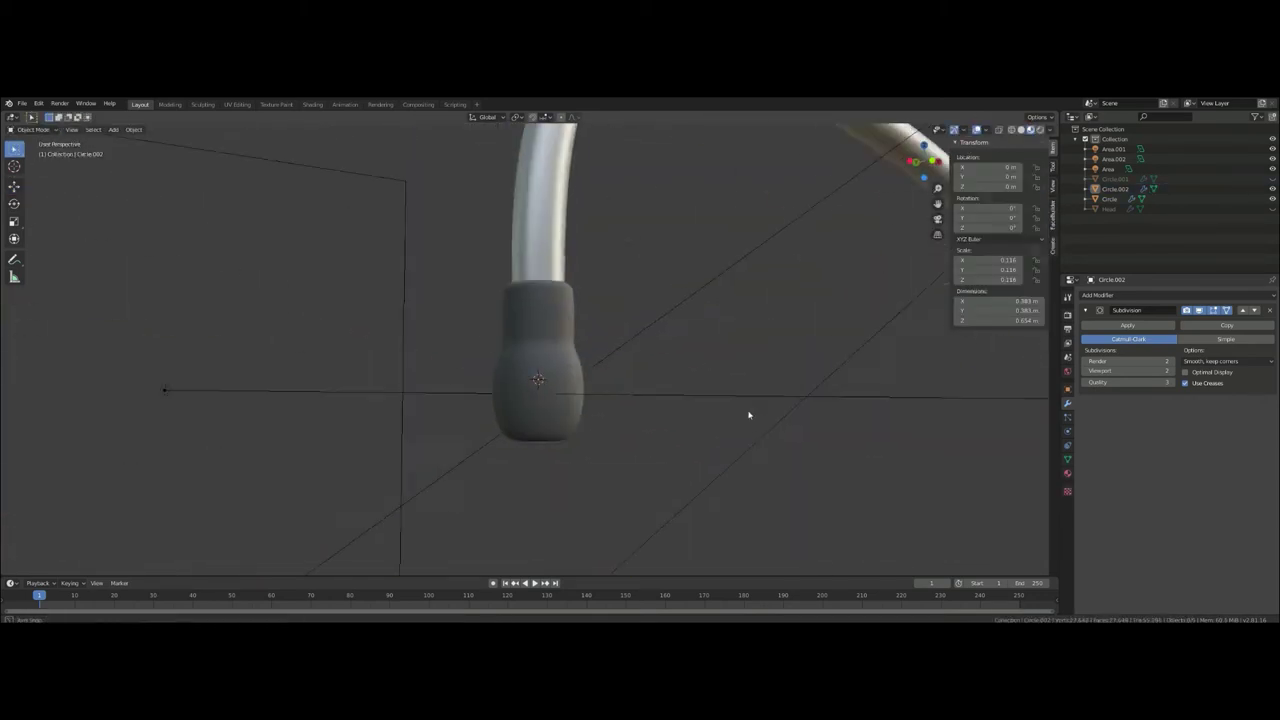
key(Tab)
scroll(700, 420, up, 3)
key(KP_1)
scroll(610, 430, up, 2)
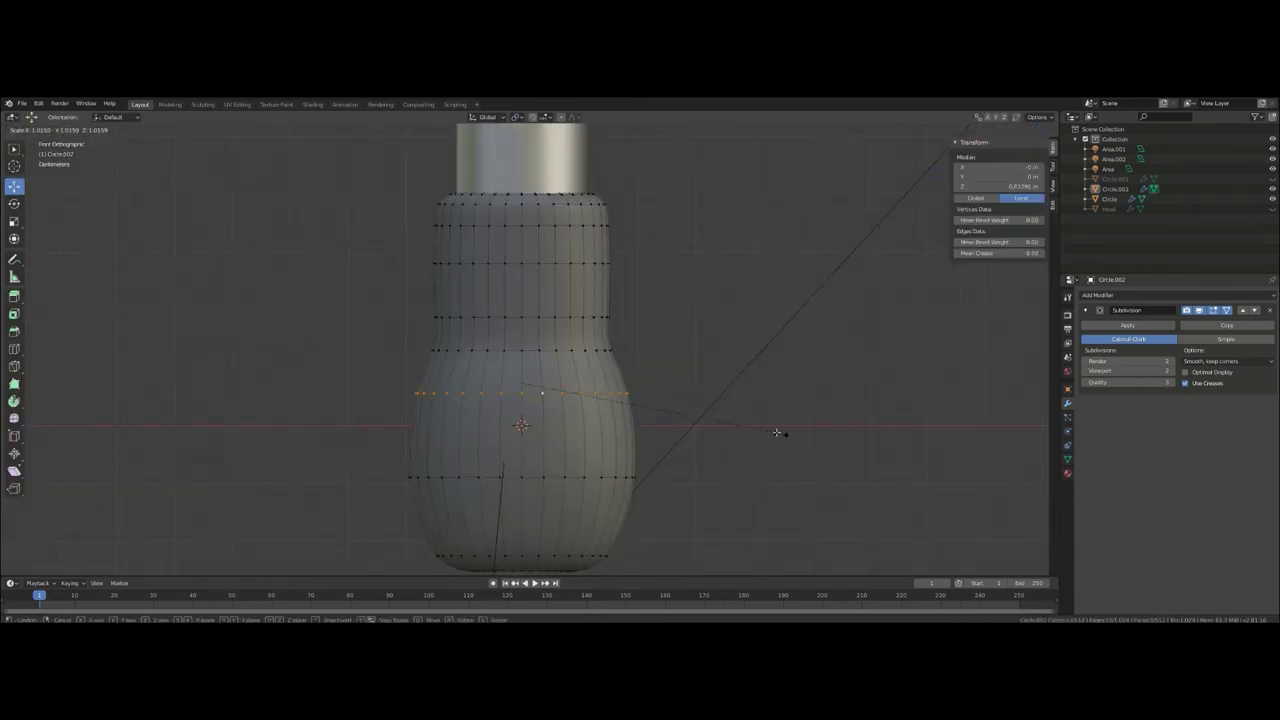
click(777, 433)
key(Tab)
mouse_move(763, 500)
middle_down()
mouse_move(689, 351)
mouse_move(669, 420)
middle_up()
scroll(566, 453, up, 3)
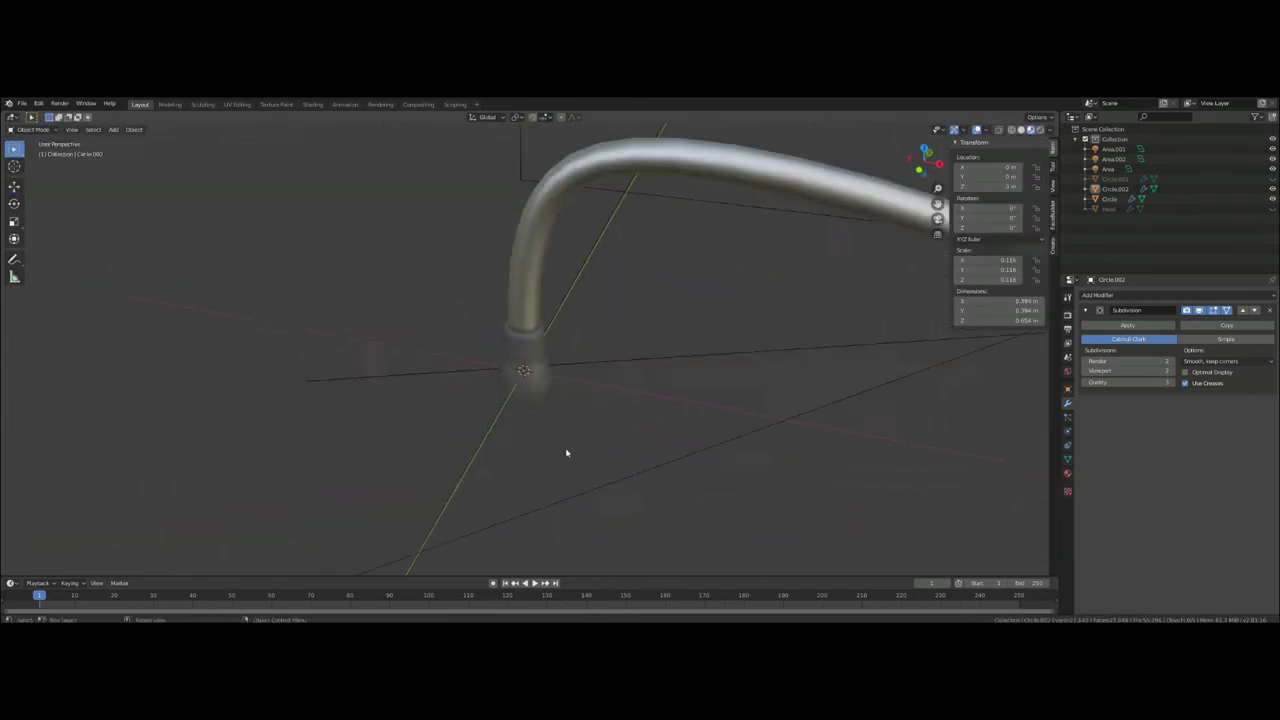
mouse_move(566, 453)
middle_down()
mouse_move(577, 374)
mouse_move(613, 382)
mouse_move(574, 477)
middle_up()
- Select the earpiece cap and metal tube and join them into one object
click(631, 377)
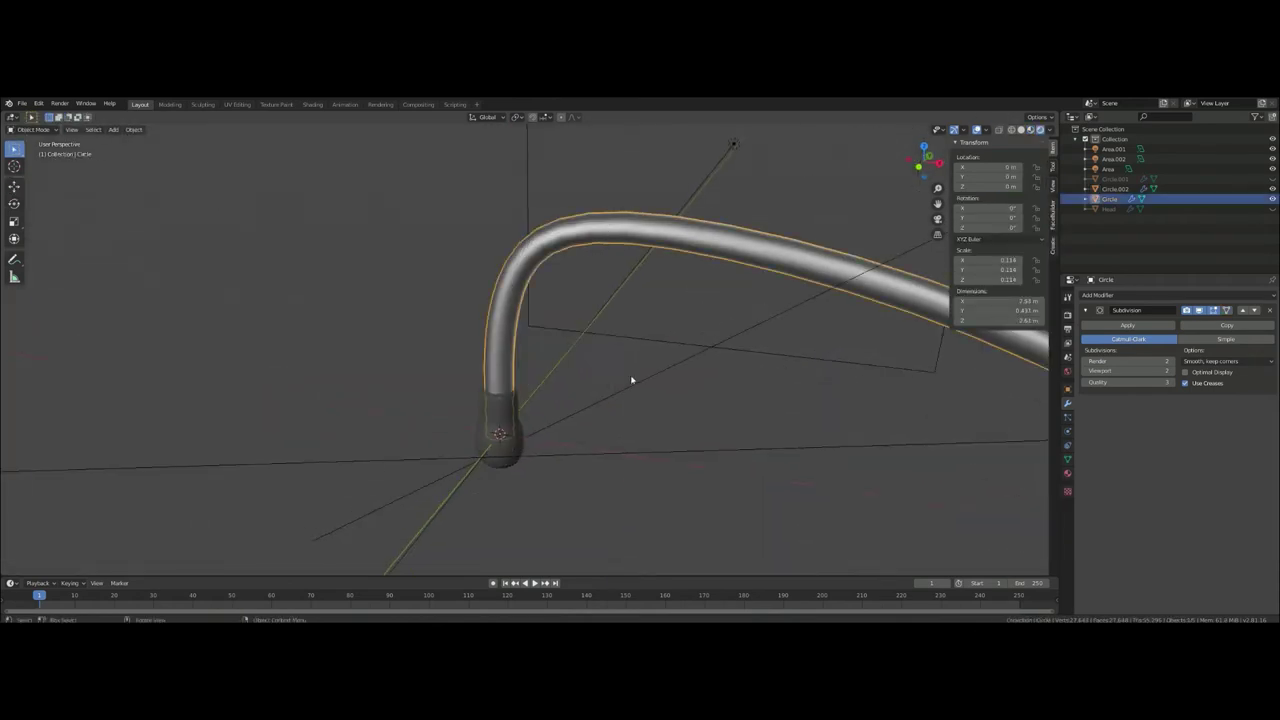
key(Tab)
mouse_move(631, 377)
middle_down()
mouse_move(730, 453)
mouse_move(723, 463)
mouse_move(789, 457)
mouse_move(751, 449)
middle_up()
key(Tab)
scroll(723, 463, down, 3)
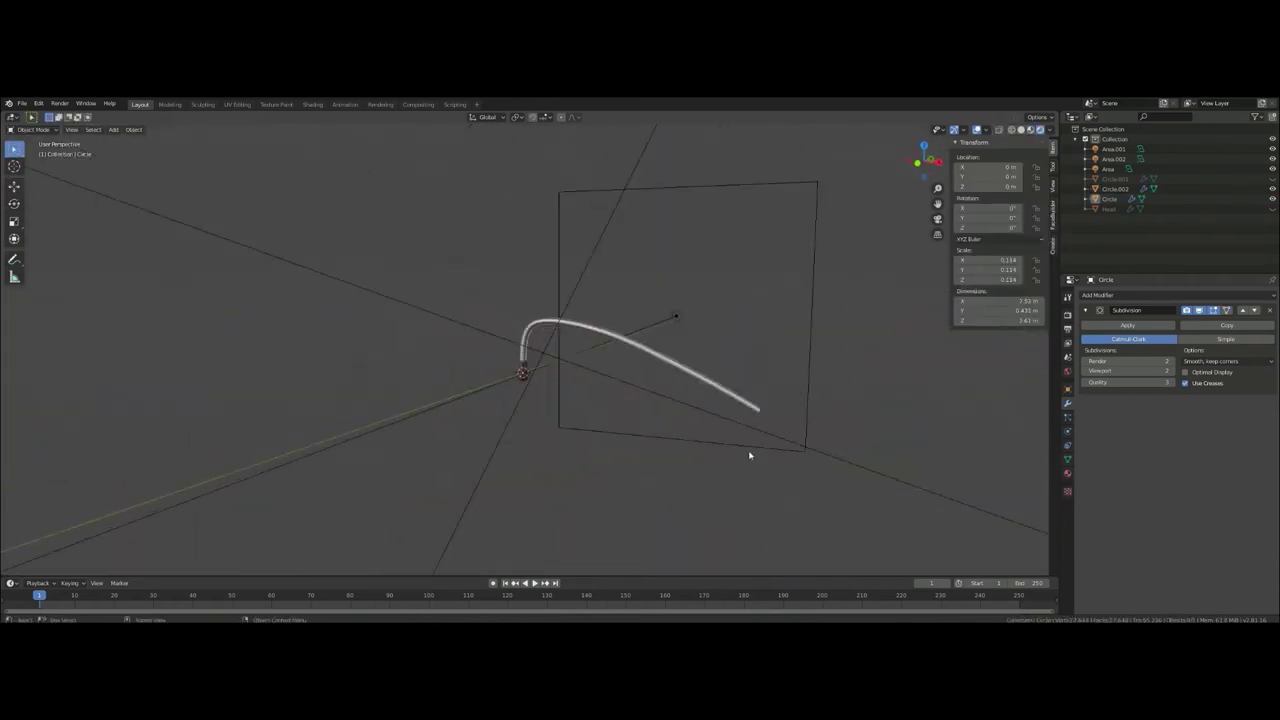
scroll(707, 439, up, 4)
mouse_move(646, 437)
middle_down()
mouse_move(569, 446)
mouse_move(744, 472)
mouse_move(780, 523)
mouse_move(723, 431)
middle_up()
click(500, 510)
scroll(723, 431, down, 2)
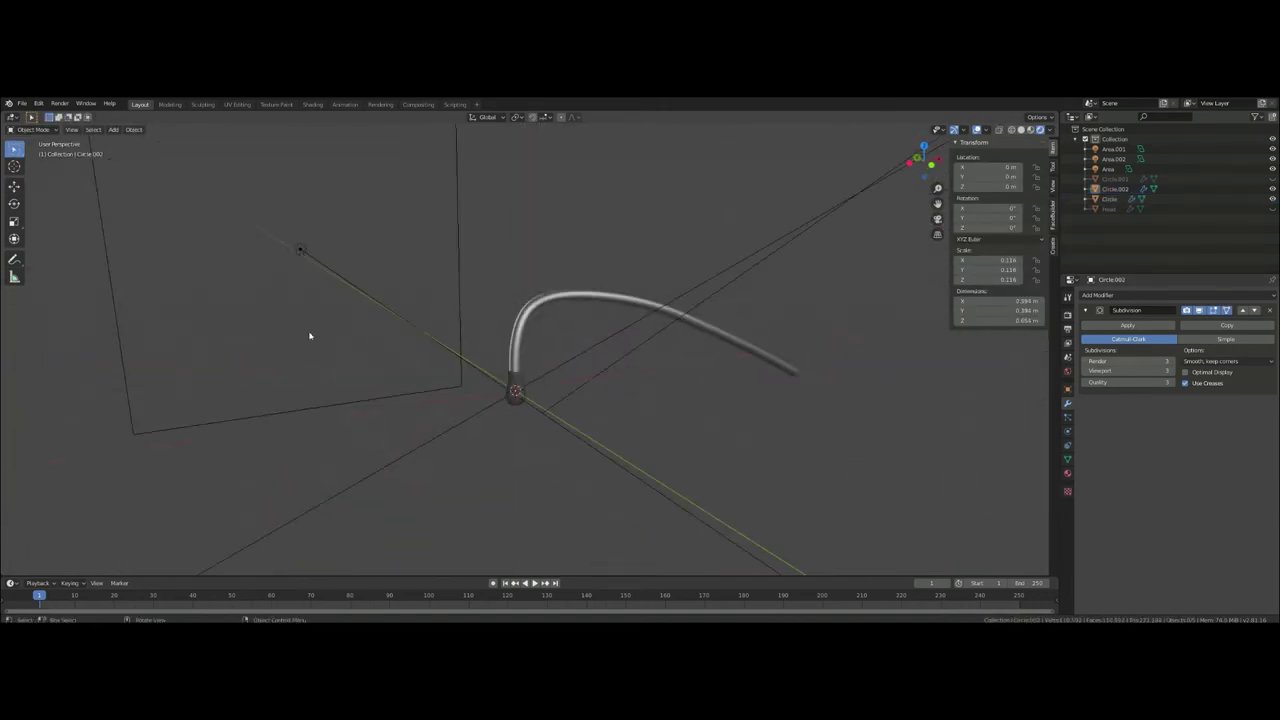
shift+click(573, 304)
right_click(482, 334)
click(482, 420)
- Rotate the joined tube 90° around the Y axis
click(1067, 473)
key(KP_1)
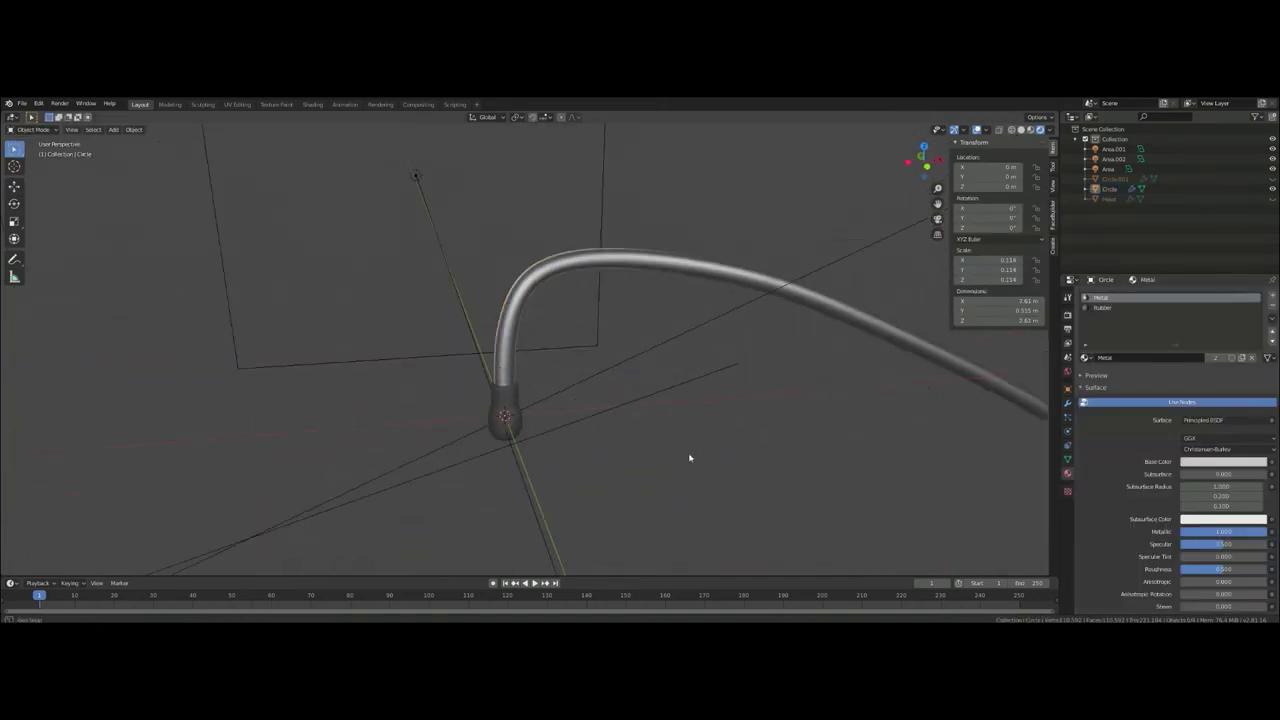
scroll(500, 366, up, 3)
scroll(501, 366, down, 4)
scroll(632, 403, down, 3)
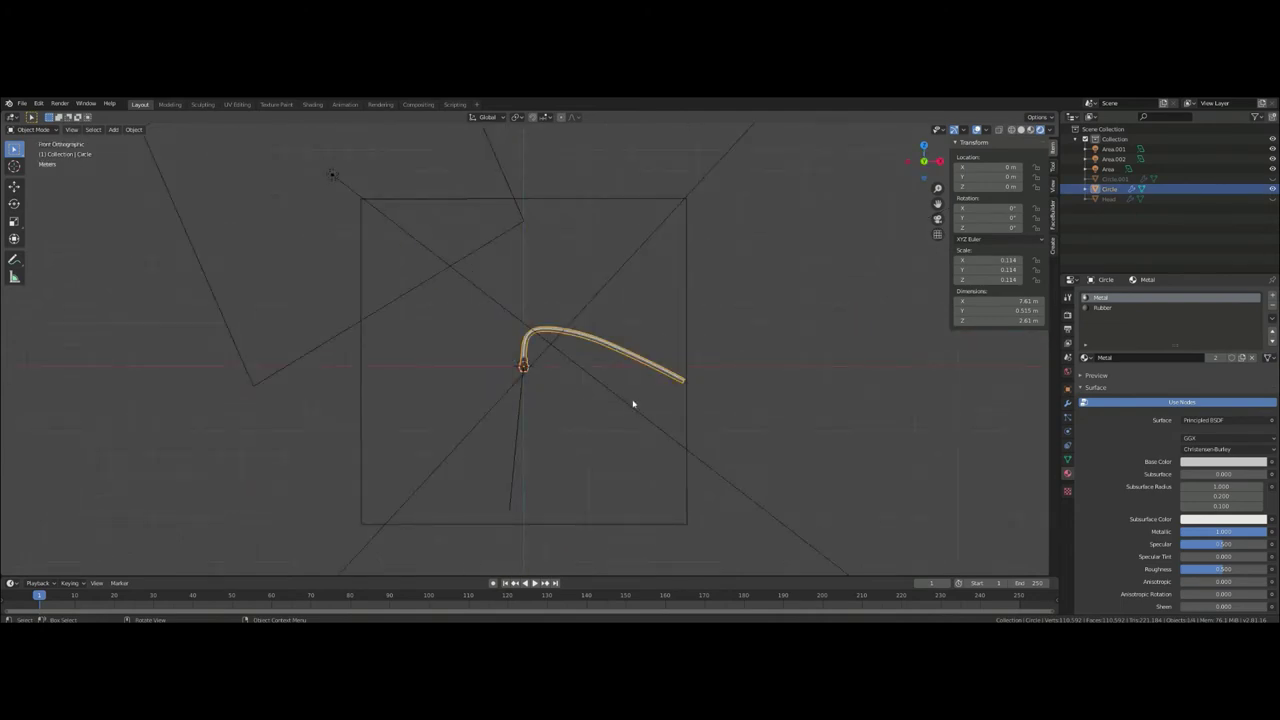
middle_drag(632, 403, 613, 428)
key(r)
key(y)
key(9)
key(0)
key(Return)
- From the top view, rotate the tube 180° around the Z axis
key(KP_7)
key(r)
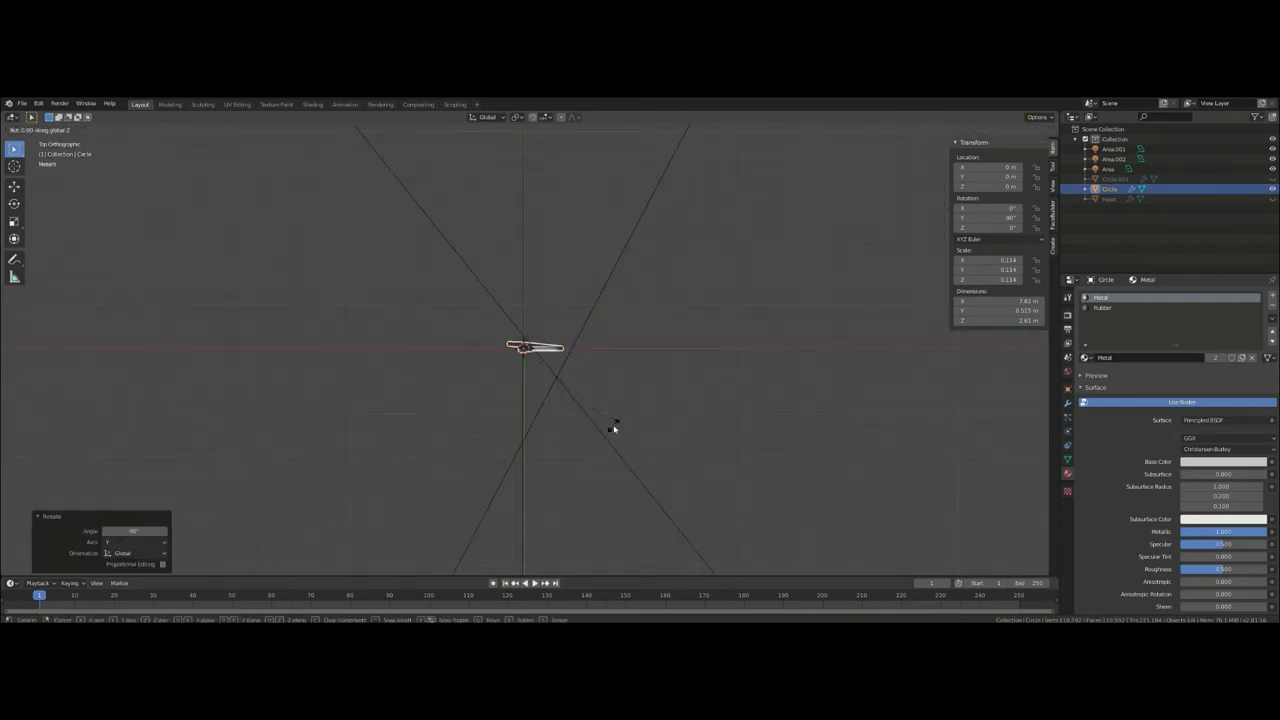
key(1)
key(8)
key(0)
key(Return)
scroll(602, 426, up, 2)
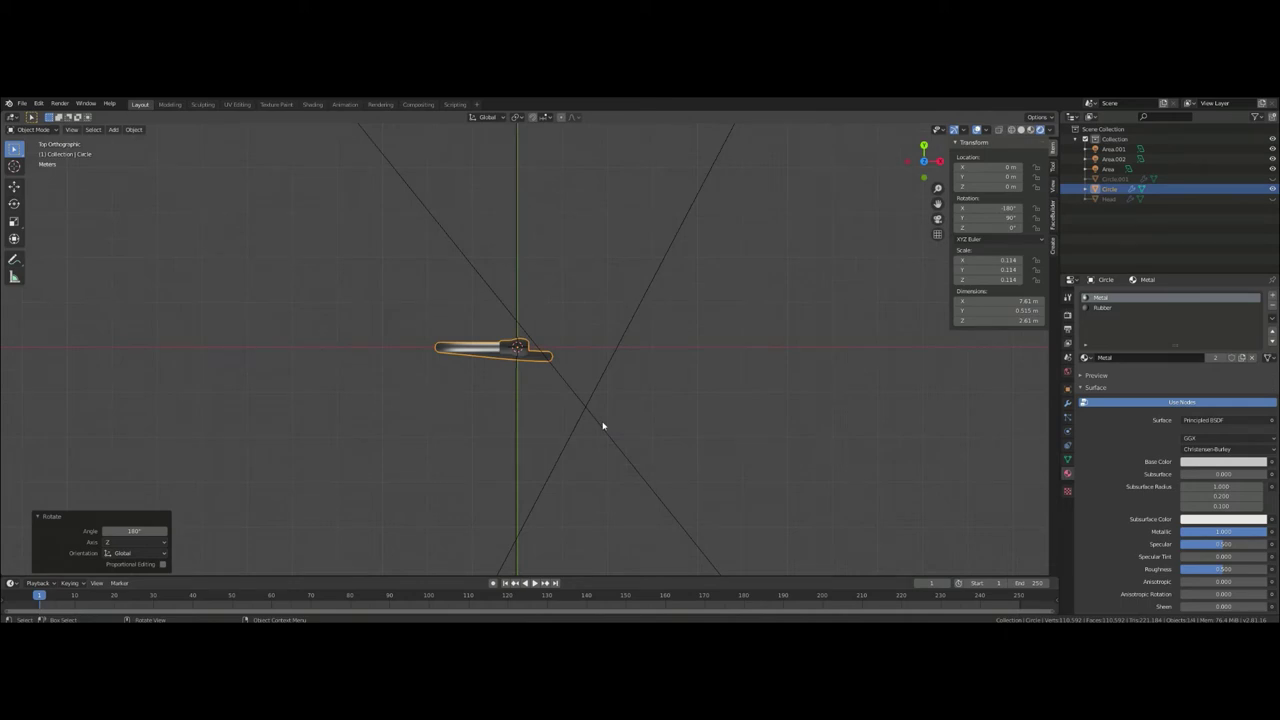
- Add an X-axis Mirror modifier across Circle.001 to the ear tube and rotate it 180° about Z
middle_drag(642, 414, 600, 349)
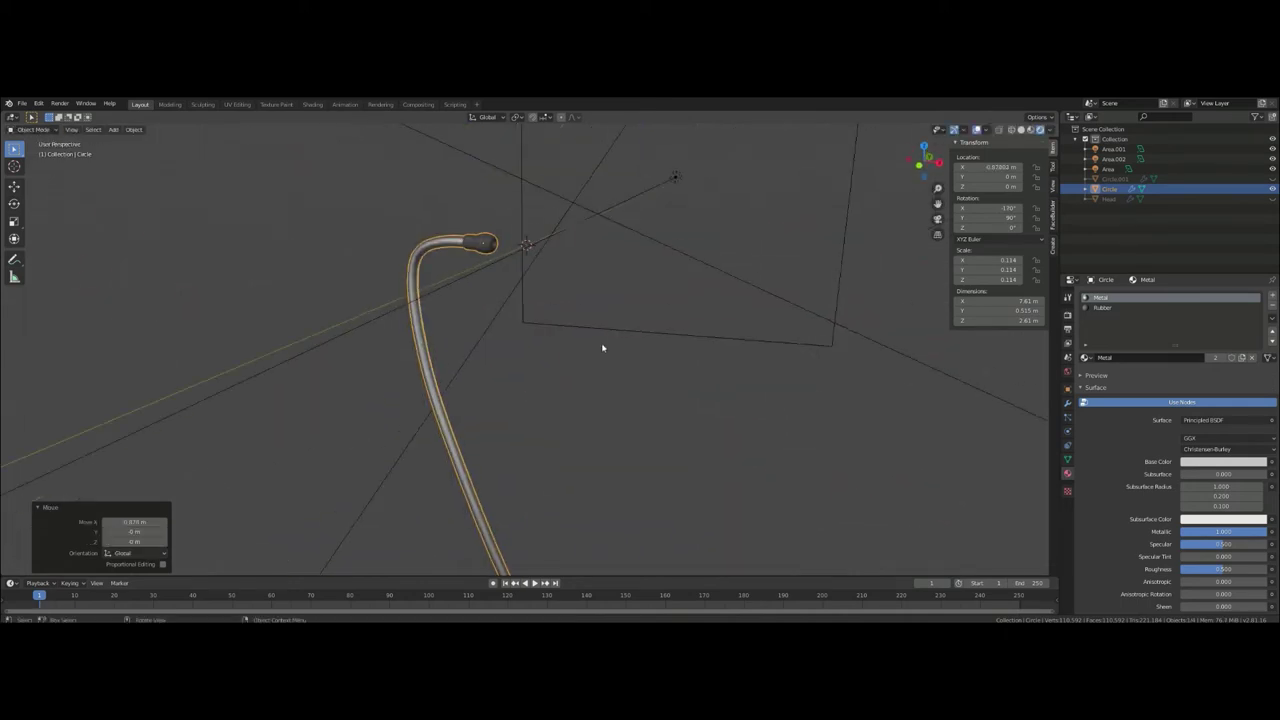
click(653, 323)
click(1067, 403)
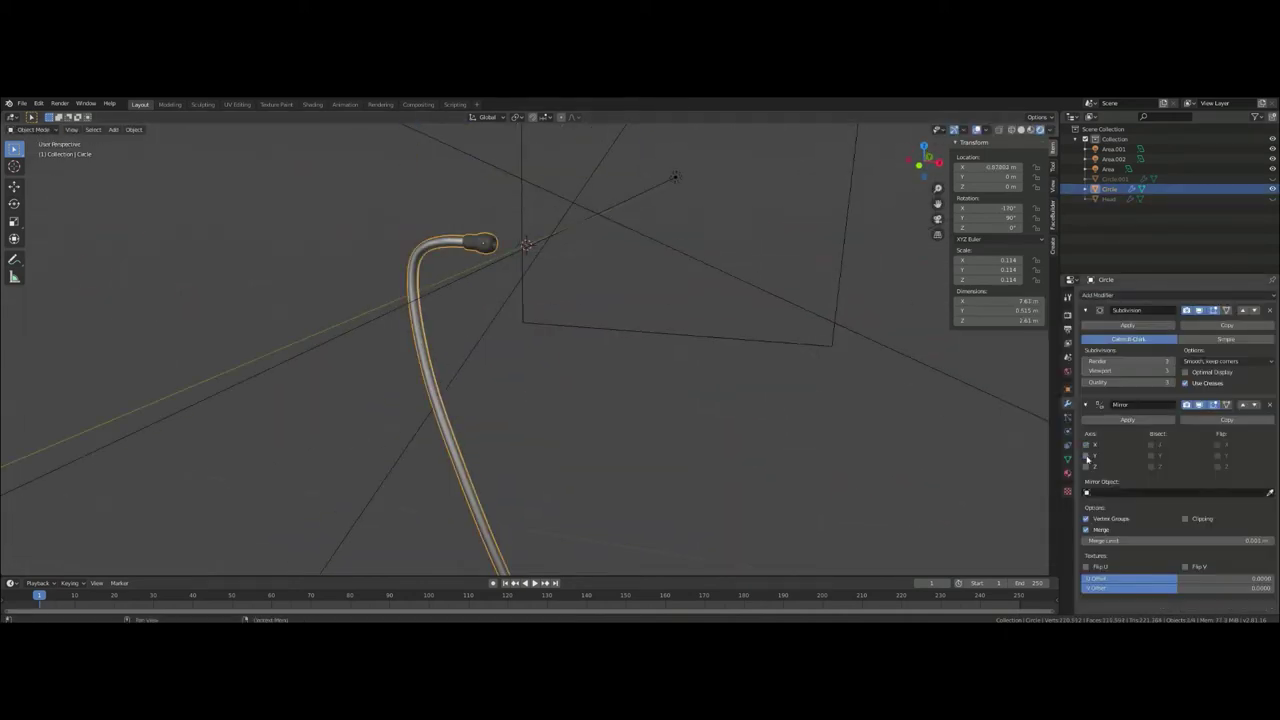
click(1150, 492)
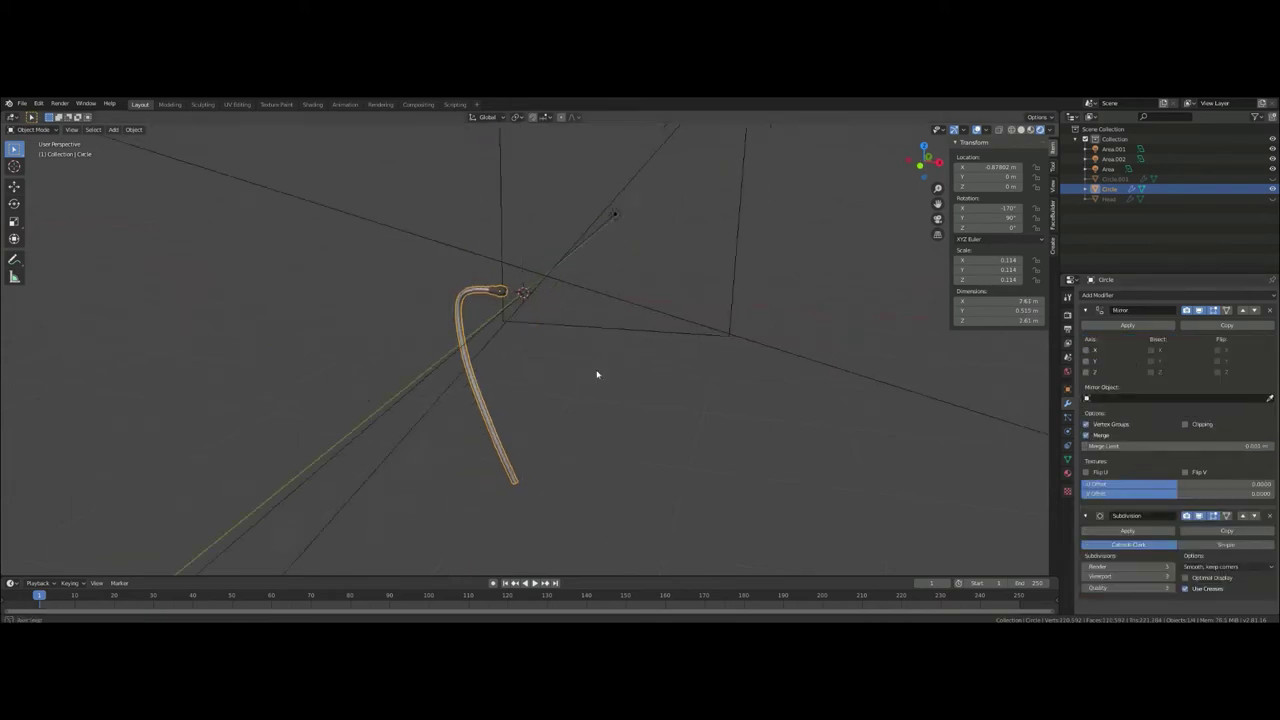
click(483, 457)
text(rz180)
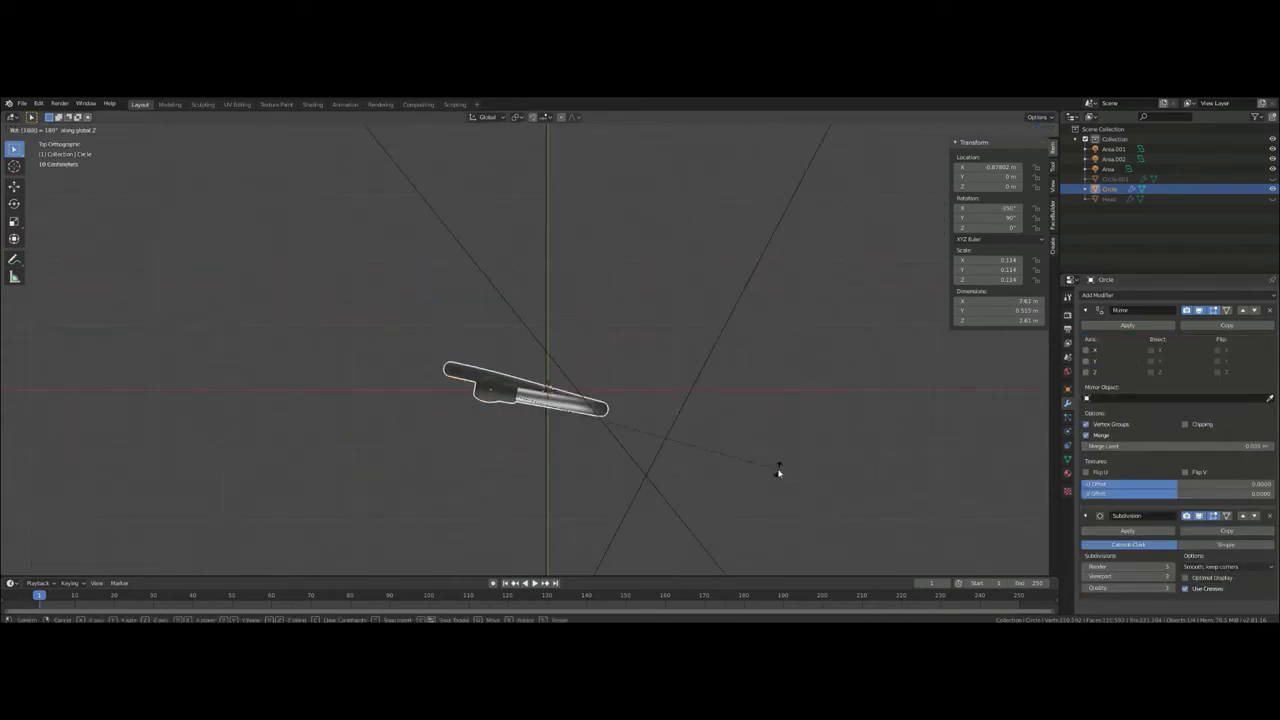
click(1090, 353)
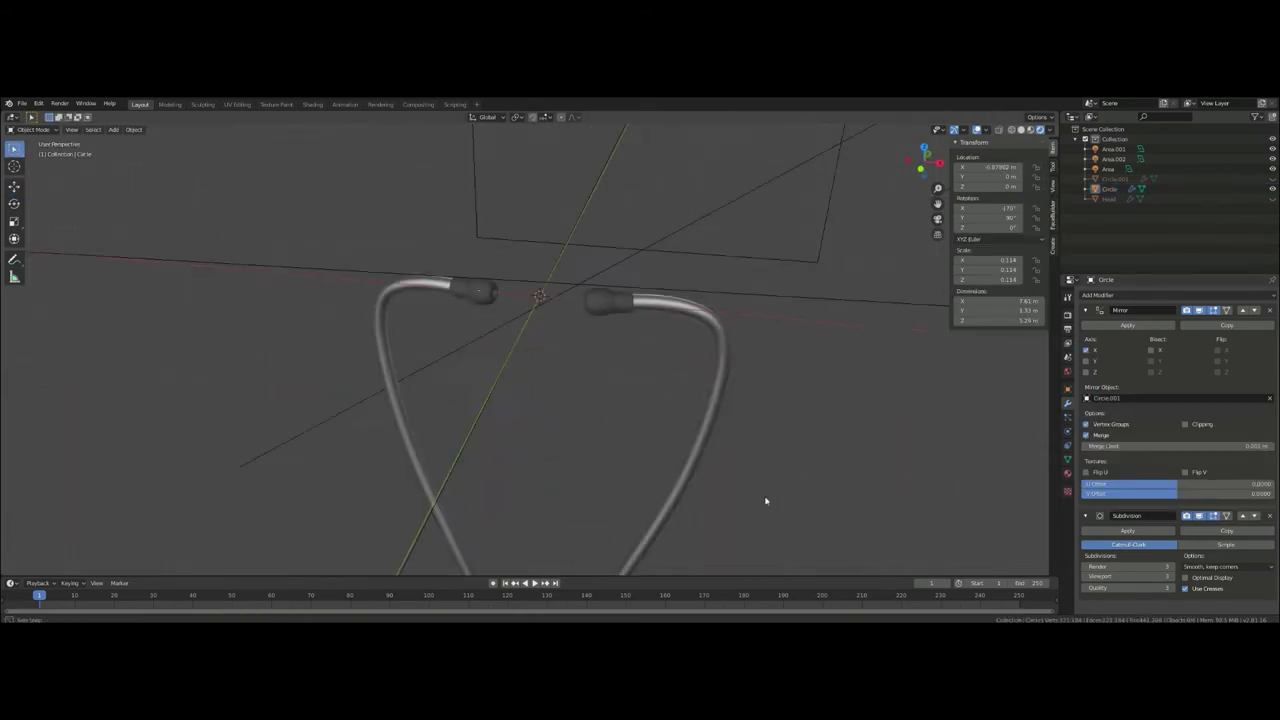
key(Escape)
- Inspect the mirrored pair of tubes from the front with viewport overlays hidden
key(KP_1)
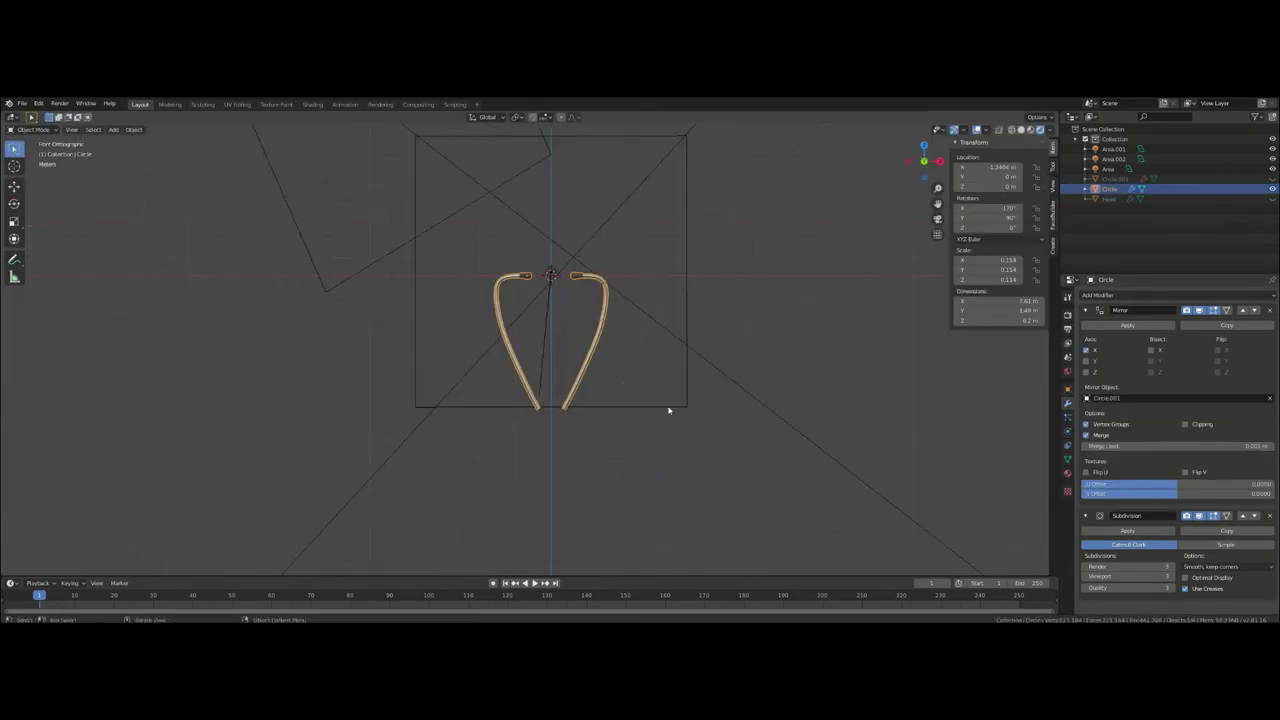
click(668, 262)
mouse_move(668, 262)
middle_down()
mouse_move(711, 380)
mouse_move(700, 446)
mouse_move(706, 414)
mouse_move(733, 430)
mouse_move(643, 400)
mouse_move(700, 400)
mouse_move(606, 363)
mouse_move(697, 453)
middle_up()
key(shift+alt+z)
click(1067, 371)
middle_drag(690, 372, 665, 379)
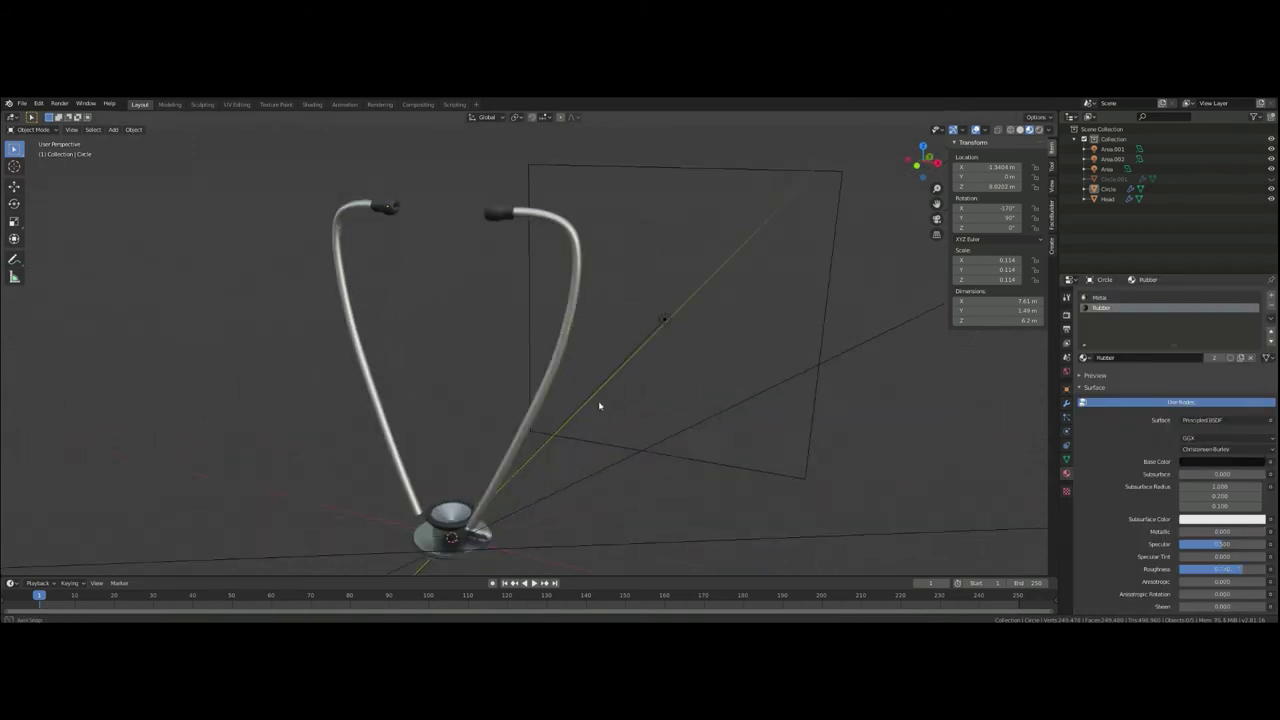
mouse_move(544, 522)
middle_down()
mouse_move(737, 423)
mouse_move(674, 434)
middle_up()
key(shift+a)
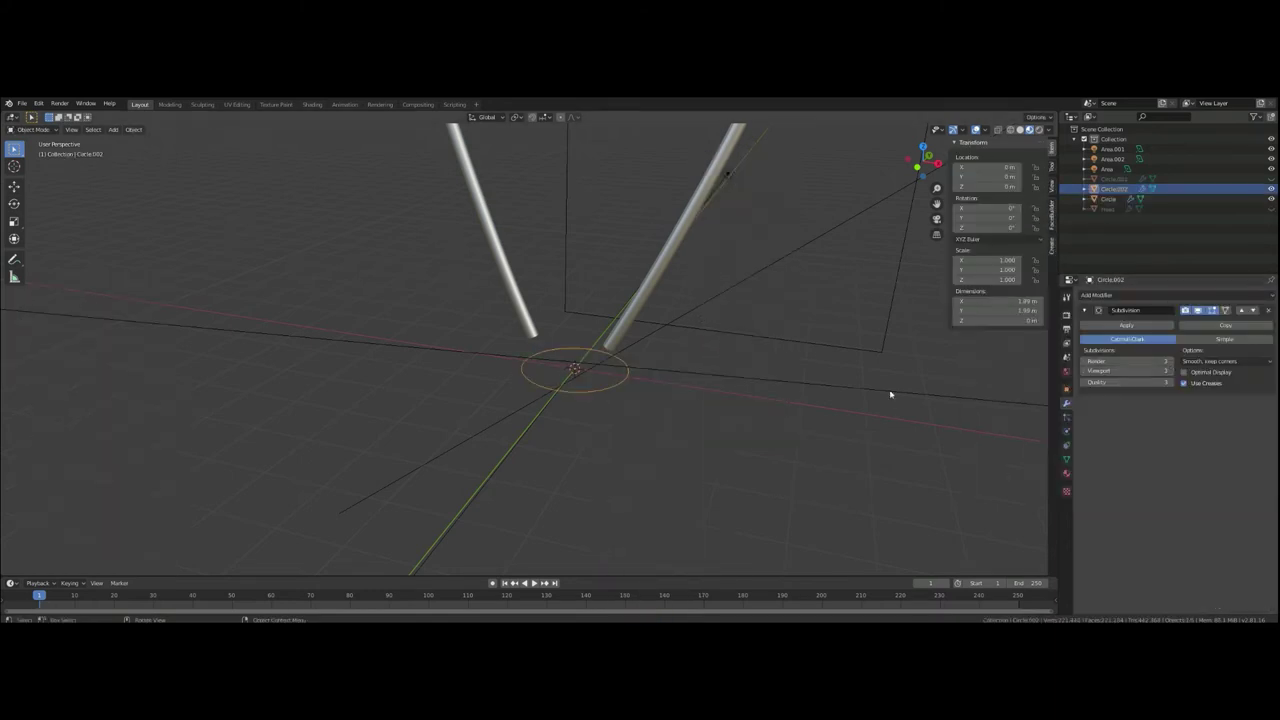
scroll(637, 375, down, 5)
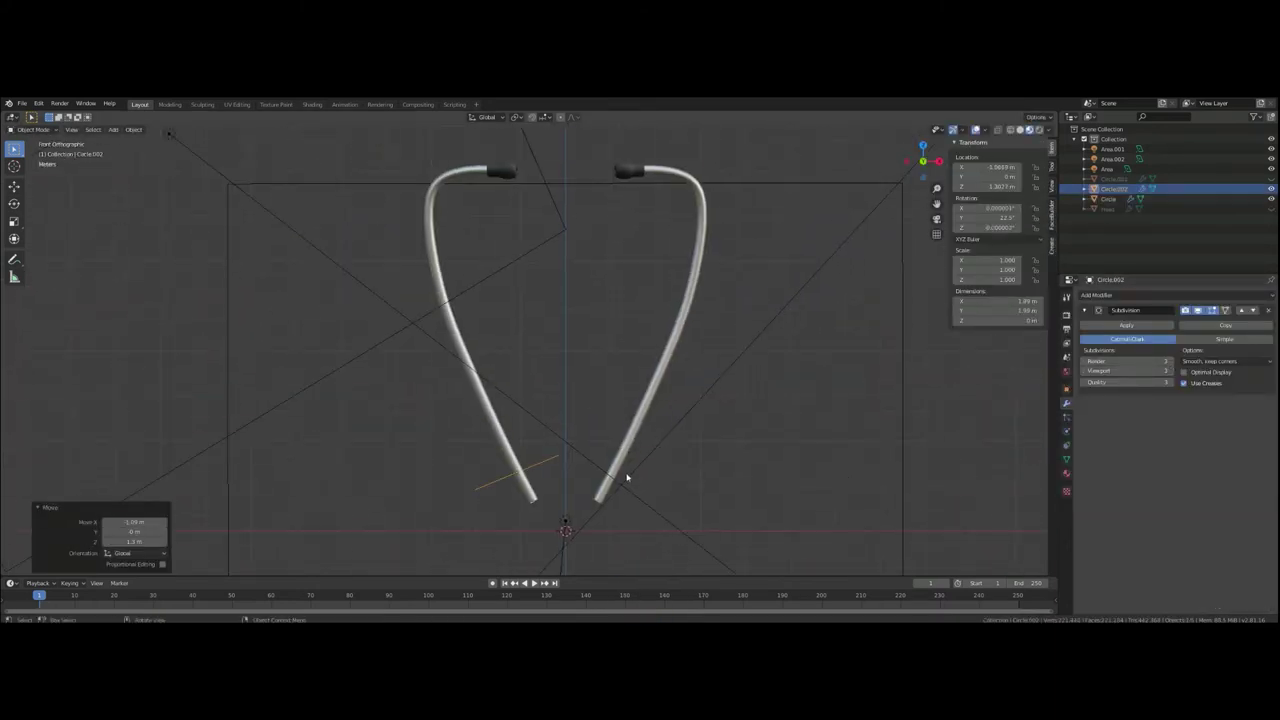
scroll(535, 461, up, 5)
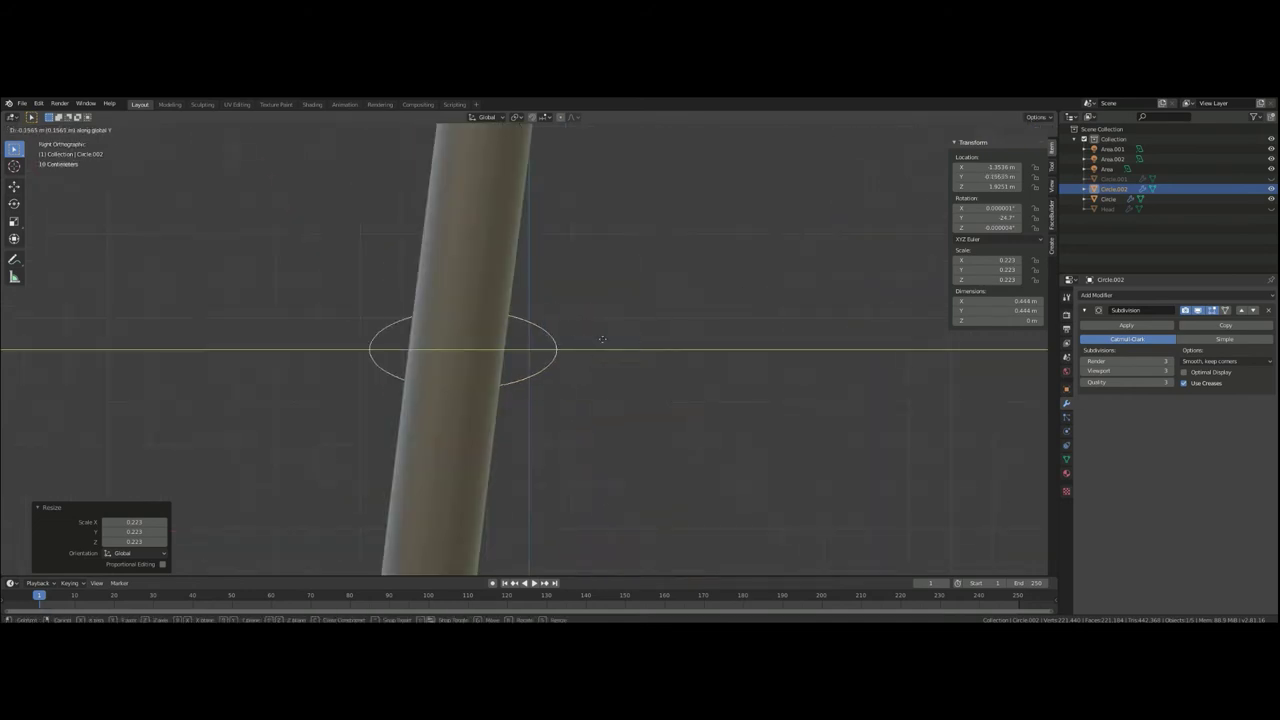
key(s)
click(679, 303)
mouse_move(679, 303)
middle_down()
mouse_move(671, 403)
mouse_move(740, 366)
mouse_move(408, 420)
mouse_move(635, 412)
middle_up()
key(Tab)
key(s)
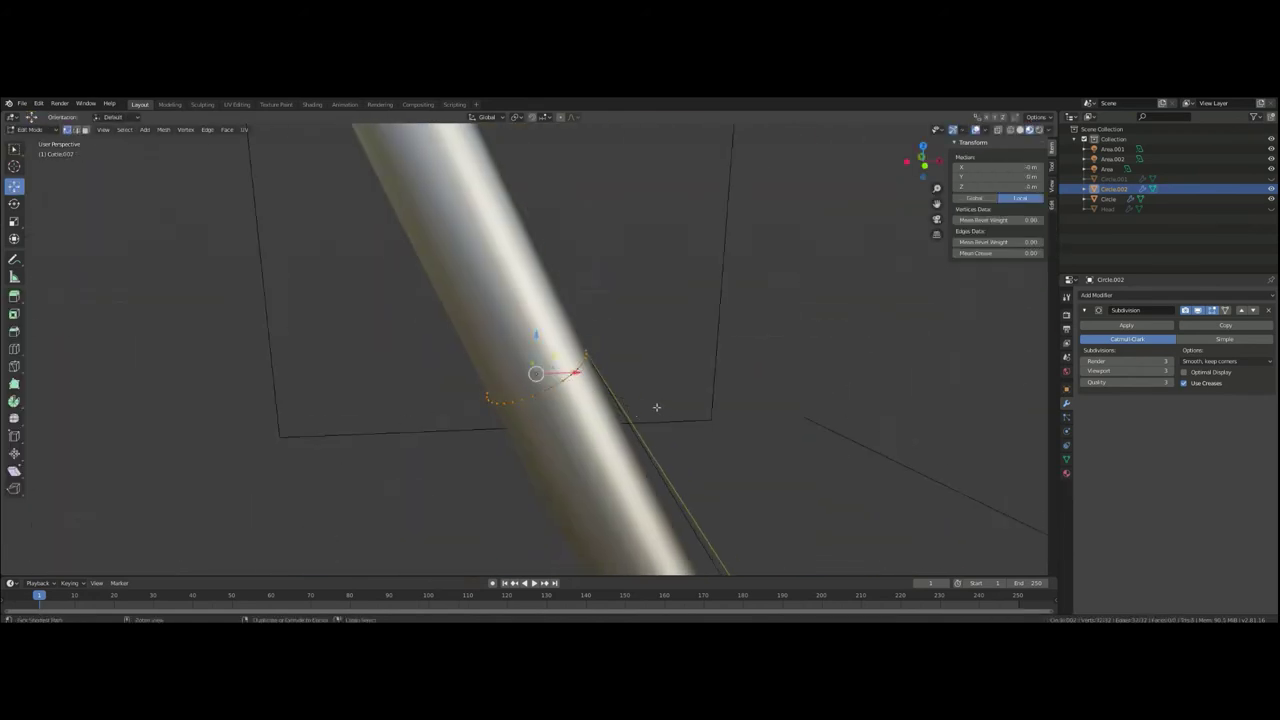
click(656, 407)
key(Tab)
- Duplicate the lower section of the left metal tube in place and scale it into a sleeve
key(Delete)
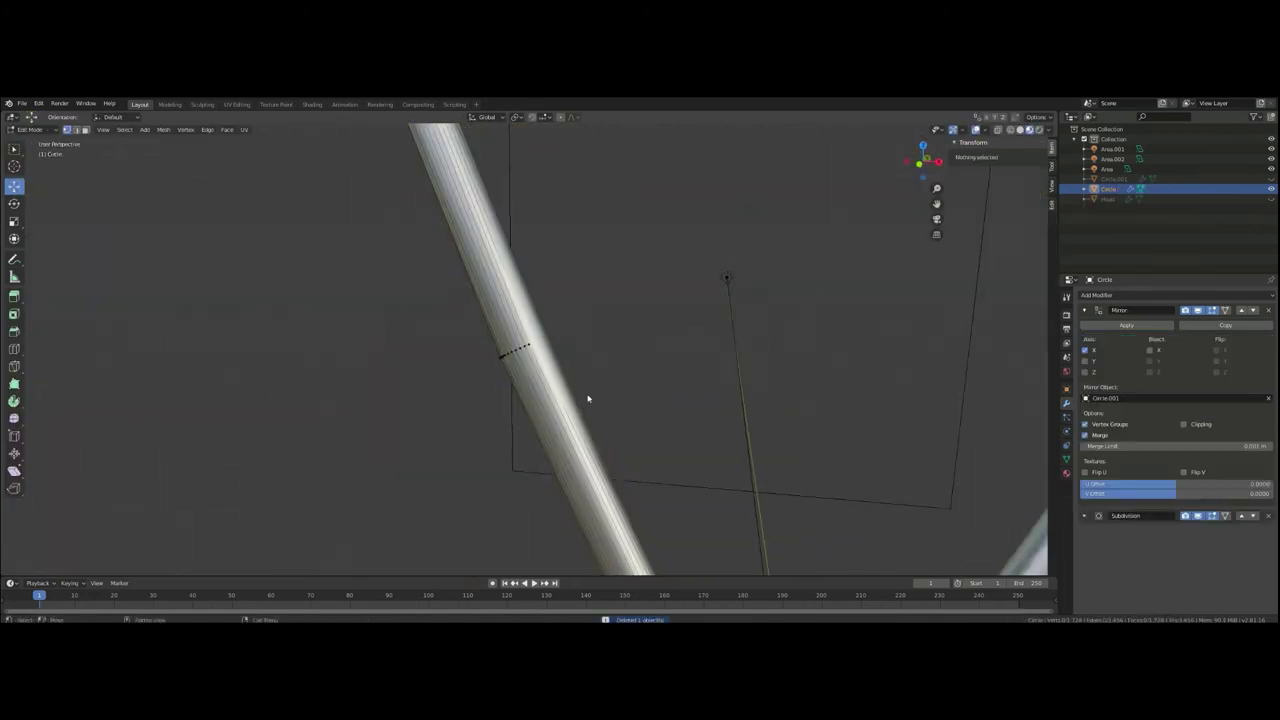
mouse_move(588, 399)
middle_down()
mouse_move(646, 377)
mouse_move(623, 243)
mouse_move(600, 420)
mouse_move(677, 413)
middle_up()
key(l)
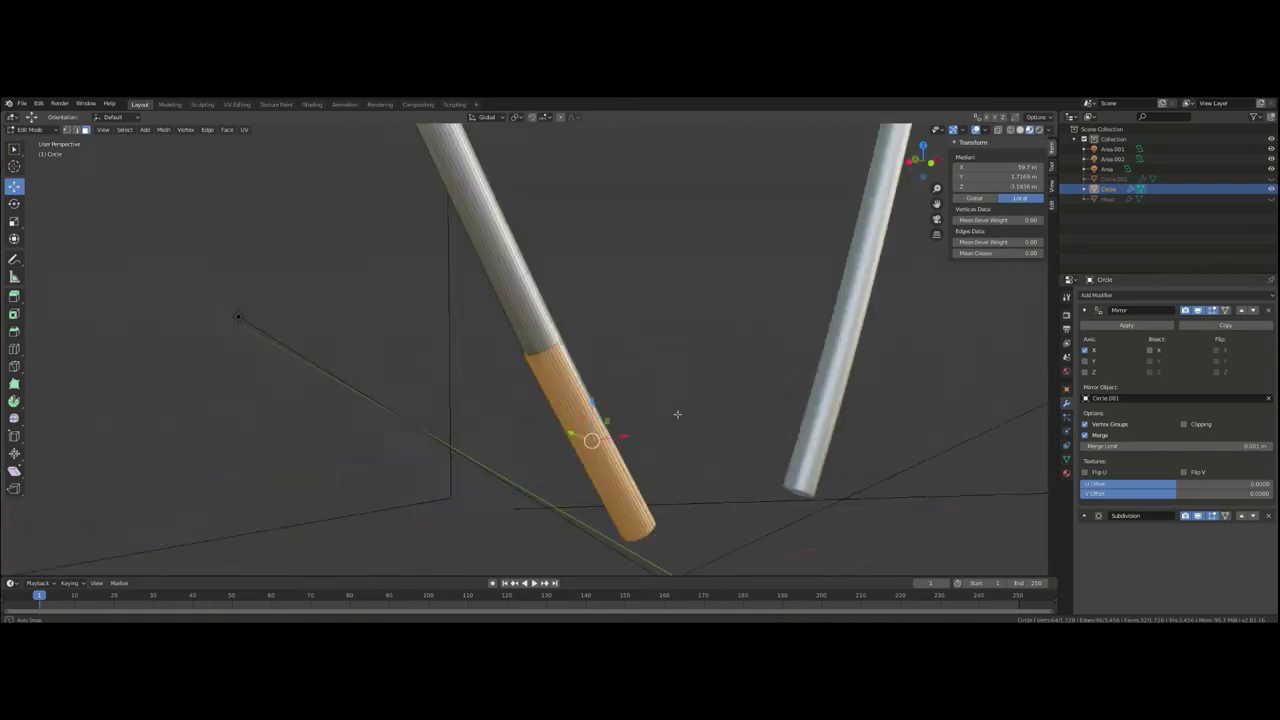
key(KP_1)
key(shift+d)
right_click(717, 400)
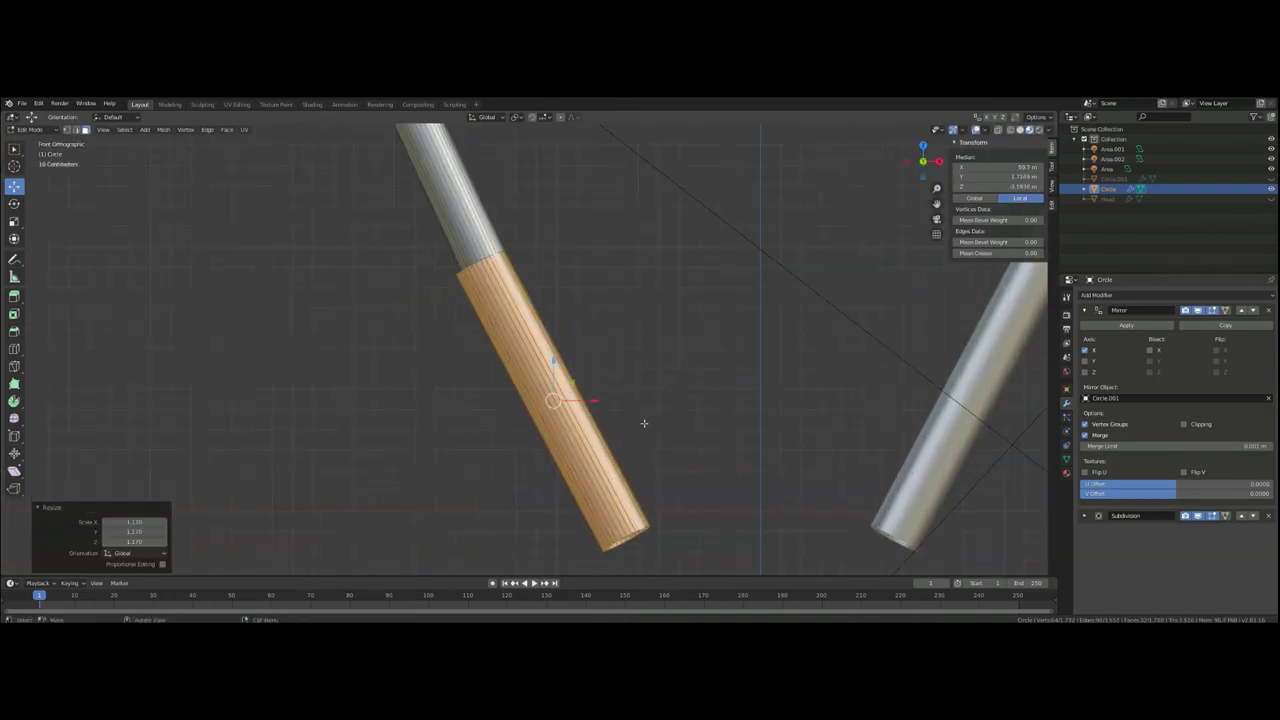
mouse_move(643, 423)
middle_down()
mouse_move(709, 423)
mouse_move(786, 486)
middle_up()
key(s)
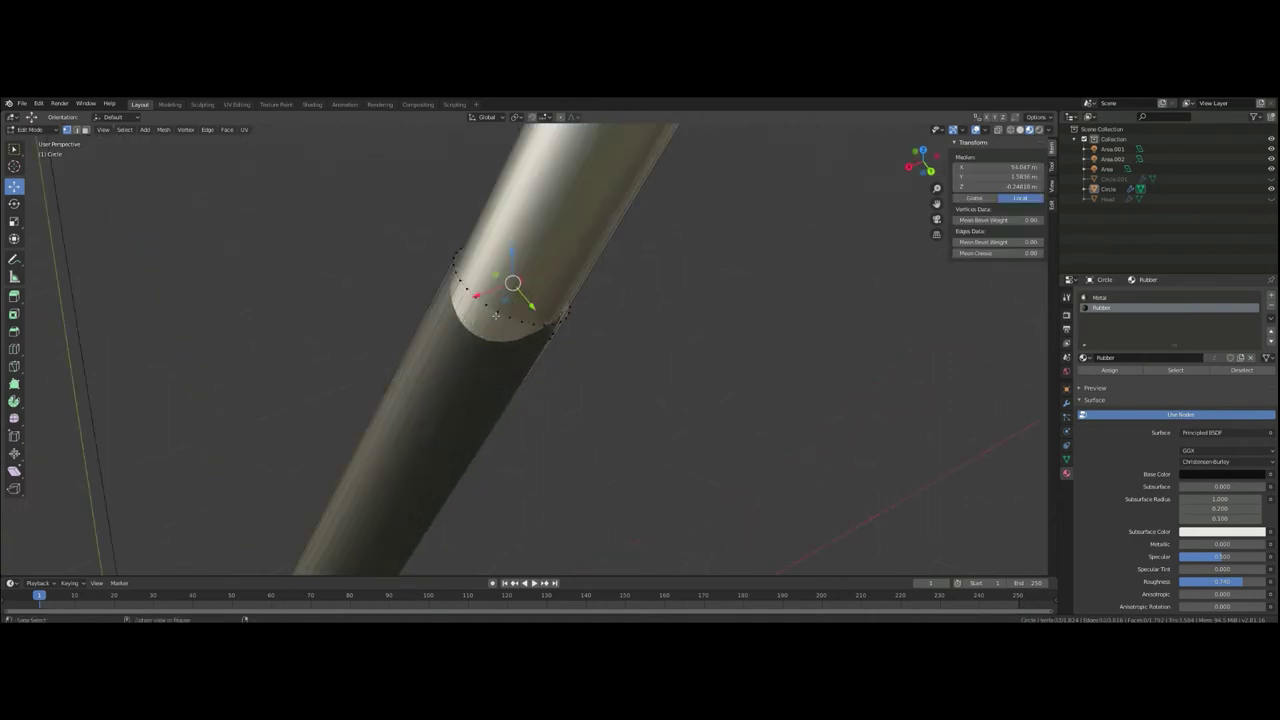
click(678, 351)
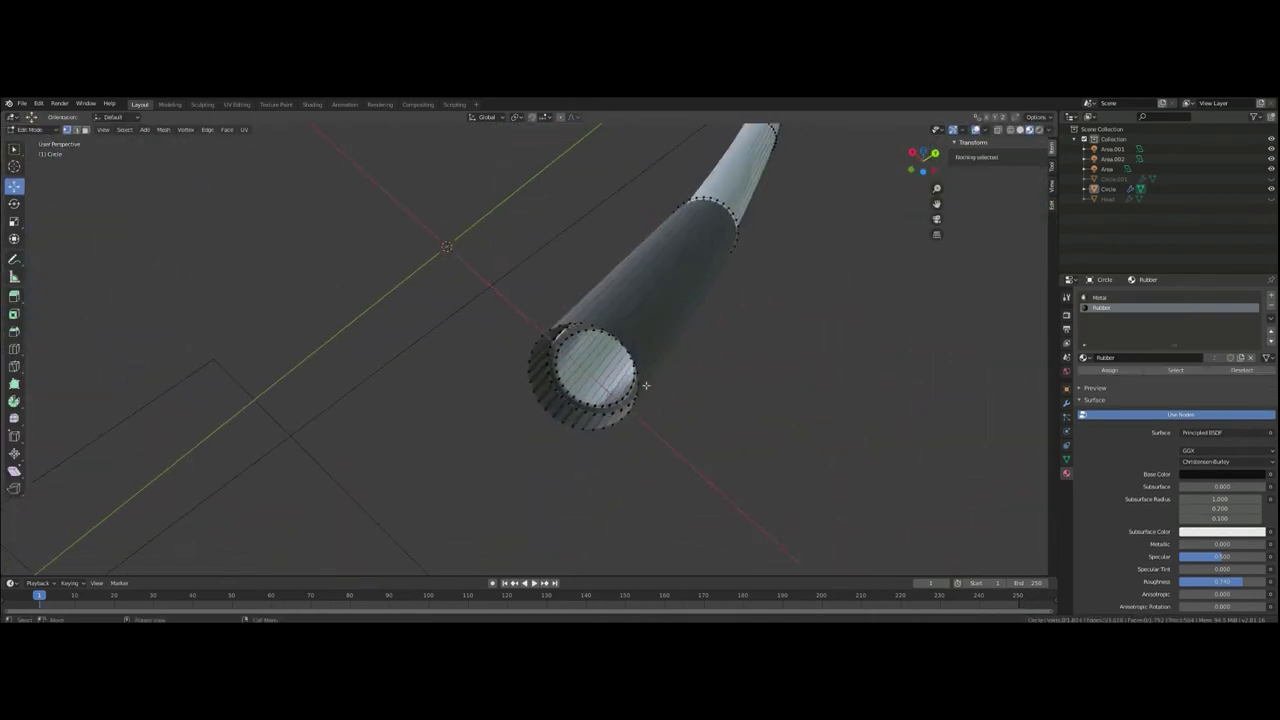
- Add a middle edge loop around the bridged rubber sleeve with Ctrl+R
middle_drag(669, 375, 689, 360)
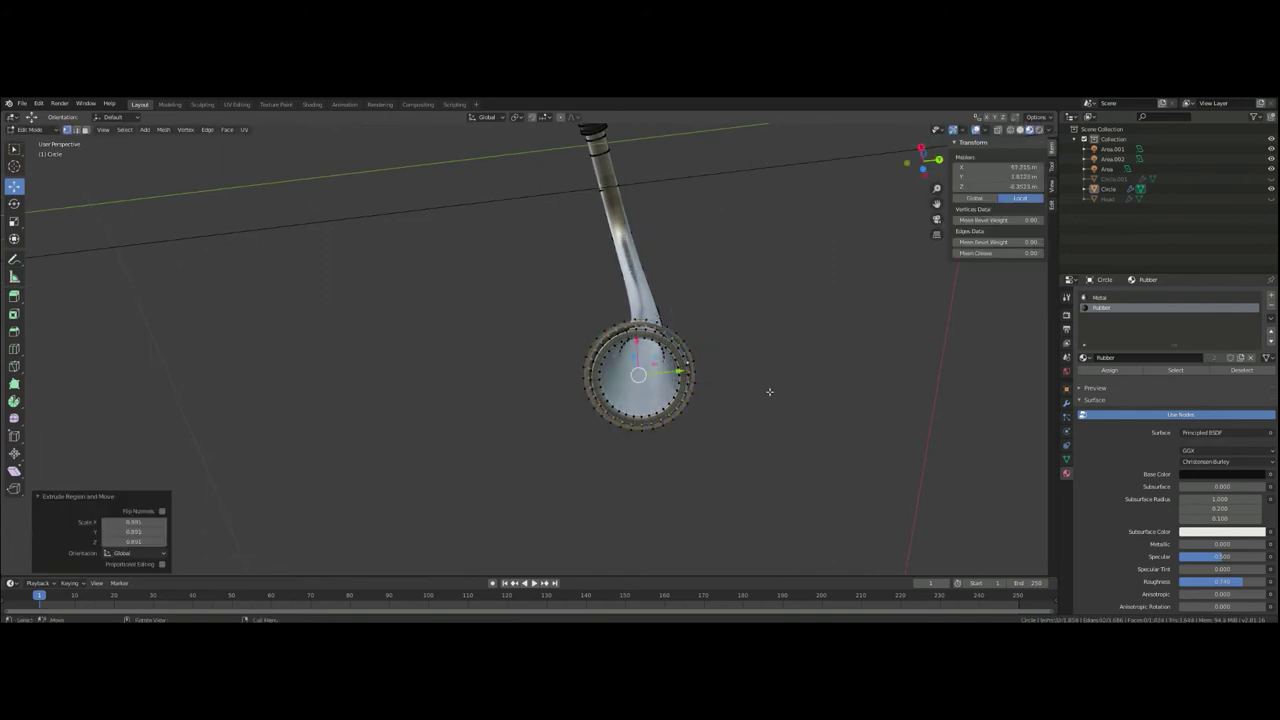
mouse_move(766, 394)
middle_down()
mouse_move(569, 431)
mouse_move(616, 360)
middle_up()
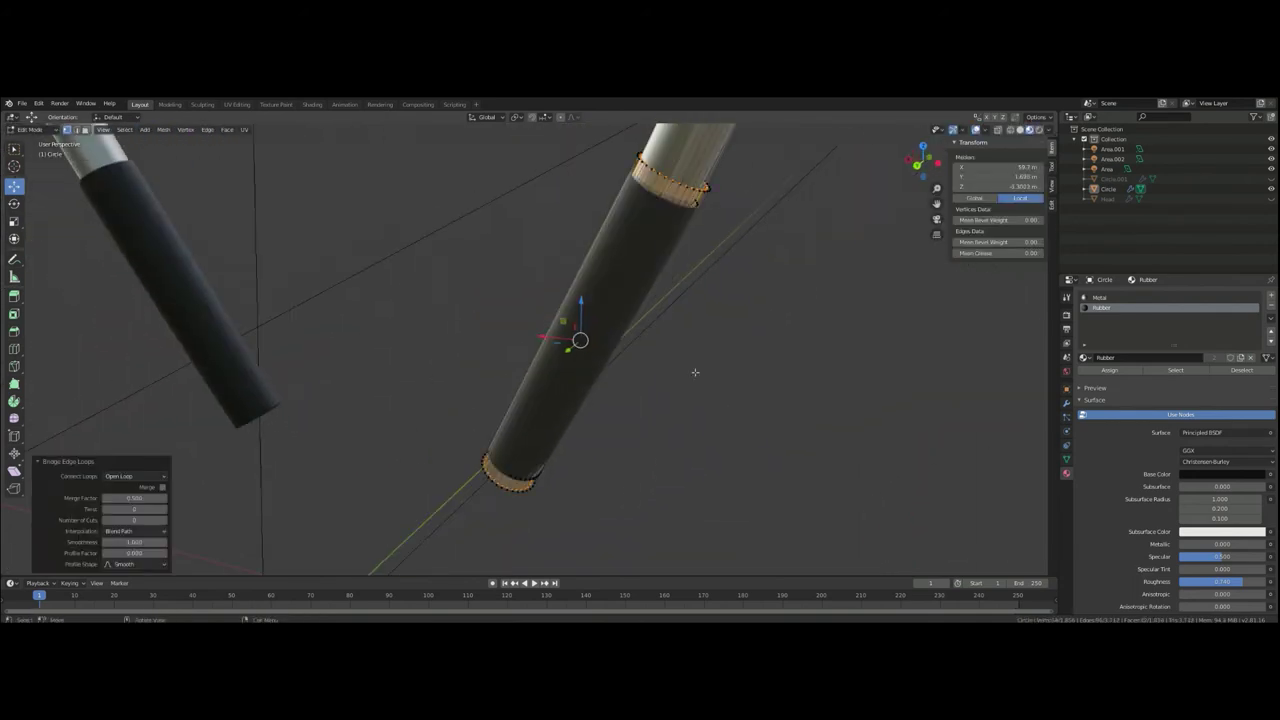
key(alt+a)
mouse_move(695, 372)
middle_down()
mouse_move(543, 357)
mouse_move(645, 281)
middle_up()
key(ctrl+r)
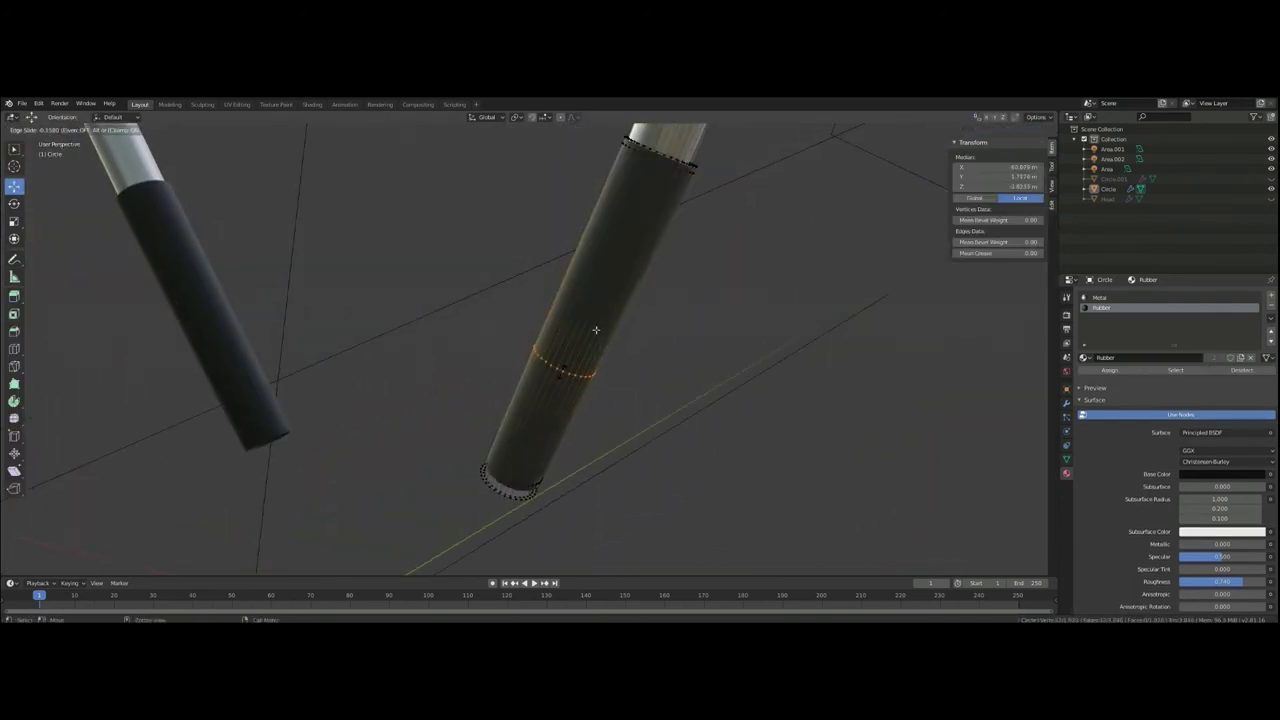
mouse_move(645, 523)
middle_down()
mouse_move(828, 436)
mouse_move(757, 377)
middle_up()
key(alt+a)
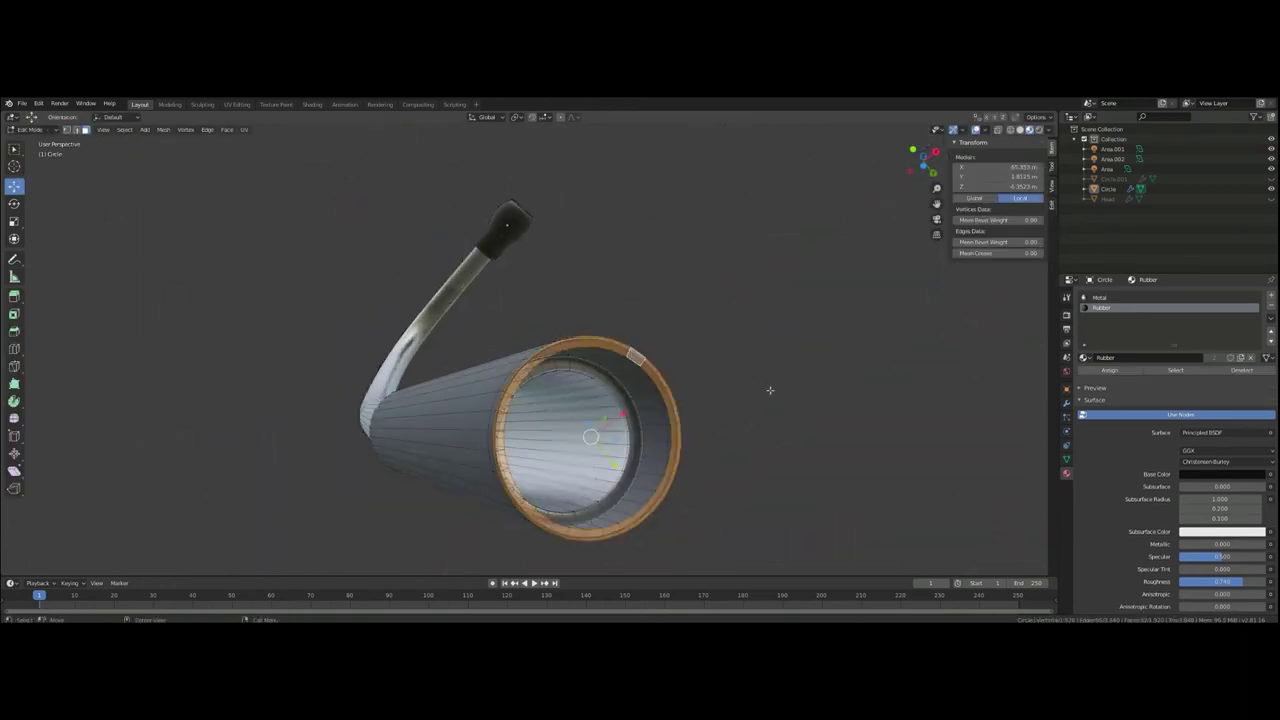
scroll(766, 389, up, 3)
key(KP_1)
click(1066, 403)
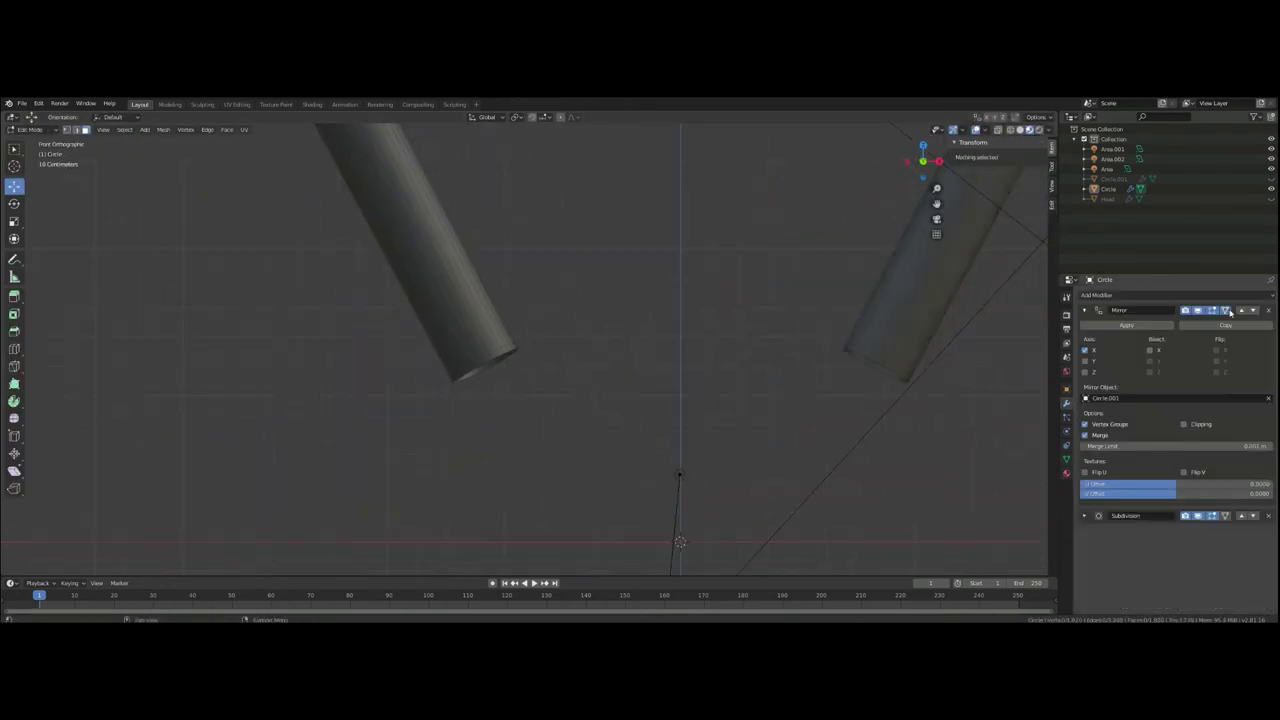
- Move the bottom loops down along Z and scale them on X so the tubes meet in a U-bend
middle_drag(790, 385, 760, 391)
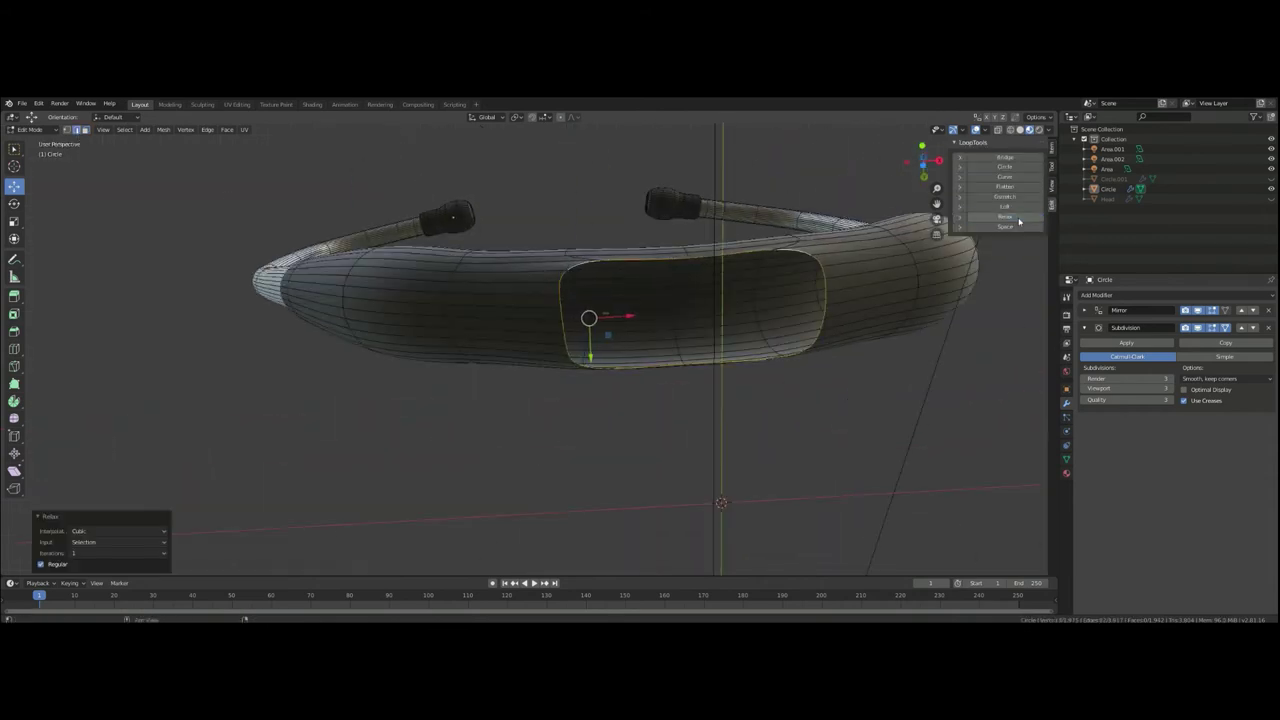
key(KP_1)
key(g)
key(z)
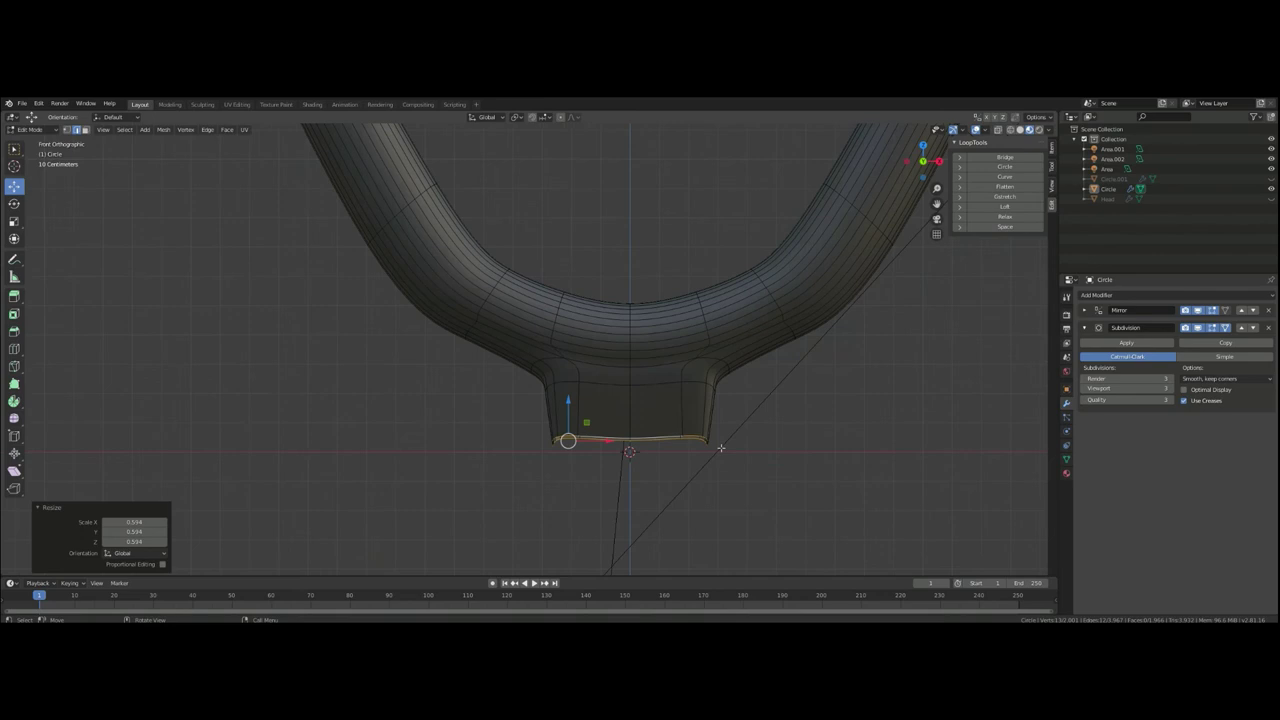
scroll(720, 448, down, 3)
key(s)
key(x)
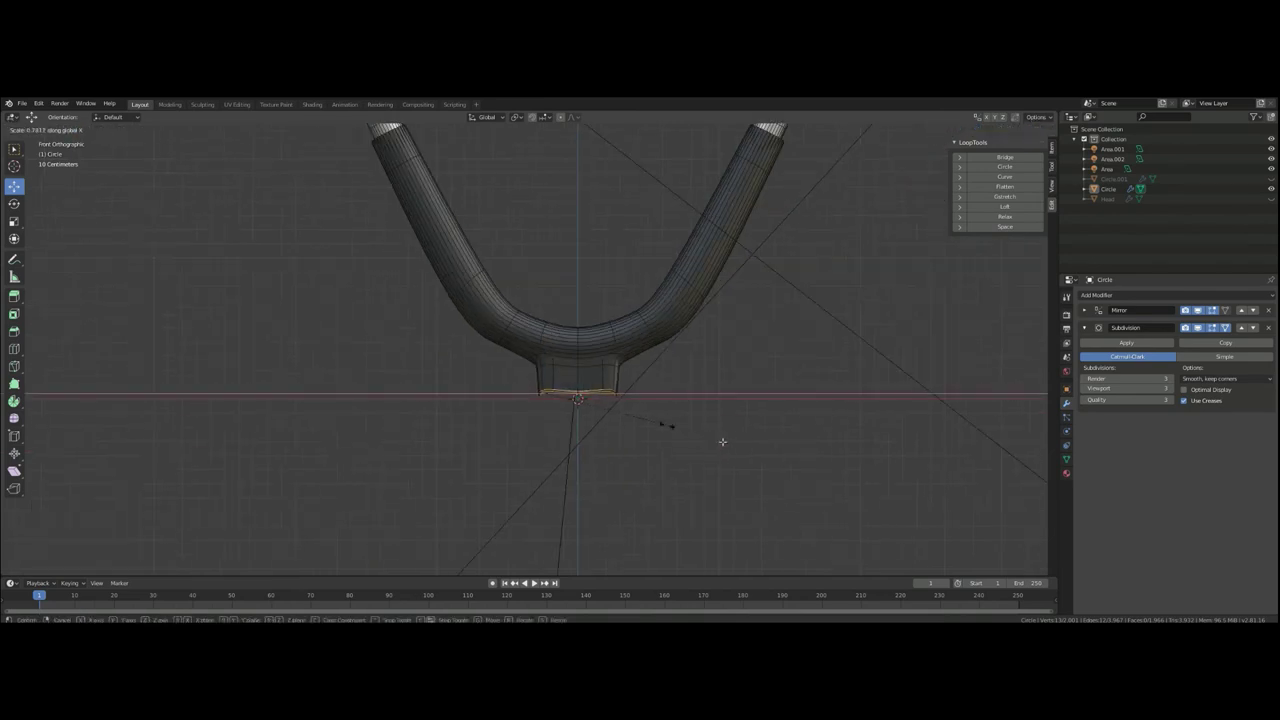
key(alt+a)
scroll(661, 387, up, 4)
middle_drag(781, 424, 800, 394)
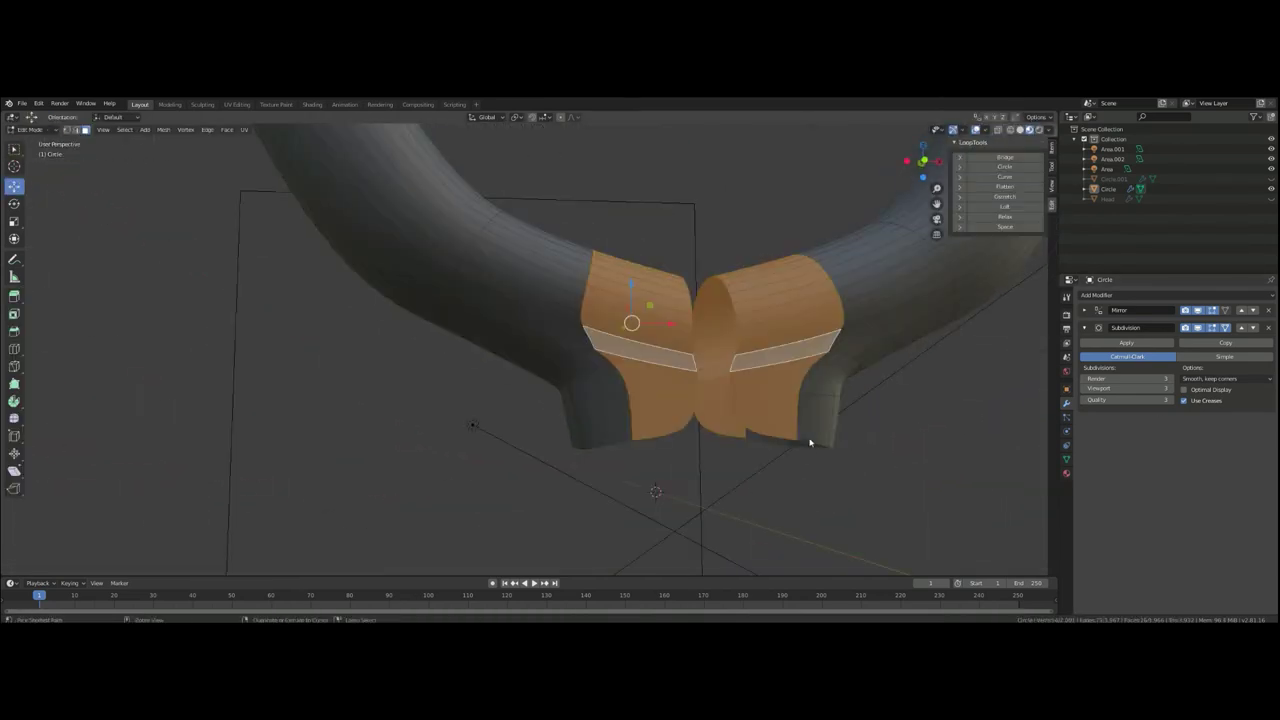
key(alt+a)
middle_drag(808, 443, 836, 444)
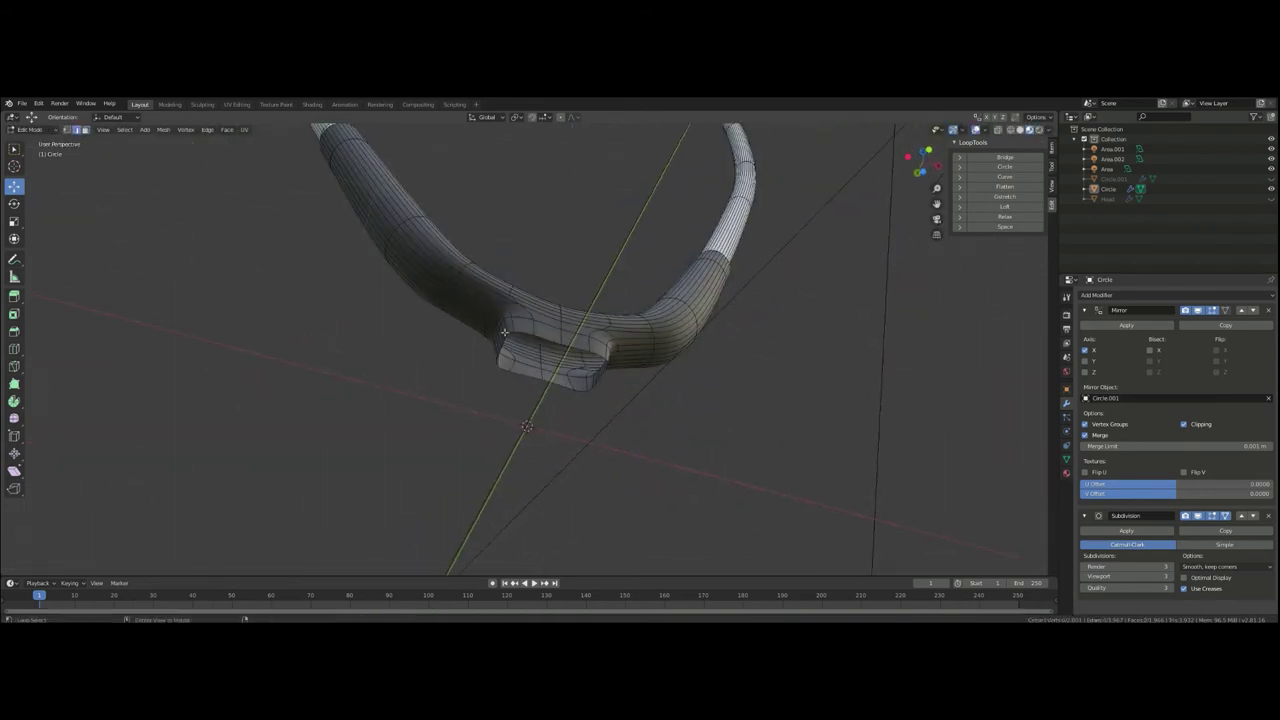
- View the yoke's tab from below and add a loop cut near the metal tube
key(KP_Decimal)
key(ctrl+KP_7)
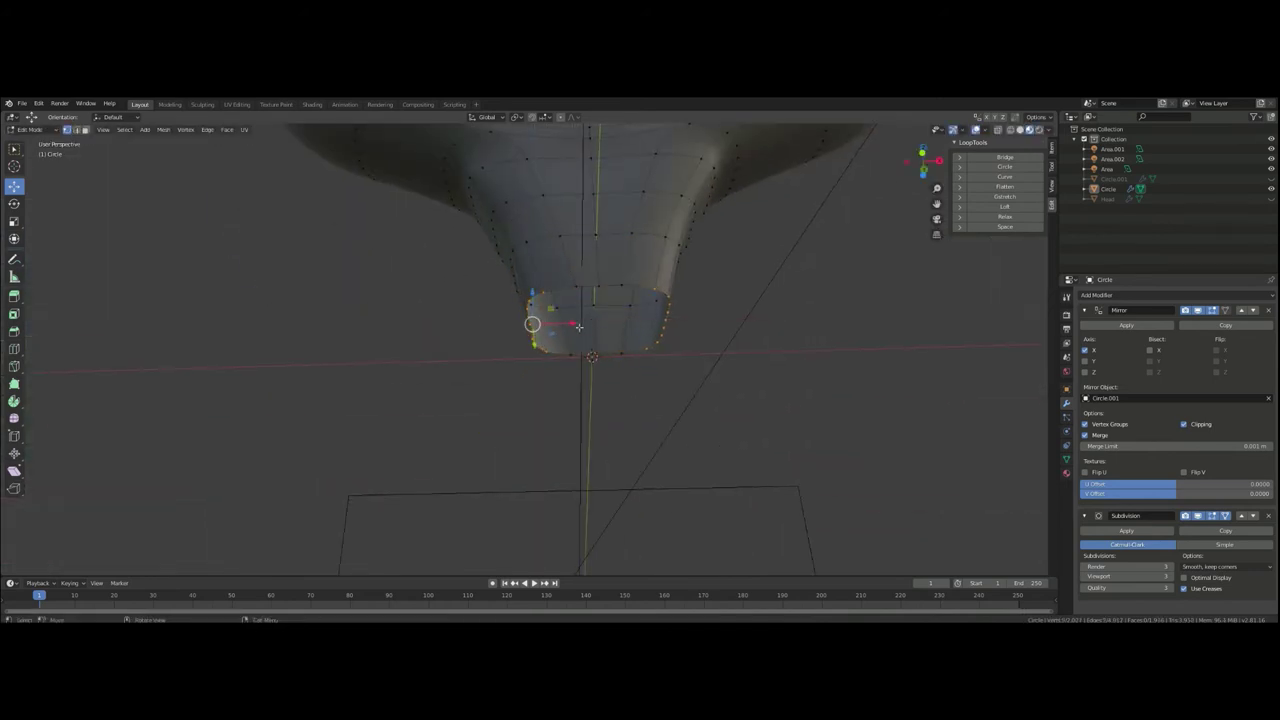
mouse_move(578, 326)
middle_down()
mouse_move(657, 331)
mouse_move(801, 240)
middle_up()
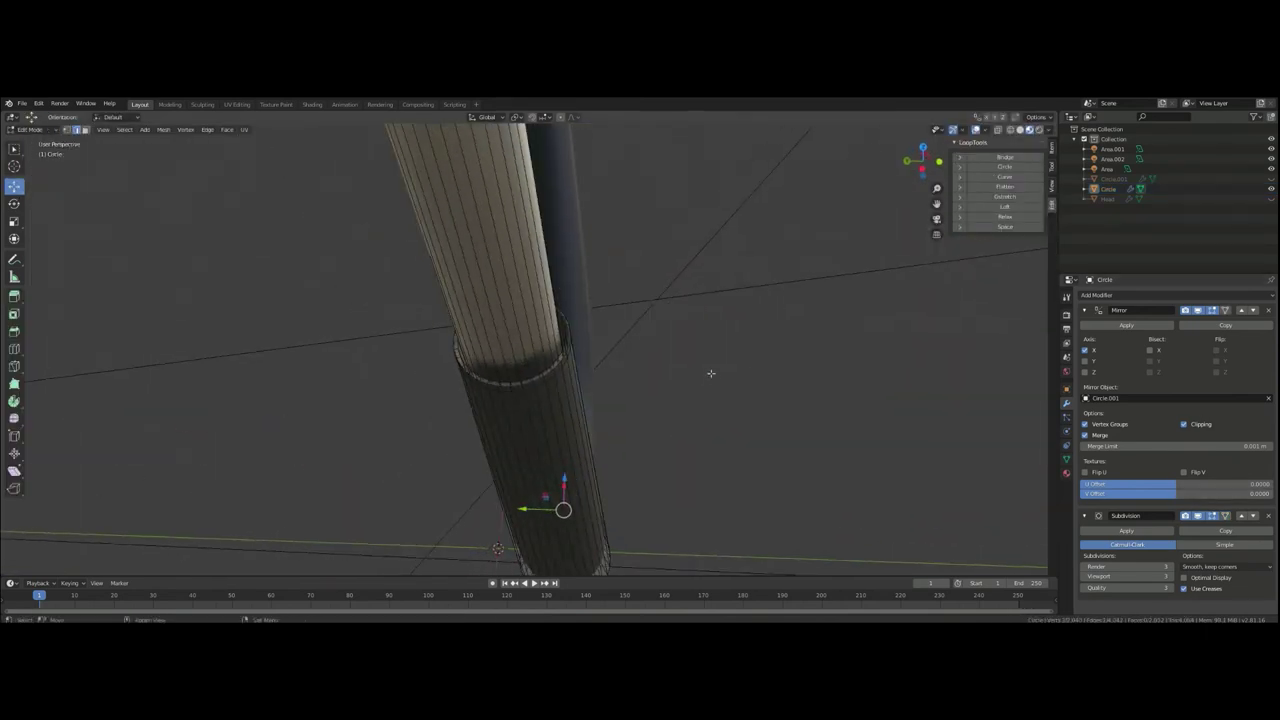
key(ctrl+r)
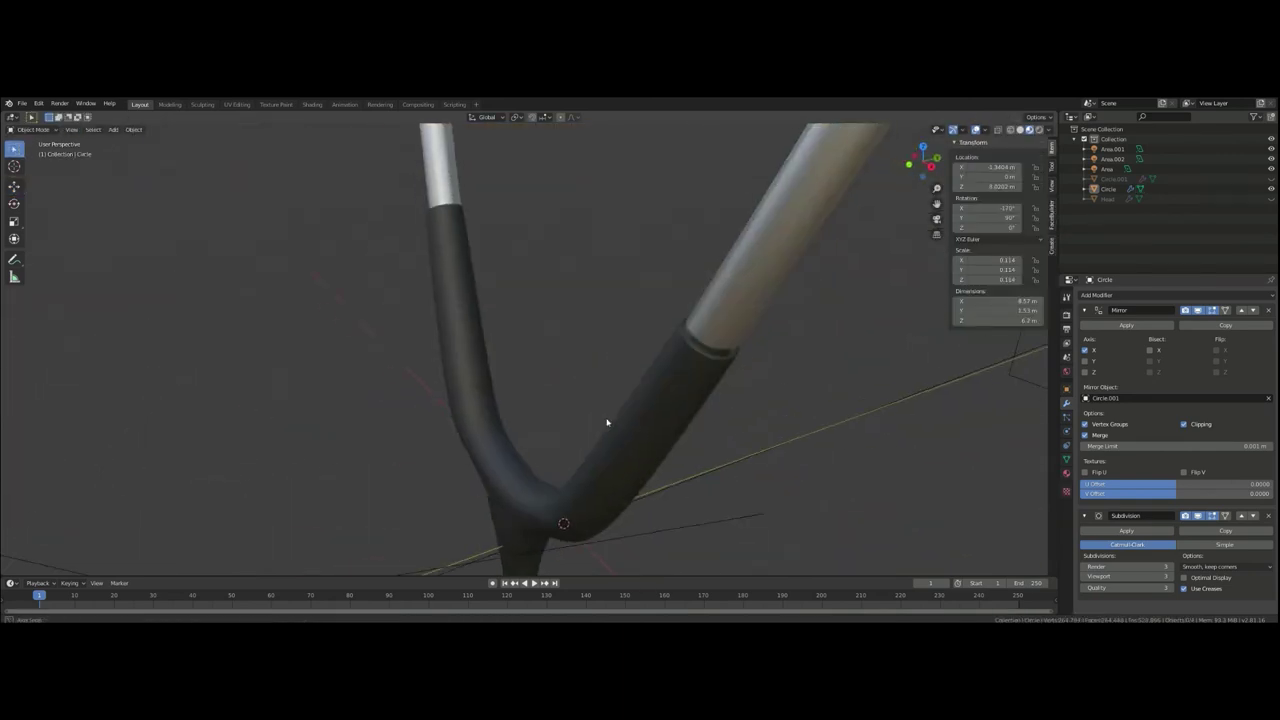
- Rotate and move the Head, then extrude the end ring down along Z onto its stem
scroll(660, 457, up, 1)
scroll(697, 423, up, 3)
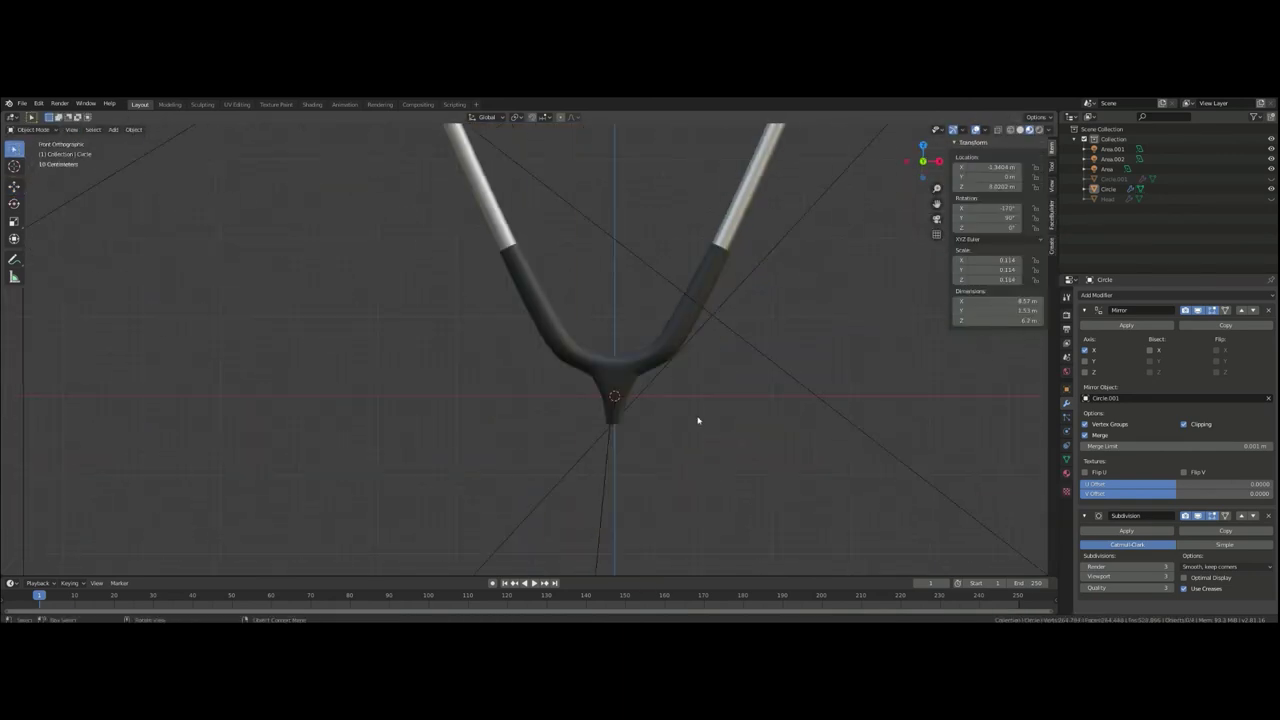
scroll(717, 446, up, 2)
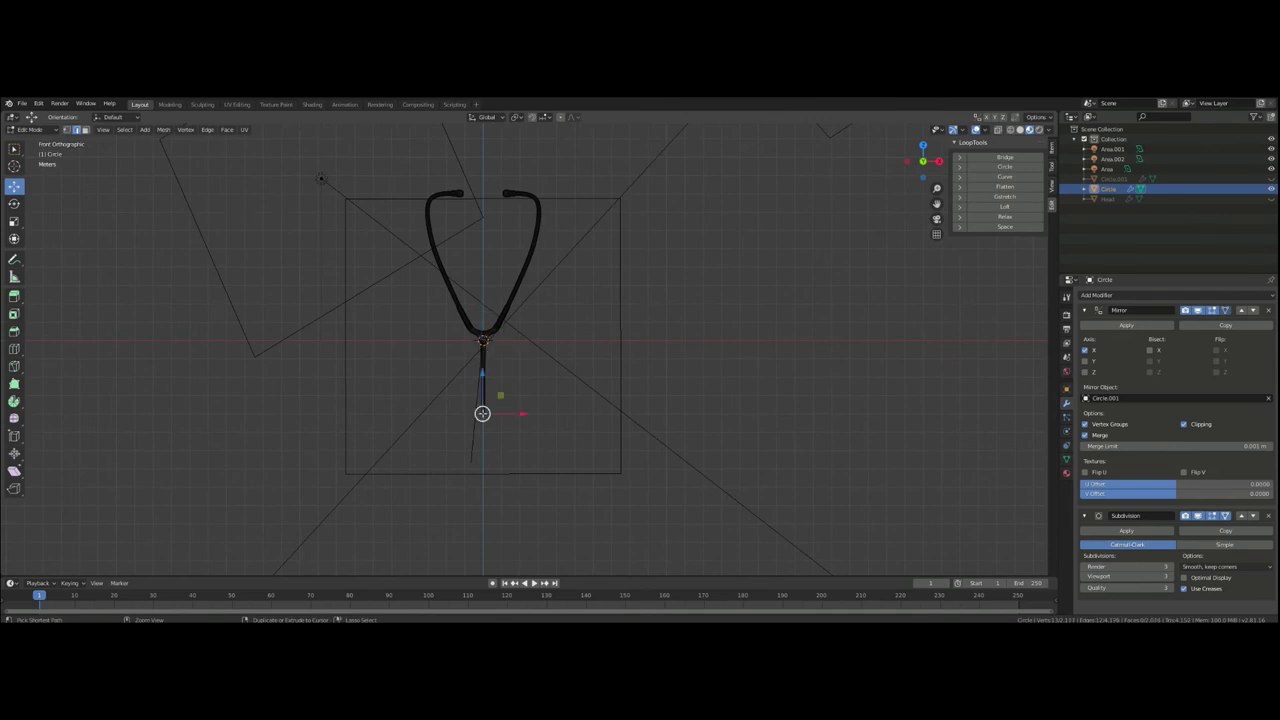
click(22, 103)
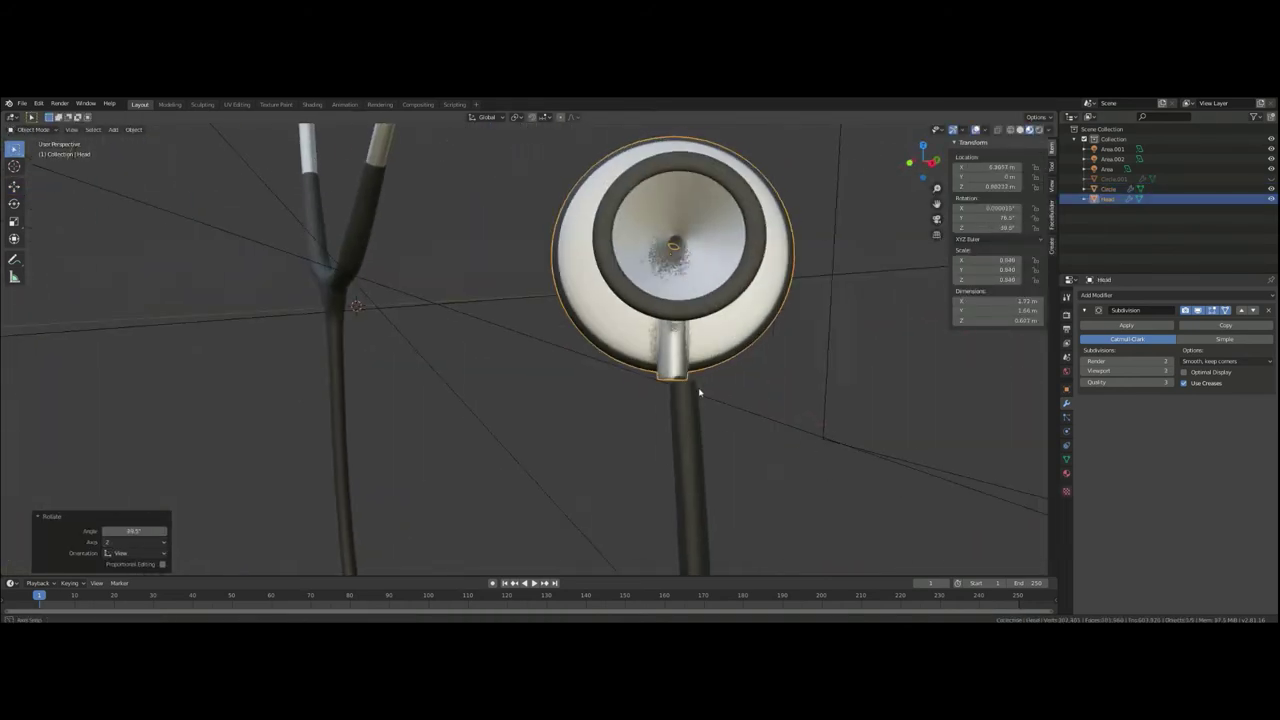
key(g)
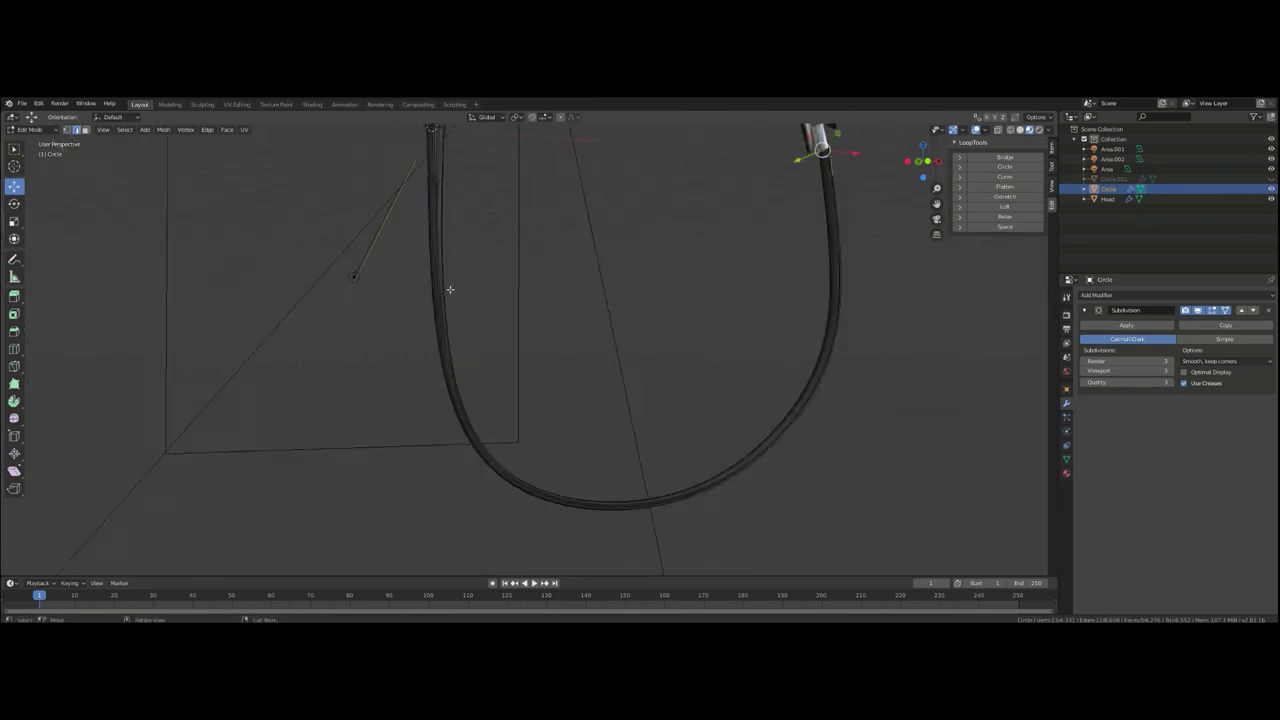
scroll(818, 413, down, 6)
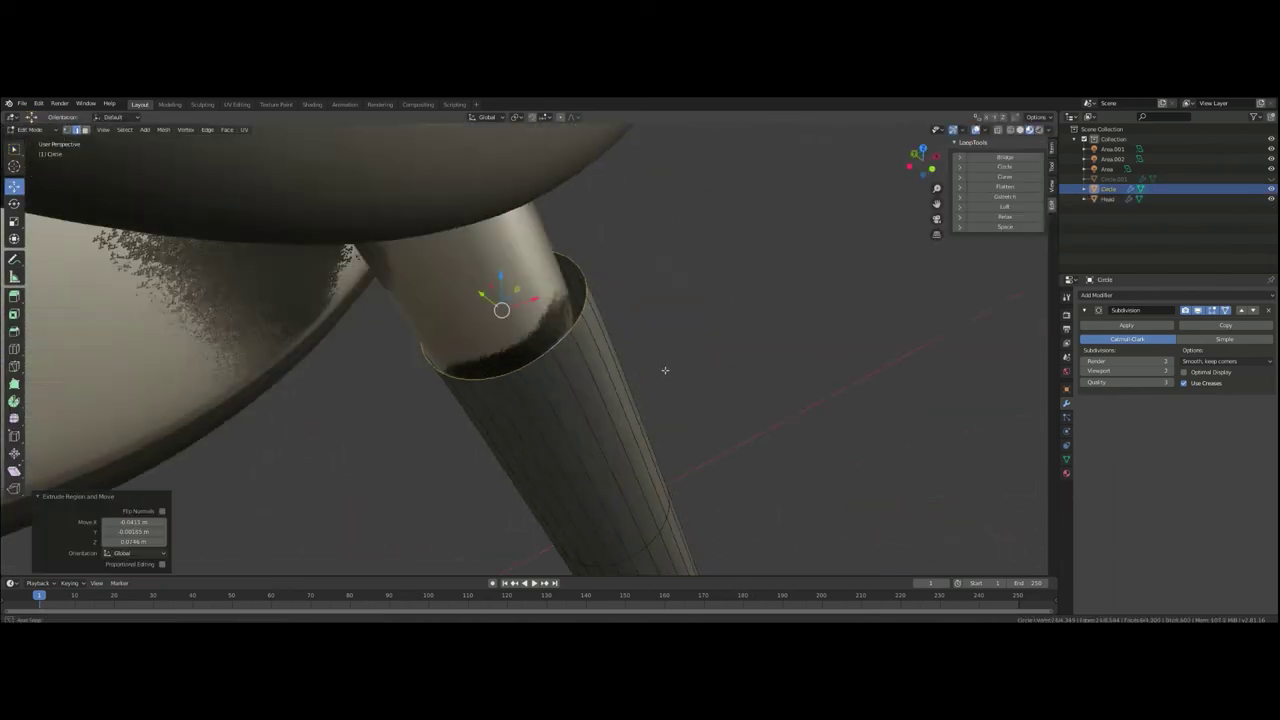
key(g)
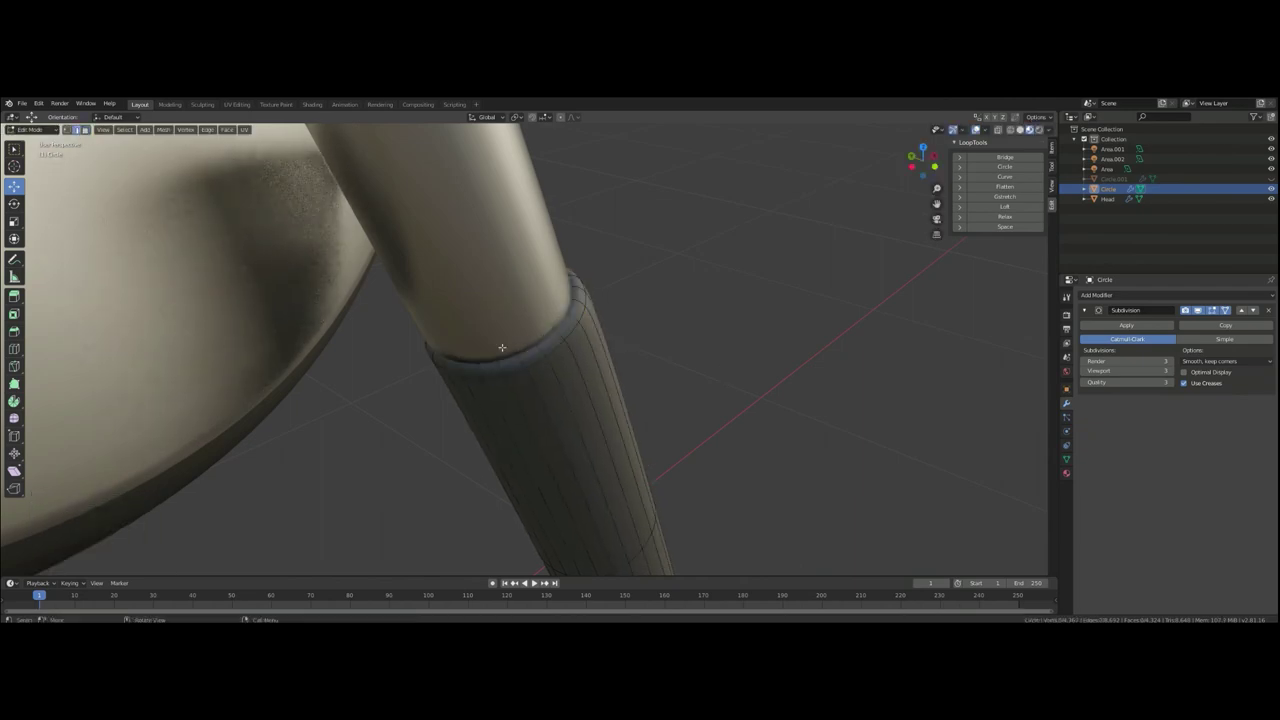
key(g)
key(z)
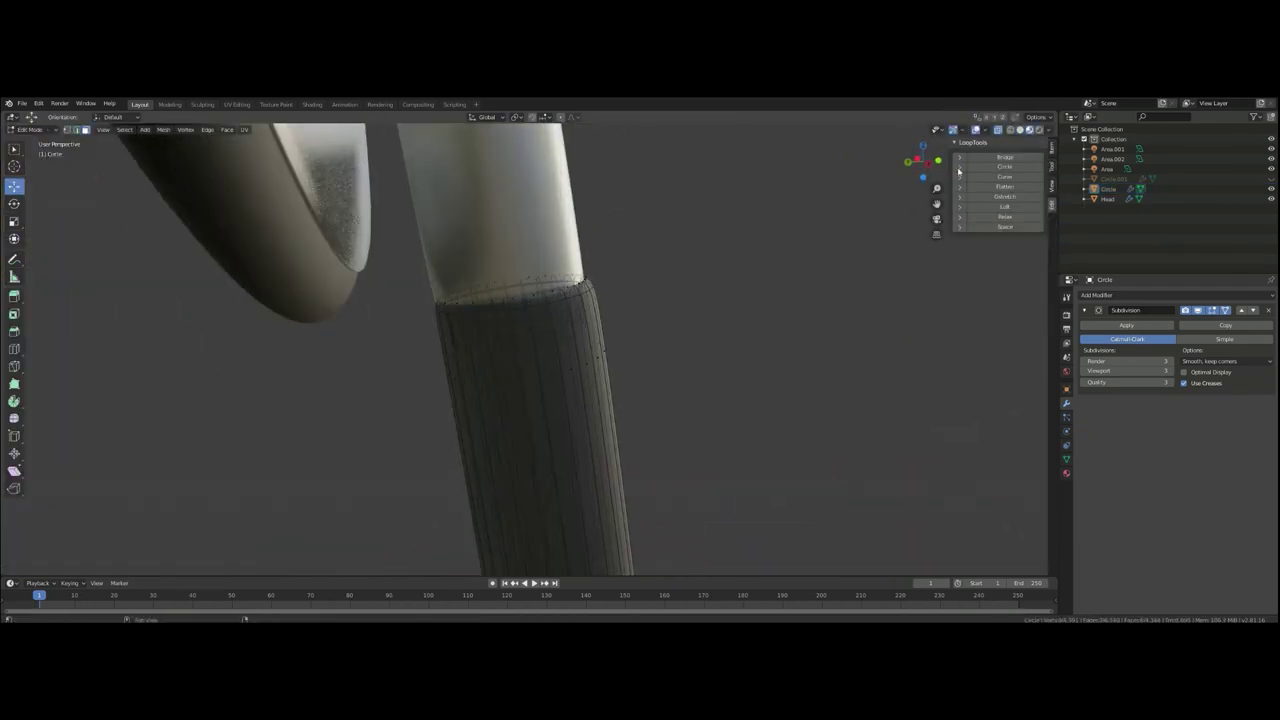
mouse_move(643, 329)
middle_down()
mouse_move(557, 306)
mouse_move(700, 329)
mouse_move(703, 371)
mouse_move(461, 346)
middle_up()
scroll(703, 371, down, 8)
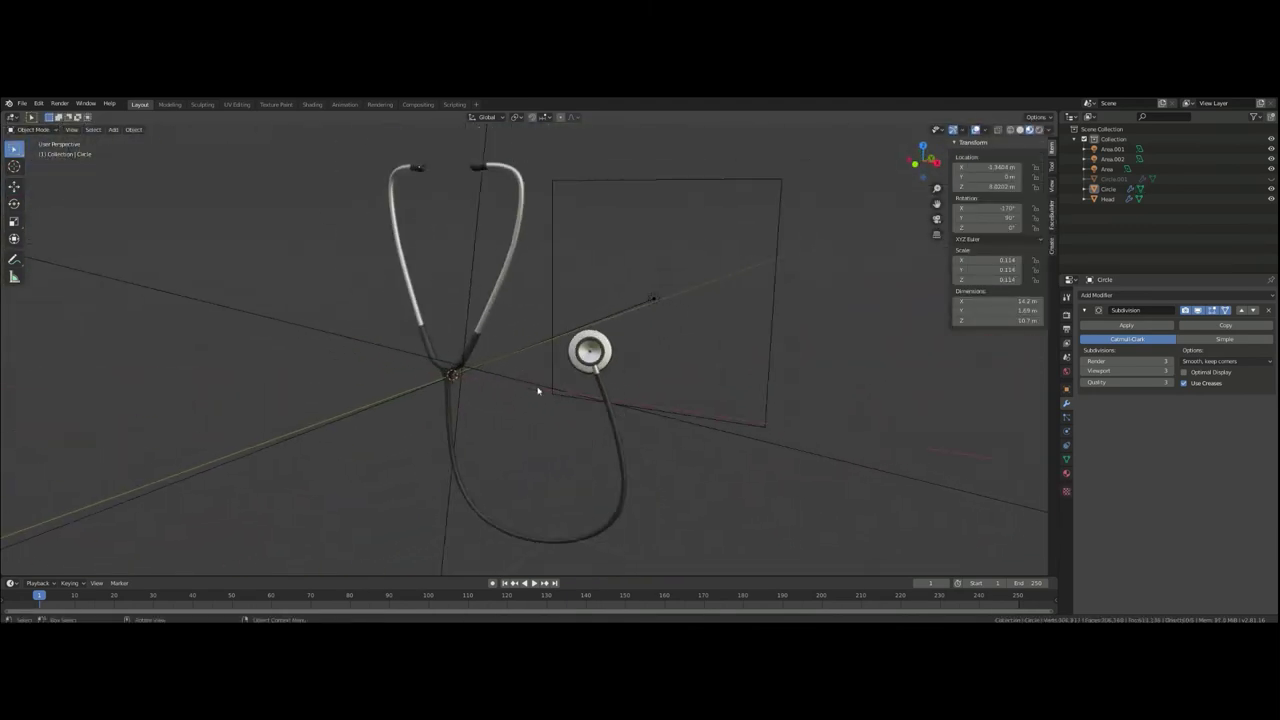
- Slightly rescale and thicken the rubber tubing in edit mode
key(KP_1)
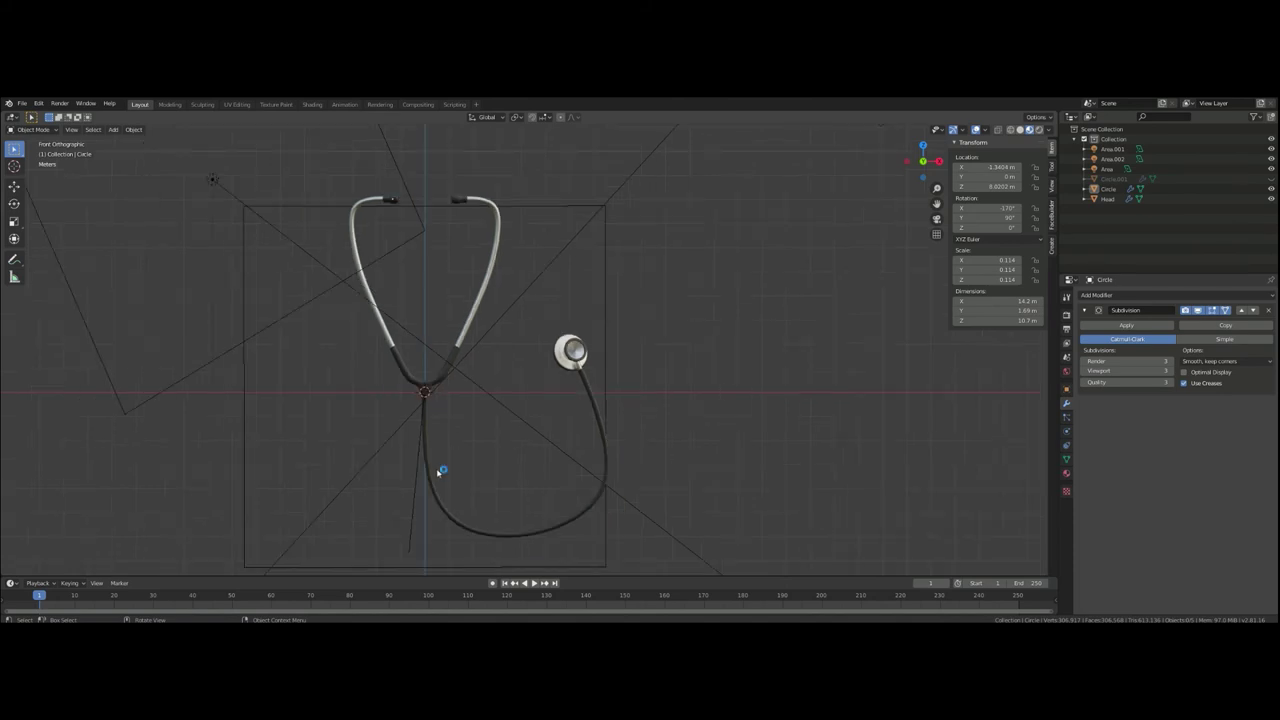
scroll(413, 357, up, 3)
key(Tab)
click(833, 352)
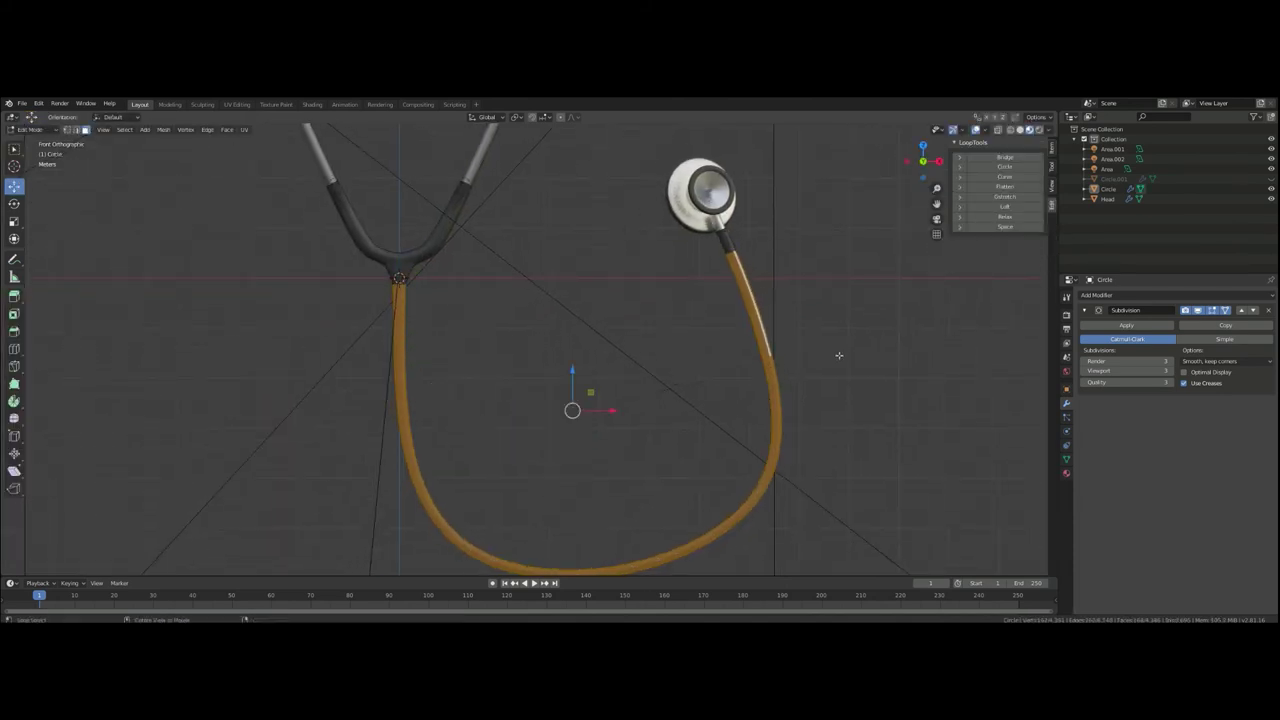
click(839, 353)
key(Tab)
middle_drag(839, 353, 711, 419)
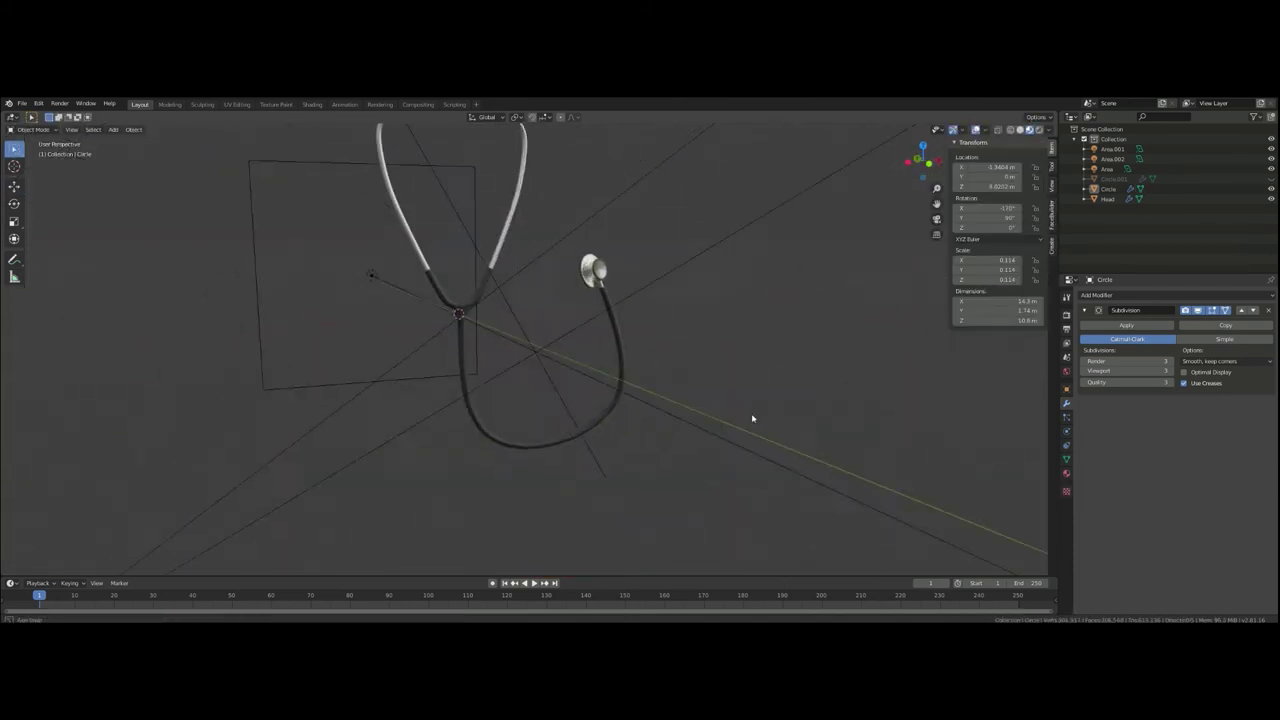
- Select the chest piece's diaphragm disc faces and check its material settings
click(449, 360)
key(KP_Decimal)
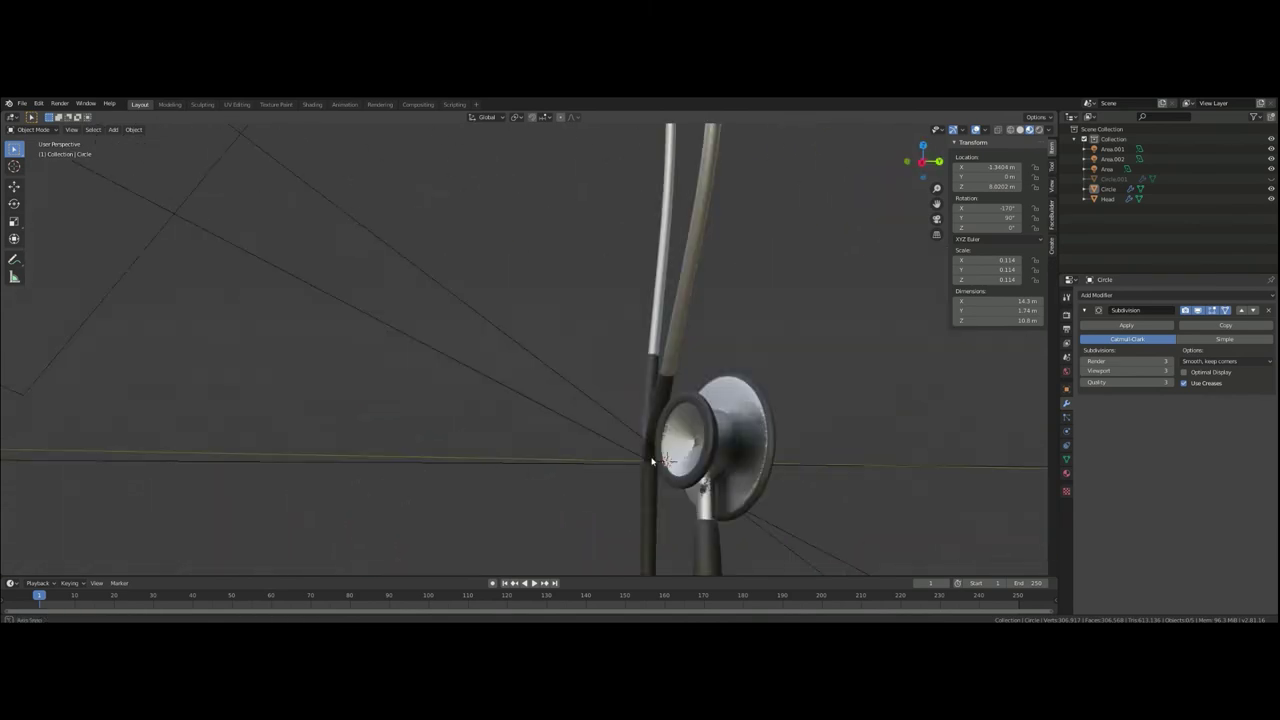
key(Tab)
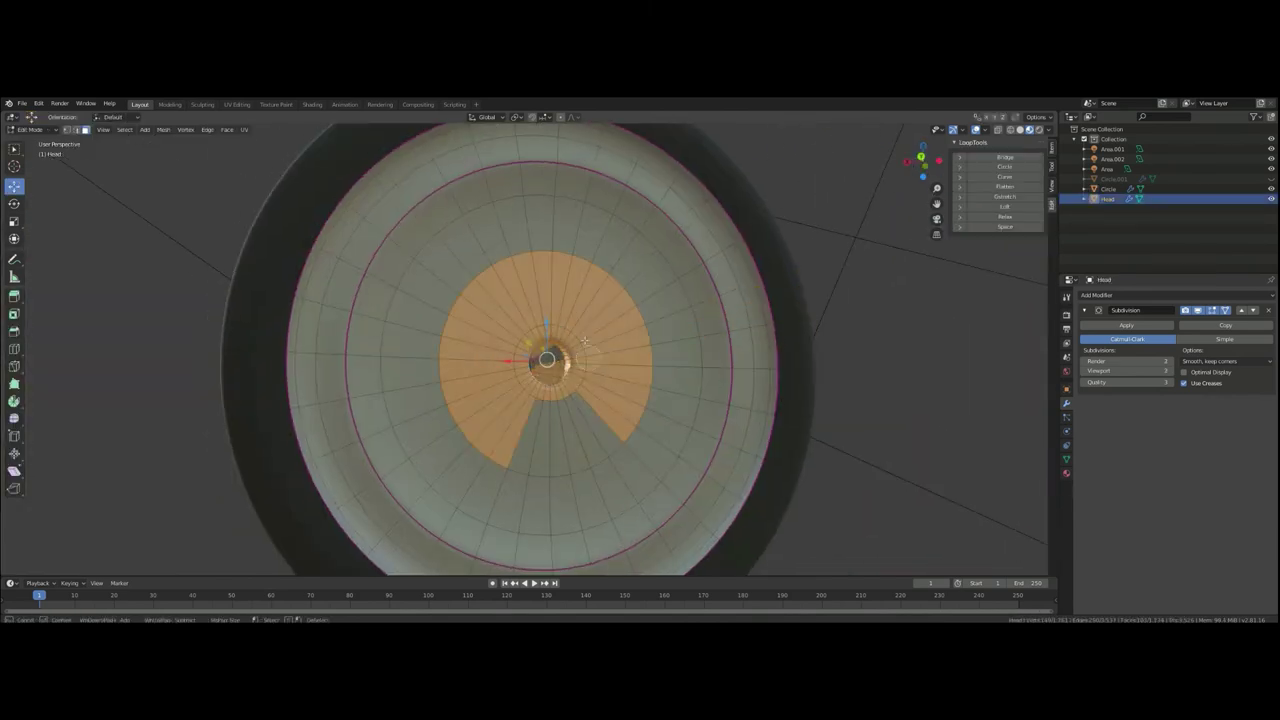
alt+click(768, 325)
ctrl+shift+click(580, 360)
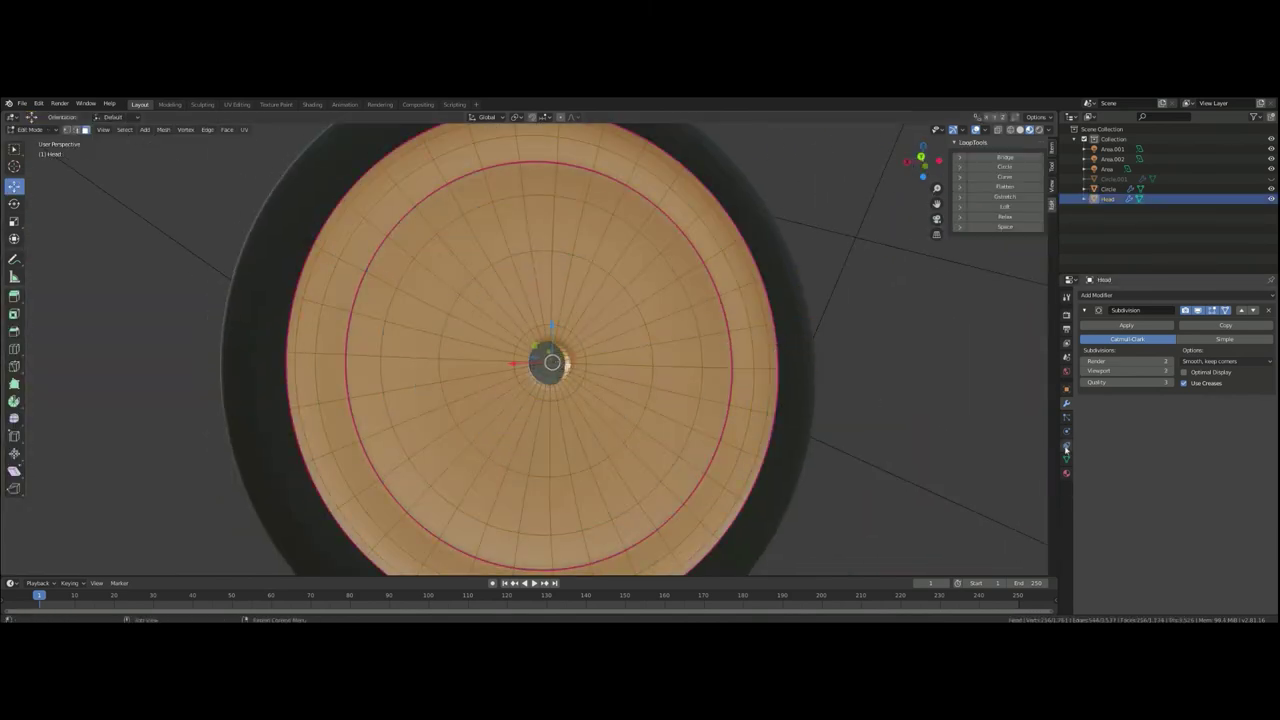
click(1066, 473)
key(Tab)
key(Home)
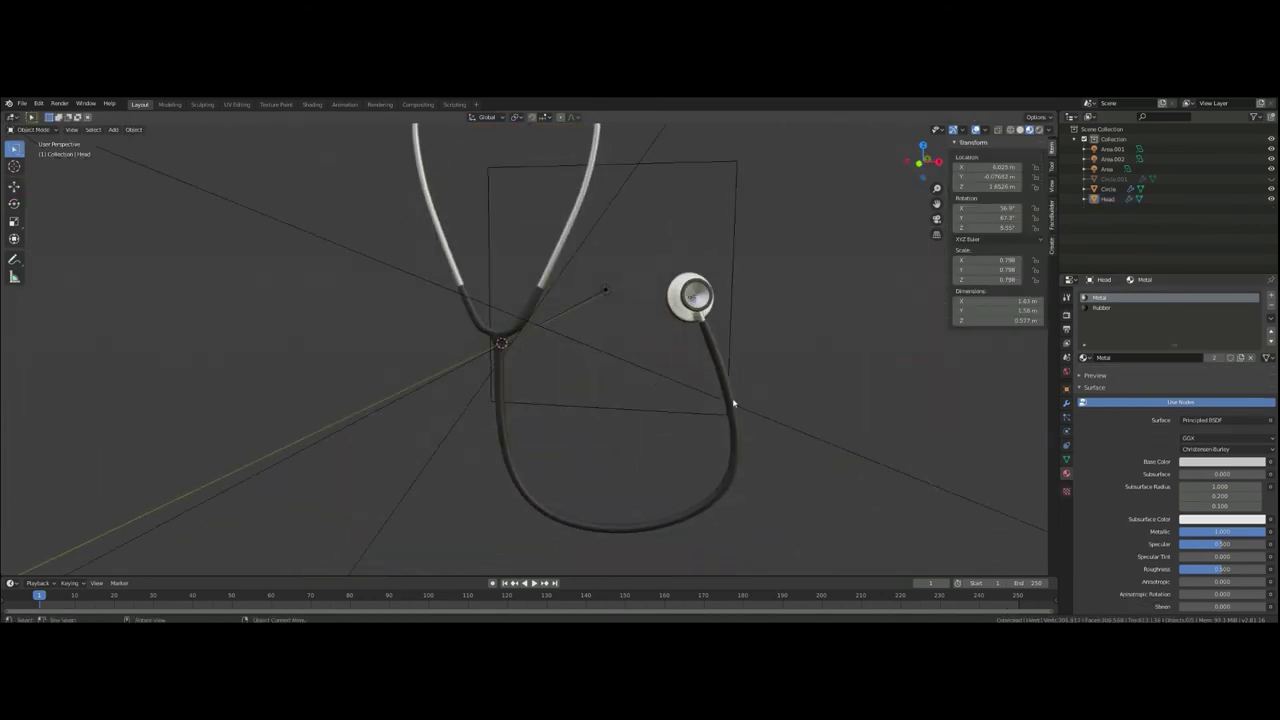
- Switch the viewport to Rendered shading and select the tubing together with the Head
click(1066, 372)
key(z)
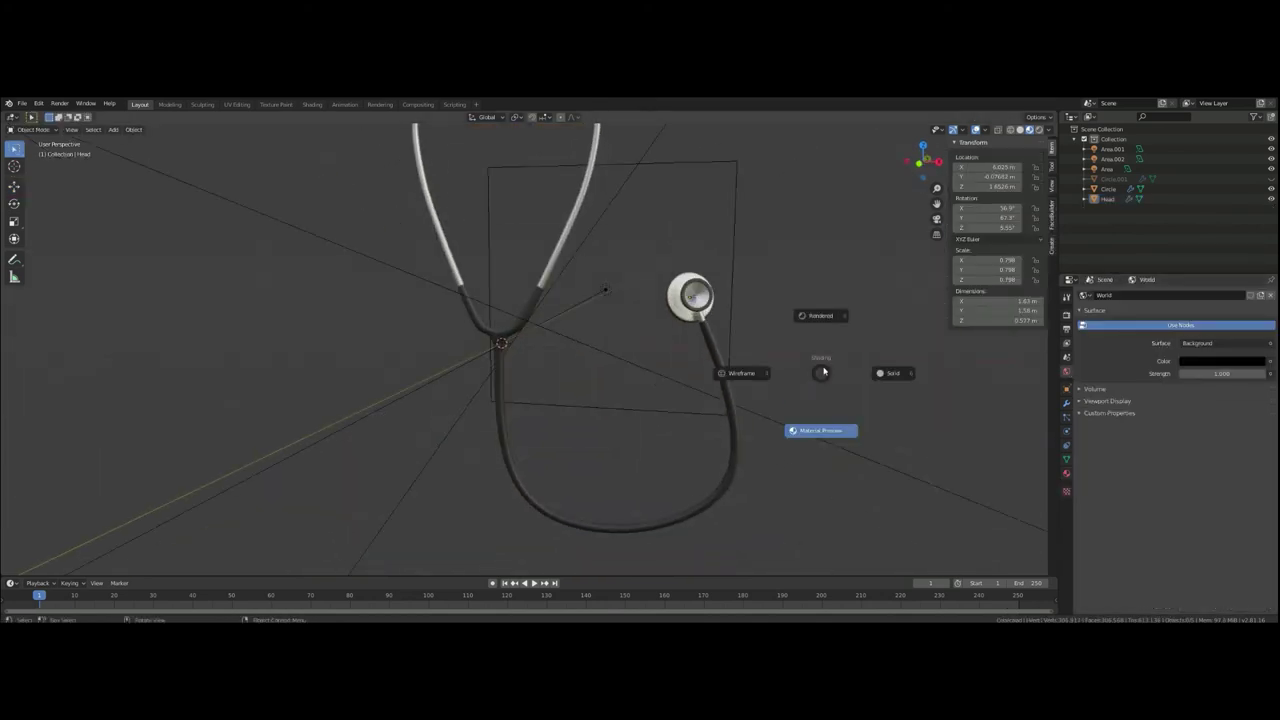
click(786, 329)
shift+click(660, 320)
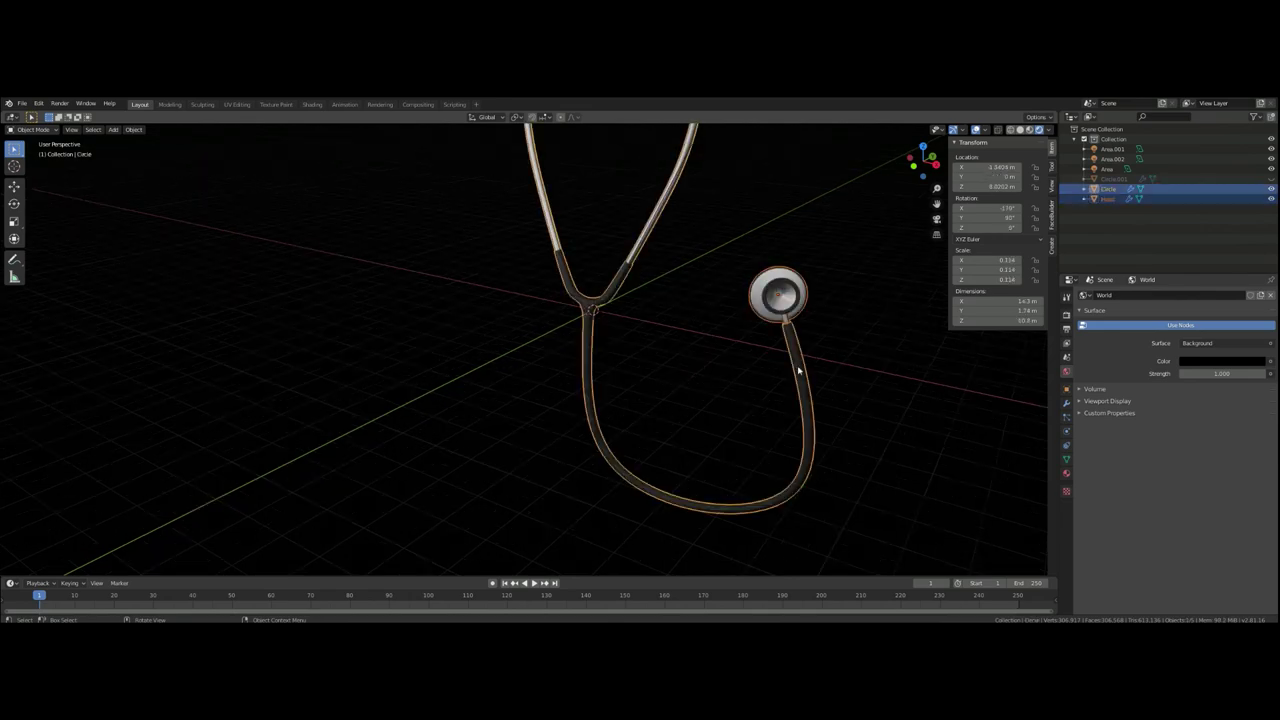
right_click(701, 398)
- Shade the selected parts smooth, then add a floor plane scaled by 5
click(701, 398)
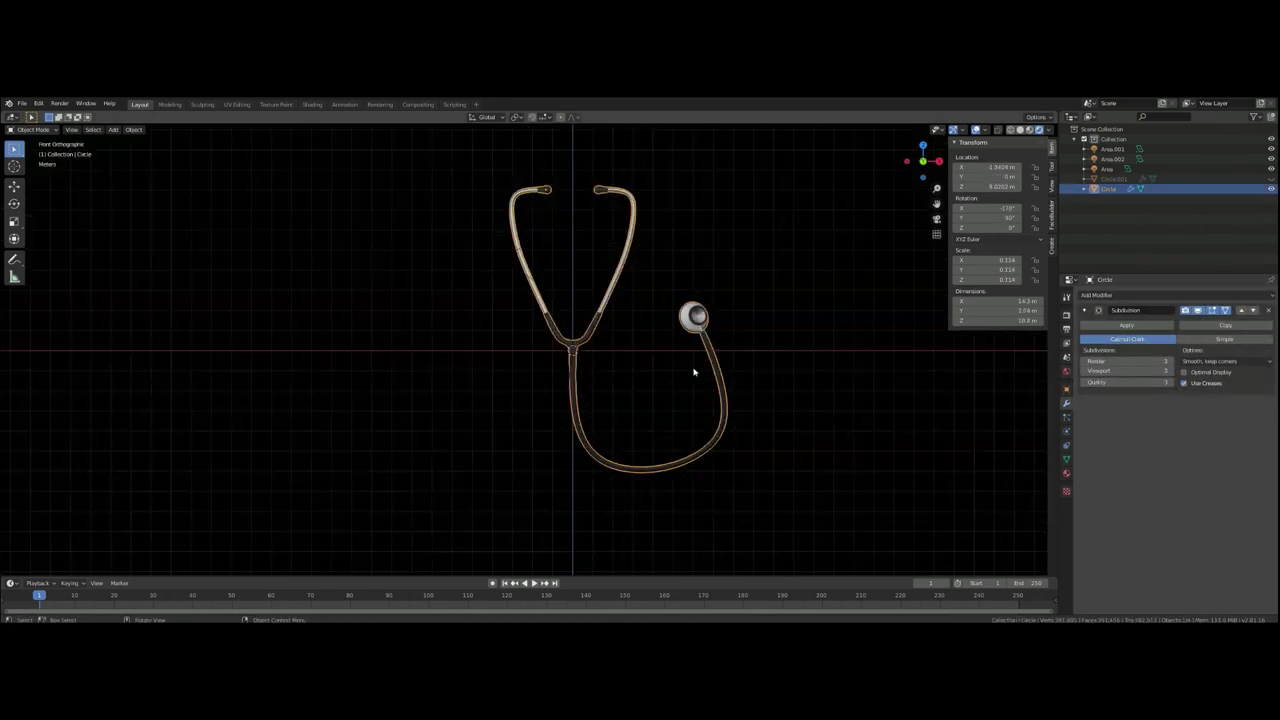
middle_drag(808, 346, 699, 441)
click(699, 441)
key(shift+a)
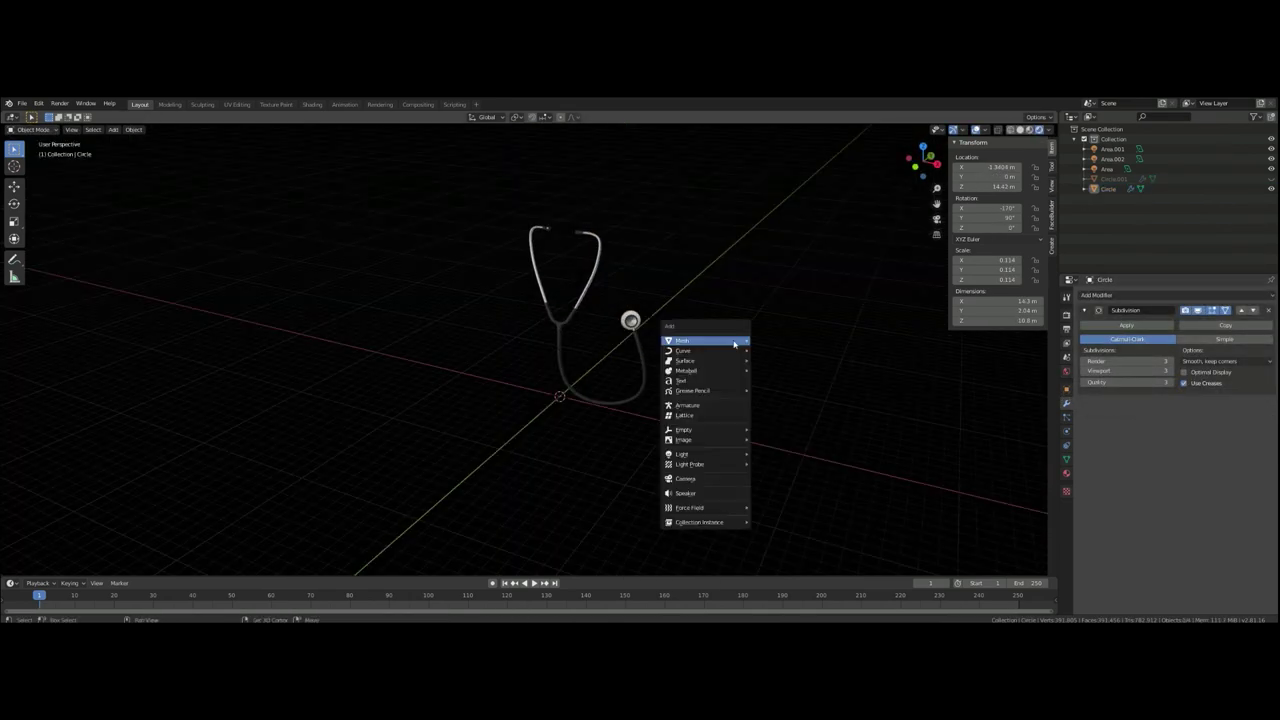
click(771, 337)
text(s5)
key(Return)
- Move an area light along the Y axis and select the other area lights
middle_drag(747, 345, 700, 380)
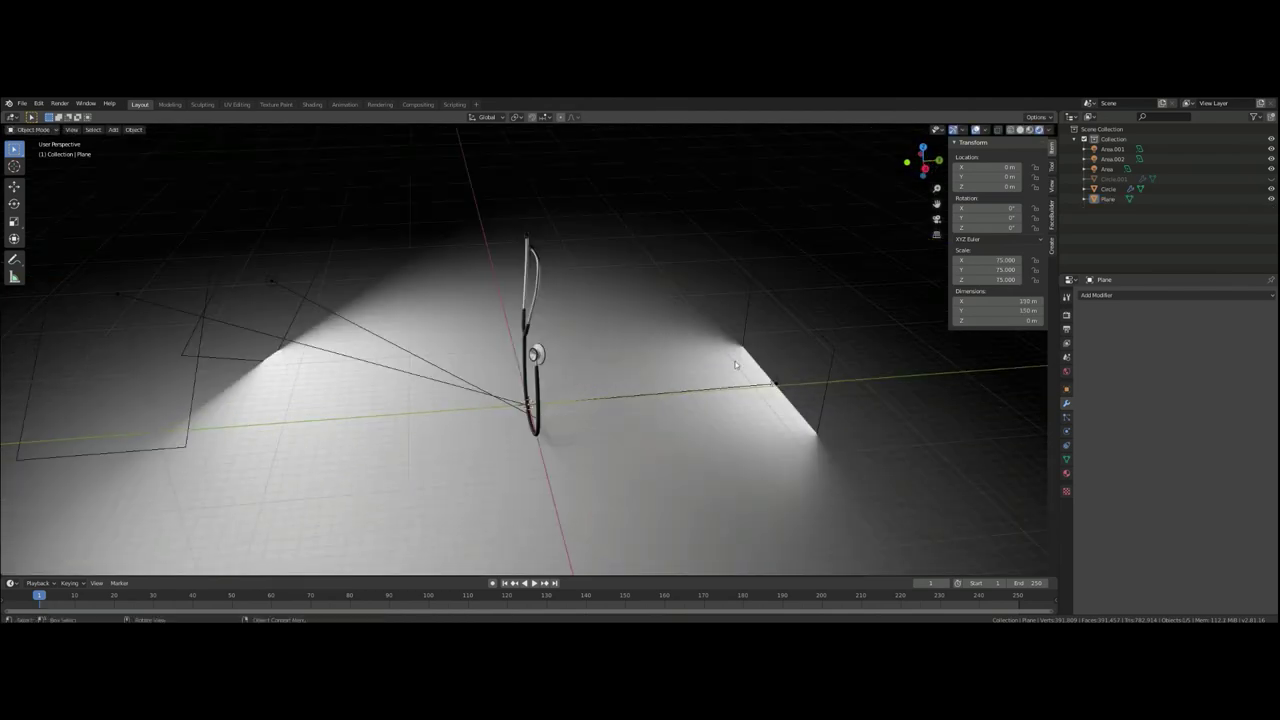
click(820, 343)
mouse_move(820, 343)
middle_down()
mouse_move(587, 398)
mouse_move(680, 370)
middle_up()
key(g)
key(y)
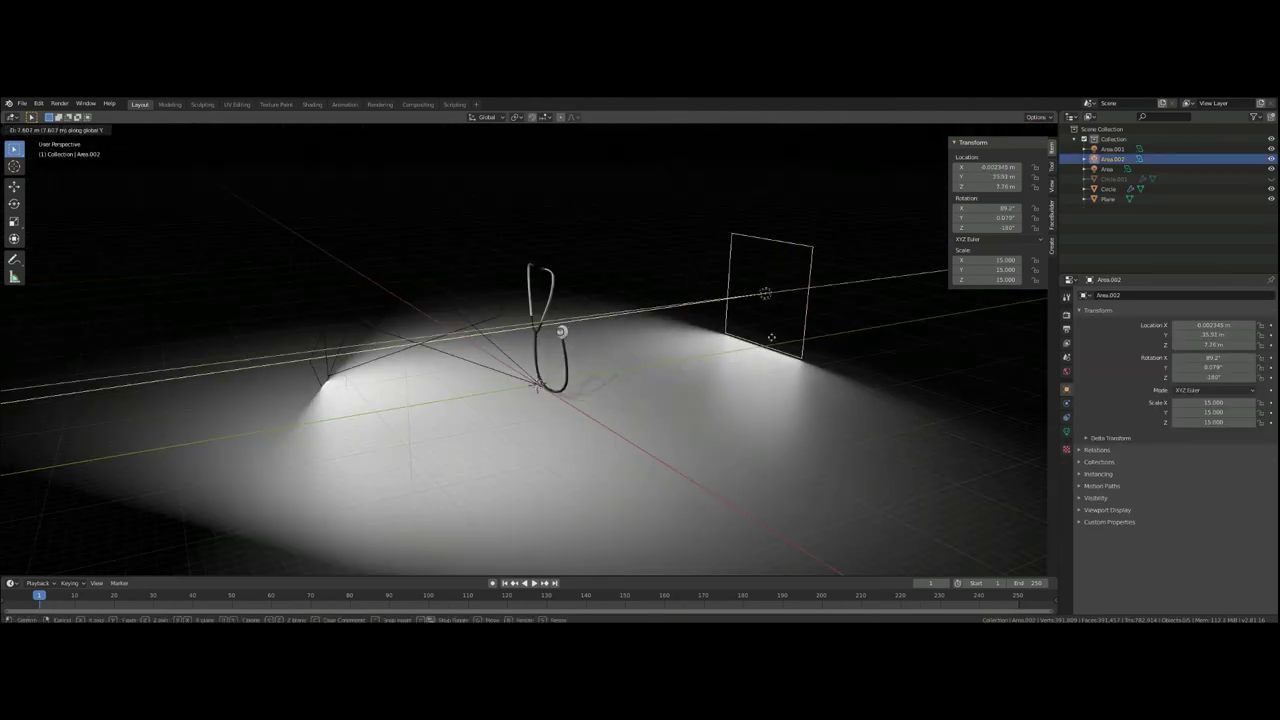
click(763, 299)
mouse_move(660, 297)
middle_down()
mouse_move(600, 380)
mouse_move(531, 349)
mouse_move(603, 374)
mouse_move(552, 466)
mouse_move(751, 309)
mouse_move(578, 387)
mouse_move(600, 466)
middle_up()
click(557, 400)
click(578, 387)
- Add a Sun light, raise it along Z and tilt it toward the stethoscope
key(shift+a)
click(700, 477)
middle_drag(700, 477, 860, 420)
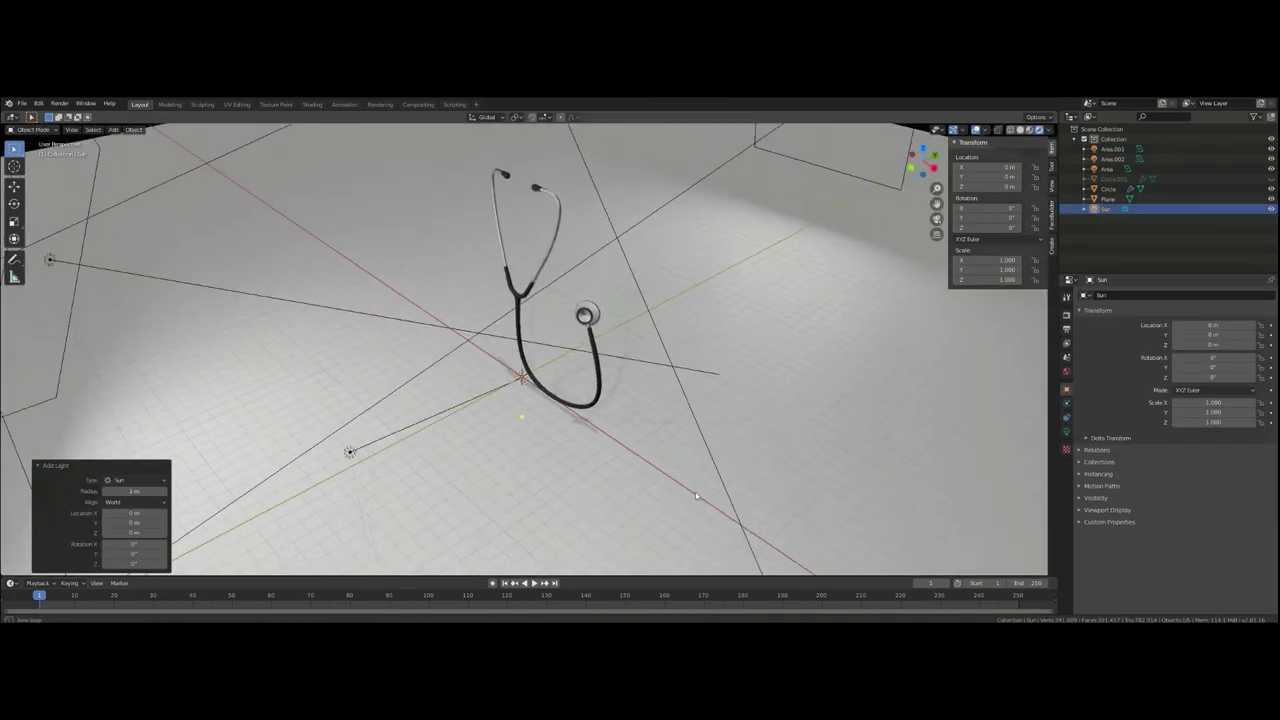
click(1066, 431)
middle_drag(640, 360, 600, 330)
scroll(600, 330, up, 5)
scroll(600, 330, down, 5)
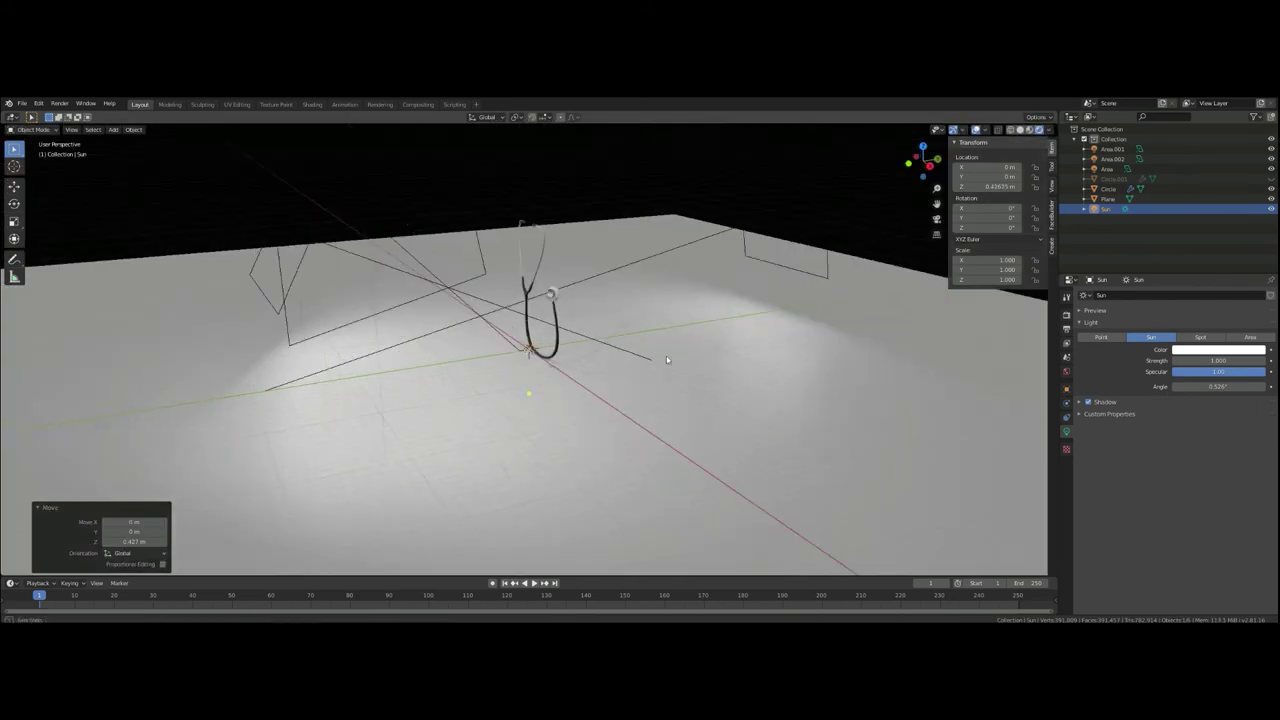
key(g)
key(z)
click(666, 356)
key(r)
click(716, 309)
mouse_move(716, 309)
middle_down()
mouse_move(650, 380)
mouse_move(727, 417)
mouse_move(548, 347)
mouse_move(600, 330)
middle_up()
- Scale the floor plane up to about 450 m
click(700, 400)
key(s)
click(728, 393)
key(Tab)
key(Tab)
scroll(548, 347, up, 4)
click(512, 380)
- Adjust the Metal material's Base Color on the tubing
click(1066, 473)
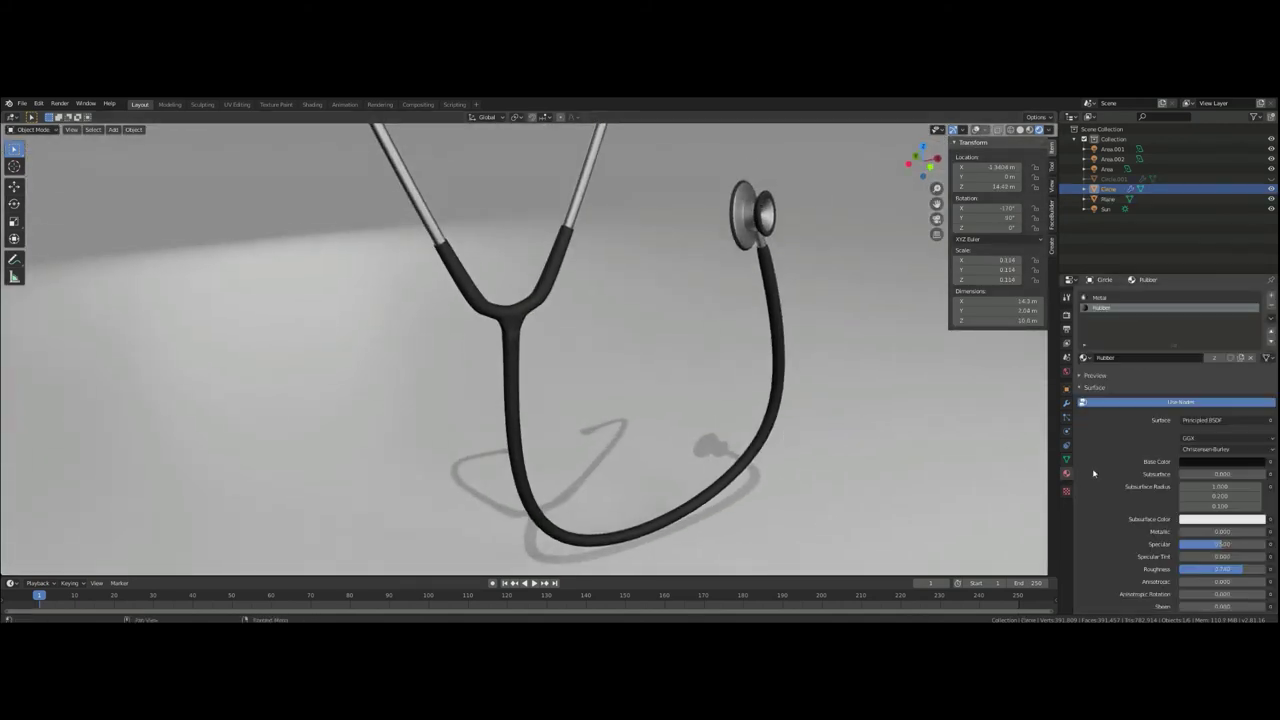
click(1067, 317)
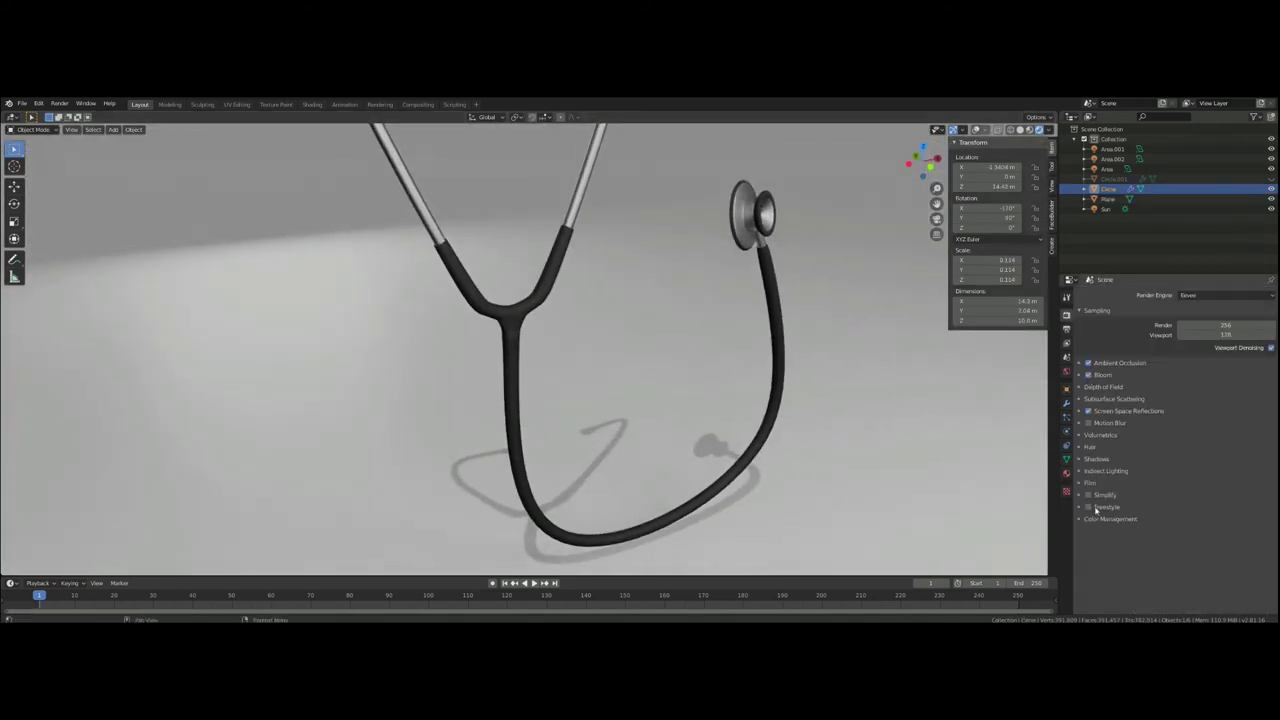
click(1066, 473)
scroll(1221, 410, down, 2)
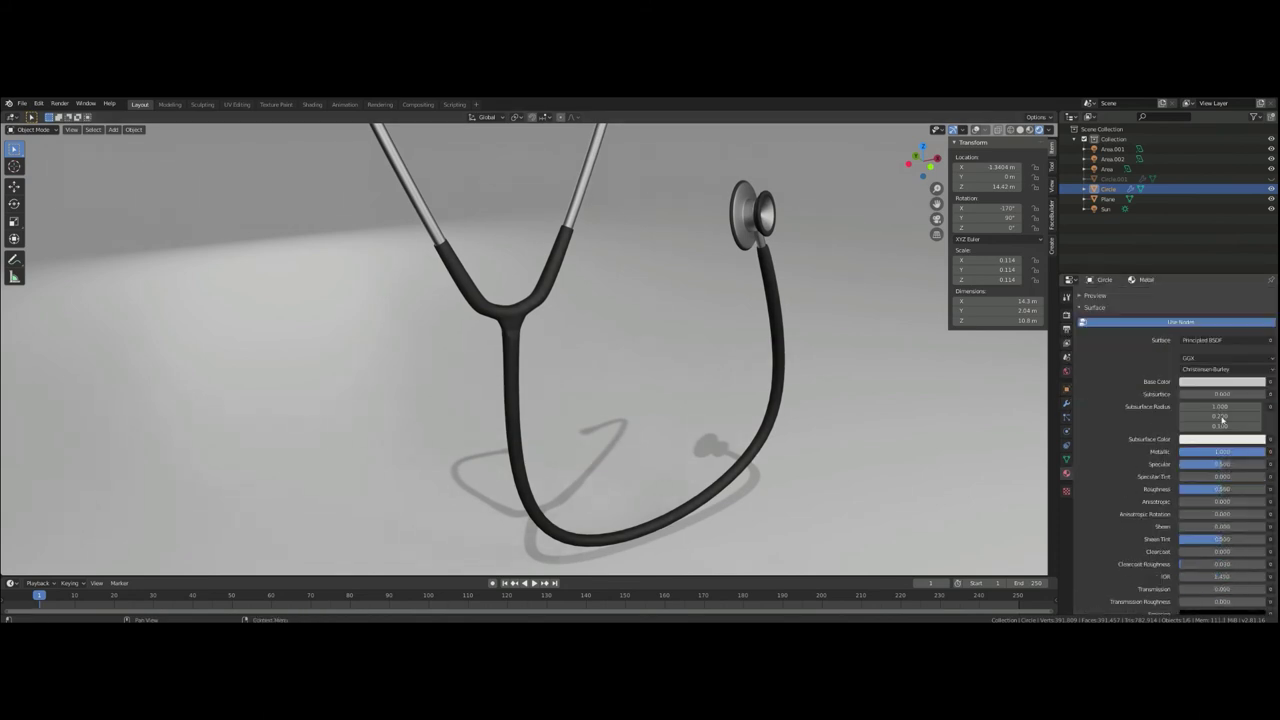
middle_drag(757, 233, 700, 260)
click(1222, 381)
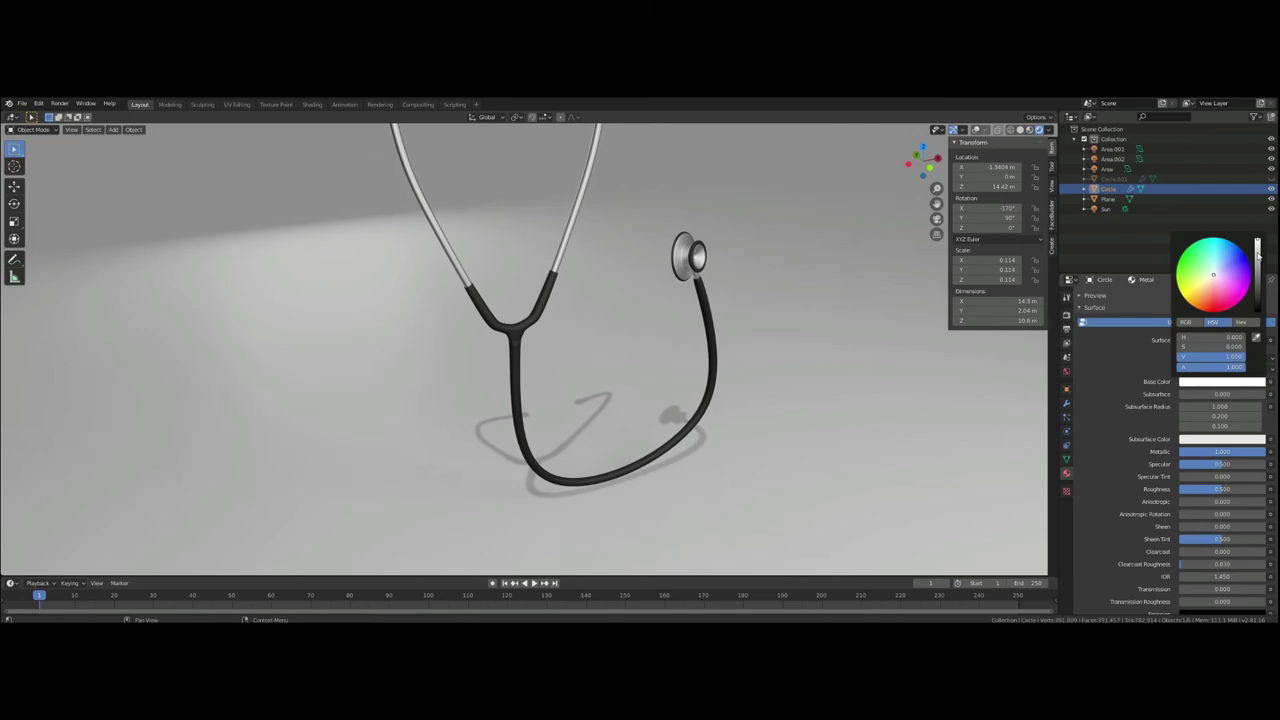
mouse_move(900, 300)
middle_down()
mouse_move(729, 308)
mouse_move(900, 390)
mouse_move(591, 354)
mouse_move(619, 246)
middle_up()
- Restore overlays, select all chest piece faces, then select the floor and add a Camera
middle_drag(769, 315, 600, 250)
key(shift+alt+z)
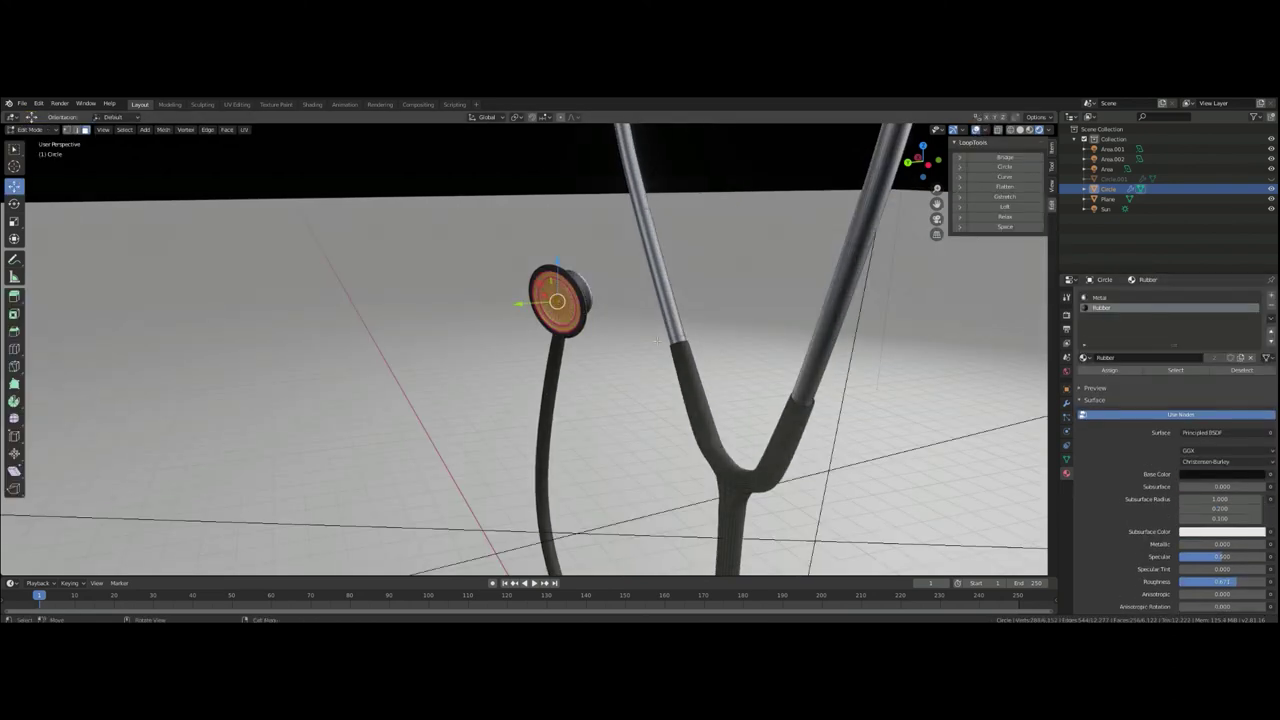
key(Tab)
key(a)
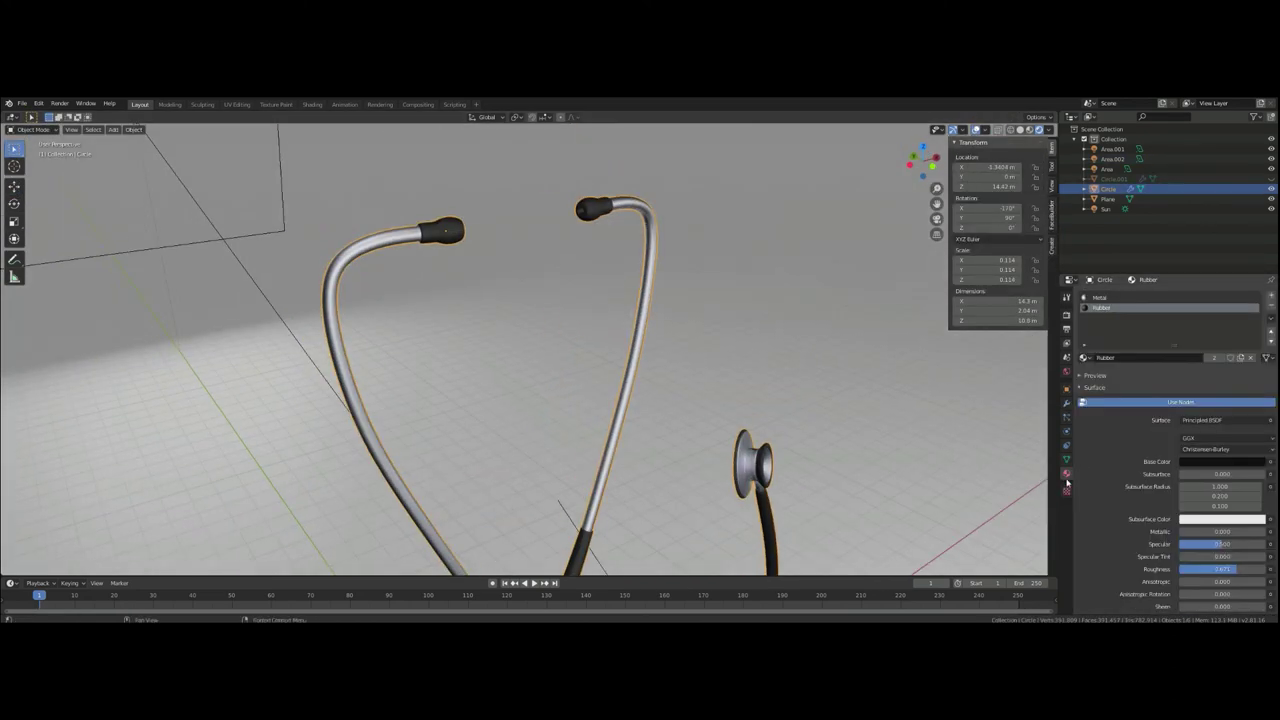
scroll(1133, 460, down, 2)
scroll(1133, 460, down, 2)
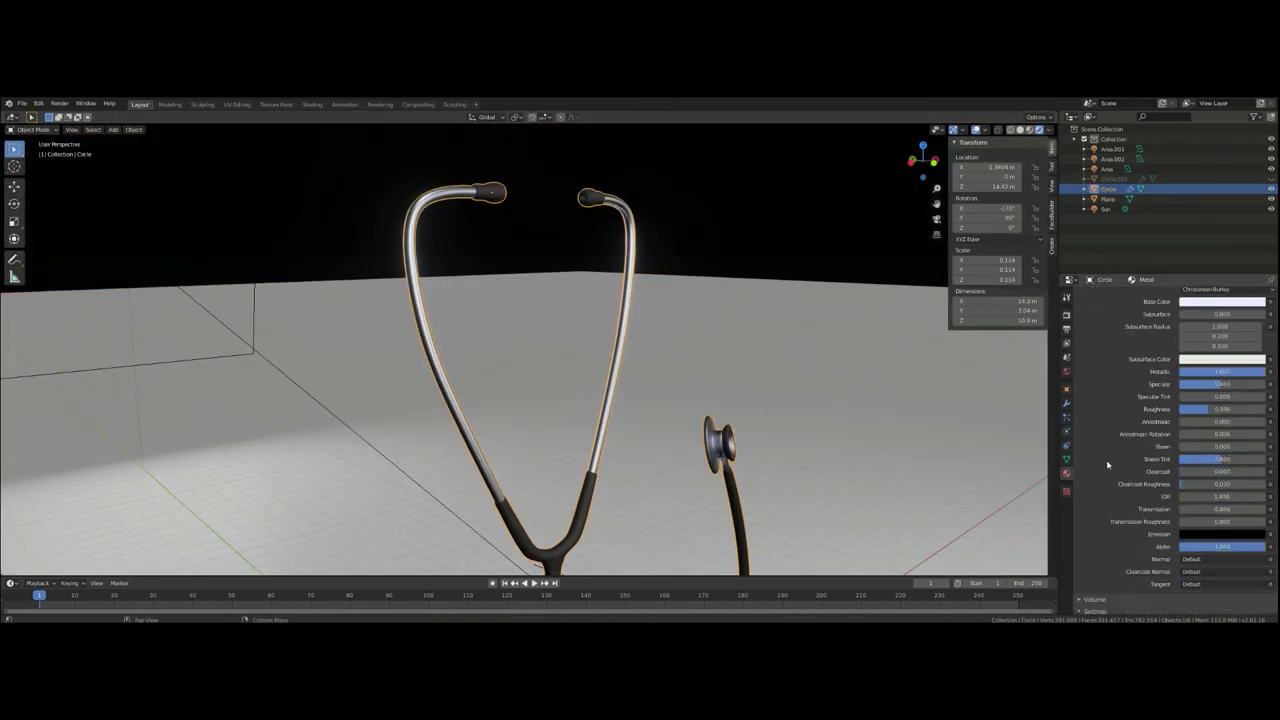
scroll(1107, 464, down, 1)
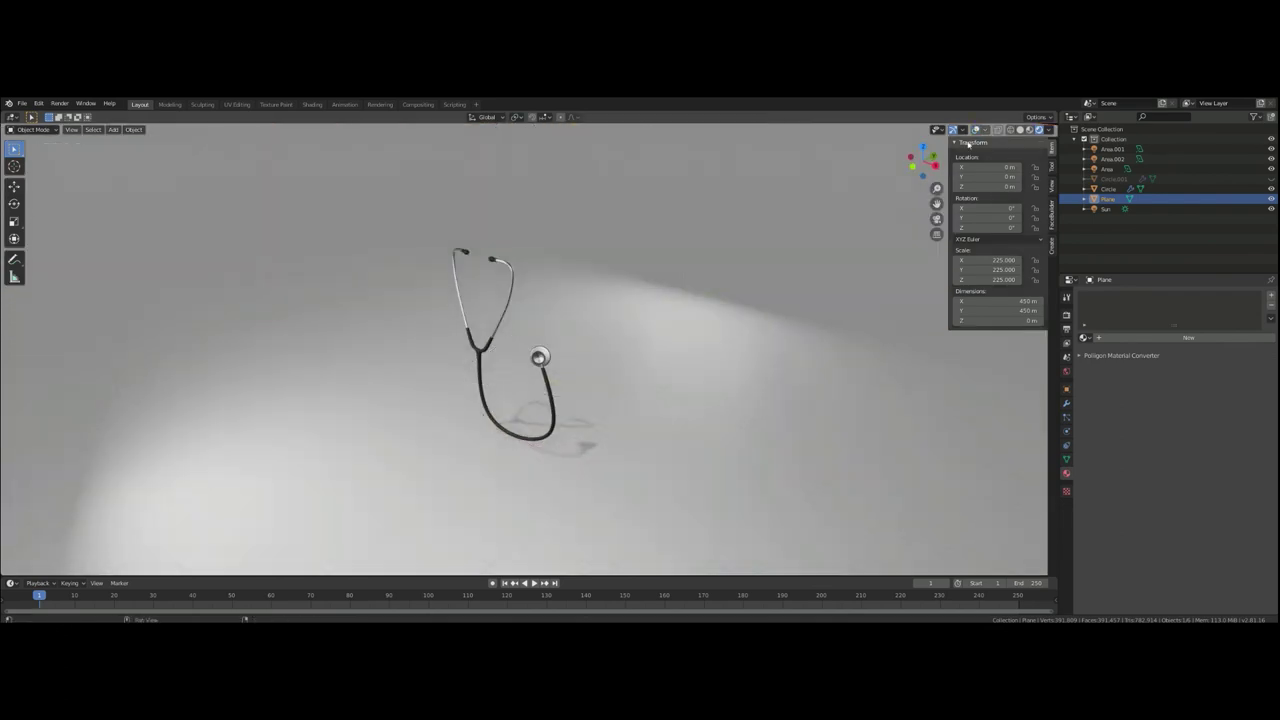
middle_drag(640, 400, 683, 384)
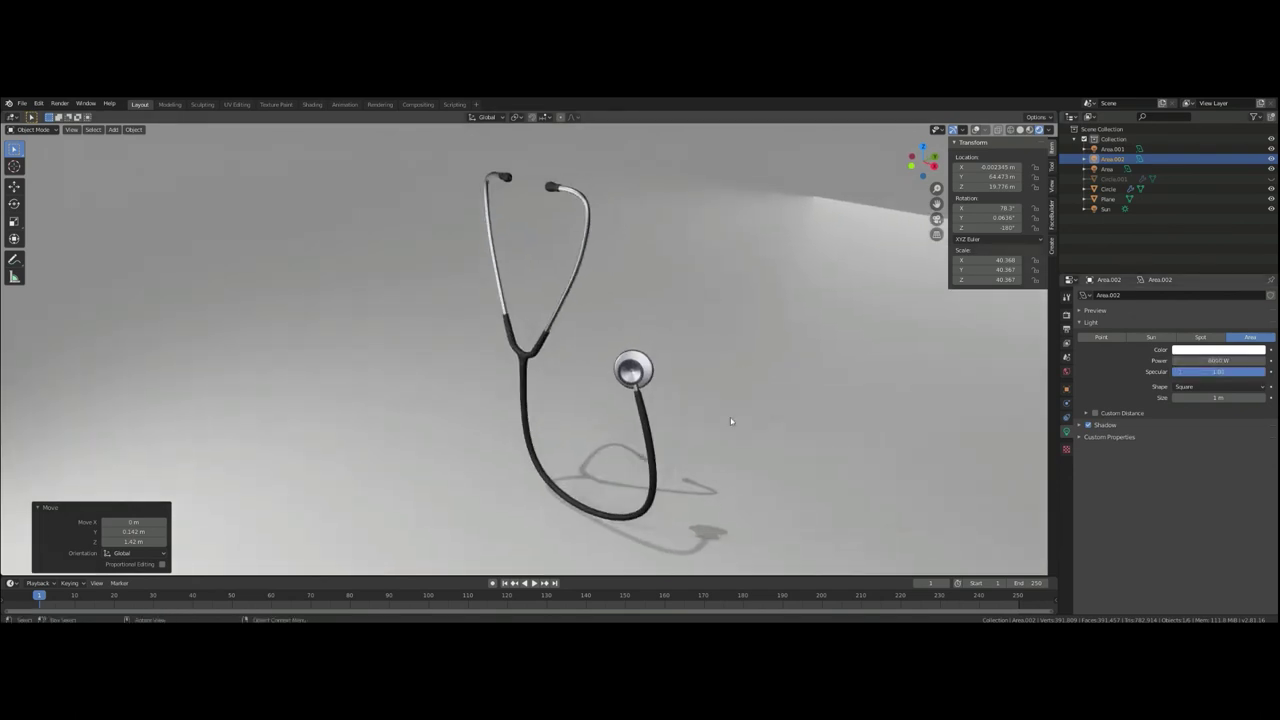
click(731, 421)
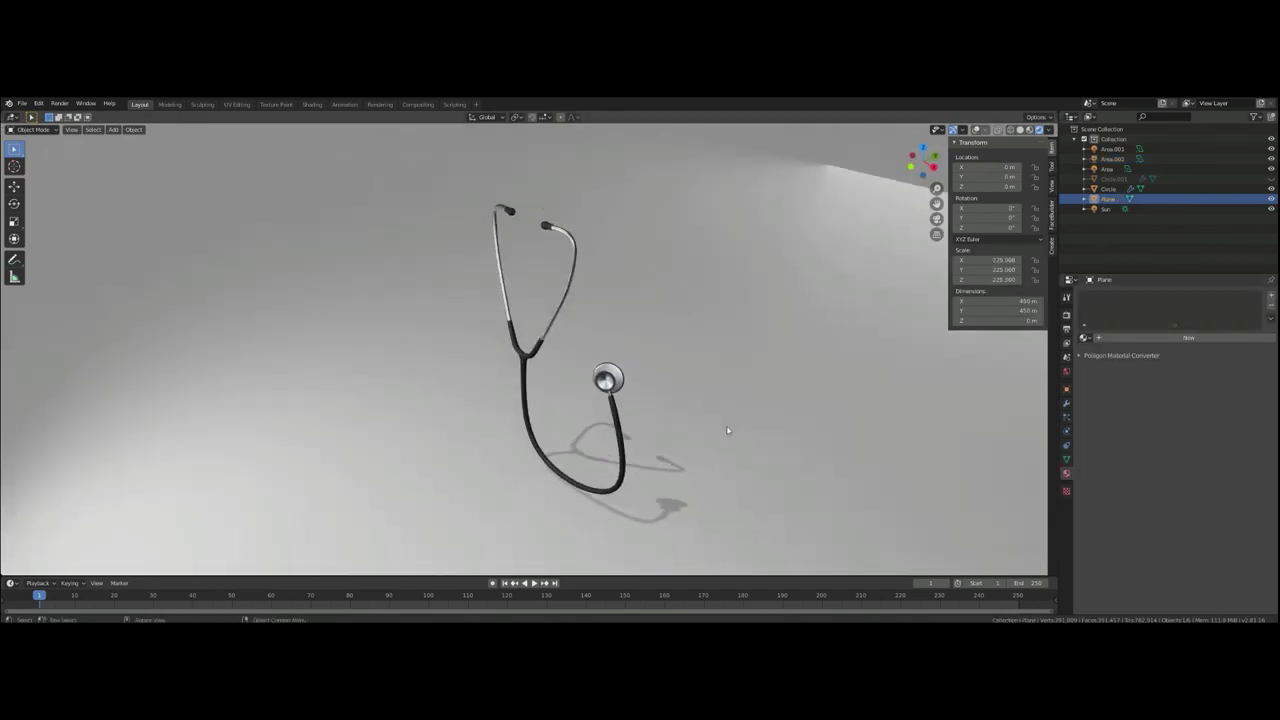
click(679, 461)
- Look through the camera and aim it down to frame the stethoscope
key(KP_0)
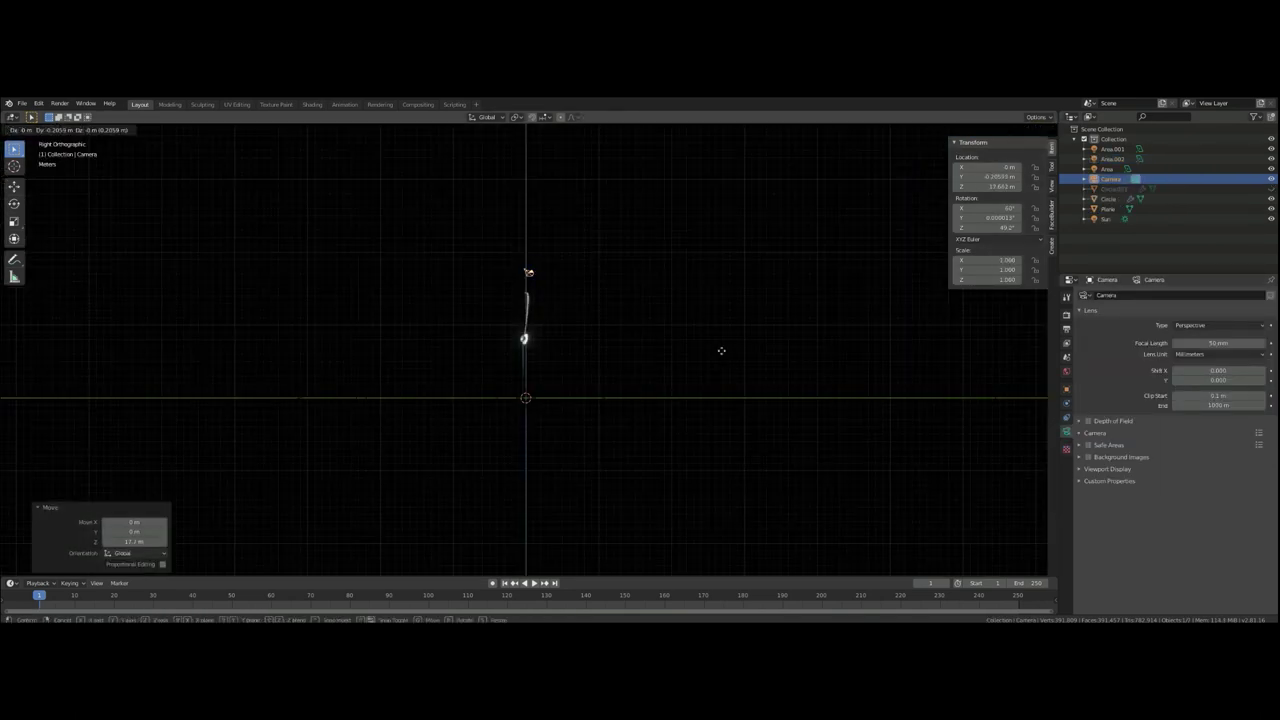
middle_drag(695, 347, 624, 270)
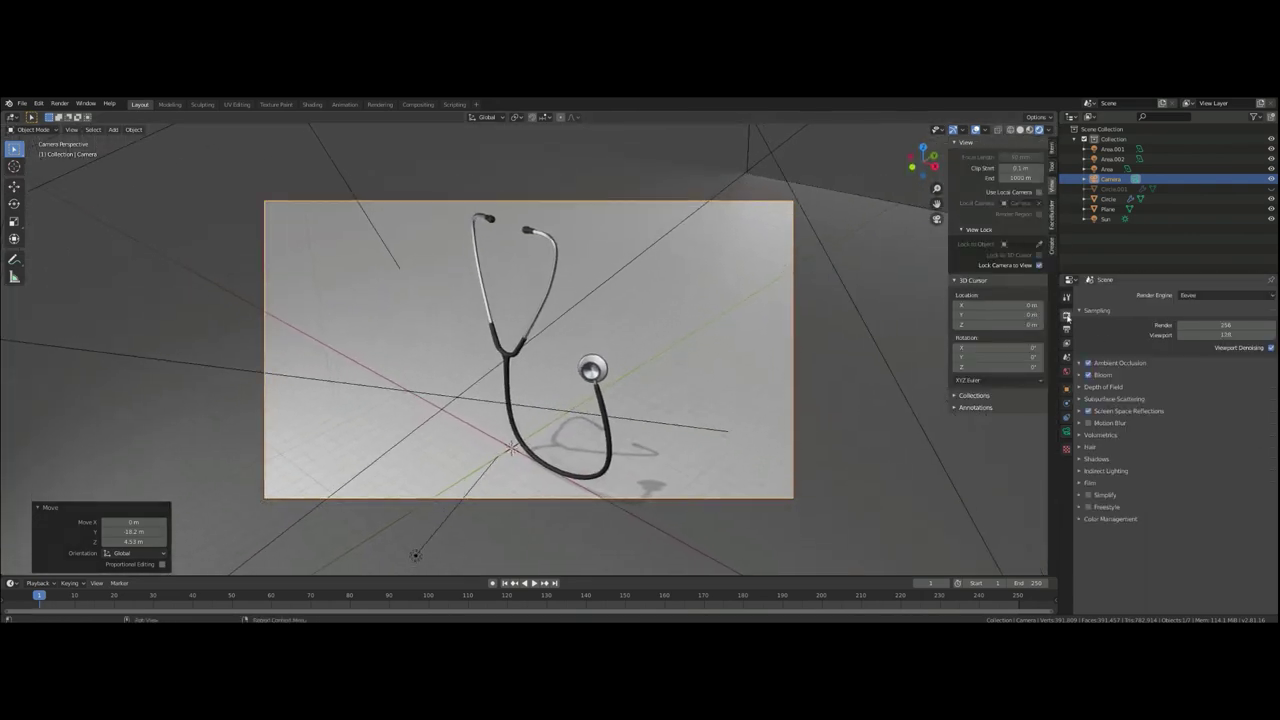
click(1066, 432)
middle_drag(700, 400, 753, 428)
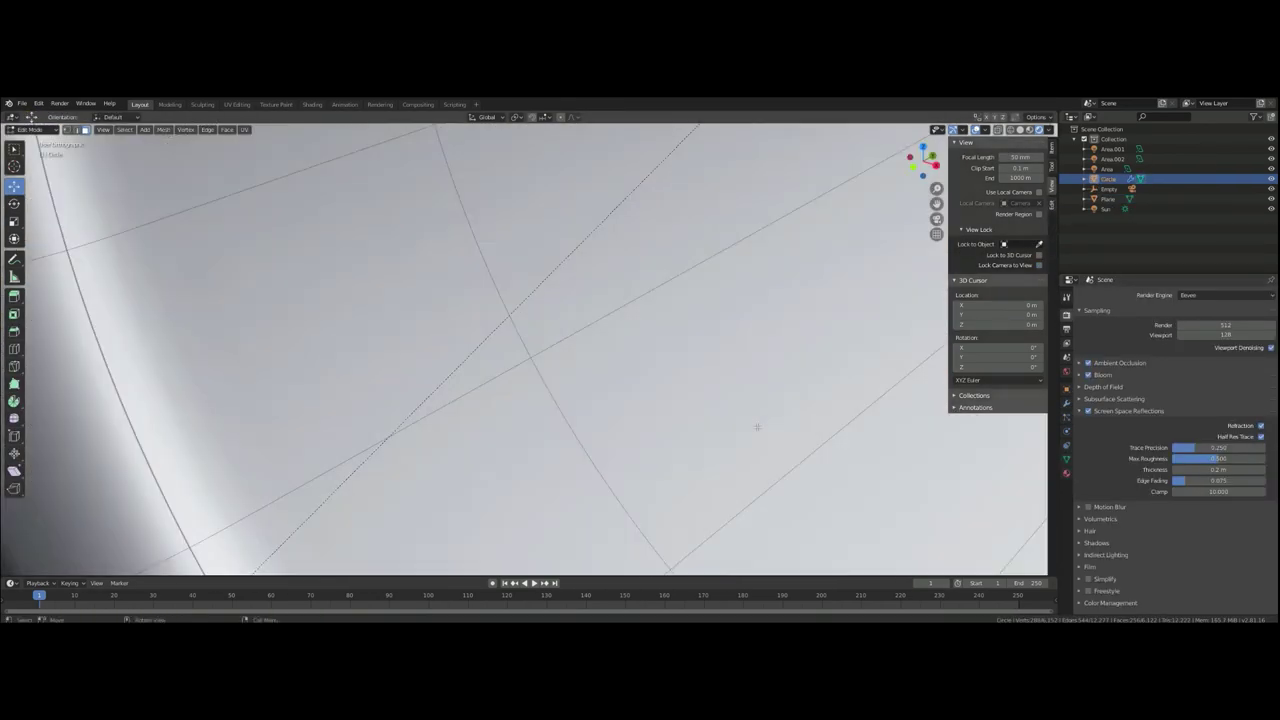
- Add a low-poly sphere to the chest piece mesh, then move and scale it against the bell's opening
mouse_move(679, 388)
middle_down()
mouse_move(540, 410)
mouse_move(634, 465)
middle_up()
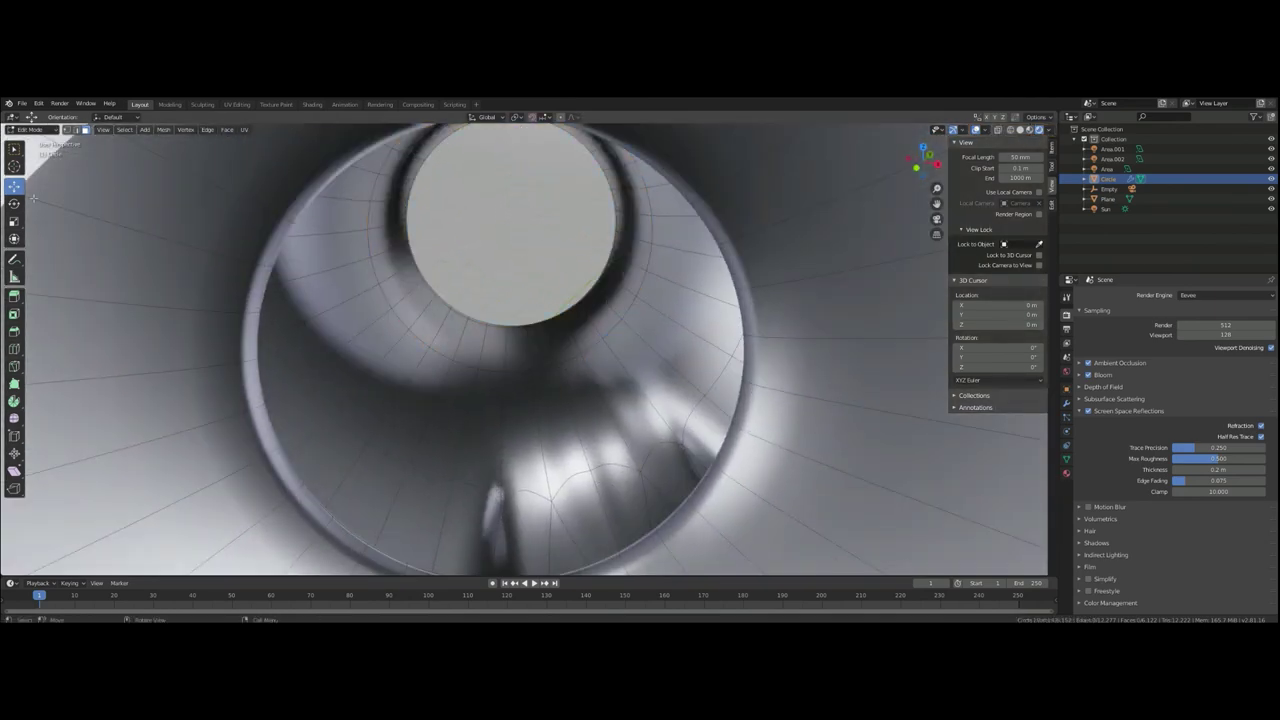
scroll(520, 462, down, 5)
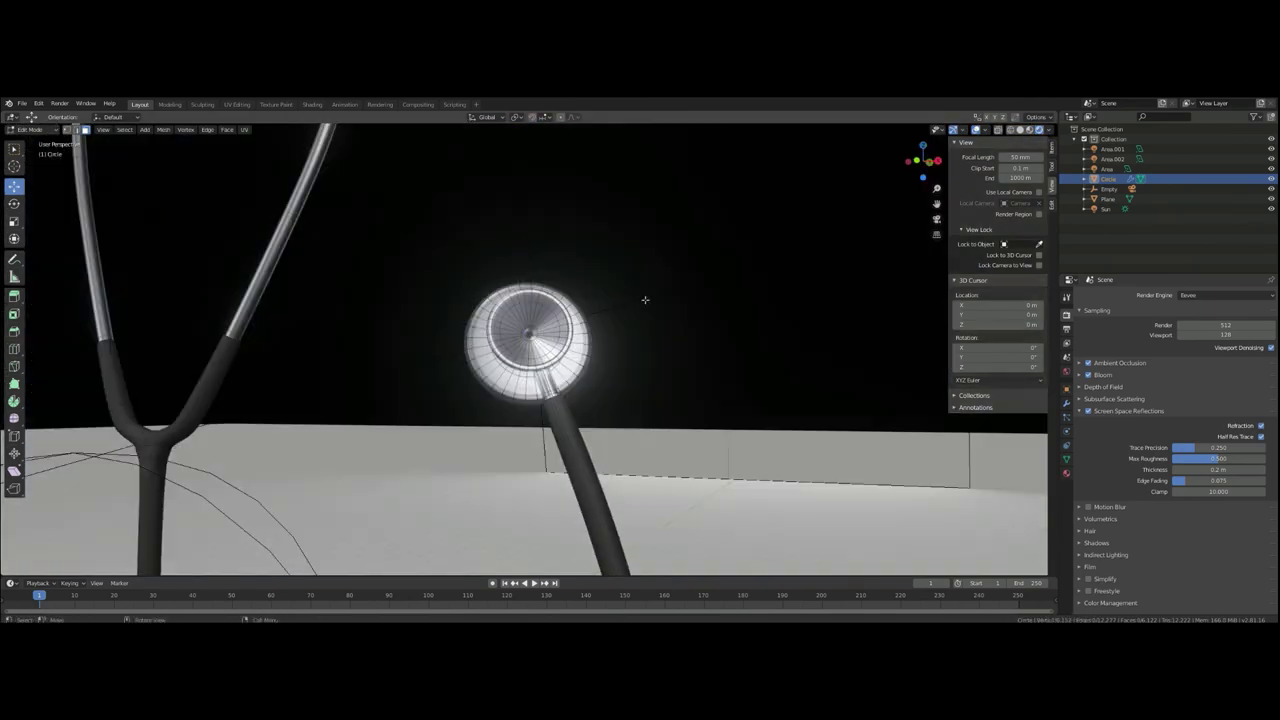
key(shift+a)
click(513, 458)
key(KP_1)
key(g)
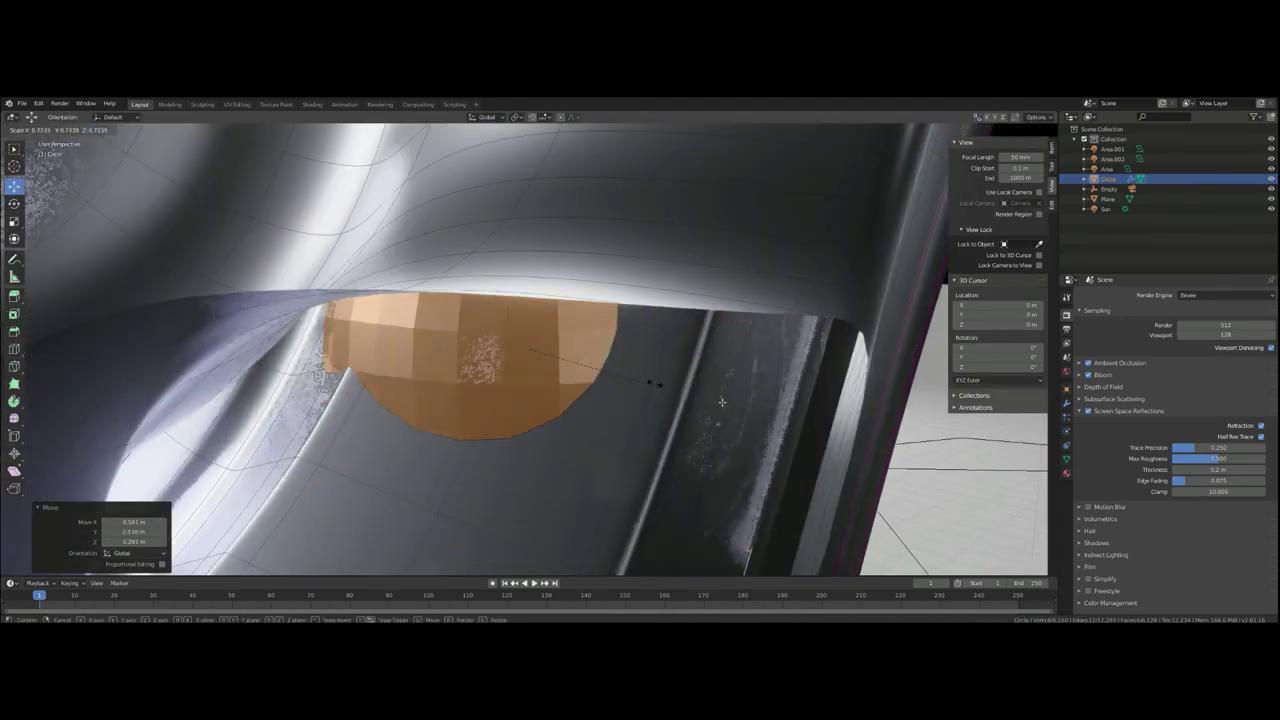
key(s)
key(s)
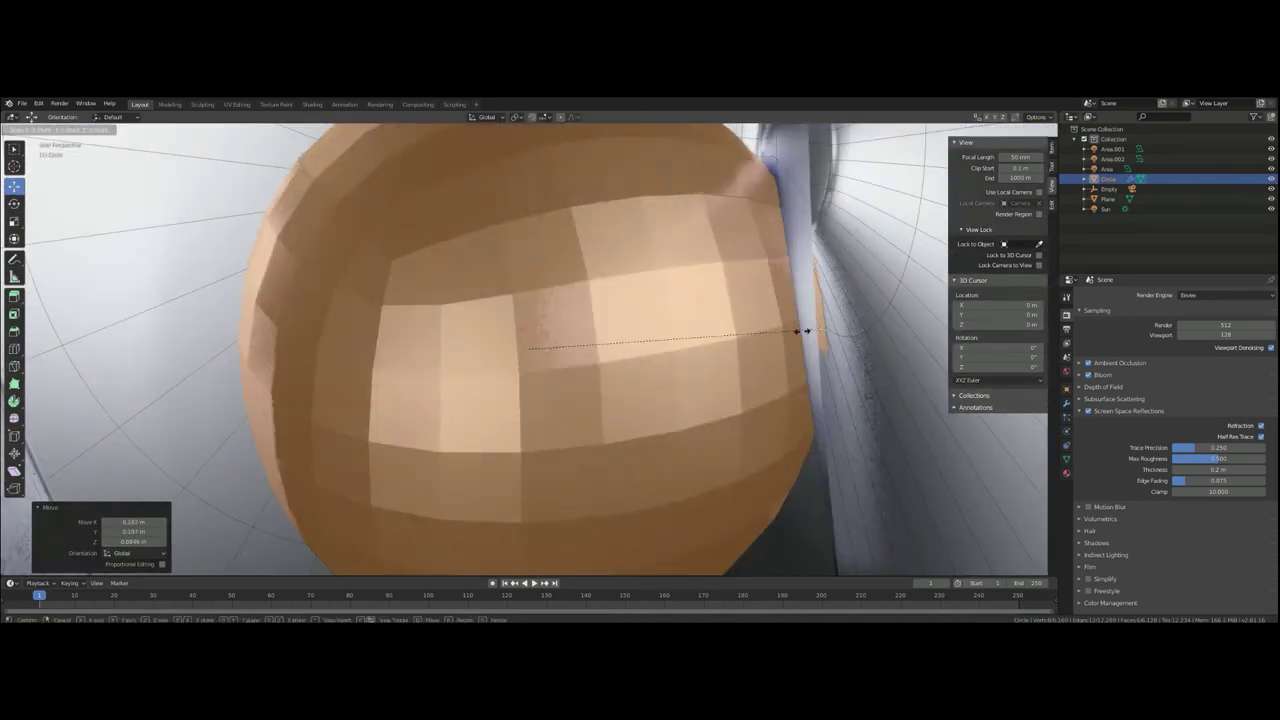